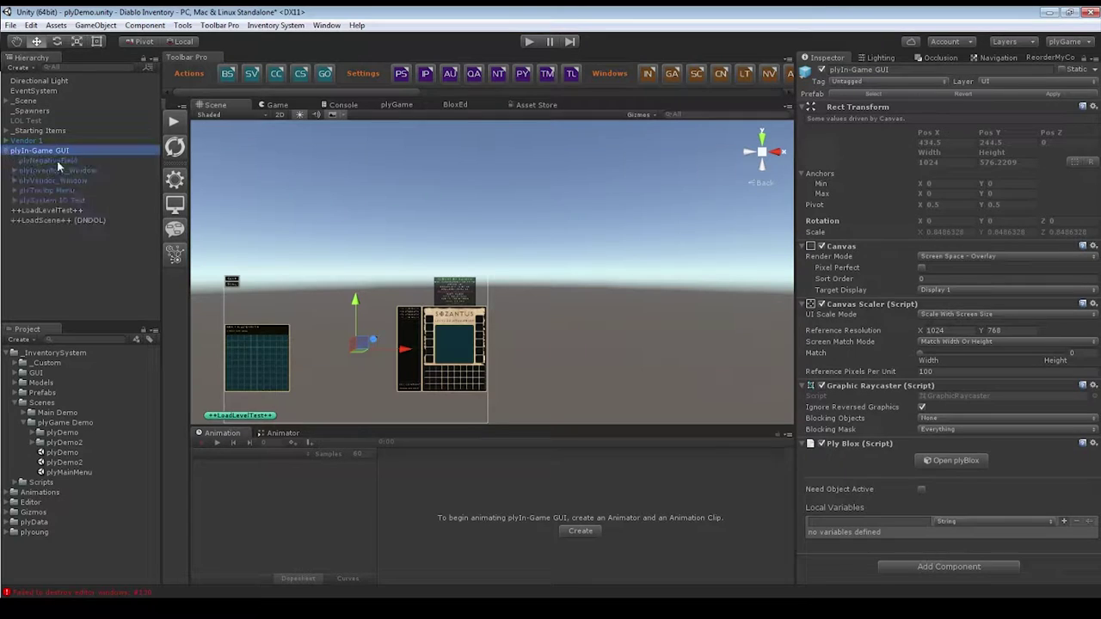
Expand plyIn-Game GUI > plyInventory_Window > Content in the Hierarchy and inspect the Stats object.
{"action": "left_click", "coordinate": [57, 160]}
{"action": "key", "text": "f"}
{"action": "left_click", "coordinate": [69, 170]}
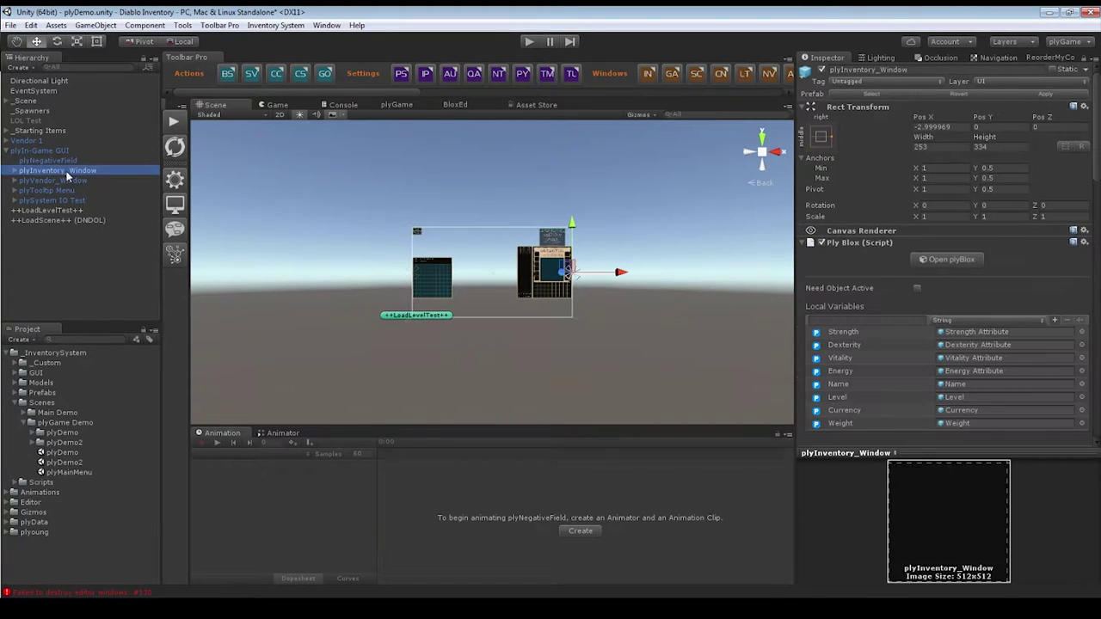
{"action": "left_click", "coordinate": [14, 171]}
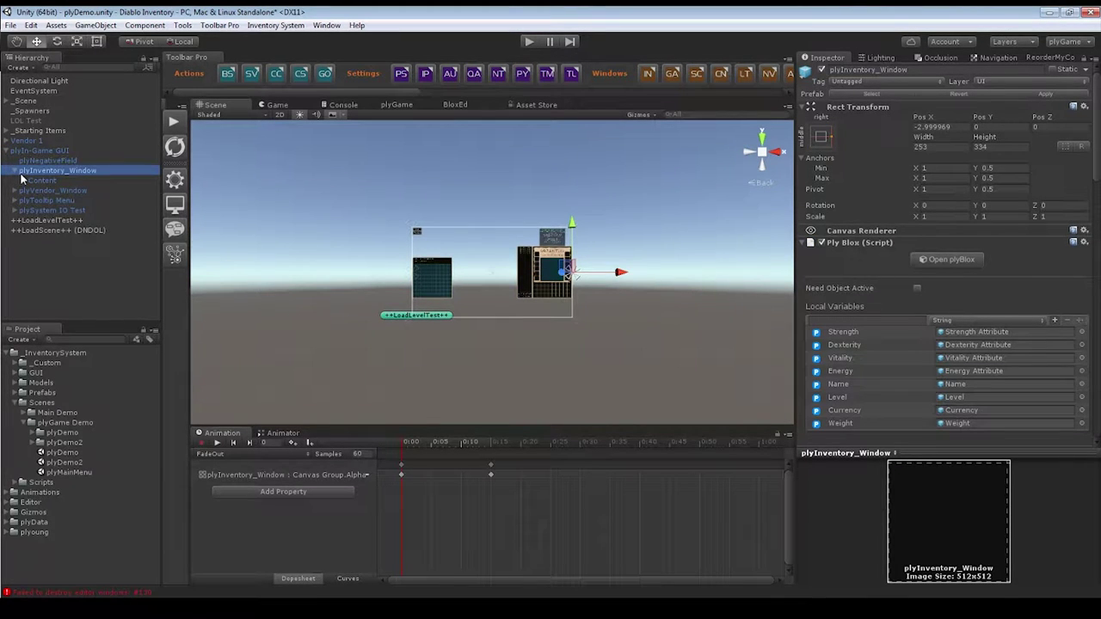
{"action": "left_click", "coordinate": [23, 181]}
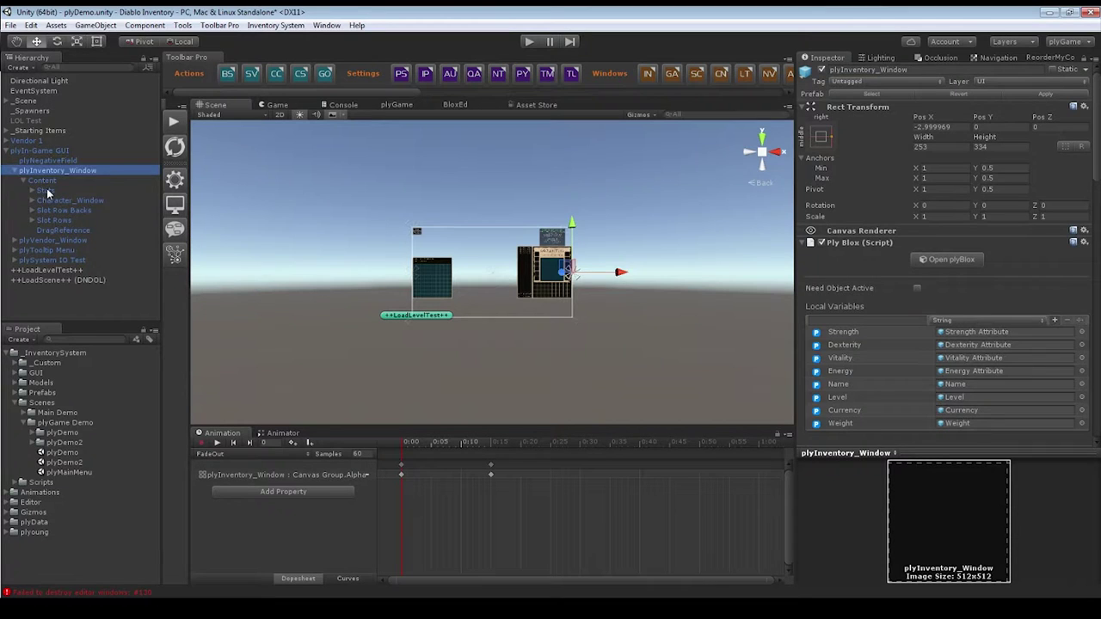
{"action": "left_click", "coordinate": [45, 190]}
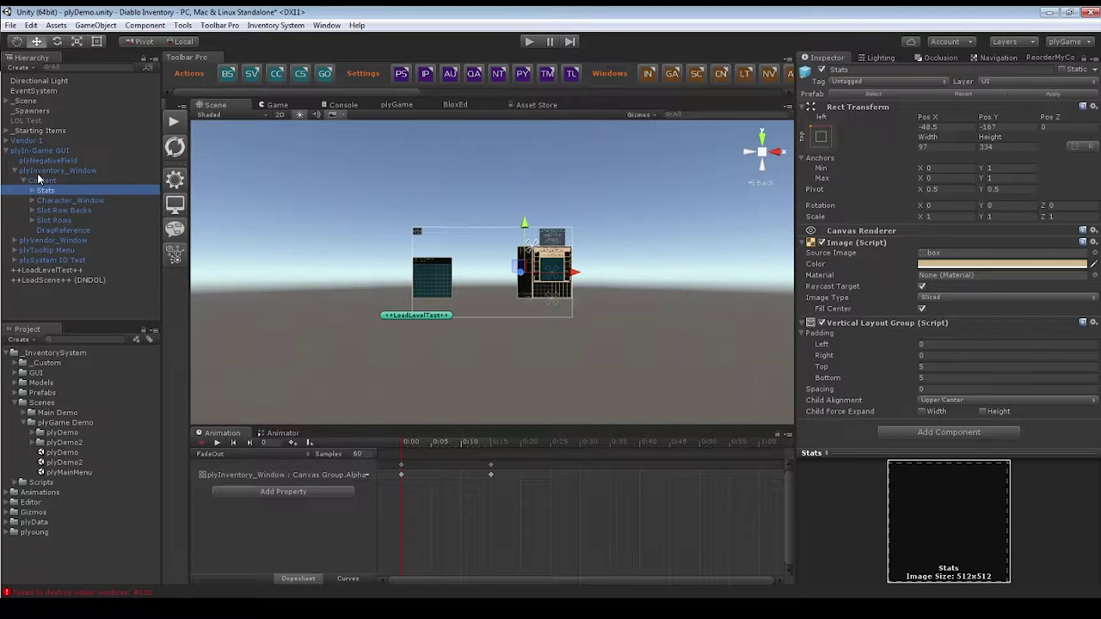
Zoom in and pan the Scene view to center the SOZANTUS character window.
{"action": "scroll", "coordinate": [576, 300], "scroll_direction": "up", "scroll_amount": 3}
{"action": "scroll", "coordinate": [628, 314], "scroll_direction": "up", "scroll_amount": 5}
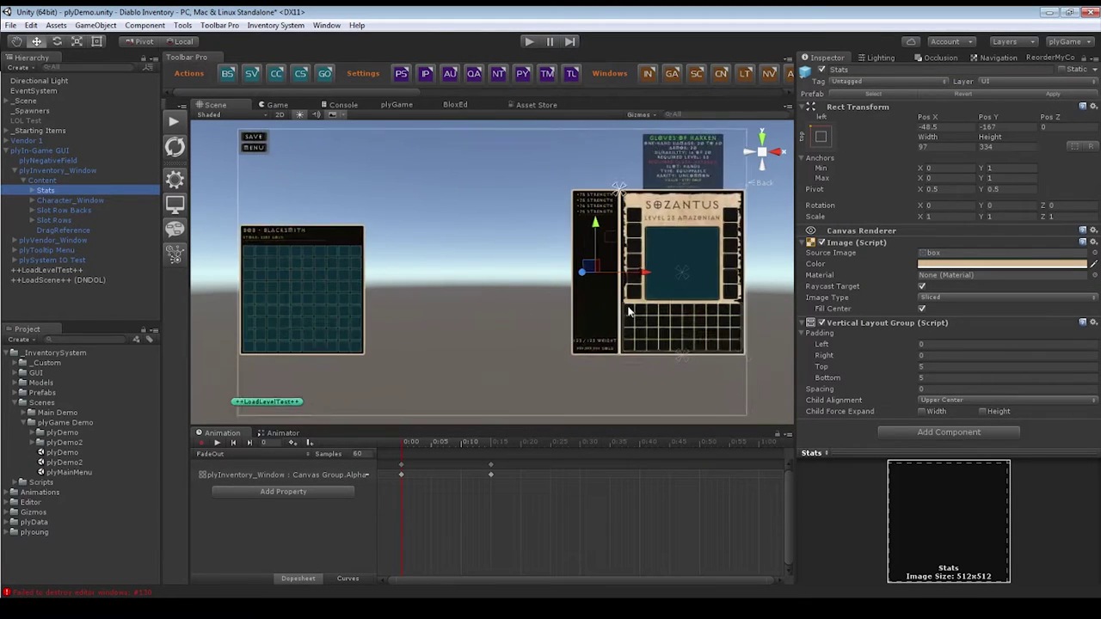
{"action": "scroll", "coordinate": [430, 296], "scroll_direction": "up", "scroll_amount": 5}
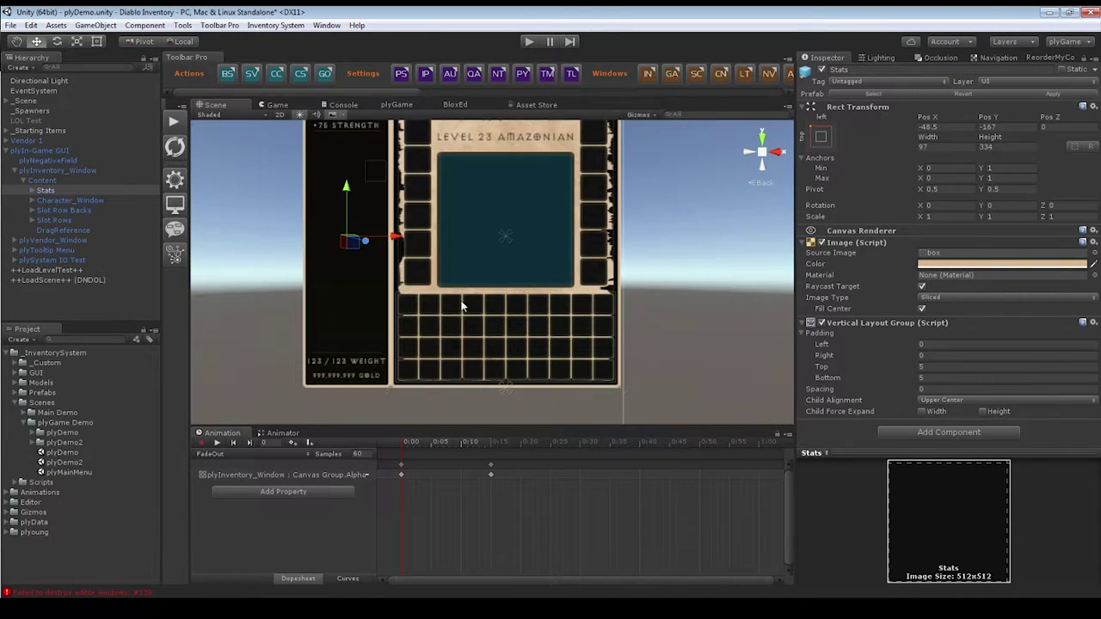
{"action": "middle_click_drag", "start_coordinate": [408, 355], "coordinate": [459, 231]}
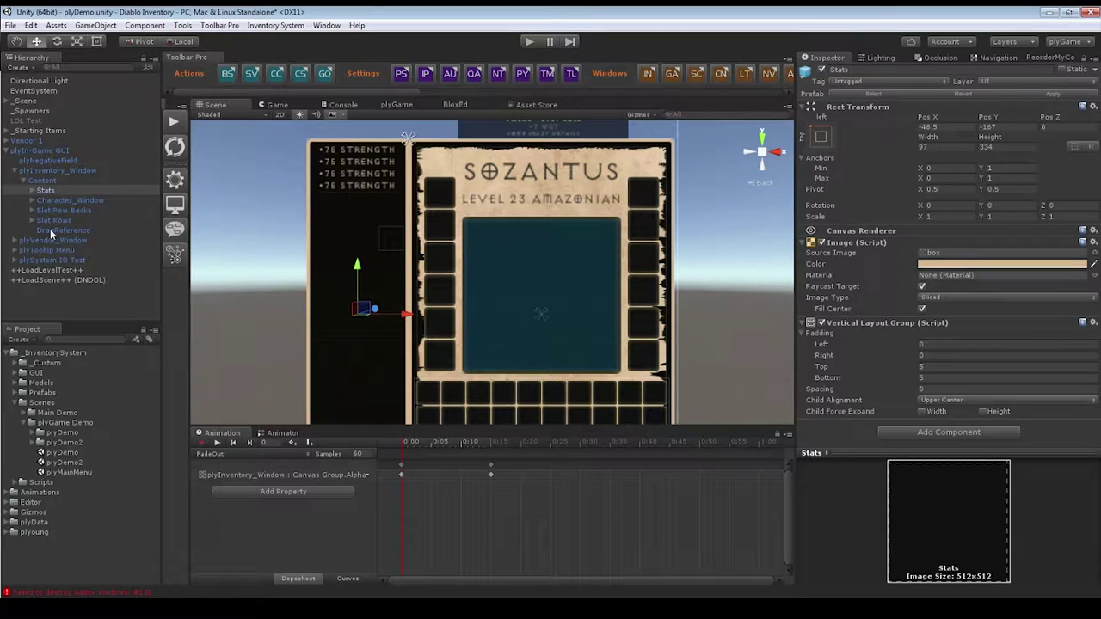
Preview the children of Stats and Slot Rows, then collapse both again.
{"action": "left_click", "coordinate": [31, 190]}
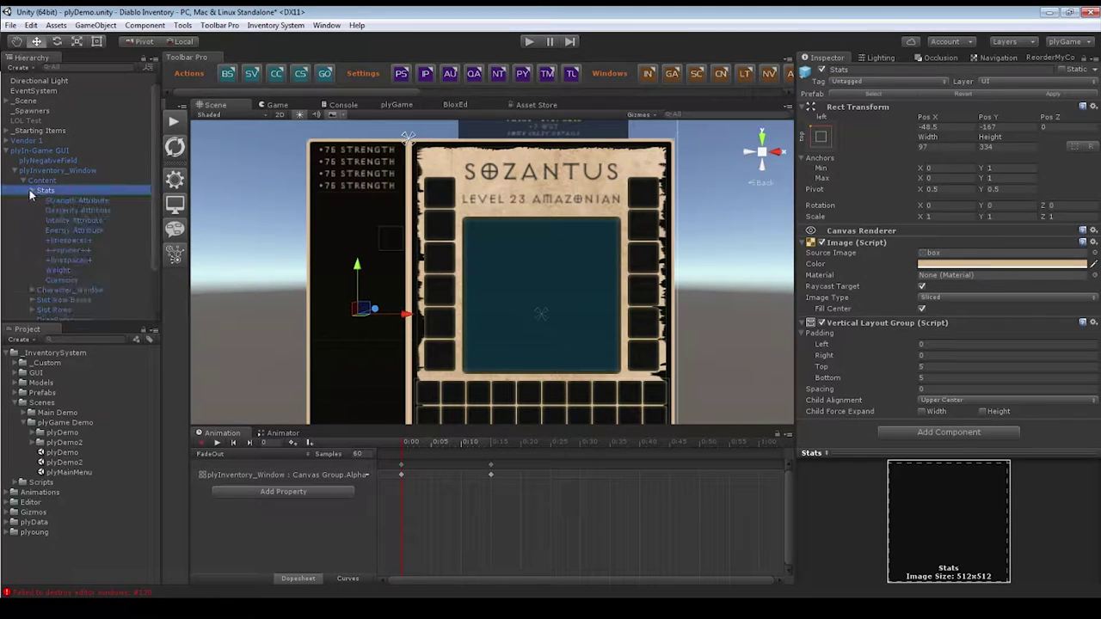
{"action": "left_click", "coordinate": [32, 189]}
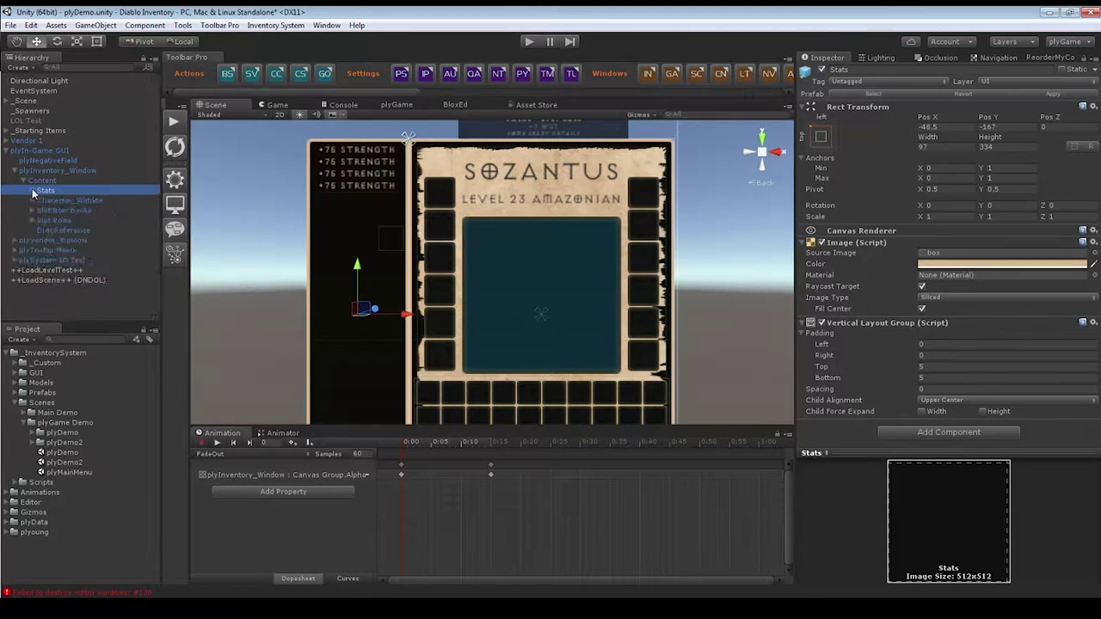
{"action": "left_click", "coordinate": [32, 220]}
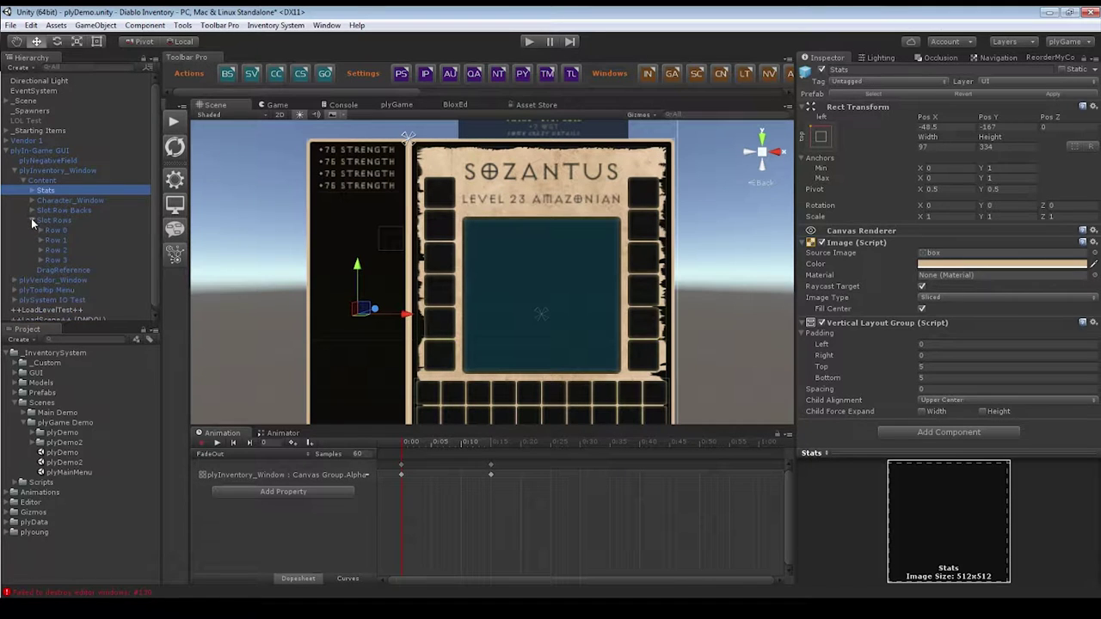
{"action": "left_click", "coordinate": [32, 220]}
Expand Character_Window's Slots and Info, check Name and Level, then open plyInventory_Window's plyBlox.
{"action": "left_click", "coordinate": [32, 200]}
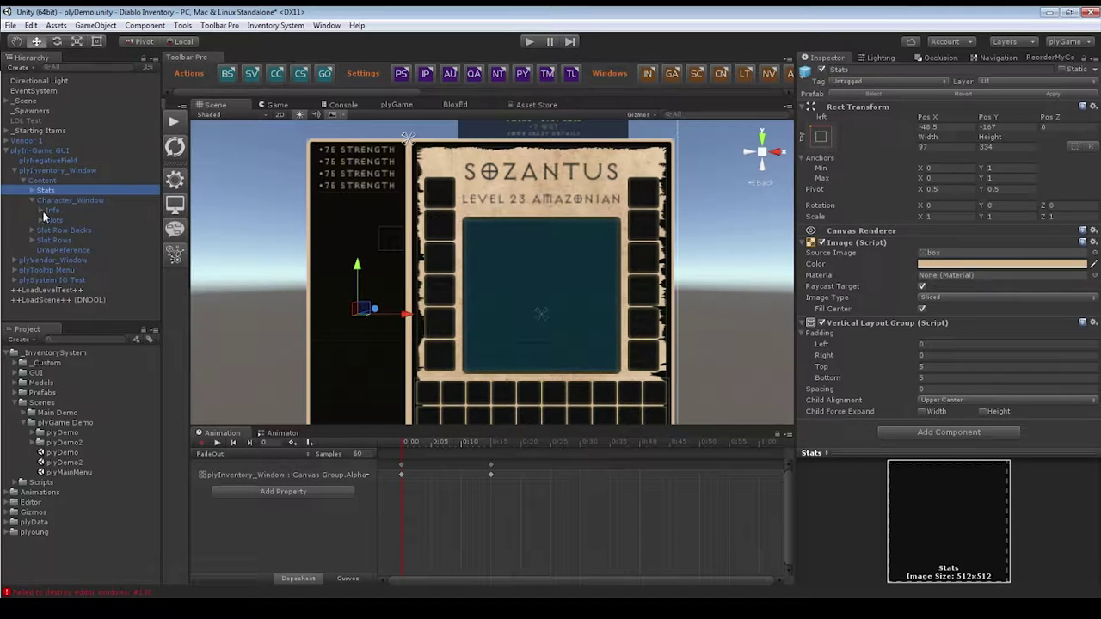
{"action": "left_click", "coordinate": [41, 220]}
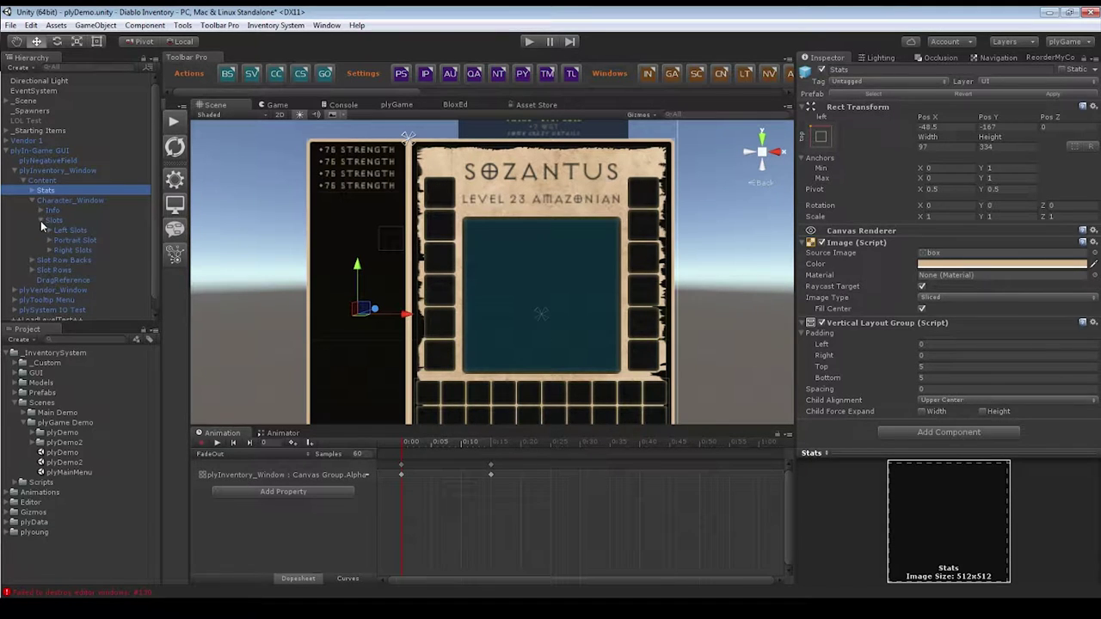
{"action": "left_click", "coordinate": [40, 210]}
{"action": "left_click", "coordinate": [66, 220]}
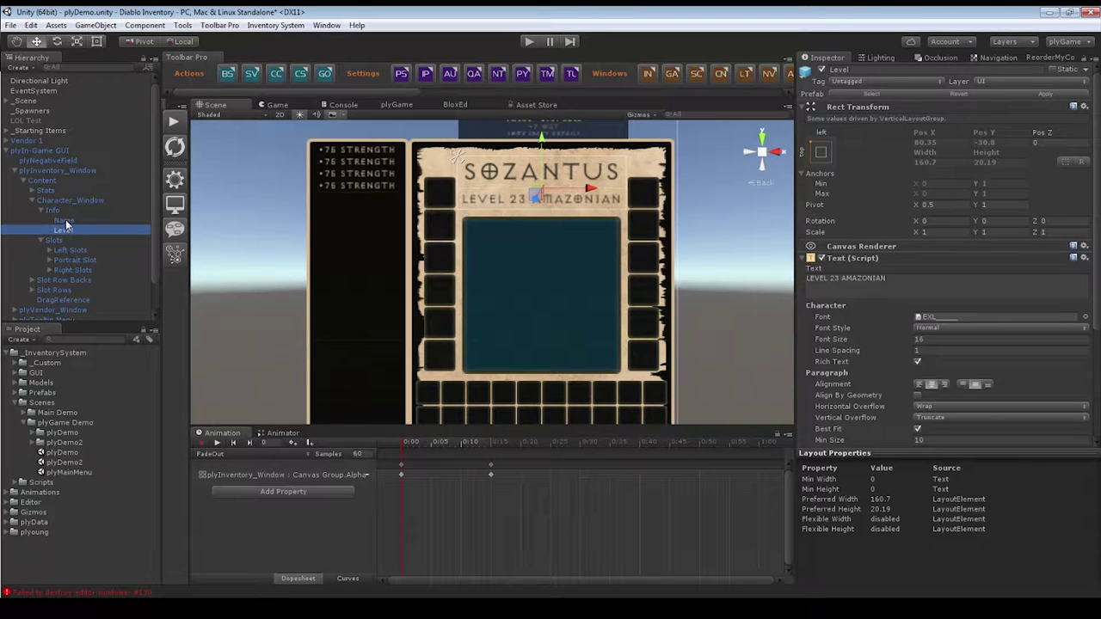
{"action": "left_click", "coordinate": [66, 229]}
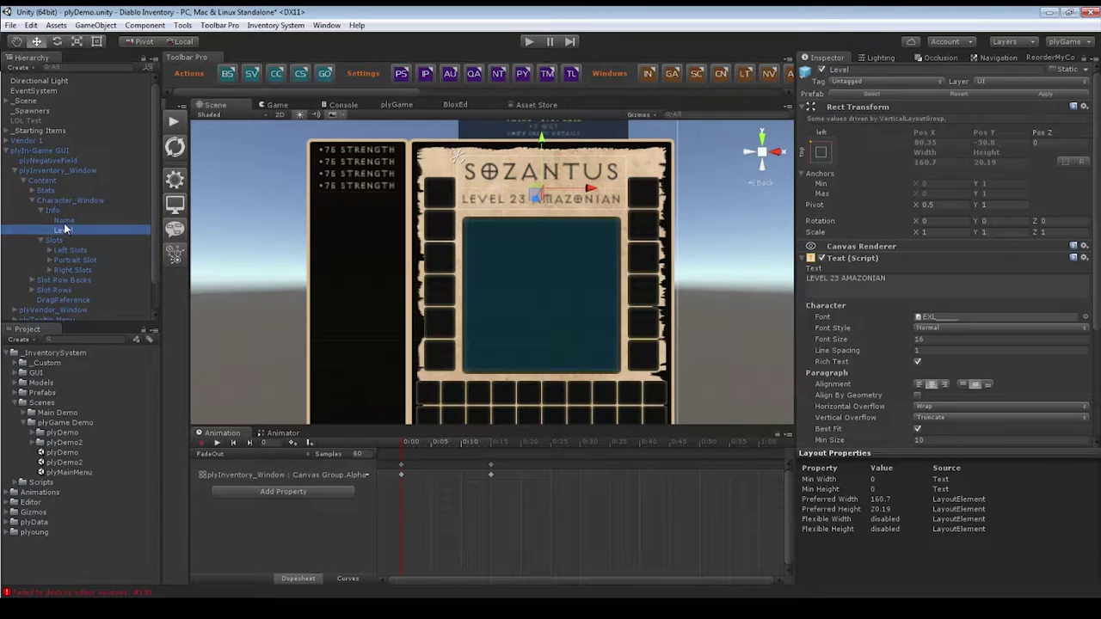
{"action": "left_click", "coordinate": [57, 172]}
{"action": "left_click", "coordinate": [946, 259]}
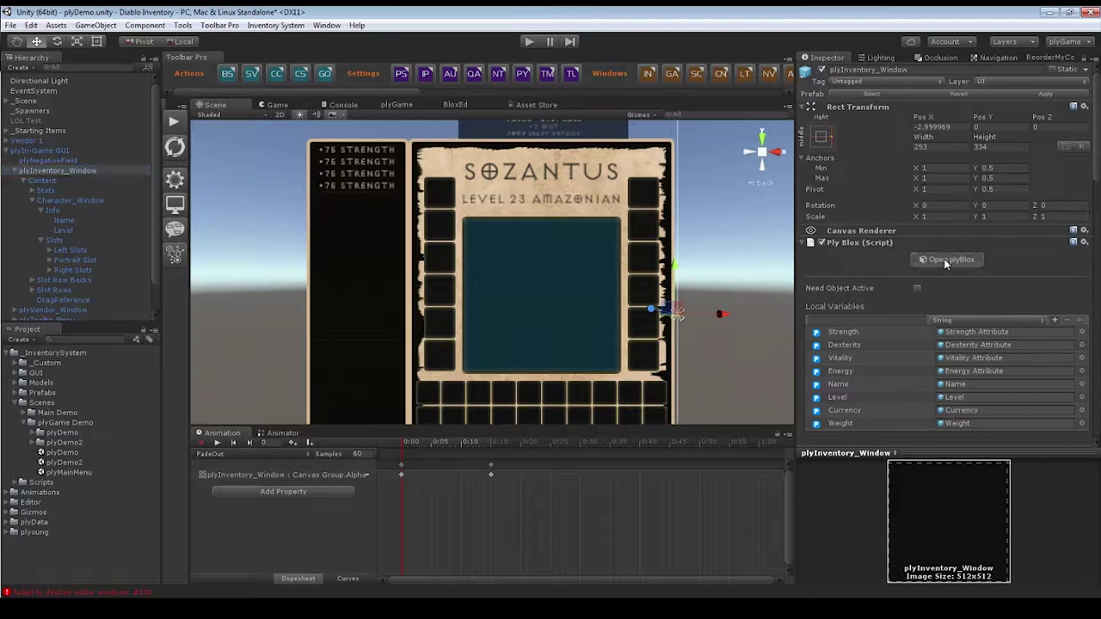
Inspect the Update Attributes event's Name and Level blocks and their local variables.
{"action": "left_click", "coordinate": [245, 247]}
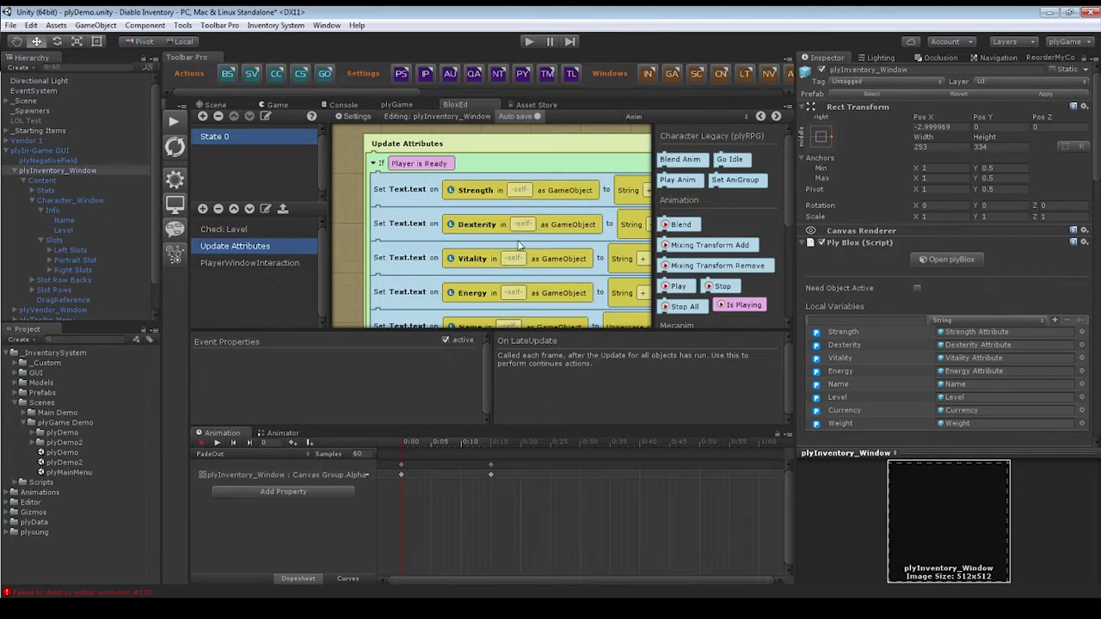
{"action": "scroll", "coordinate": [488, 207], "scroll_direction": "down", "scroll_amount": 5}
{"action": "middle_click_drag", "start_coordinate": [501, 308], "coordinate": [491, 330]}
{"action": "left_click", "coordinate": [428, 166]}
{"action": "left_click", "coordinate": [435, 212]}
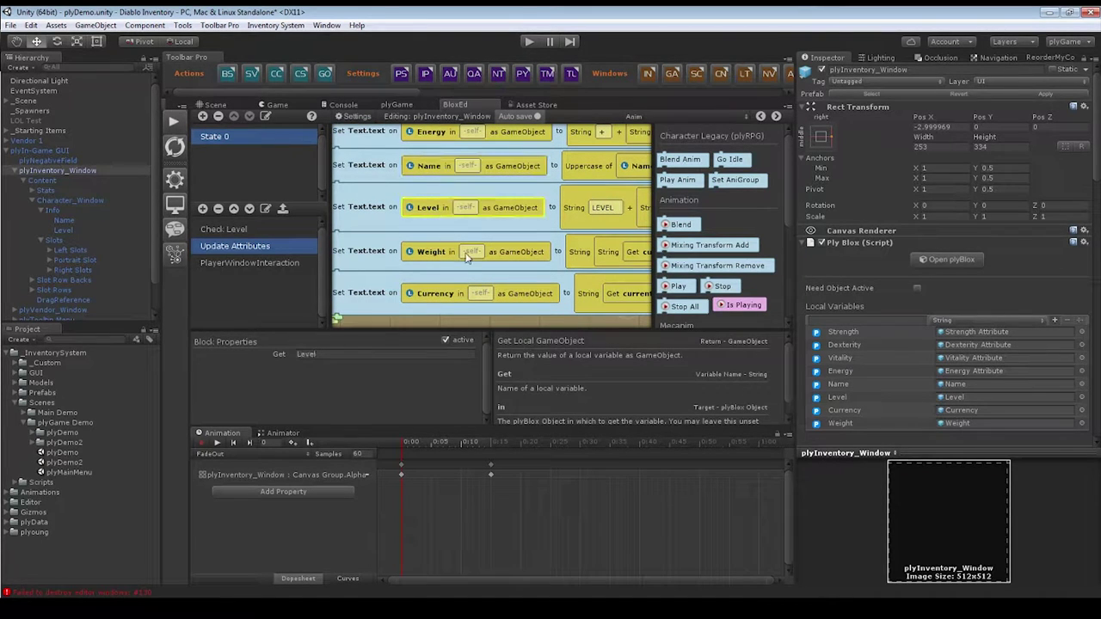
{"action": "left_click", "coordinate": [954, 383]}
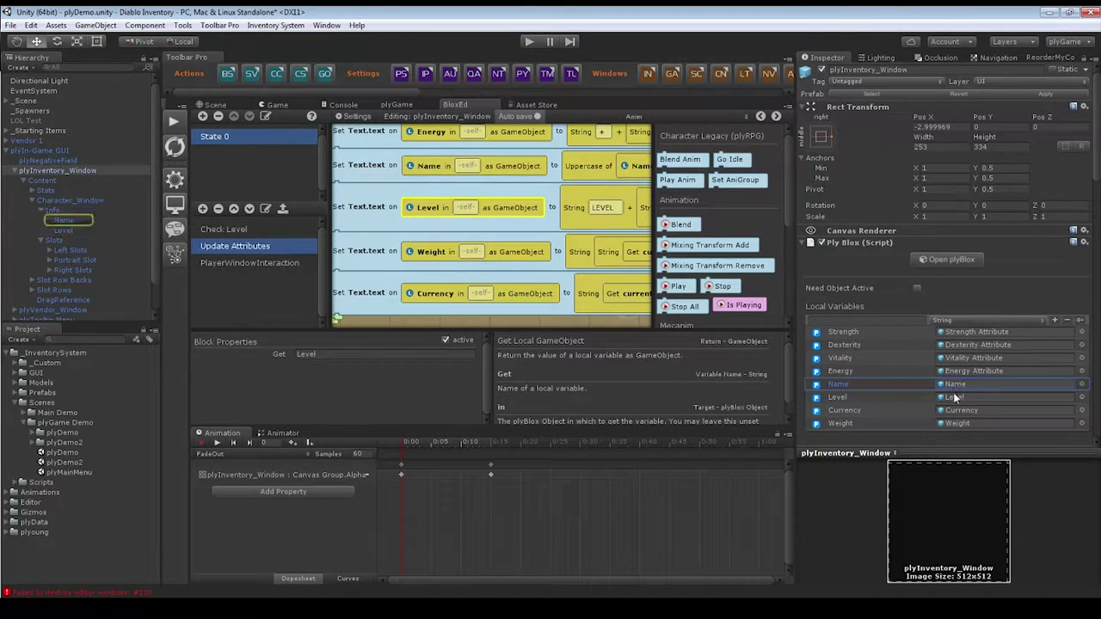
{"action": "left_click", "coordinate": [952, 396]}
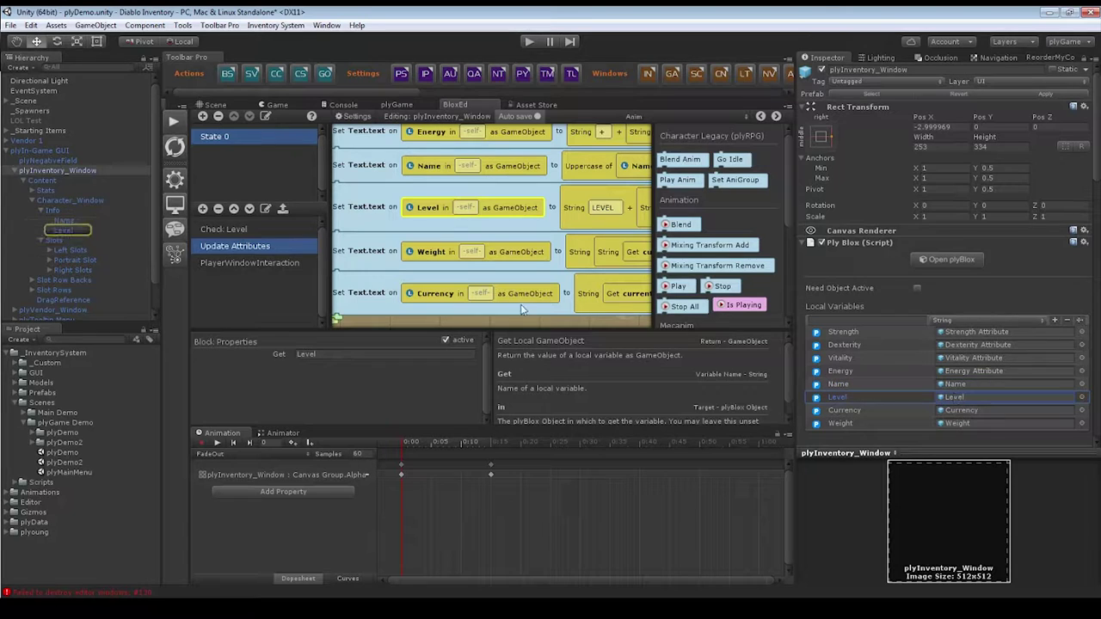
Collapse Info and inspect the Slots Horizontal Layout Group (spacing 1, Lower Center) in the scene.
{"action": "left_click", "coordinate": [37, 208]}
{"action": "left_click", "coordinate": [41, 209]}
{"action": "left_click", "coordinate": [51, 220]}
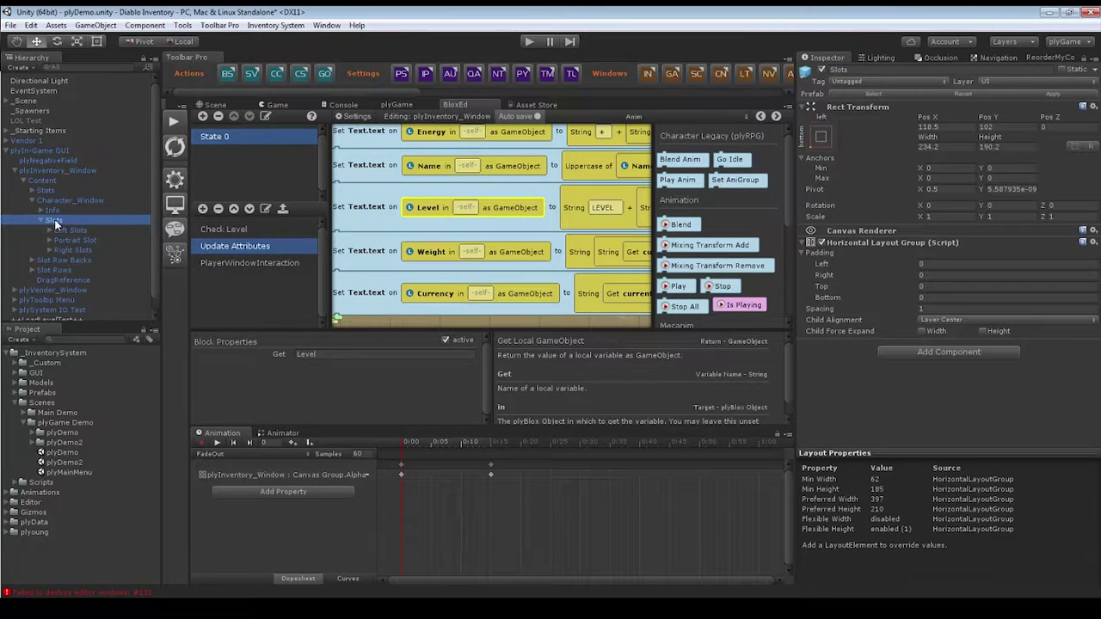
{"action": "left_click", "coordinate": [215, 104]}
Frame the inventory window on Slots and inspect Character_Window, Slots and Left Slots.
{"action": "scroll", "coordinate": [288, 230], "scroll_direction": "up", "scroll_amount": 2}
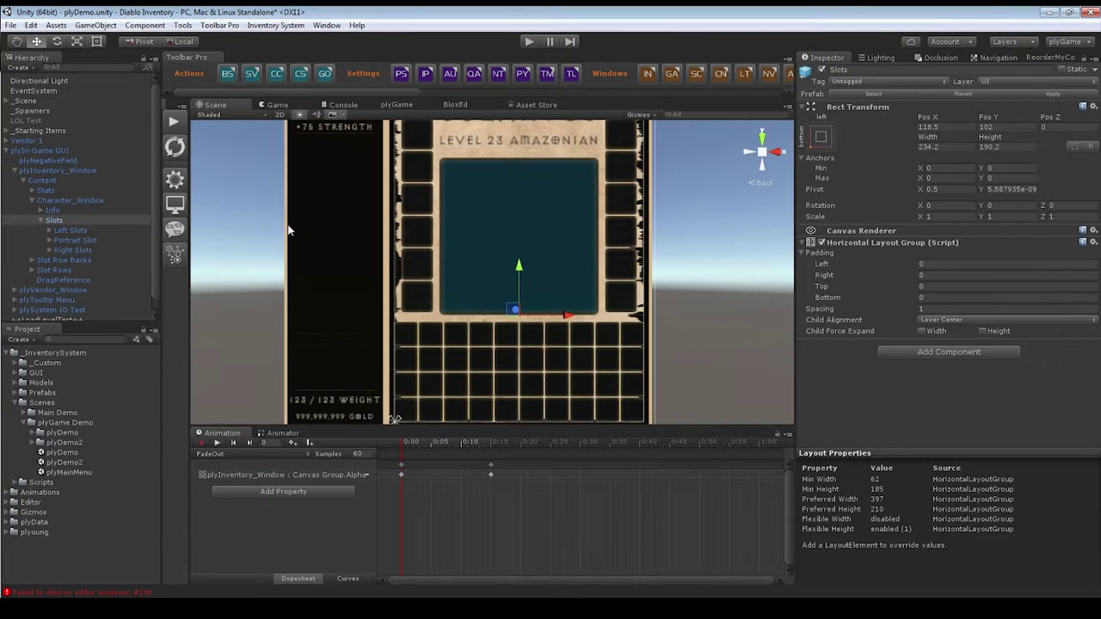
{"action": "double_click", "coordinate": [50, 221]}
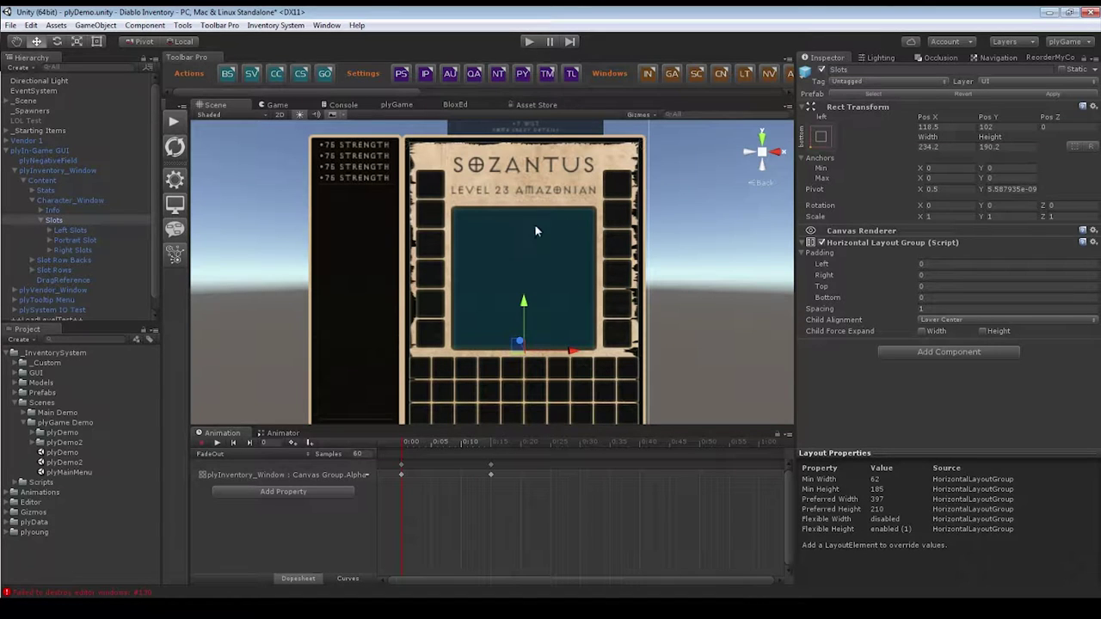
{"action": "left_click", "coordinate": [69, 200]}
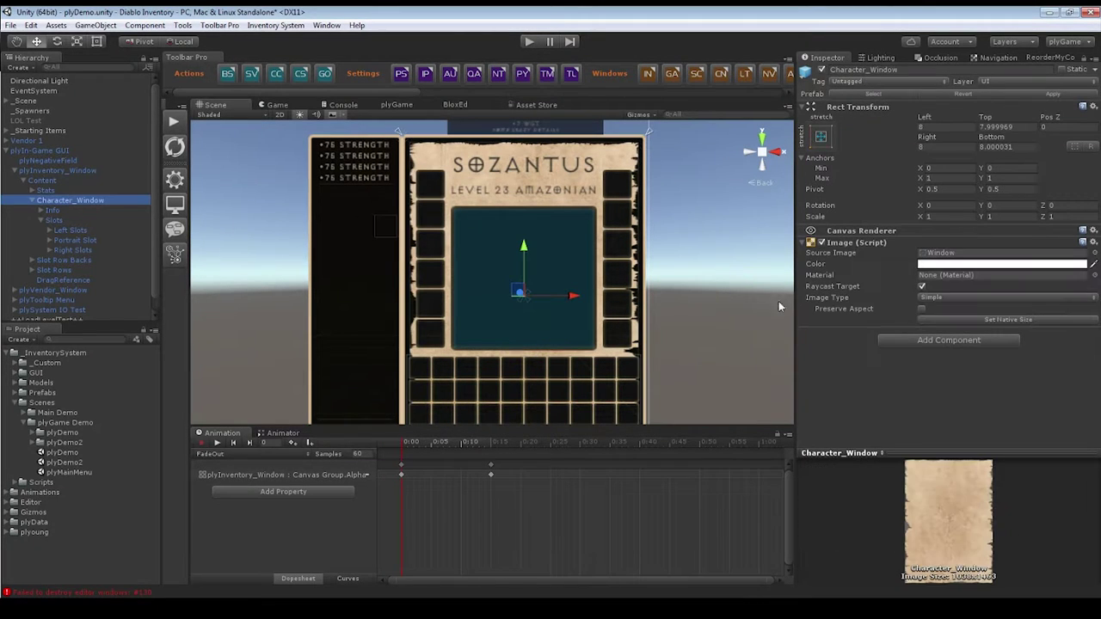
{"action": "left_click", "coordinate": [62, 231]}
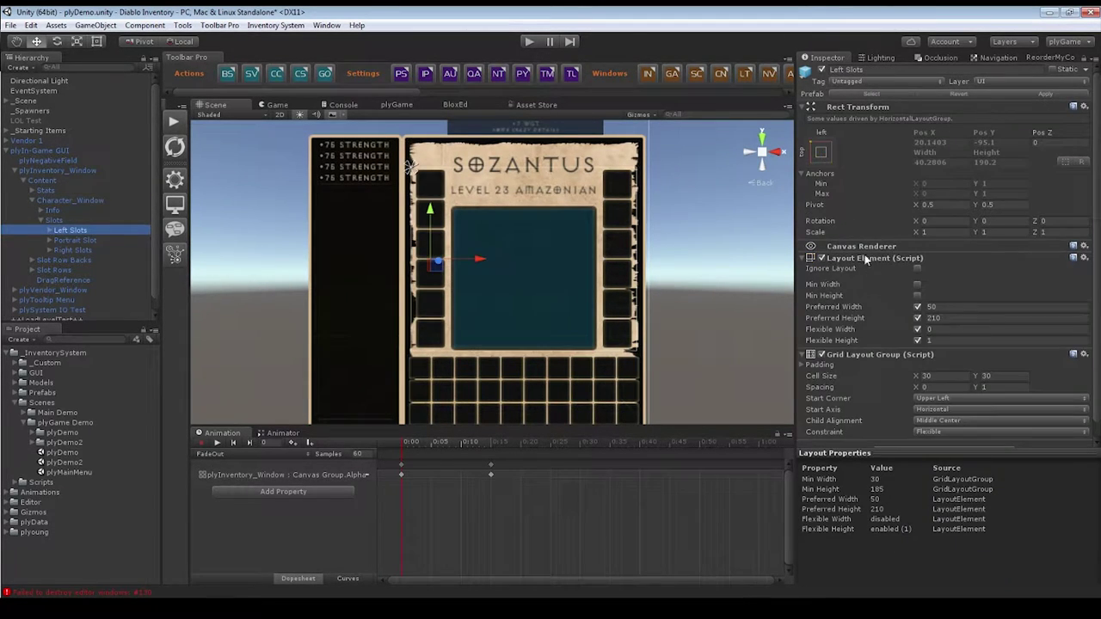
{"action": "scroll", "coordinate": [862, 276], "scroll_direction": "down", "scroll_amount": 1}
{"action": "left_click", "coordinate": [54, 220]}
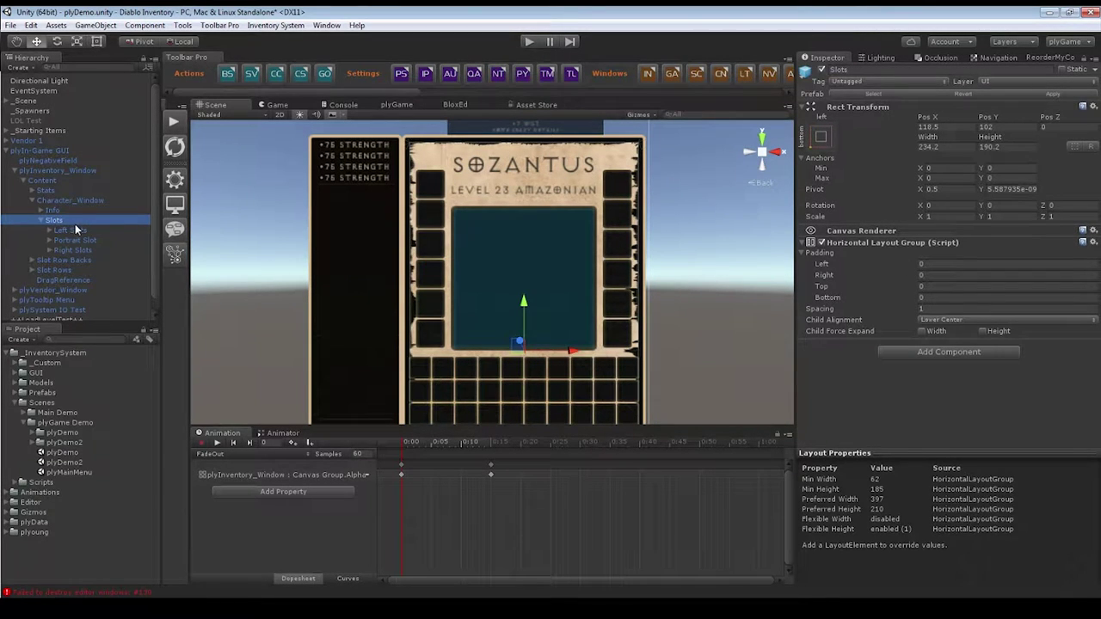
{"action": "left_click", "coordinate": [75, 228]}
Inspect the Portrait Slot and the Right Slots grid layout.
{"action": "scroll", "coordinate": [902, 266], "scroll_direction": "down", "scroll_amount": 1}
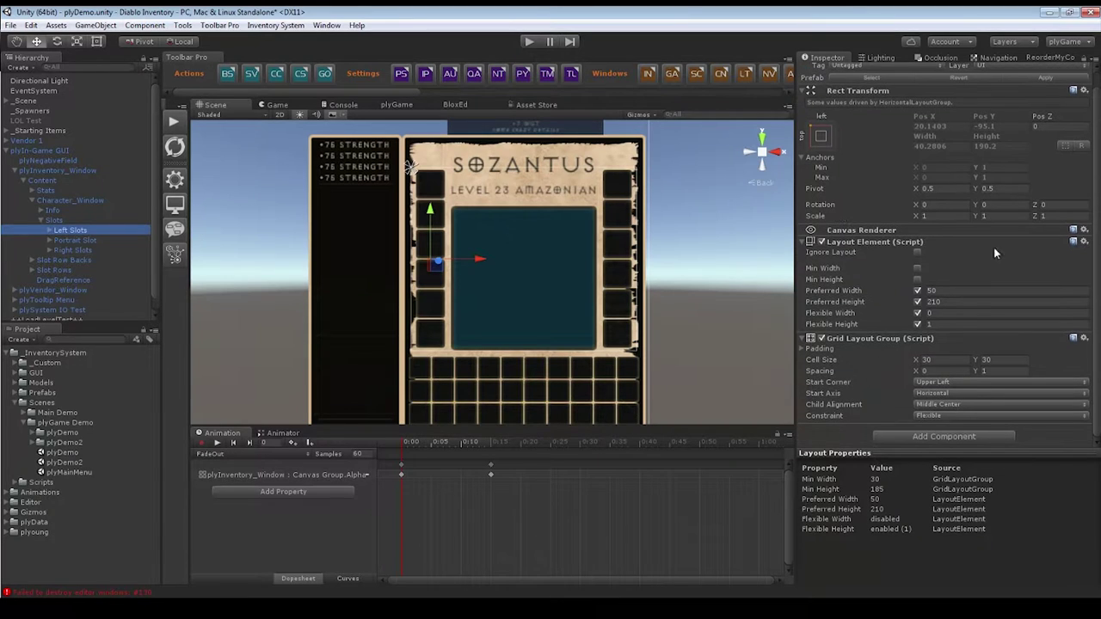
{"action": "left_click", "coordinate": [75, 240]}
{"action": "left_click", "coordinate": [73, 250]}
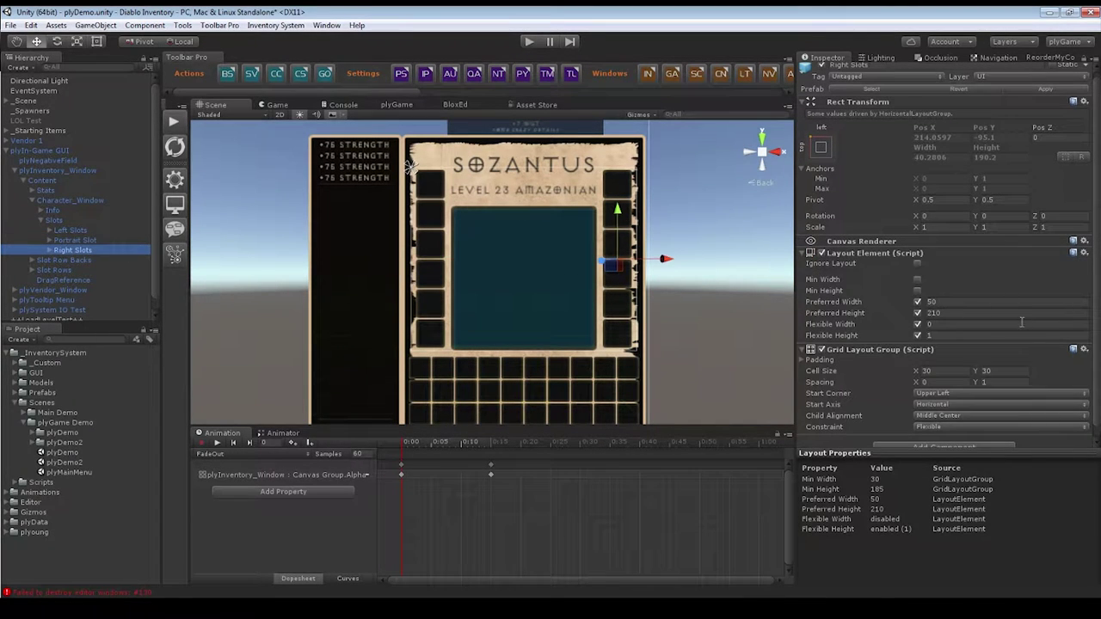
{"action": "scroll", "coordinate": [1021, 322], "scroll_direction": "down", "scroll_amount": 1}
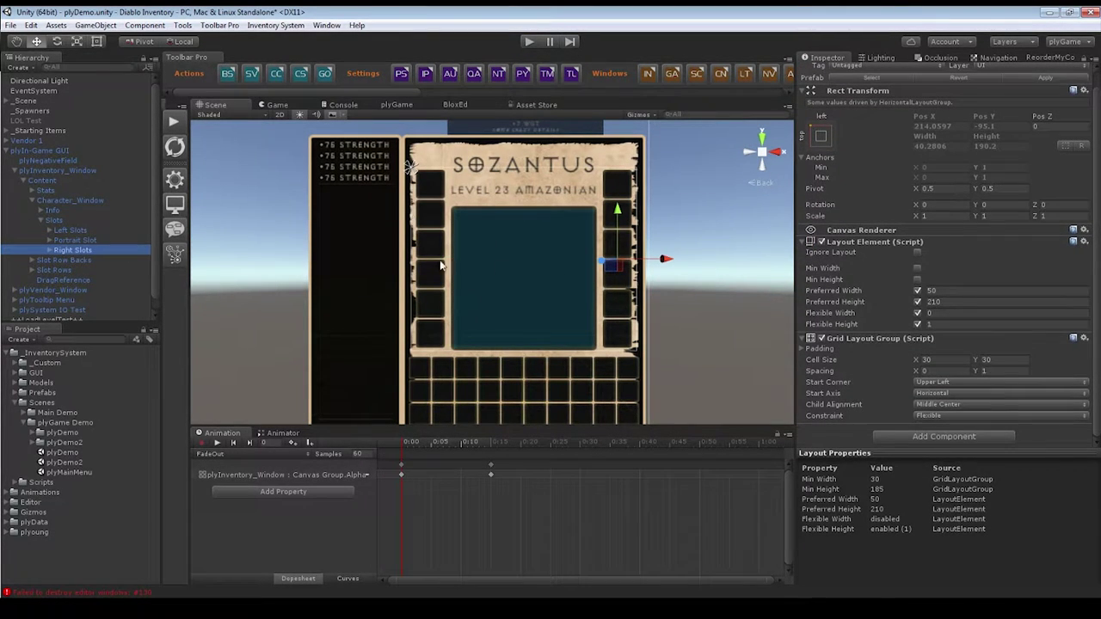
{"action": "scroll", "coordinate": [480, 245], "scroll_direction": "up", "scroll_amount": 2}
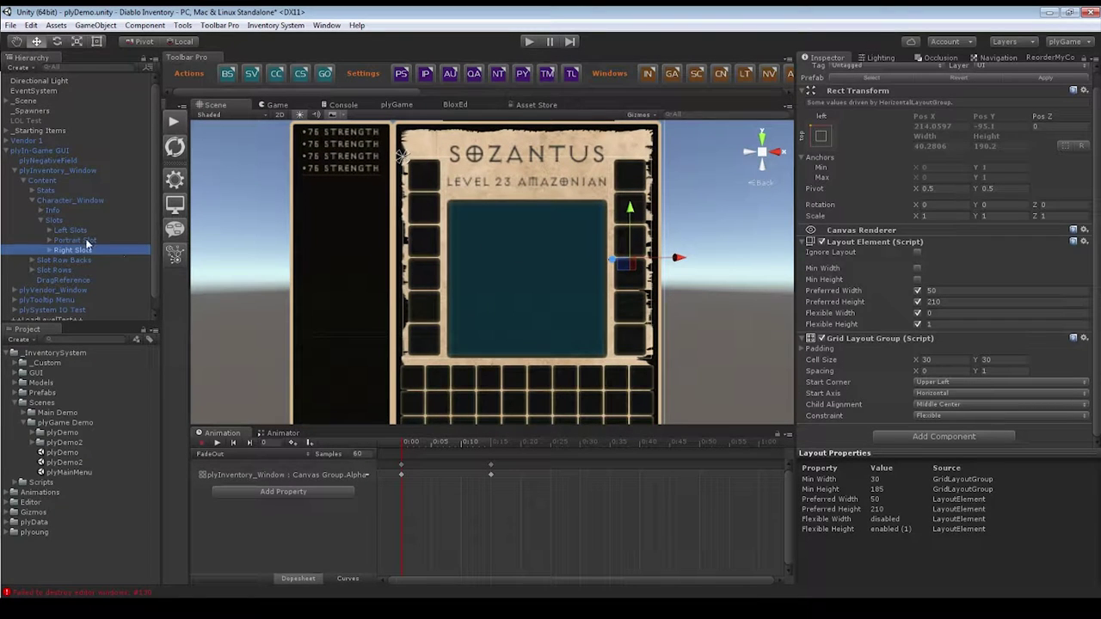
Expand Left Slots and its Head slot, and inspect Head's image settings.
{"action": "left_click", "coordinate": [49, 229]}
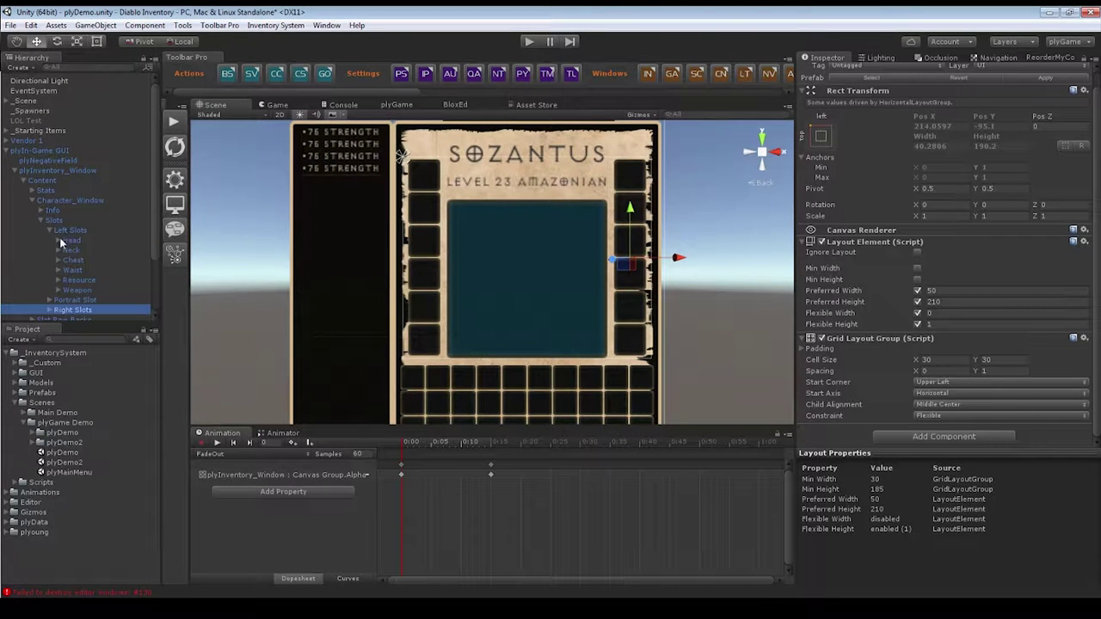
{"action": "left_click", "coordinate": [58, 239]}
{"action": "scroll", "coordinate": [94, 253], "scroll_direction": "down", "scroll_amount": 2}
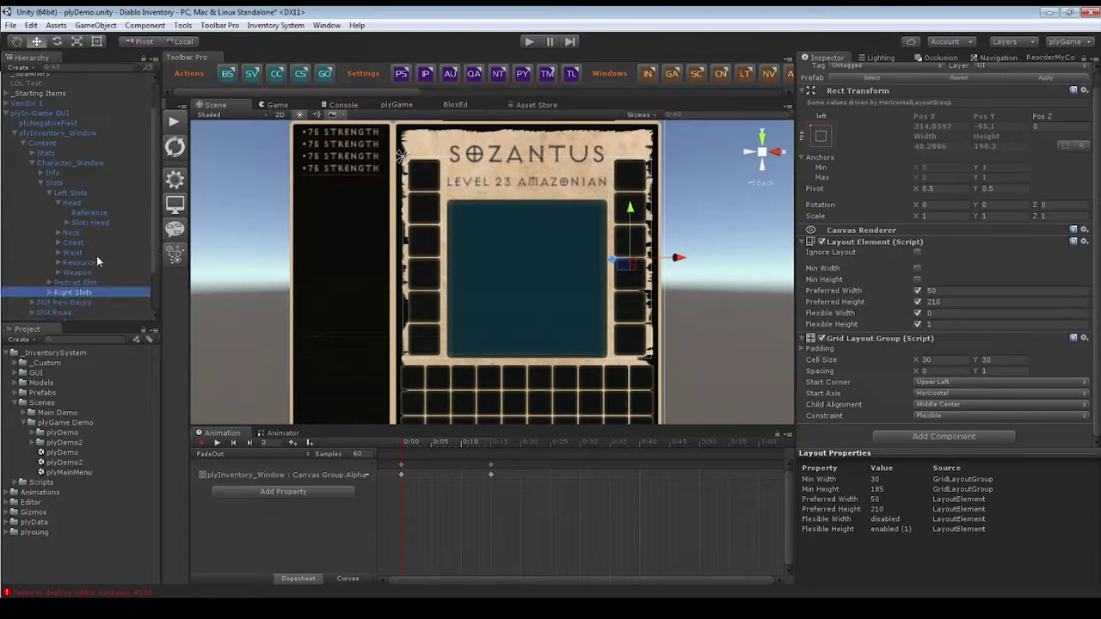
{"action": "left_click", "coordinate": [75, 200]}
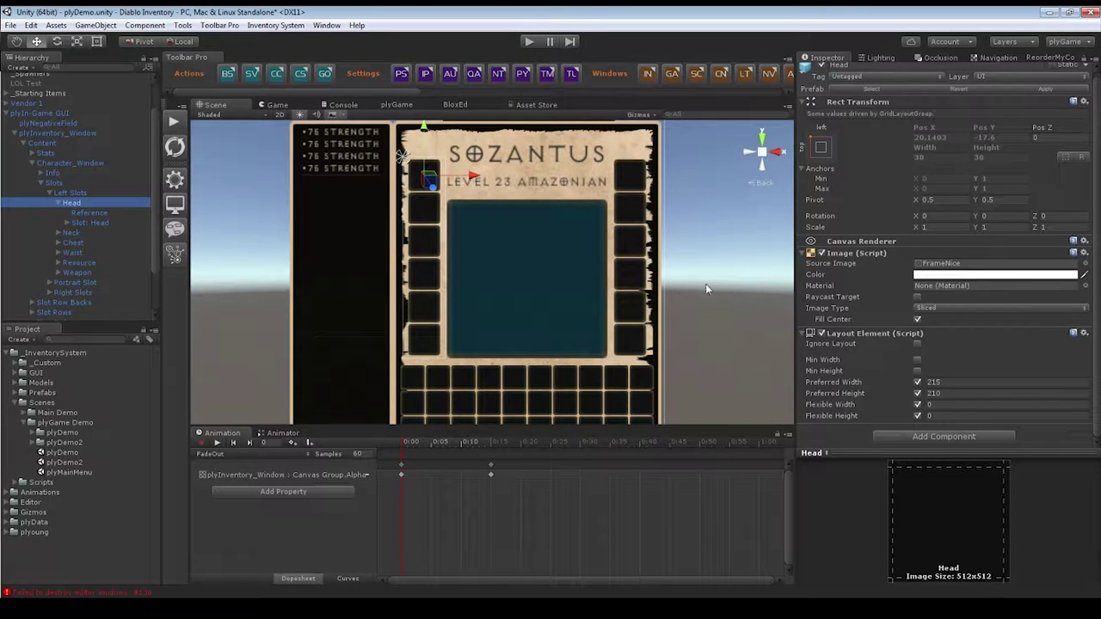
Frame the Head slot, then inspect Head, its Reference, and Slot: Head (type Head, Equipable).
{"action": "key", "text": "t"}
{"action": "middle_click_drag", "start_coordinate": [461, 332], "coordinate": [493, 283]}
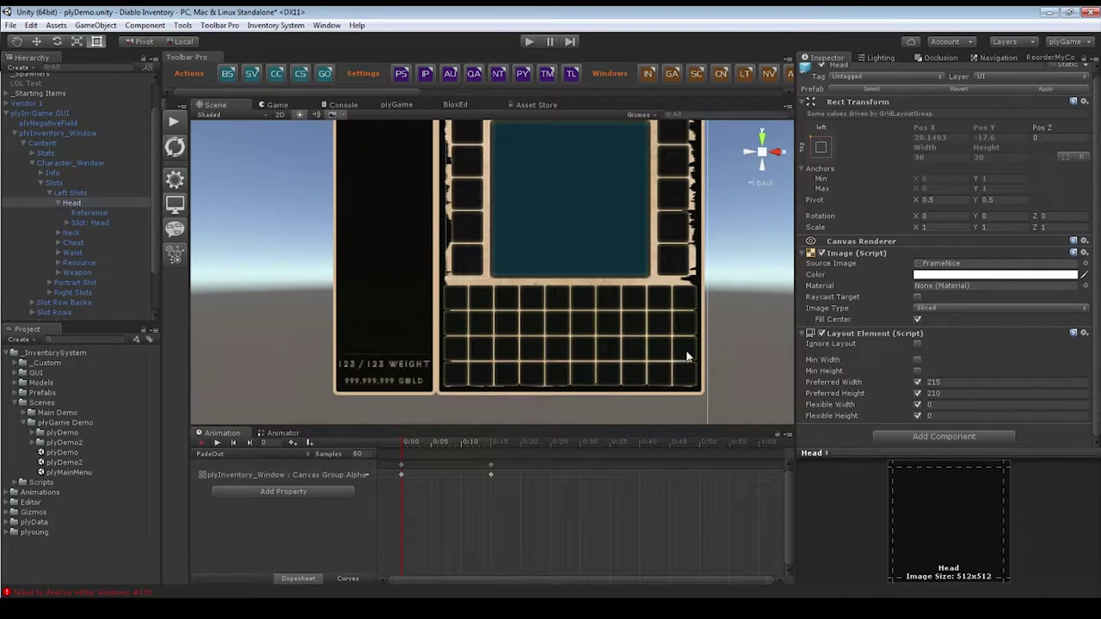
{"action": "scroll", "coordinate": [72, 267], "scroll_direction": "down", "scroll_amount": 2}
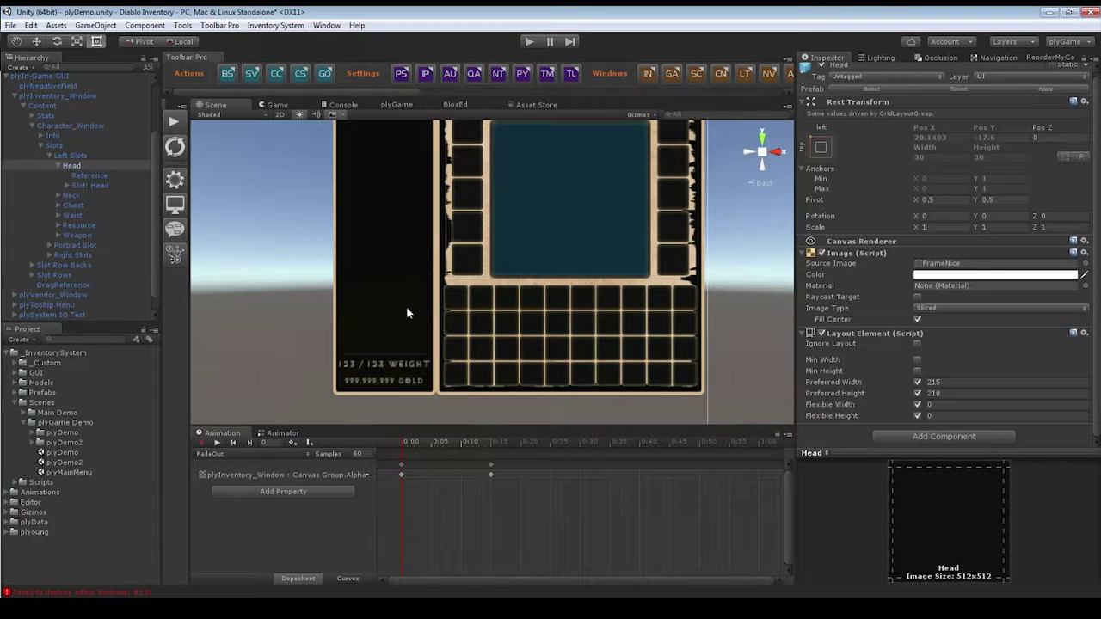
{"action": "key", "text": "f"}
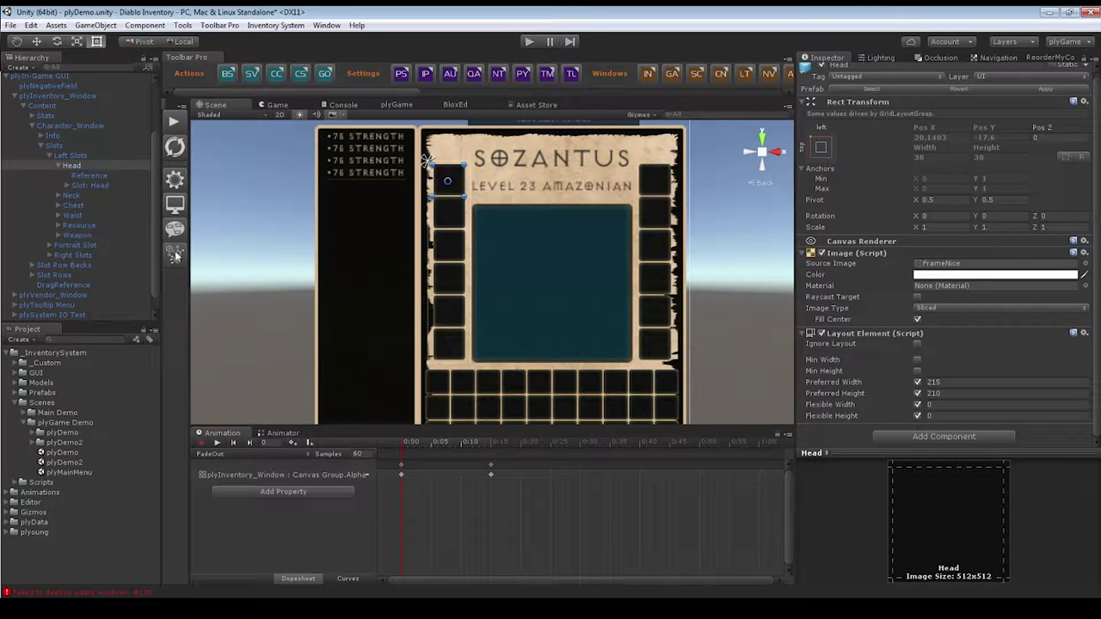
{"action": "left_click", "coordinate": [76, 165]}
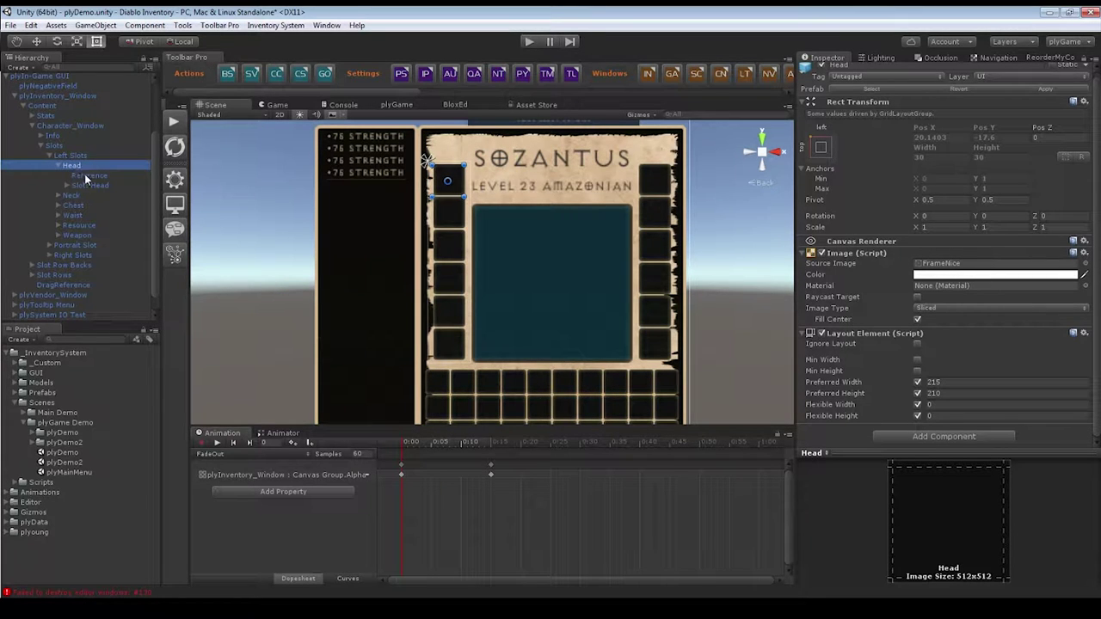
{"action": "left_click", "coordinate": [88, 176]}
{"action": "left_click", "coordinate": [86, 185]}
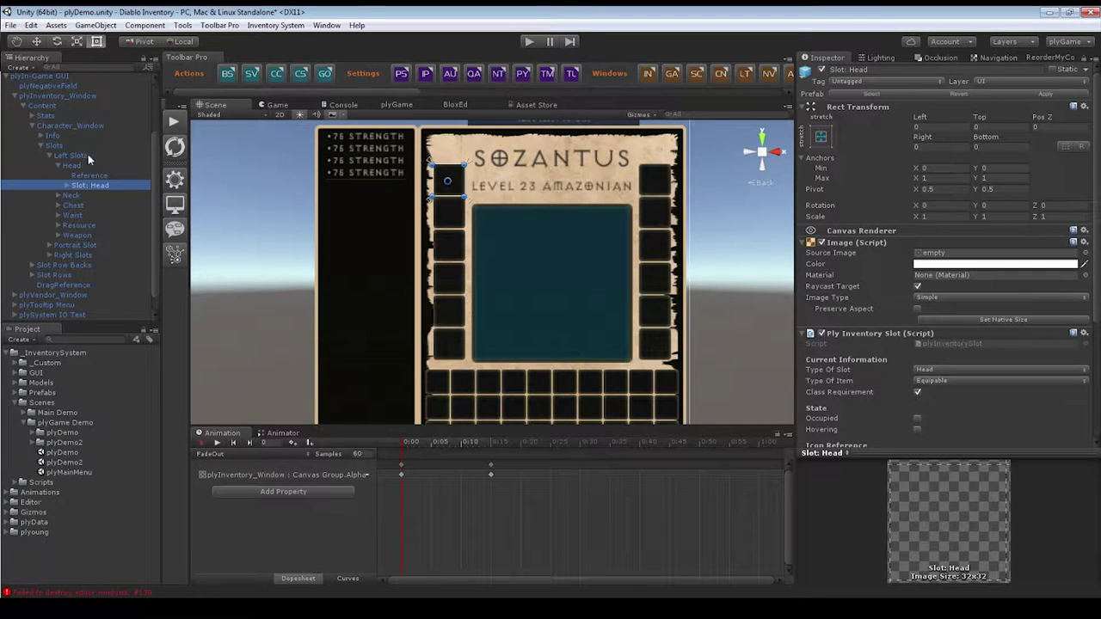
{"action": "left_click", "coordinate": [68, 182]}
{"action": "left_click", "coordinate": [85, 191]}
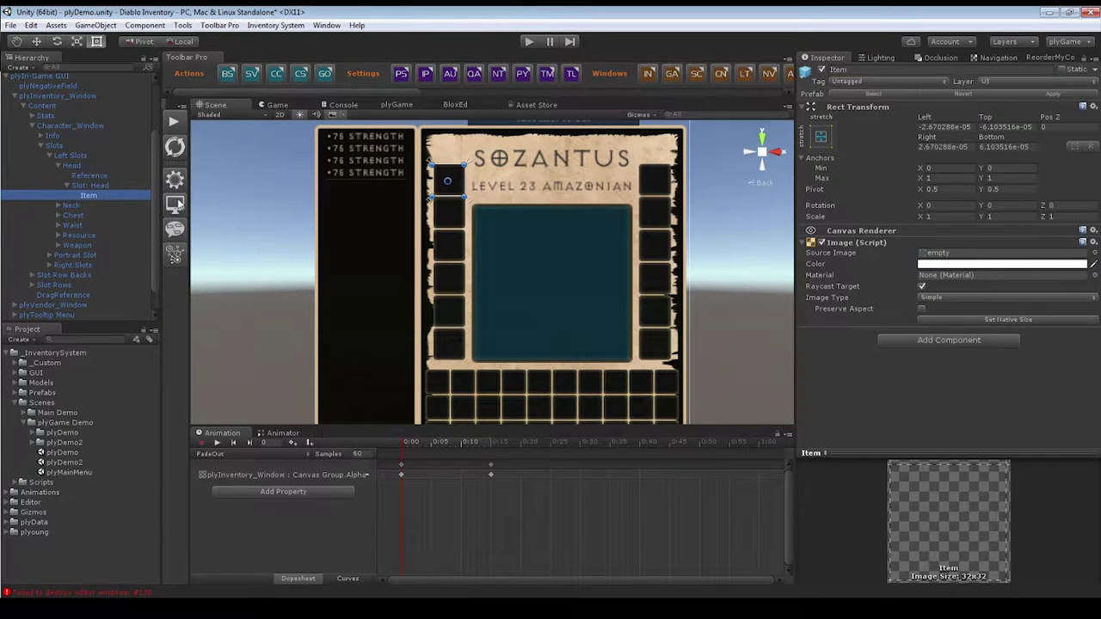
{"action": "left_click", "coordinate": [85, 187]}
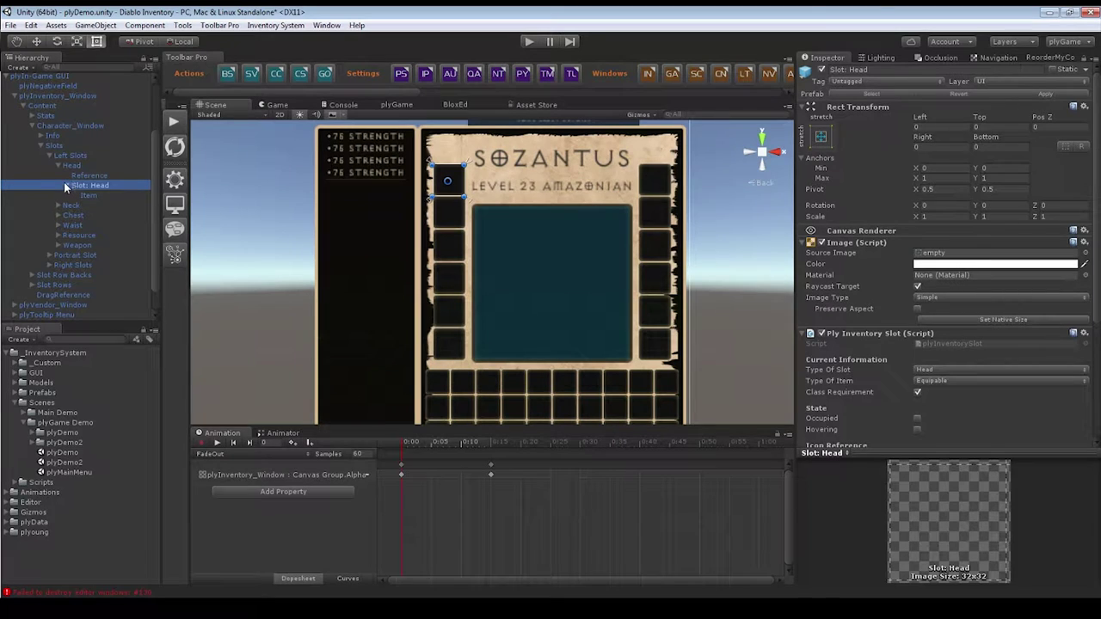
{"action": "left_click", "coordinate": [64, 181]}
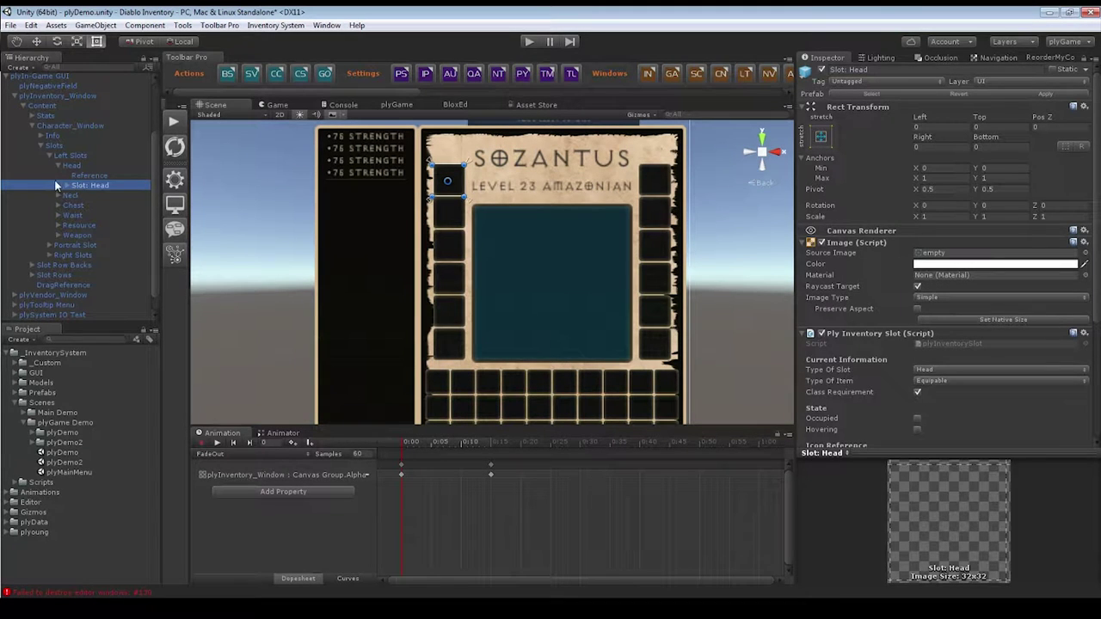
{"action": "left_click", "coordinate": [78, 162]}
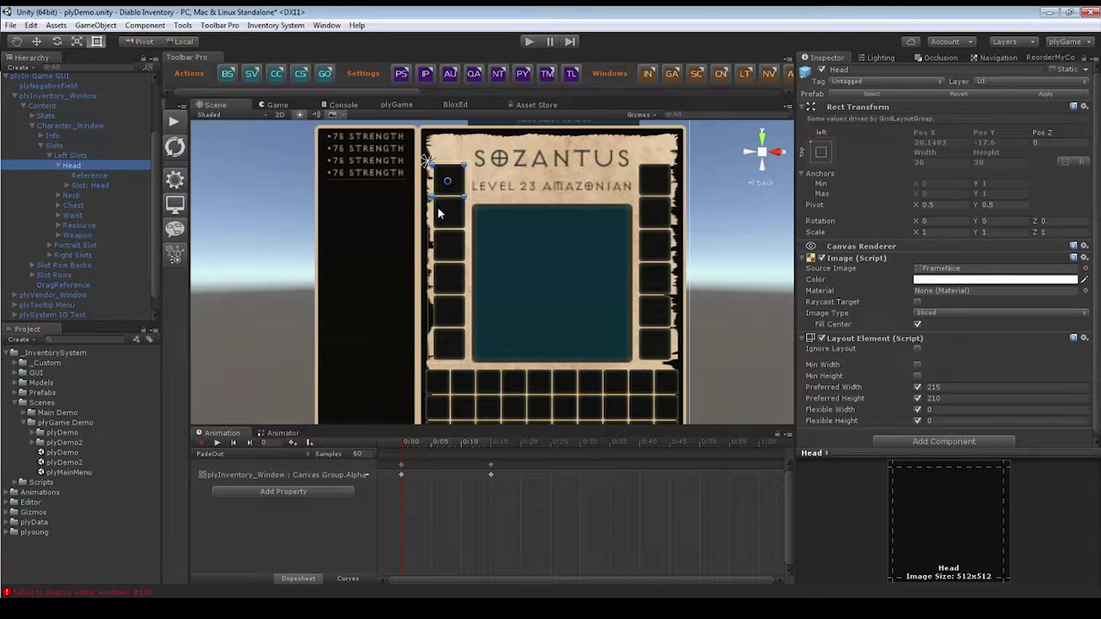
{"action": "middle_click_drag", "start_coordinate": [496, 392], "coordinate": [527, 394]}
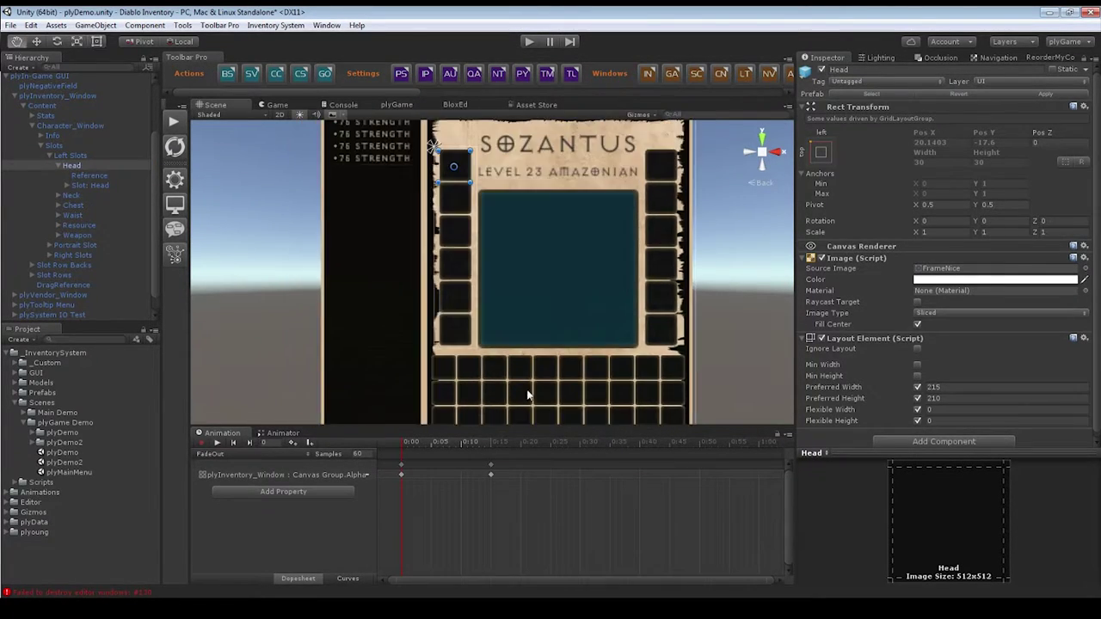
{"action": "left_click", "coordinate": [90, 186]}
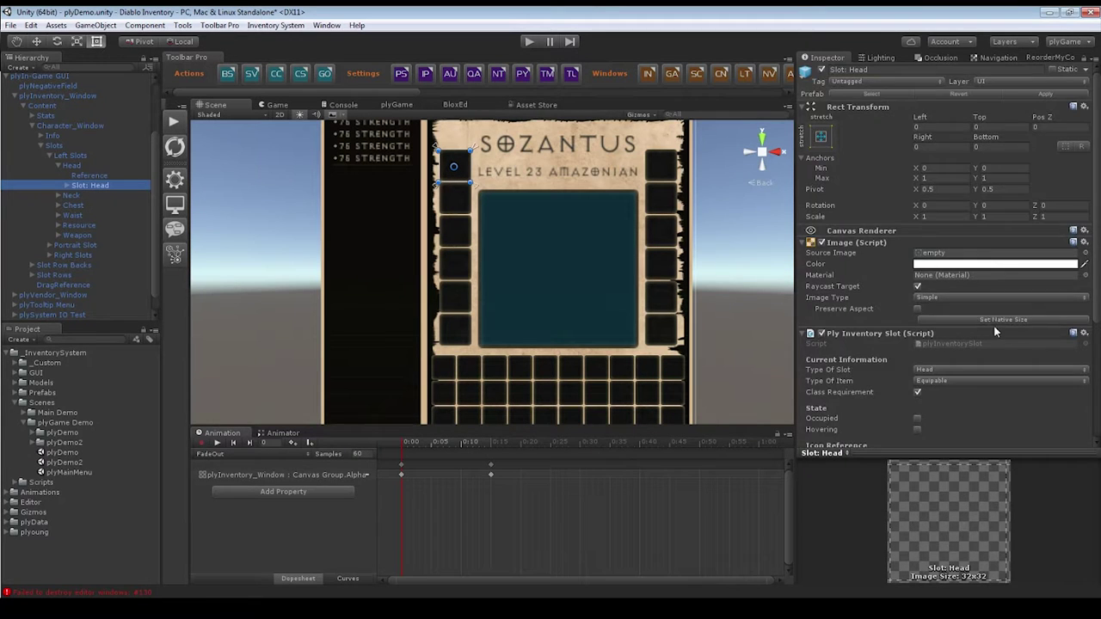
{"action": "scroll", "coordinate": [996, 331], "scroll_direction": "down", "scroll_amount": 3}
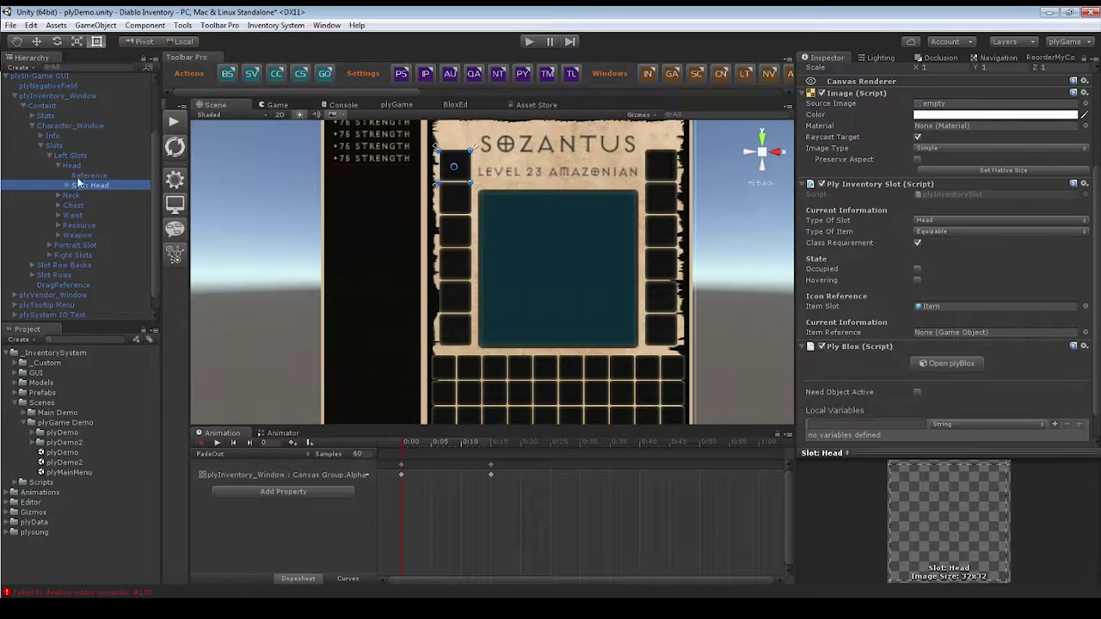
{"action": "left_click", "coordinate": [931, 220]}
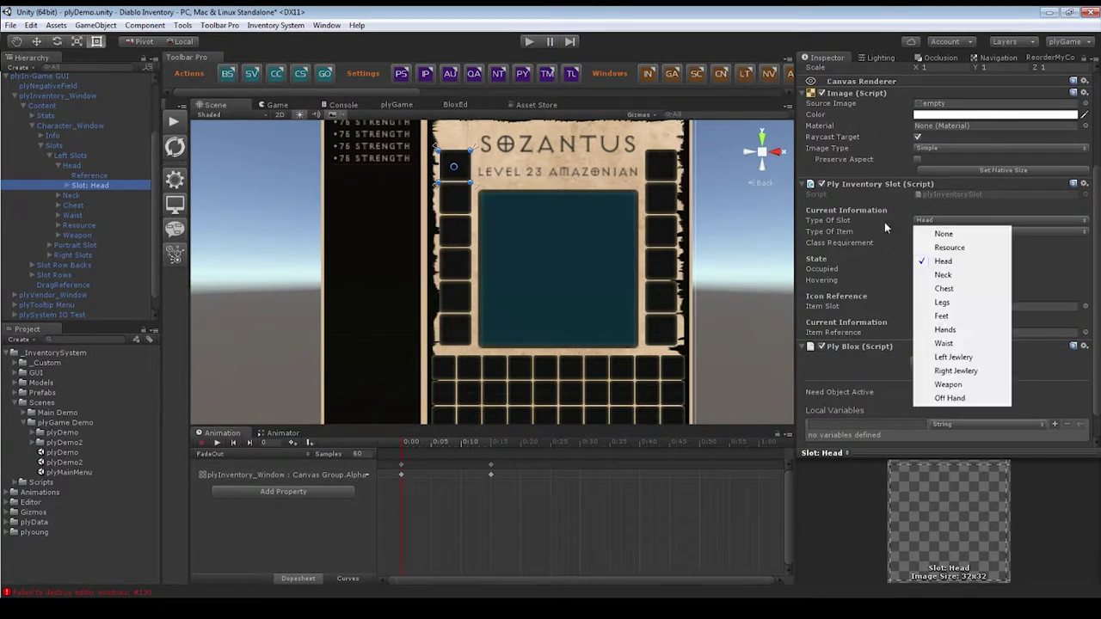
{"action": "left_click", "coordinate": [835, 220]}
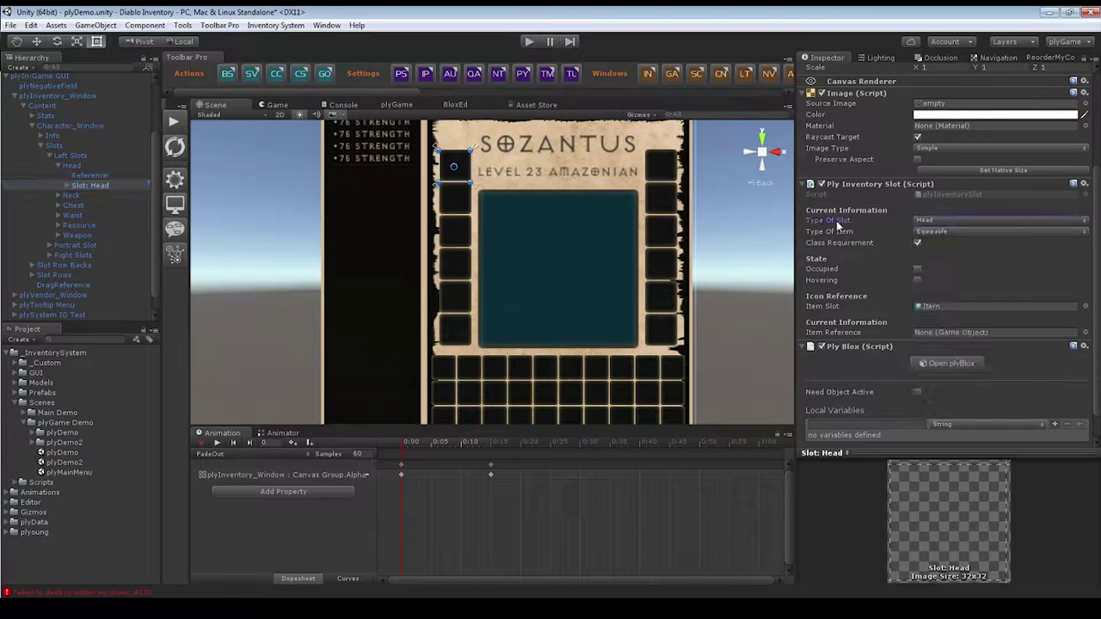
{"action": "left_click", "coordinate": [954, 215]}
{"action": "left_click", "coordinate": [938, 260]}
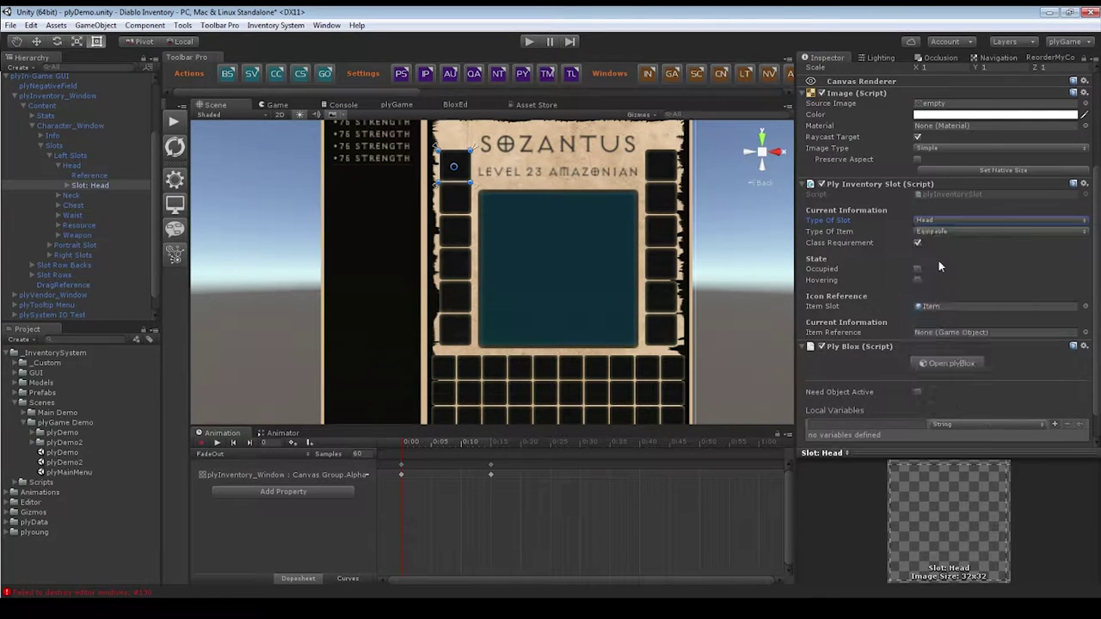
{"action": "left_click", "coordinate": [839, 232]}
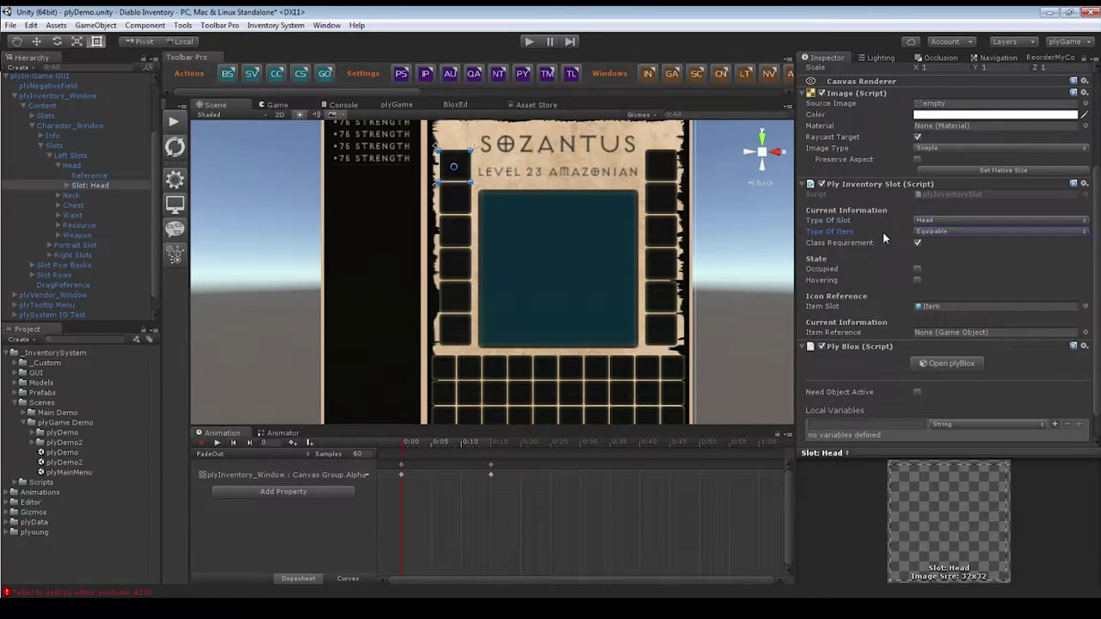
{"action": "left_click", "coordinate": [927, 232]}
{"action": "left_click", "coordinate": [951, 301]}
{"action": "left_click", "coordinate": [832, 223]}
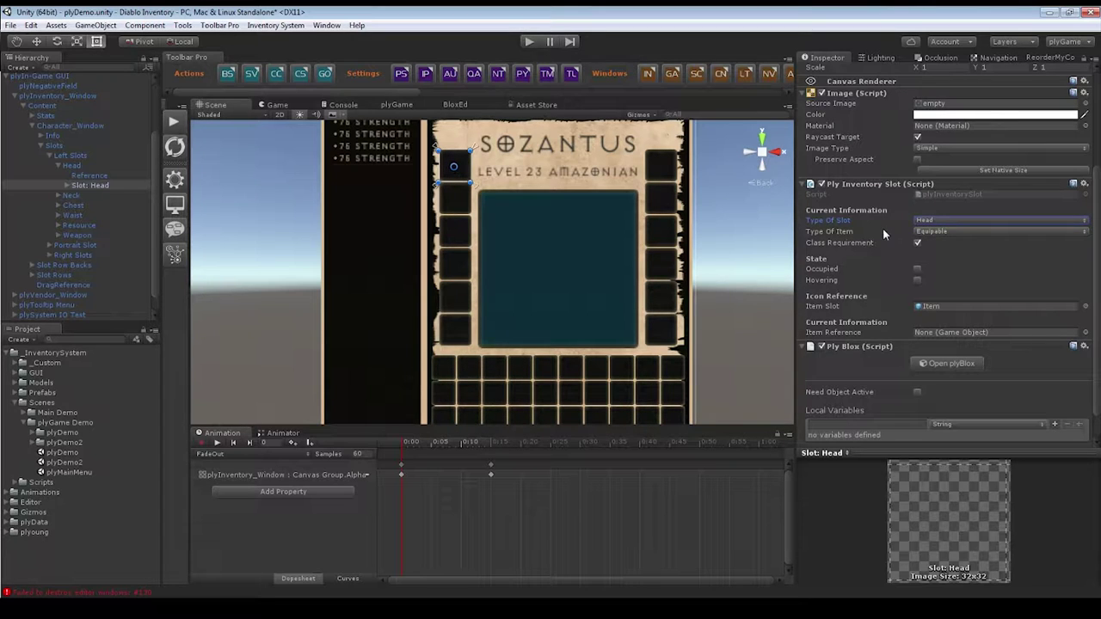
{"action": "left_click", "coordinate": [925, 231]}
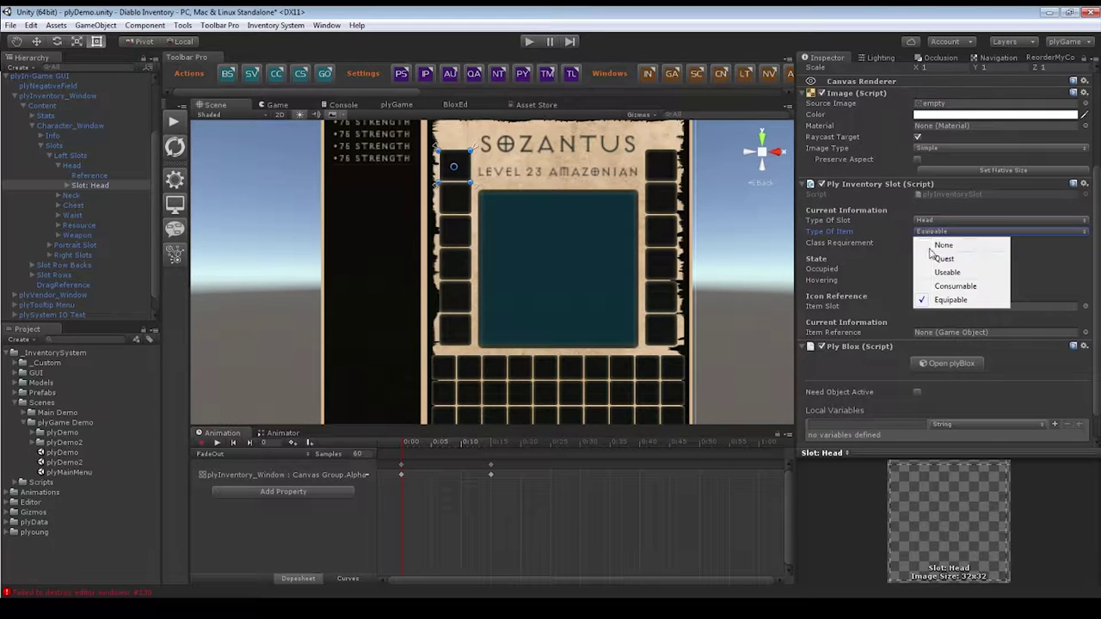
{"action": "left_click", "coordinate": [952, 300]}
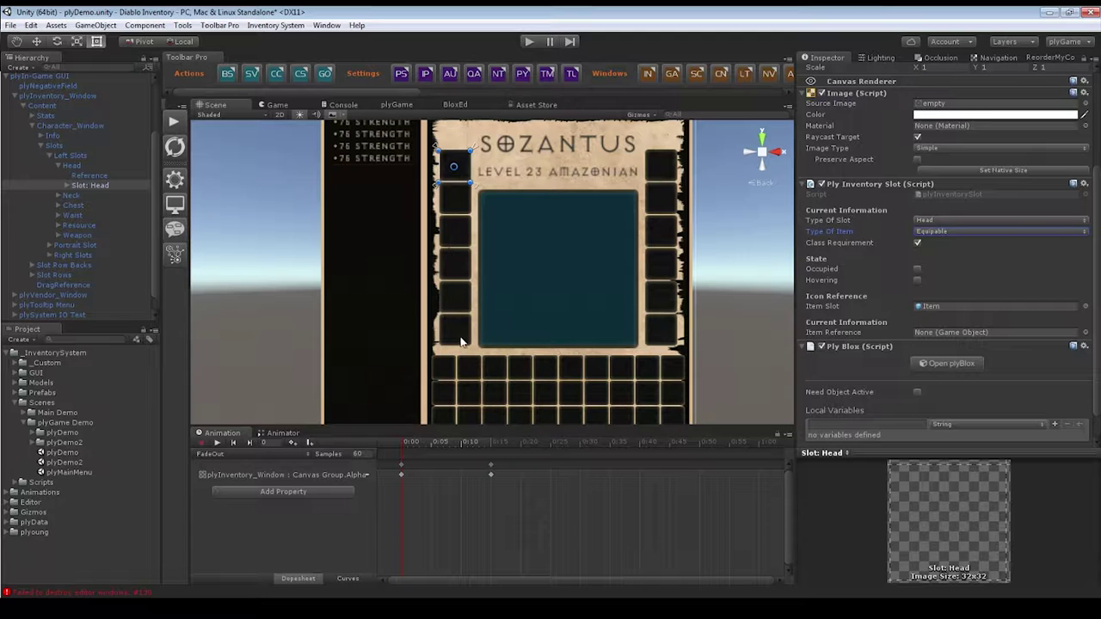
{"action": "left_click", "coordinate": [887, 245]}
Open Slot: Head's empty plyBlox, then confirm Slot: Neck uses type Neck and item Equipable.
{"action": "left_click", "coordinate": [939, 366]}
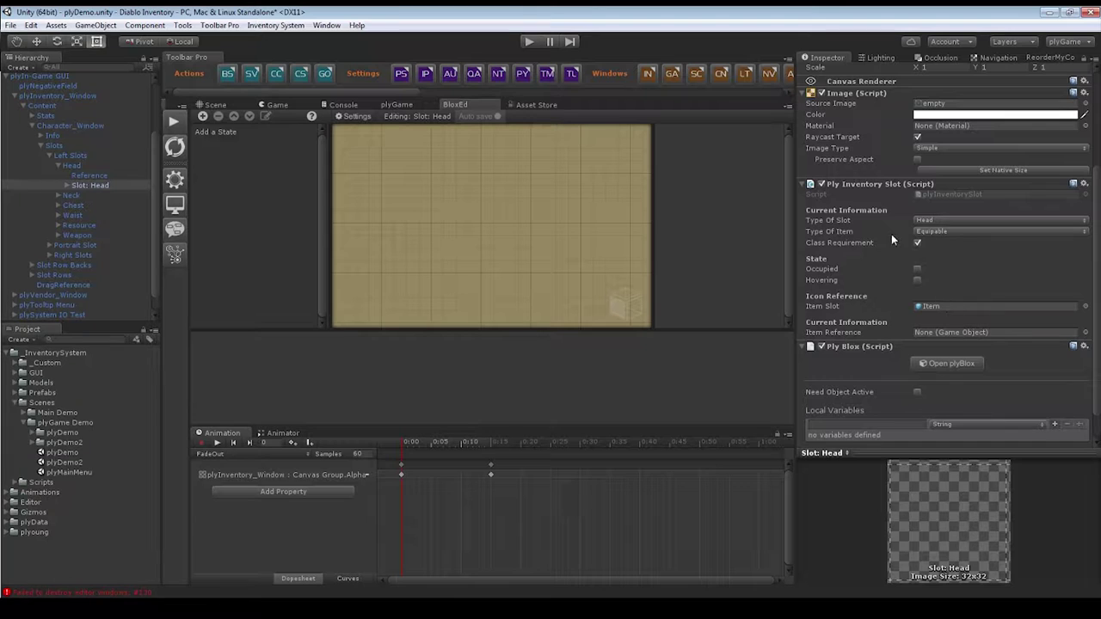
{"action": "left_click", "coordinate": [56, 165]}
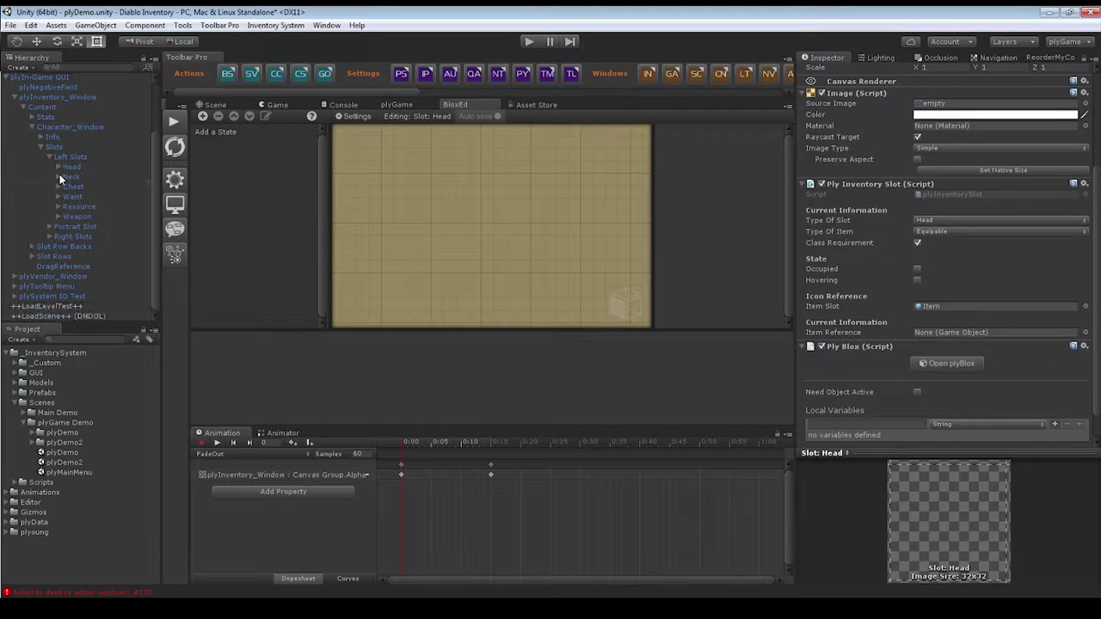
{"action": "left_click", "coordinate": [59, 175]}
{"action": "left_click", "coordinate": [86, 196]}
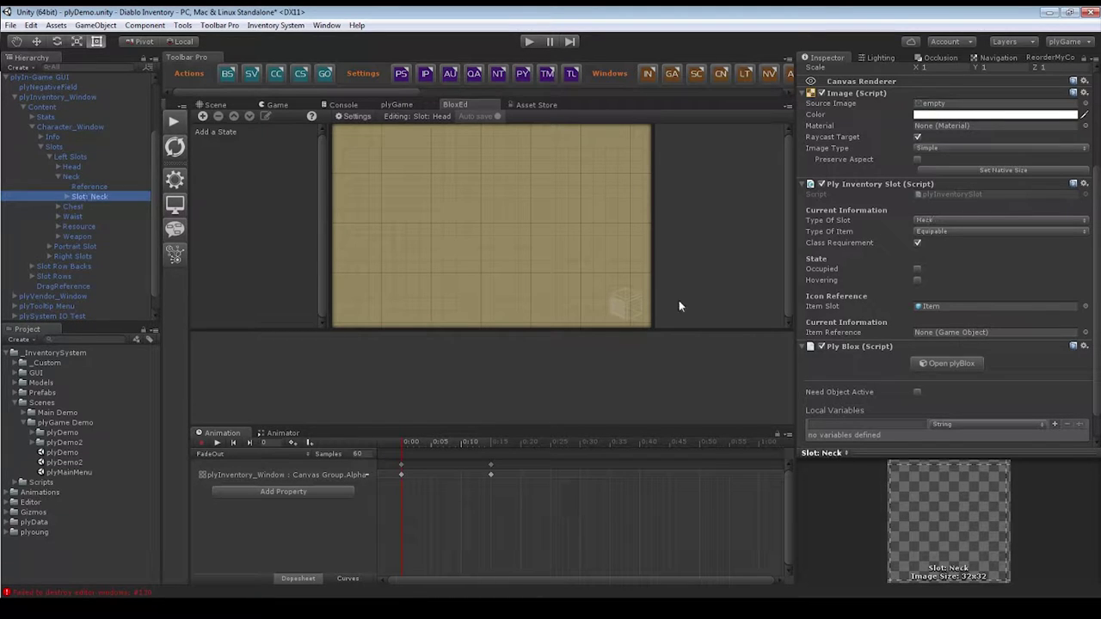
{"action": "left_click", "coordinate": [920, 221]}
{"action": "left_click", "coordinate": [941, 284]}
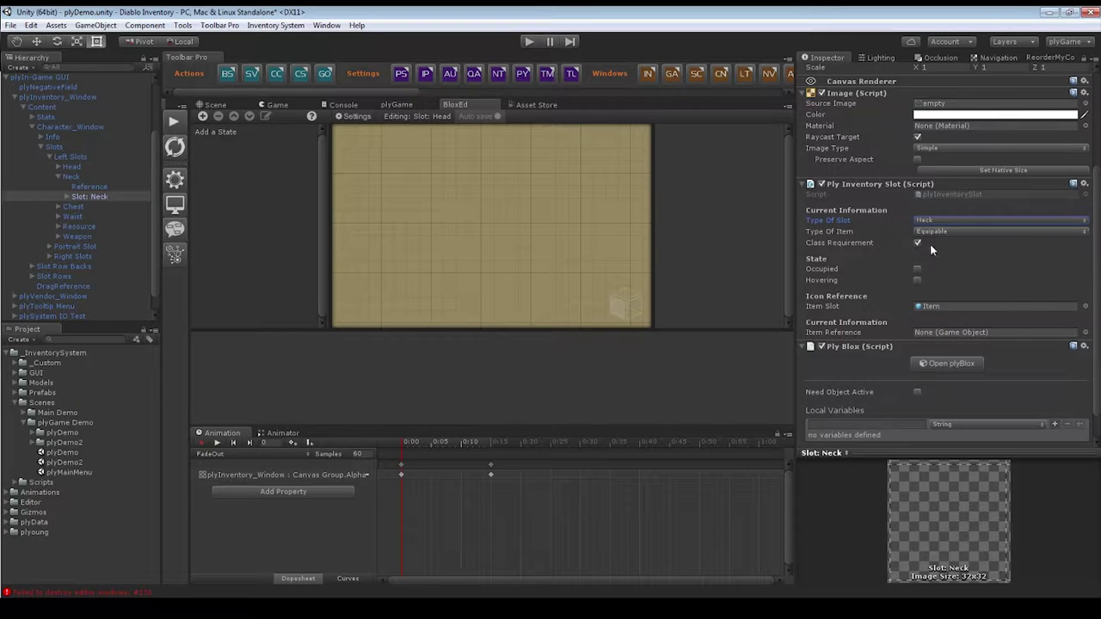
{"action": "left_click", "coordinate": [933, 232]}
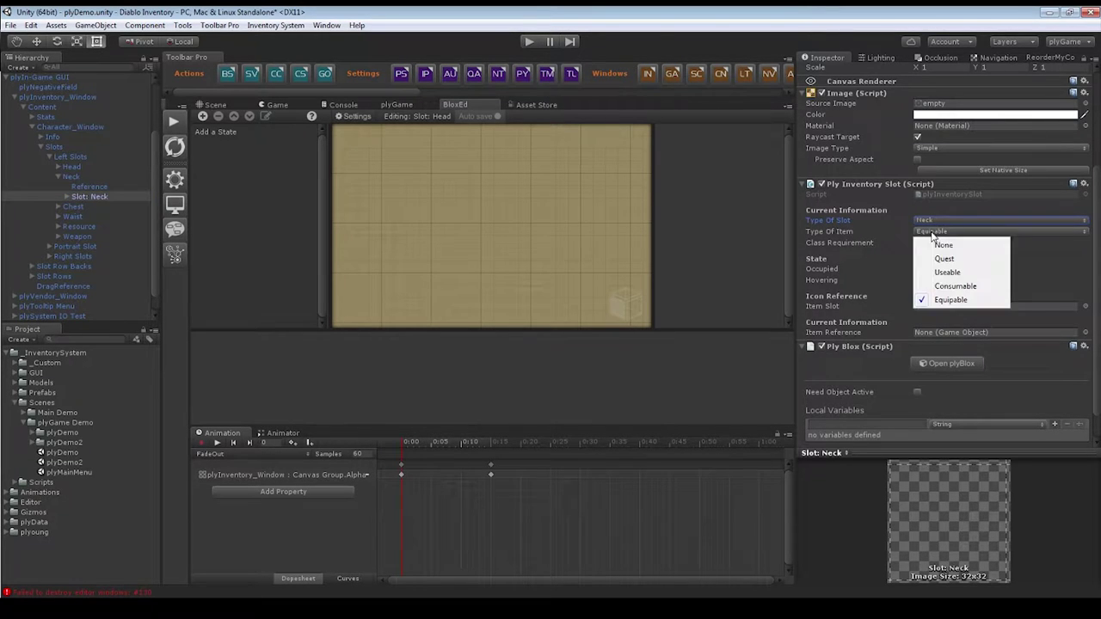
{"action": "left_click", "coordinate": [950, 300]}
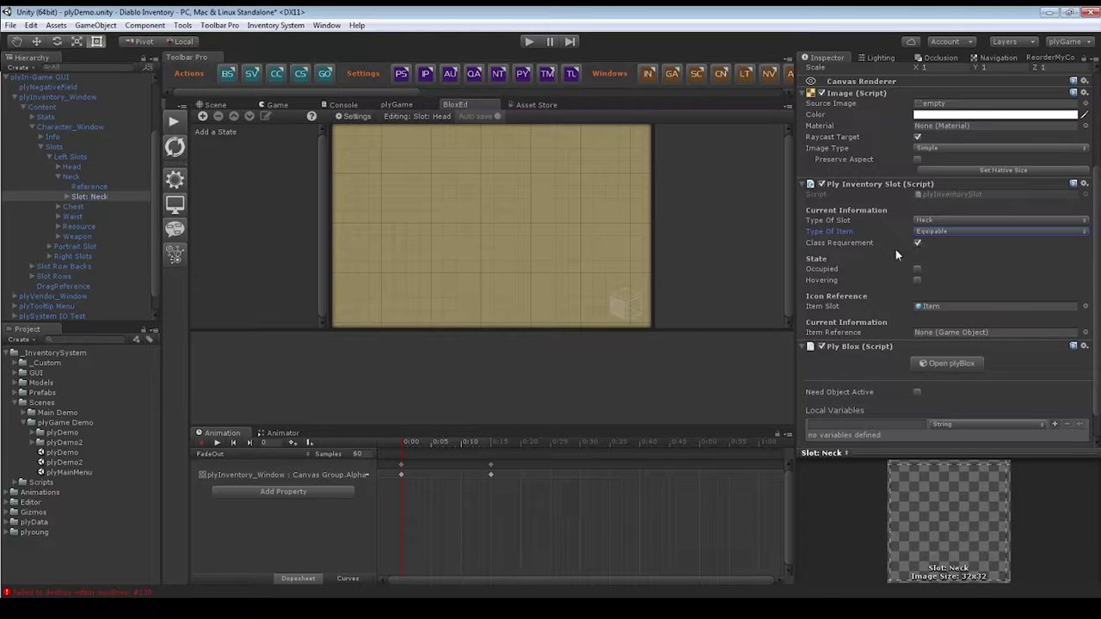
Collapse Neck, expand Resource, and select Slot: Resource to view its settings.
{"action": "left_click", "coordinate": [56, 176]}
{"action": "left_click", "coordinate": [58, 207]}
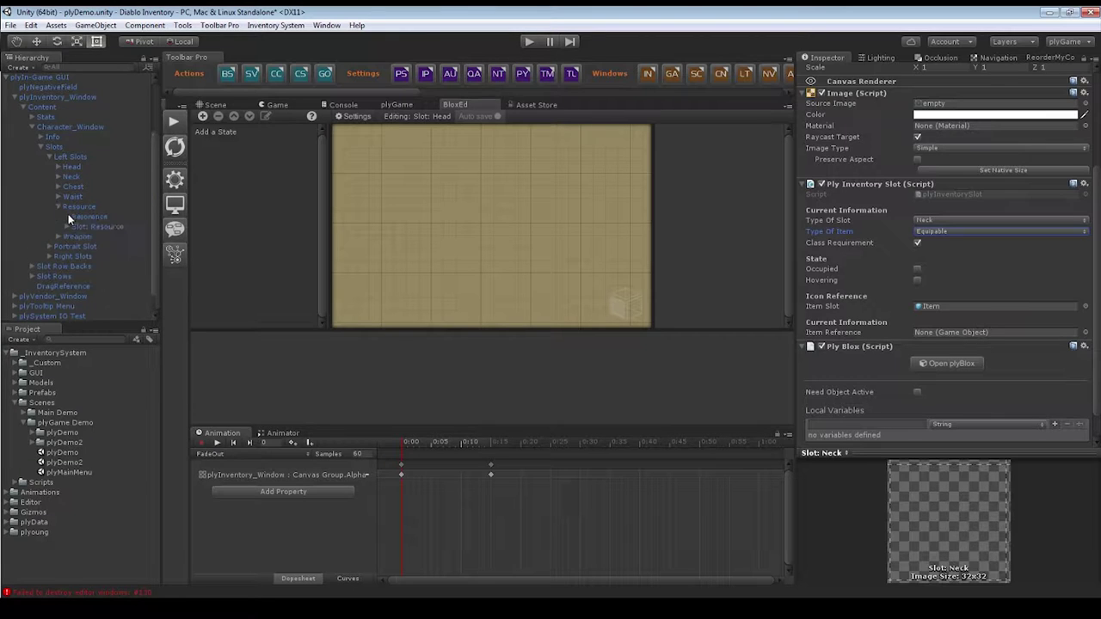
{"action": "left_click", "coordinate": [88, 226]}
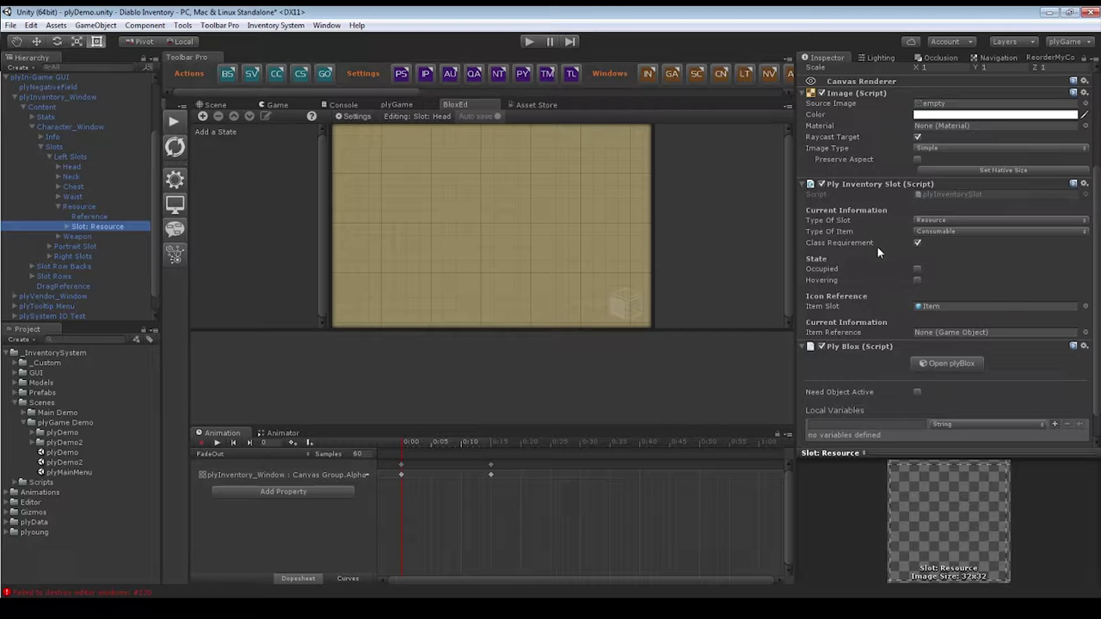
Confirm Slot: Resource keeps slot type Resource and item type Consumable.
{"action": "left_click", "coordinate": [932, 220]}
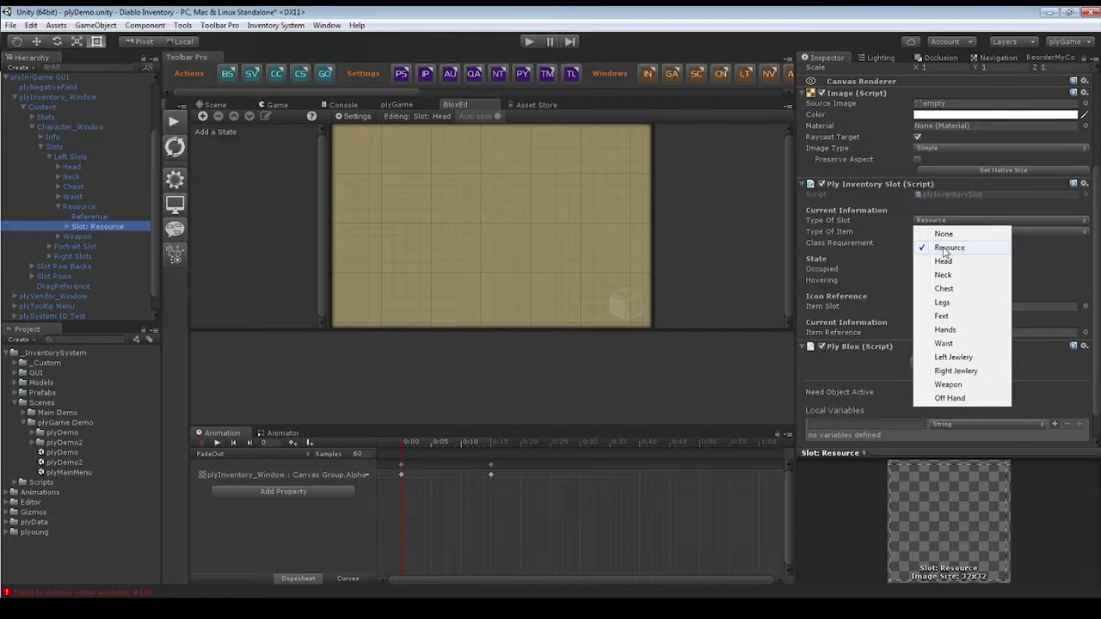
{"action": "left_click", "coordinate": [944, 245]}
{"action": "left_click", "coordinate": [937, 229]}
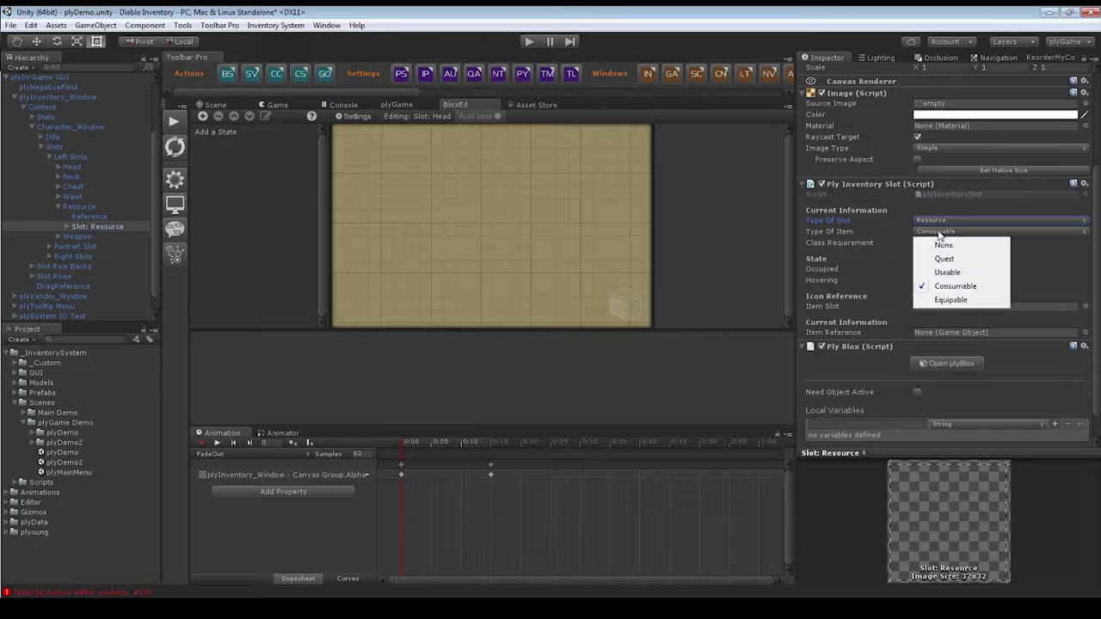
{"action": "left_click", "coordinate": [950, 285]}
{"action": "left_click", "coordinate": [931, 231]}
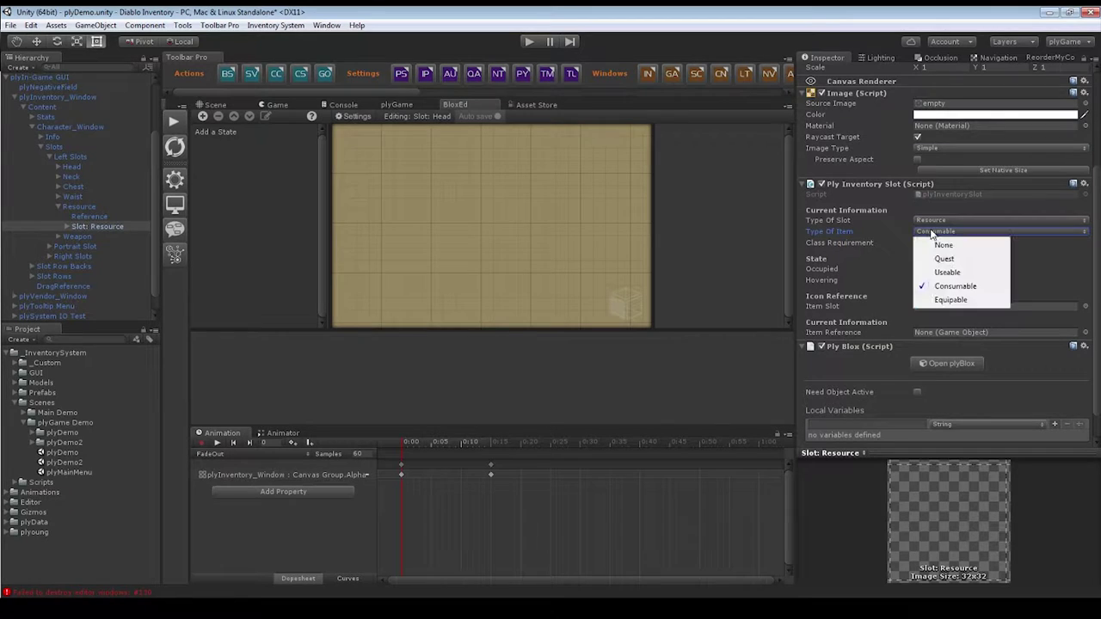
{"action": "left_click", "coordinate": [945, 292]}
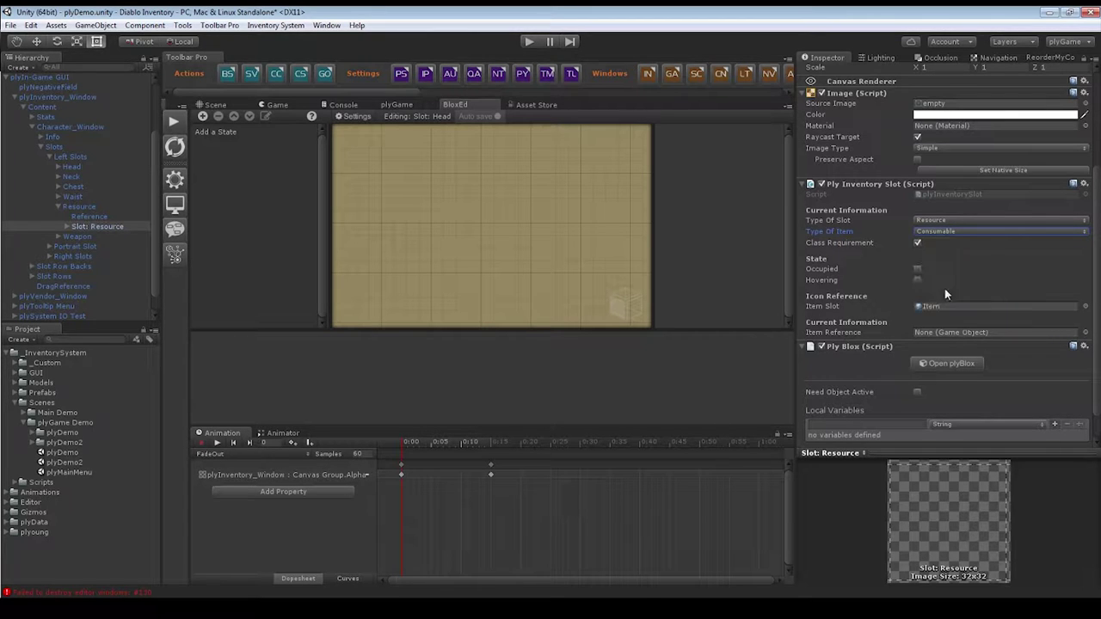
{"action": "left_click", "coordinate": [935, 221]}
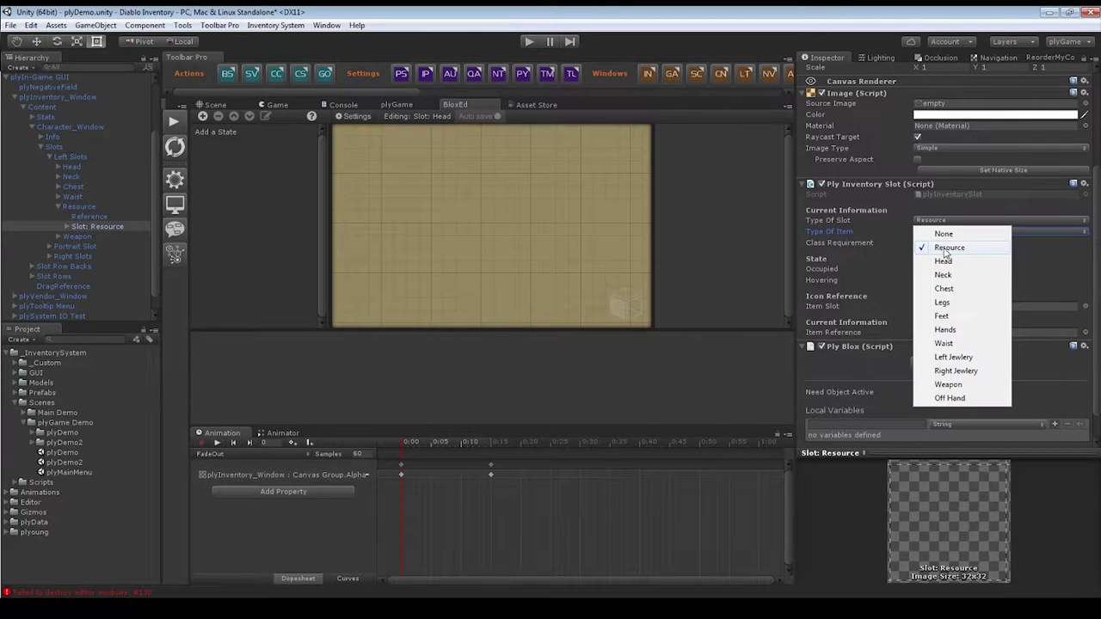
{"action": "left_click", "coordinate": [943, 248]}
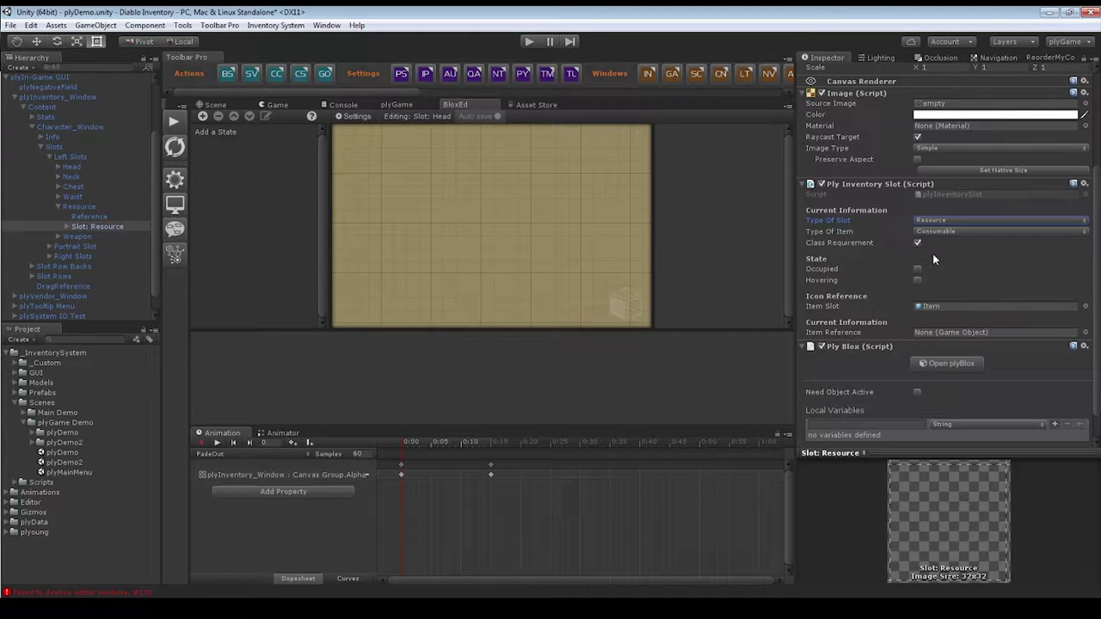
{"action": "left_click", "coordinate": [937, 222]}
{"action": "left_click", "coordinate": [939, 242]}
{"action": "left_click", "coordinate": [937, 231]}
{"action": "left_click", "coordinate": [956, 285]}
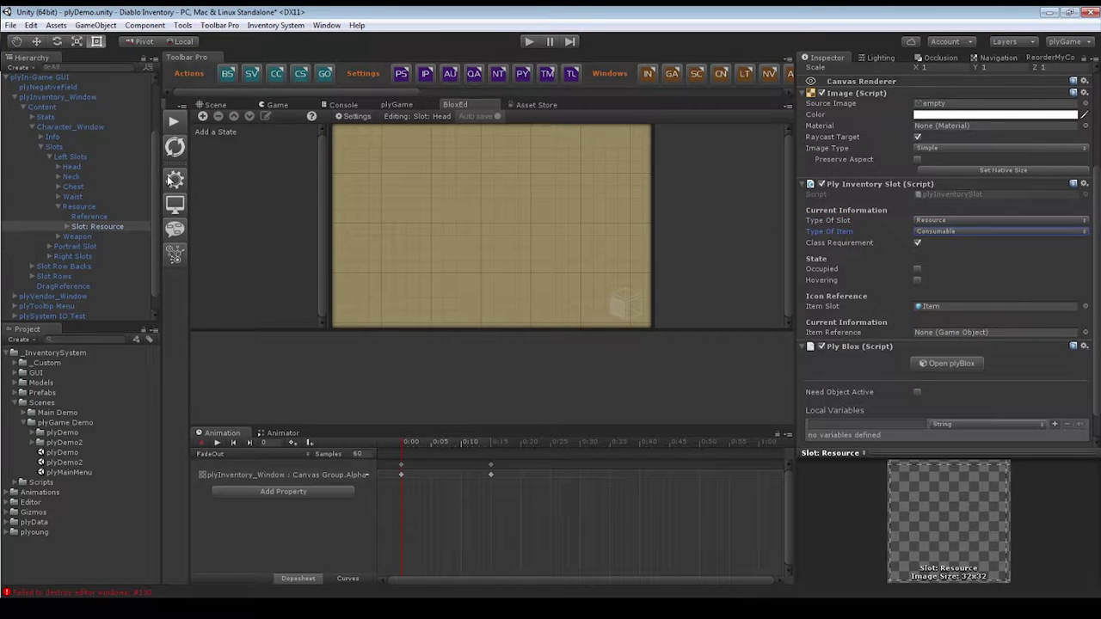
Select Slot: Weapon and confirm slot type Weapon with item type Equipable.
{"action": "left_click", "coordinate": [57, 206]}
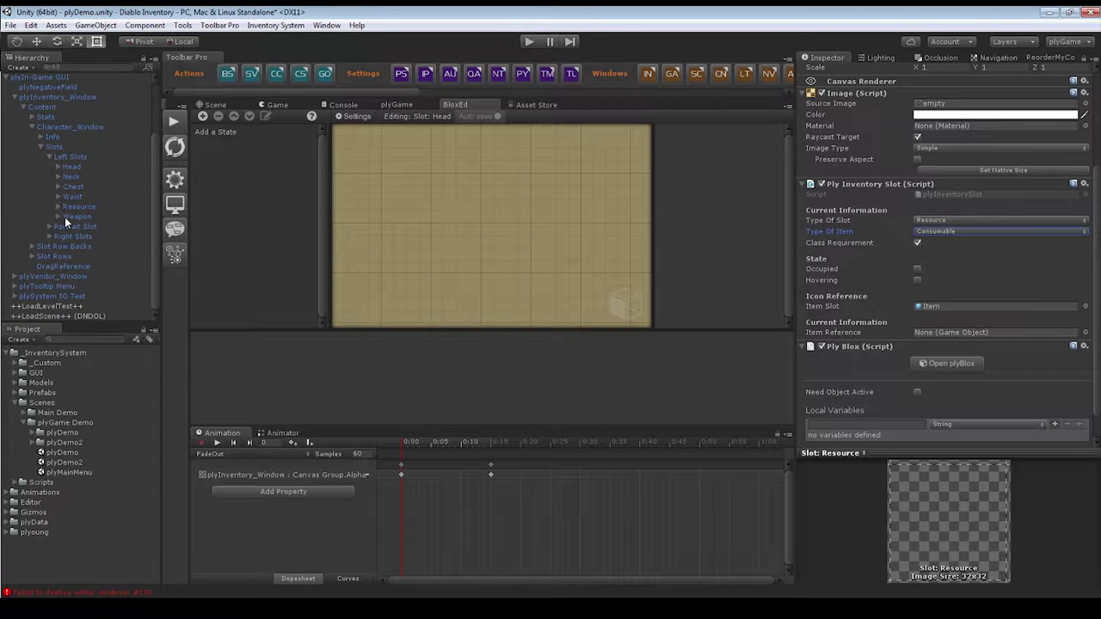
{"action": "left_click", "coordinate": [76, 217]}
{"action": "left_click", "coordinate": [57, 217]}
{"action": "left_click", "coordinate": [90, 237]}
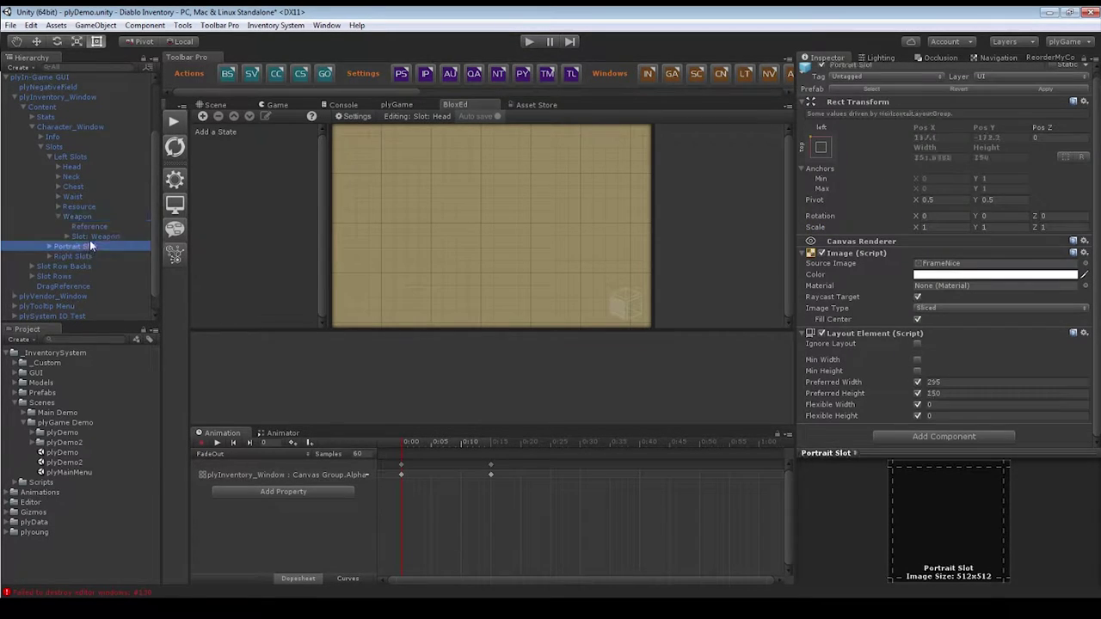
{"action": "scroll", "coordinate": [918, 342], "scroll_direction": "down", "scroll_amount": 3}
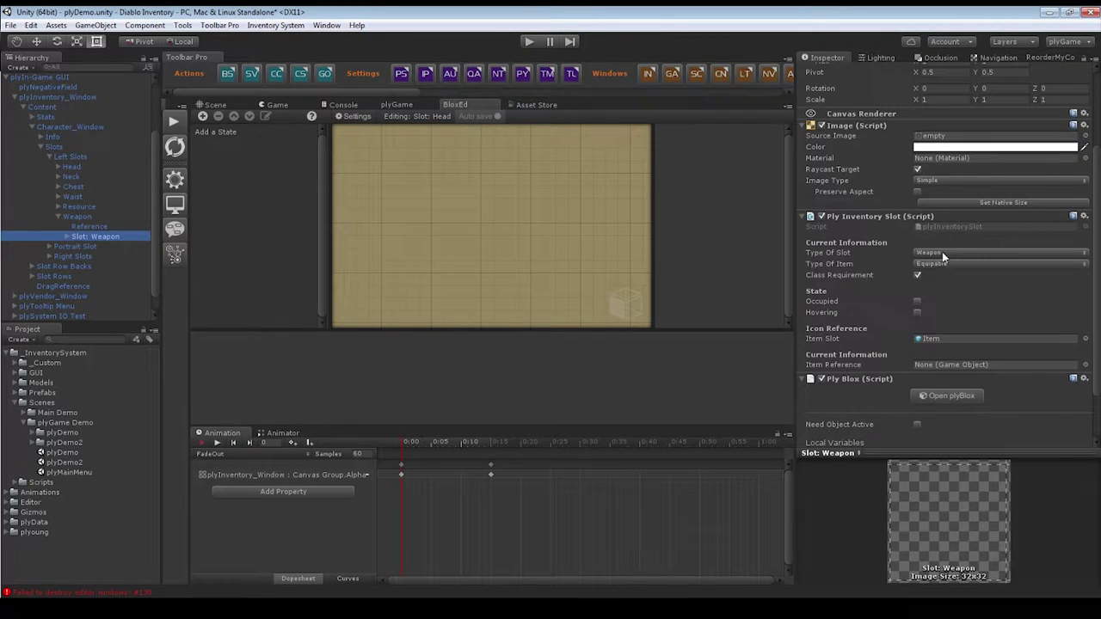
{"action": "left_click", "coordinate": [944, 253]}
{"action": "left_click", "coordinate": [967, 417]}
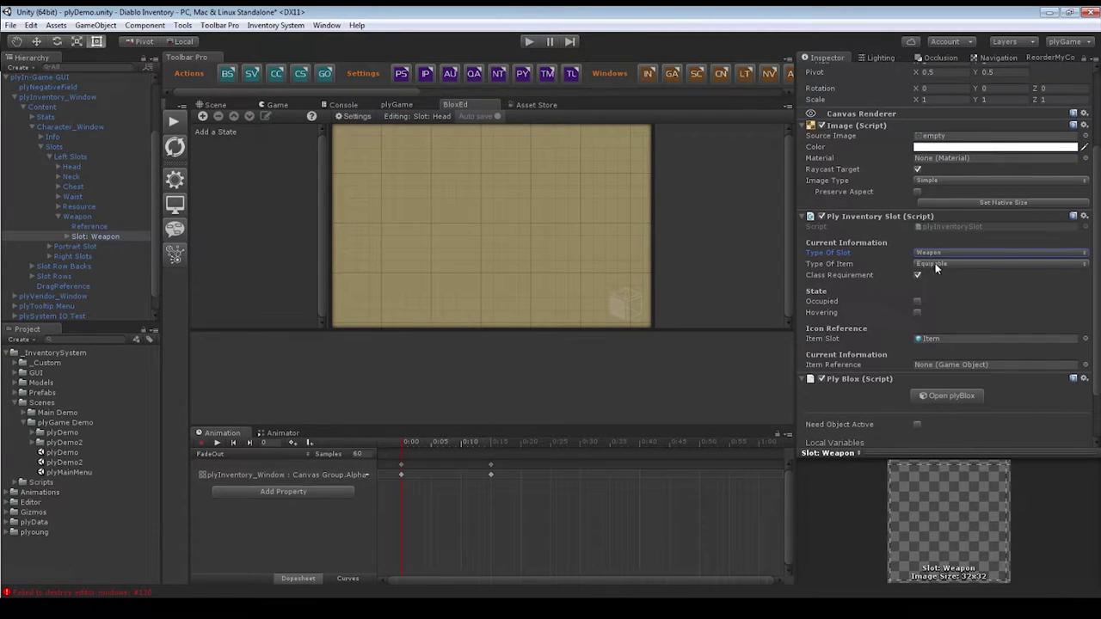
{"action": "left_click", "coordinate": [939, 264]}
{"action": "left_click", "coordinate": [951, 333]}
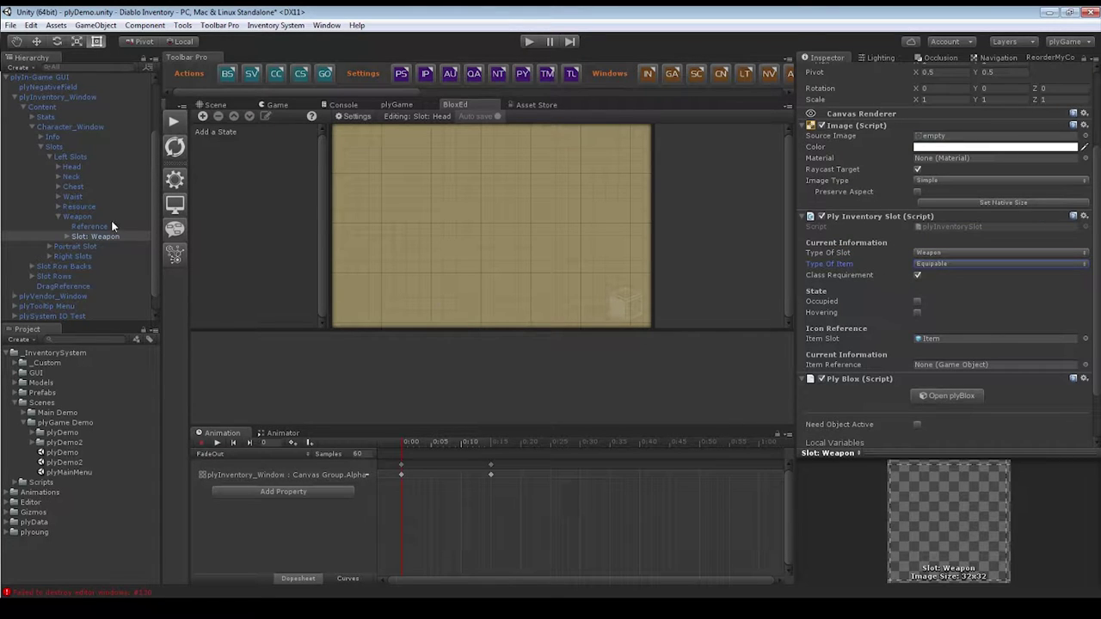
Collapse Weapon and Left Slots, then expand Portrait Slot to show its Portrait child.
{"action": "left_click", "coordinate": [58, 217]}
{"action": "left_click", "coordinate": [49, 157]}
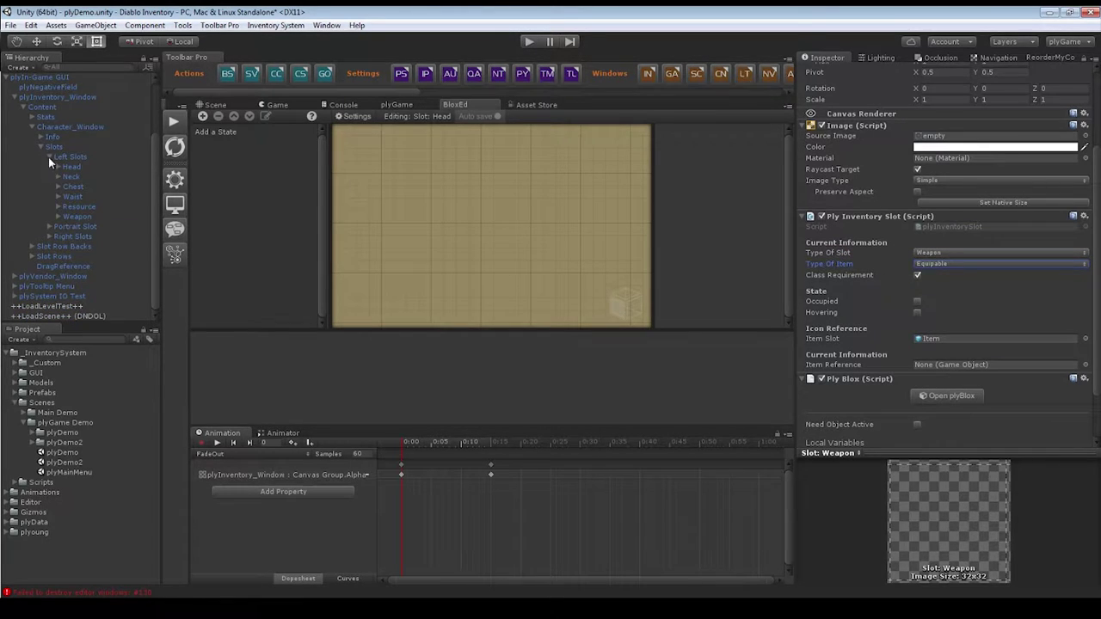
{"action": "left_click", "coordinate": [49, 226]}
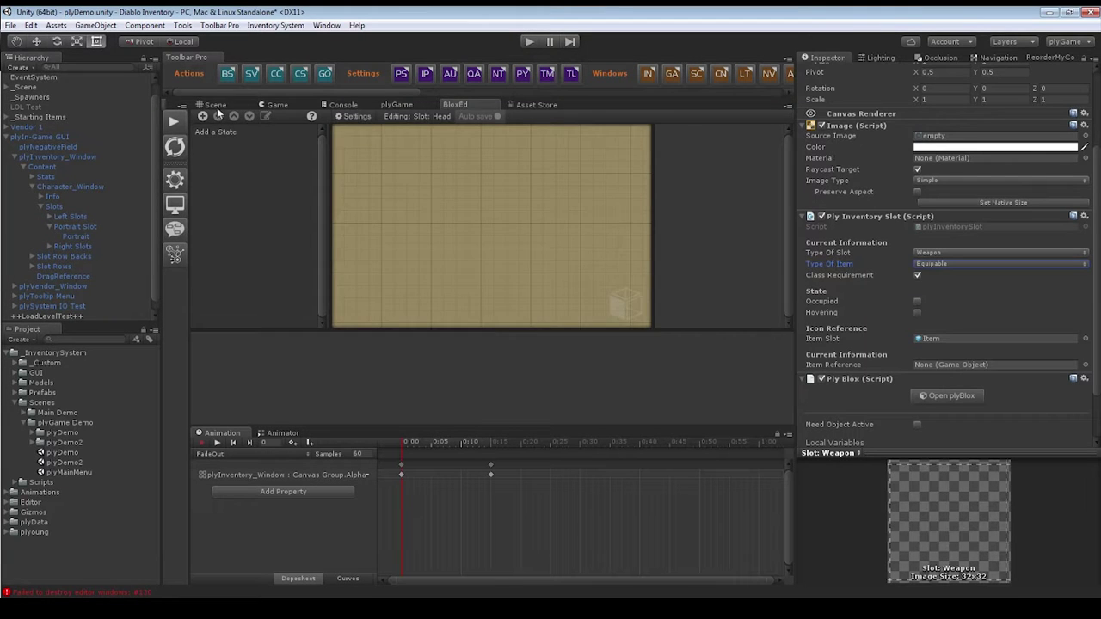
Select Portrait and inspect its CharacterRender render texture (1024×1024, ARGB32, 24-bit depth).
{"action": "left_click", "coordinate": [219, 105]}
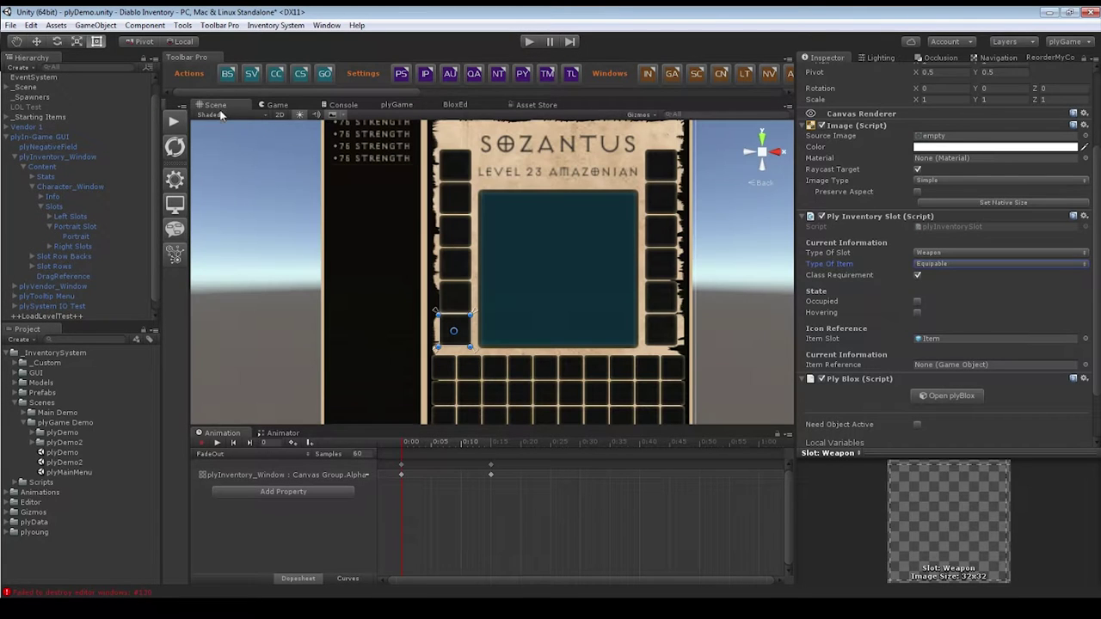
{"action": "left_click", "coordinate": [75, 236]}
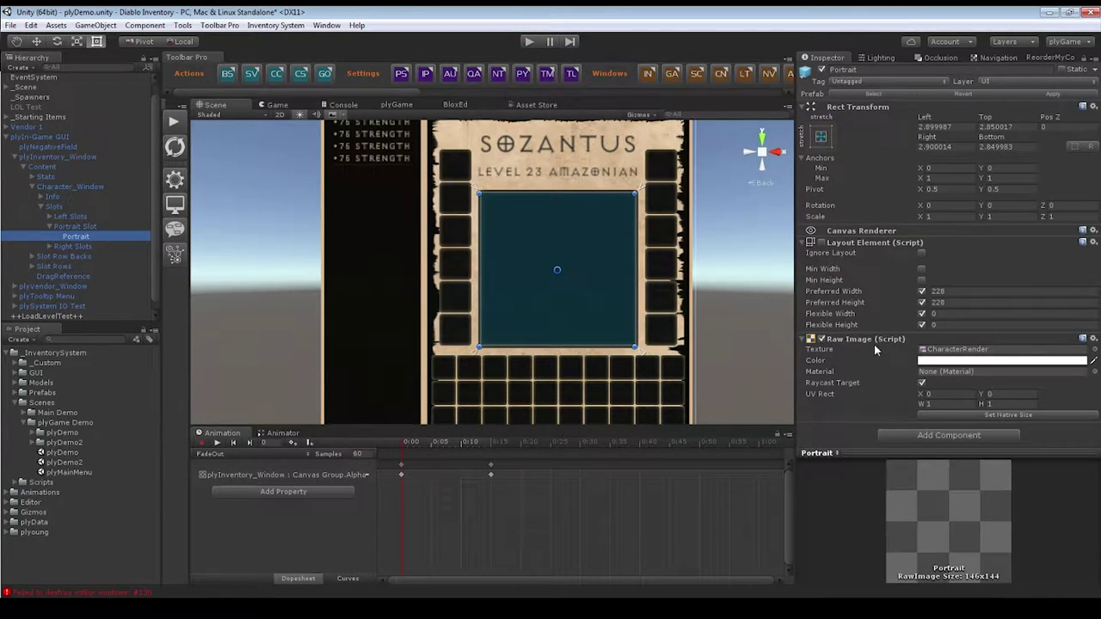
{"action": "left_click", "coordinate": [949, 350]}
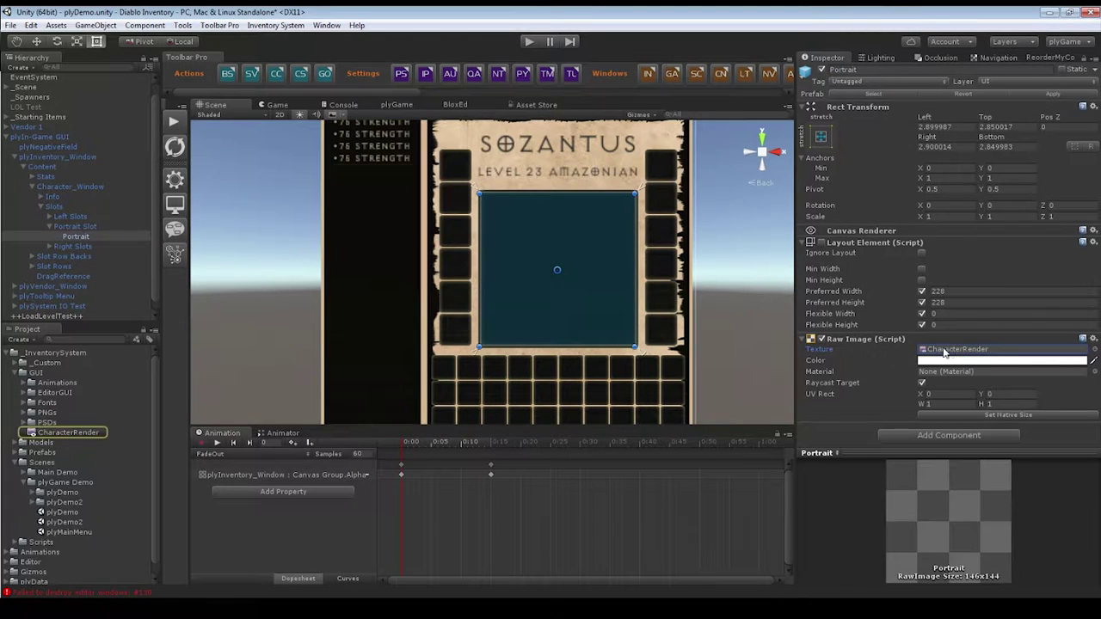
{"action": "left_click", "coordinate": [74, 433]}
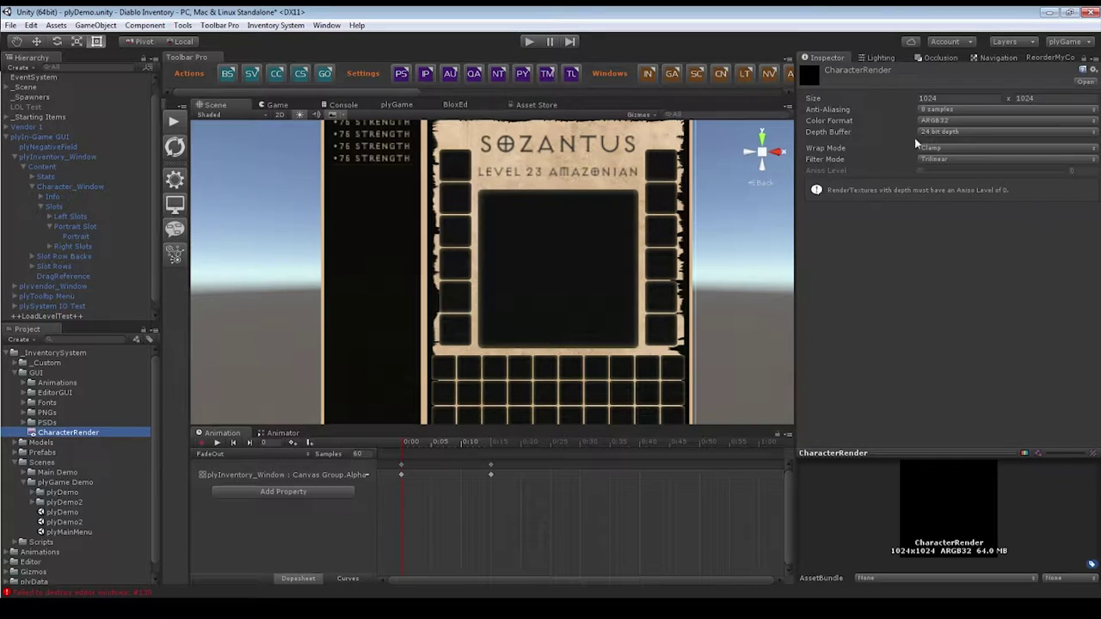
Expand Prefabs > plyInventory > plyPlayer > plyPlayer (3rdPerson) in the Project panel.
{"action": "left_click", "coordinate": [20, 452]}
{"action": "left_click", "coordinate": [24, 473]}
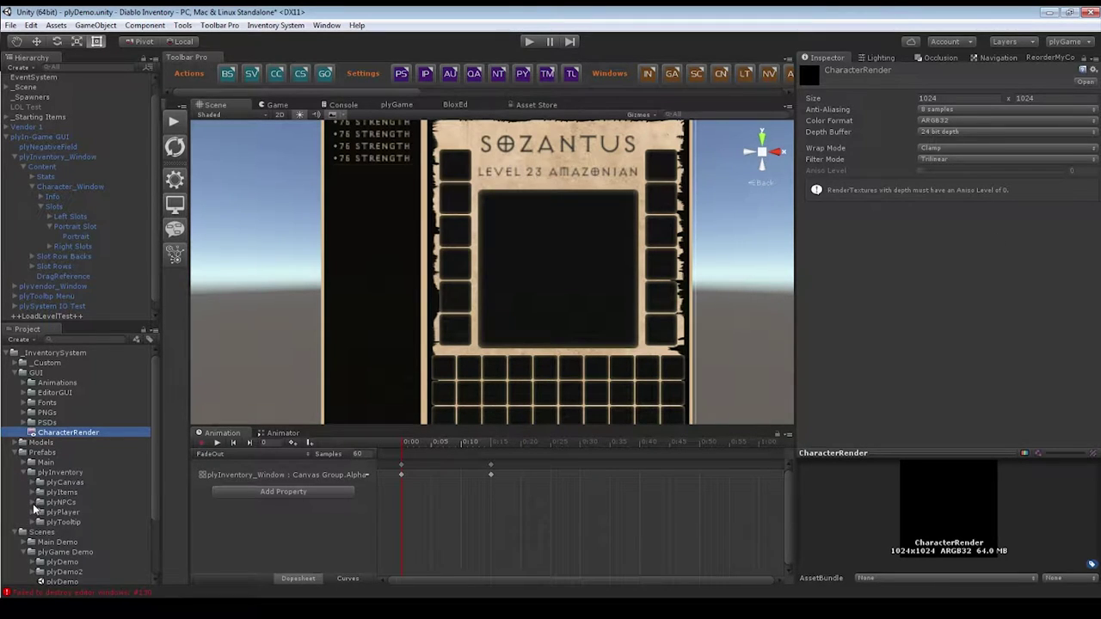
{"action": "left_click", "coordinate": [32, 512]}
{"action": "left_click", "coordinate": [43, 532]}
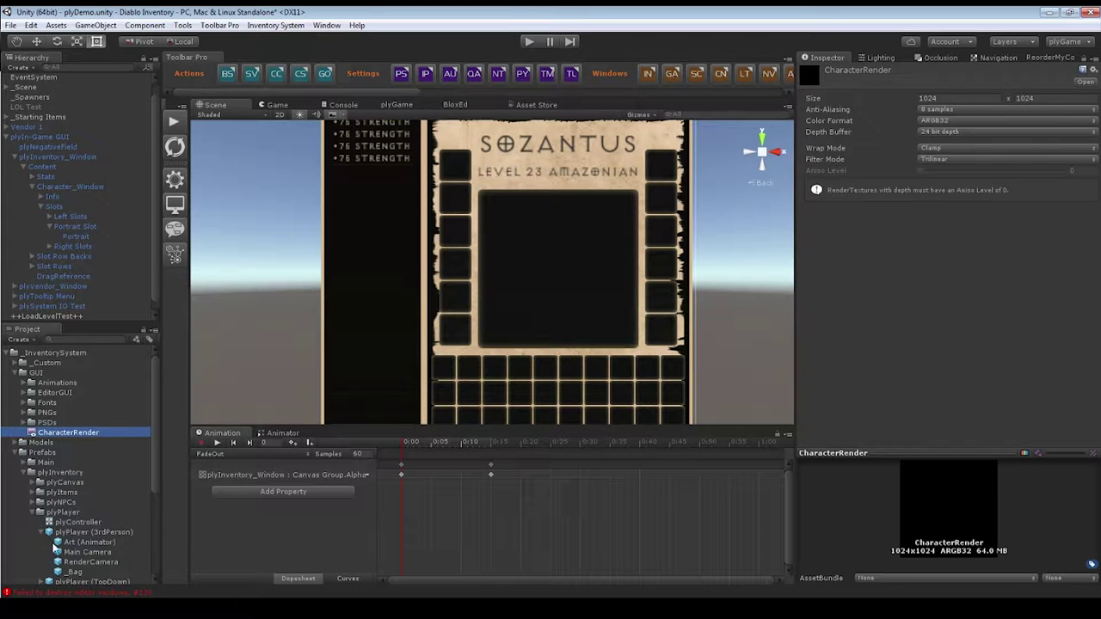
Set RenderCamera's Culling Mask to Item and Player and its background to solid green.
{"action": "left_click", "coordinate": [82, 561]}
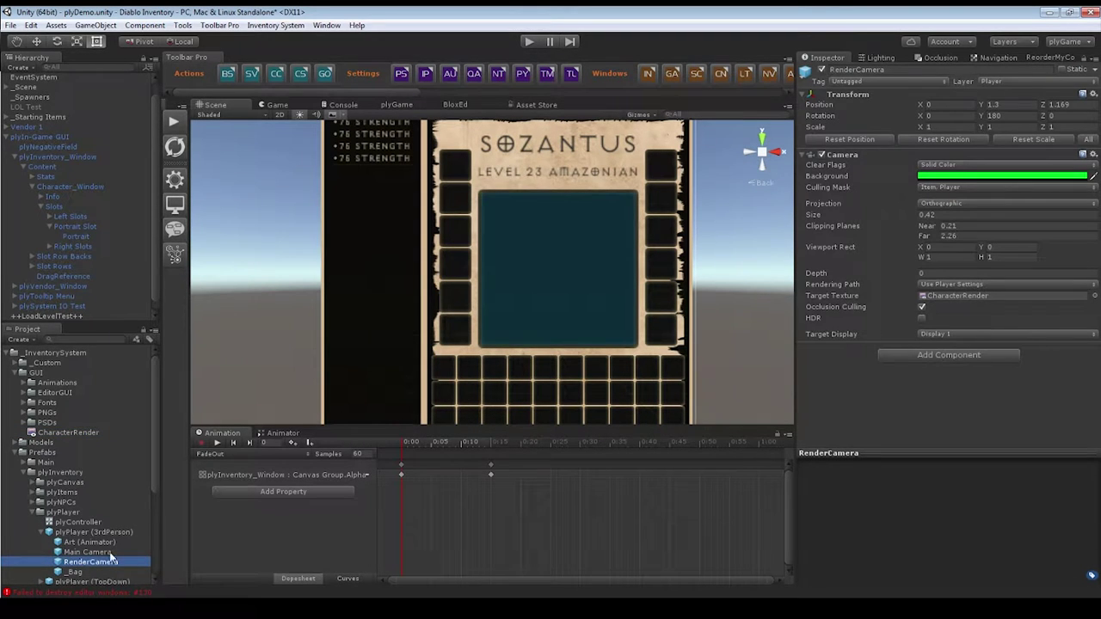
{"action": "left_click", "coordinate": [944, 188]}
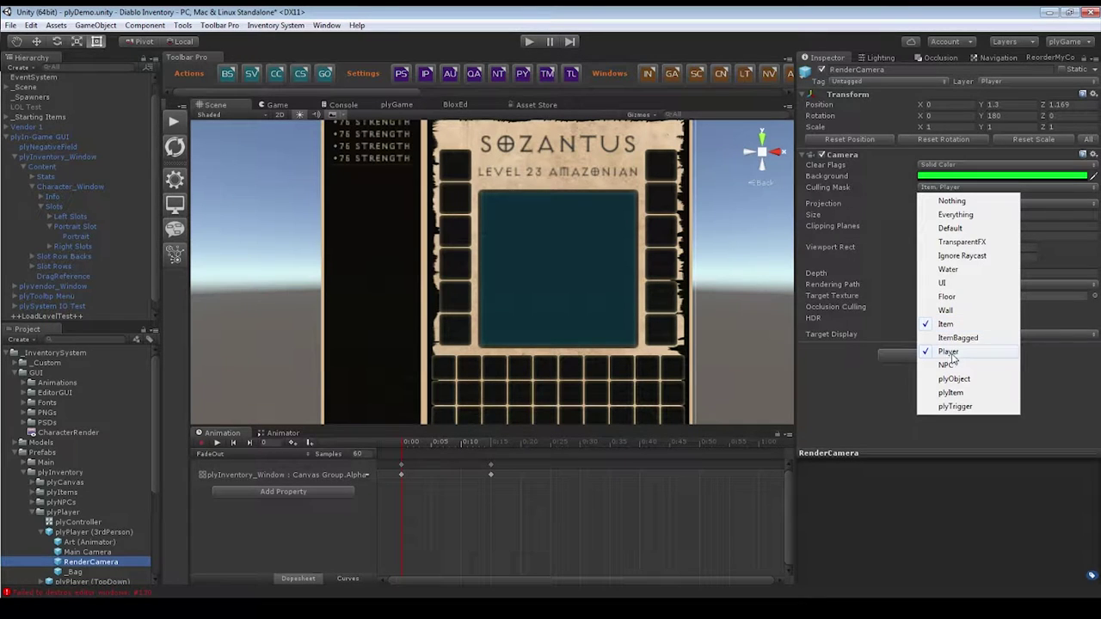
{"action": "left_click", "coordinate": [864, 393]}
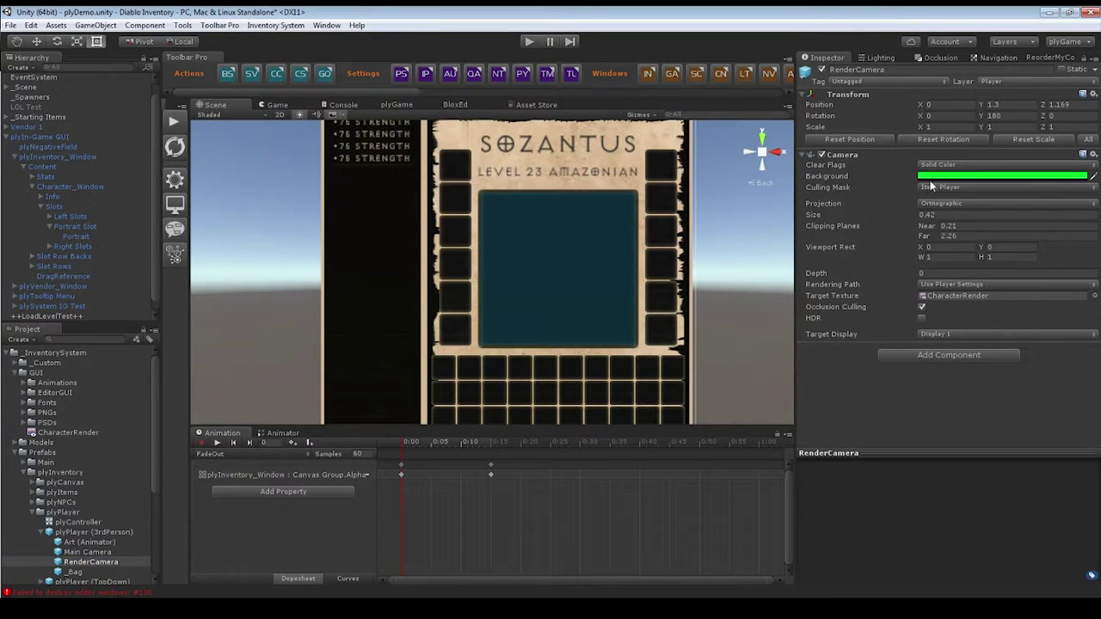
{"action": "left_click", "coordinate": [932, 176]}
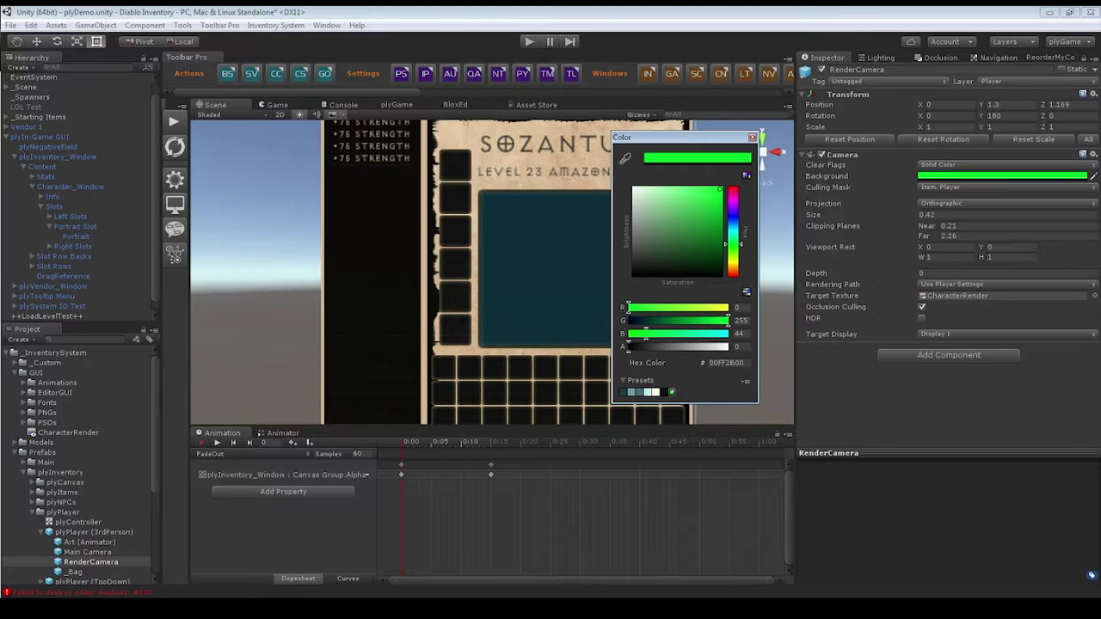
{"action": "left_click", "coordinate": [911, 202]}
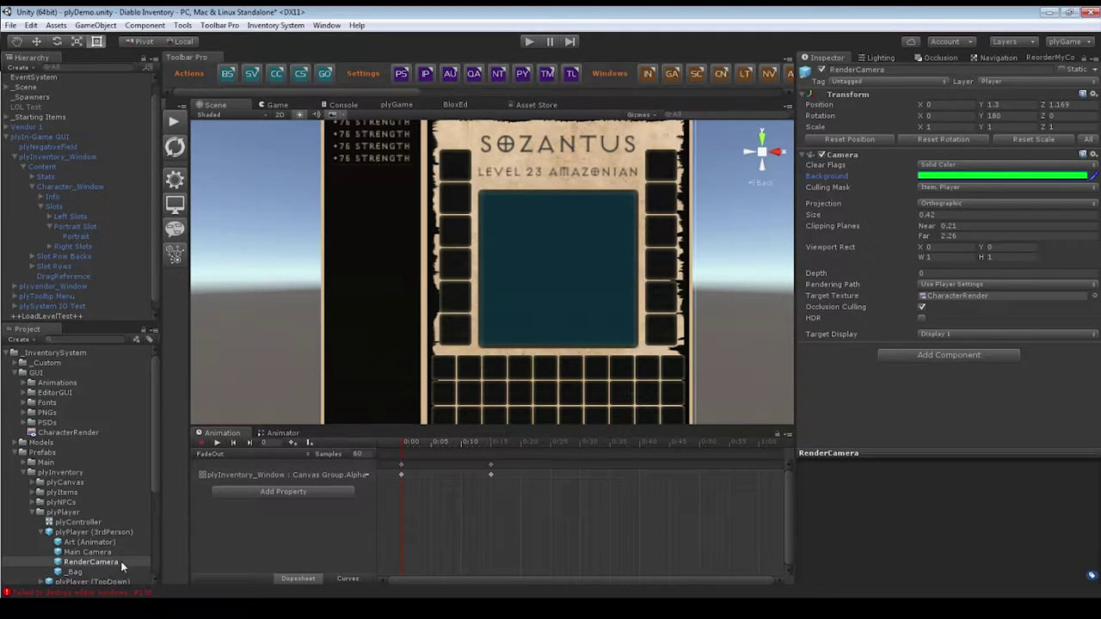
Assign CharacterRender as RenderCamera's Target Texture.
{"action": "left_click", "coordinate": [837, 295]}
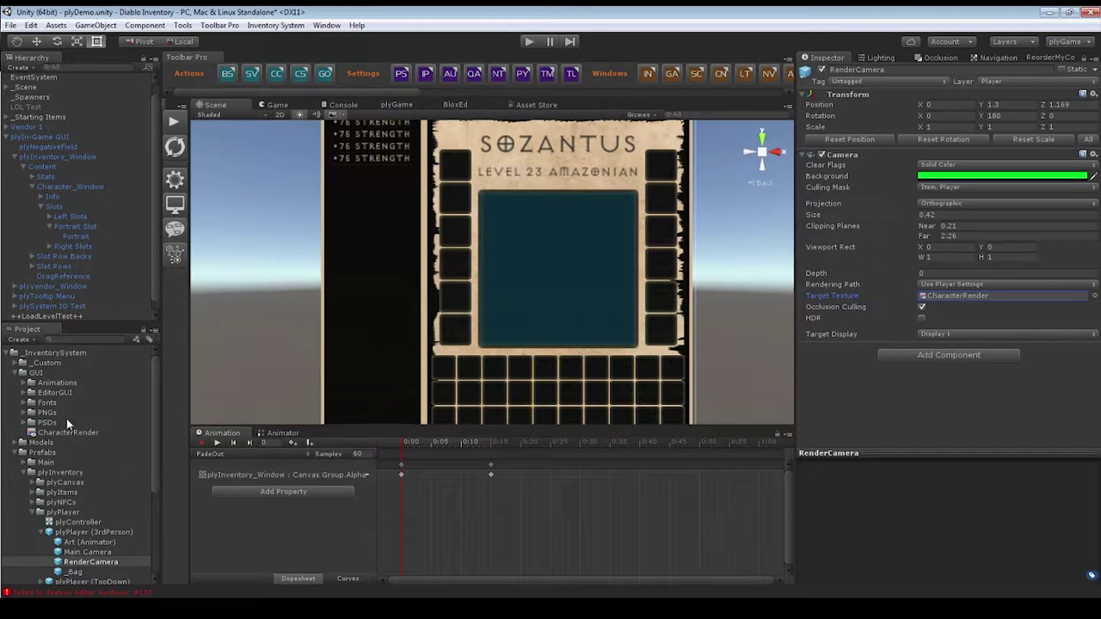
{"action": "left_click_drag", "start_coordinate": [55, 435], "coordinate": [920, 296]}
{"action": "left_click", "coordinate": [86, 532]}
{"action": "left_click", "coordinate": [85, 562]}
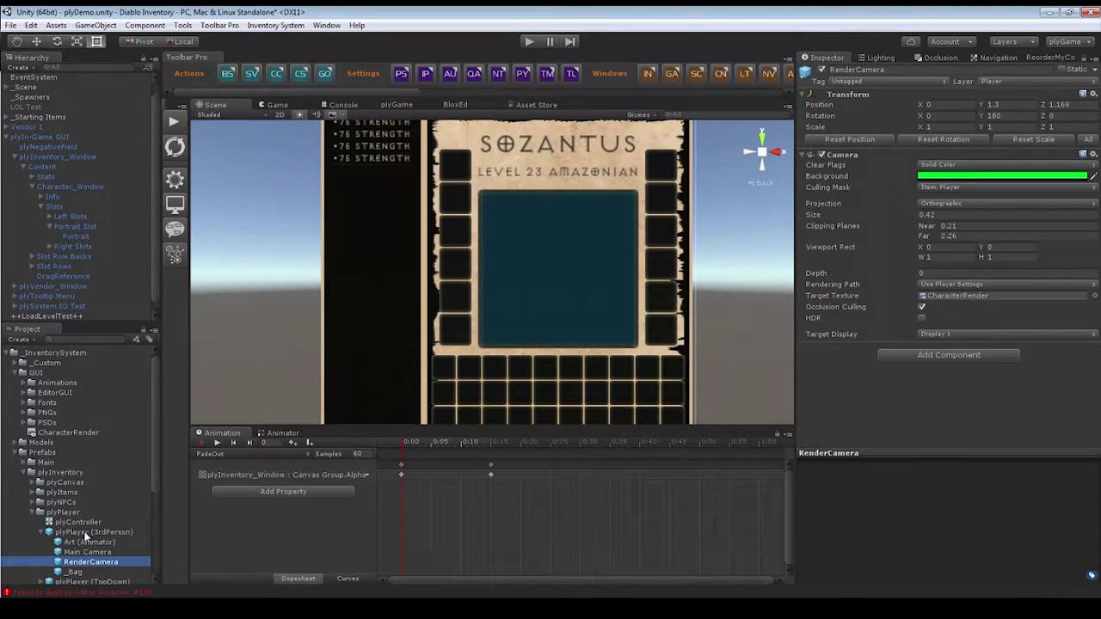
Assign the CharacterRender texture to the Portrait object's Raw Image Texture field.
{"action": "left_click", "coordinate": [86, 532]}
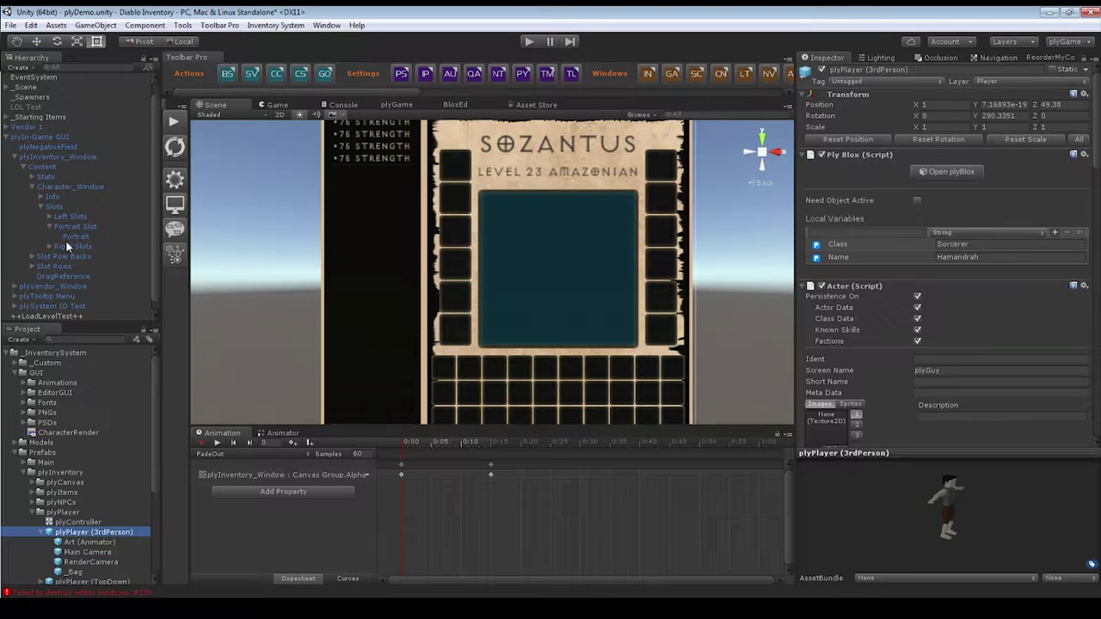
{"action": "left_click", "coordinate": [53, 435]}
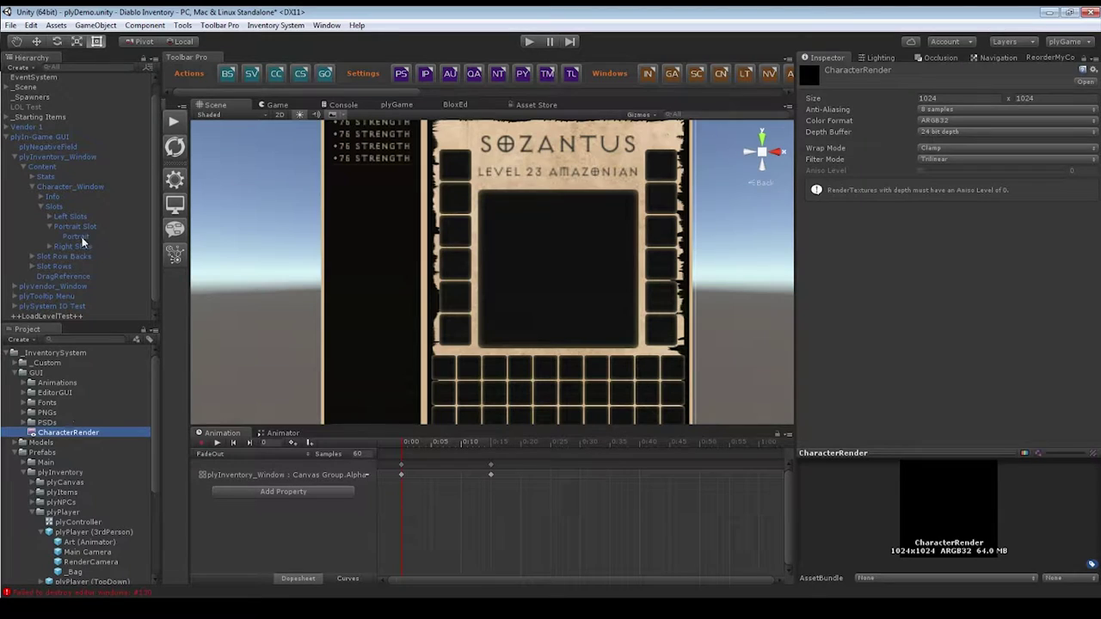
{"action": "left_click", "coordinate": [77, 237]}
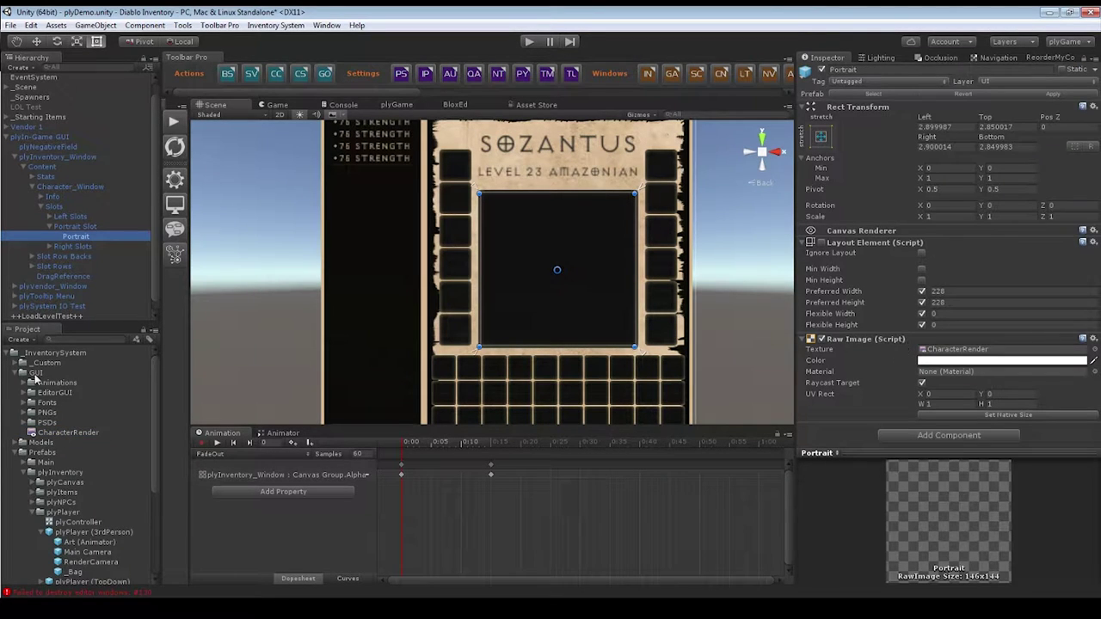
{"action": "left_click_drag", "start_coordinate": [82, 436], "coordinate": [940, 361]}
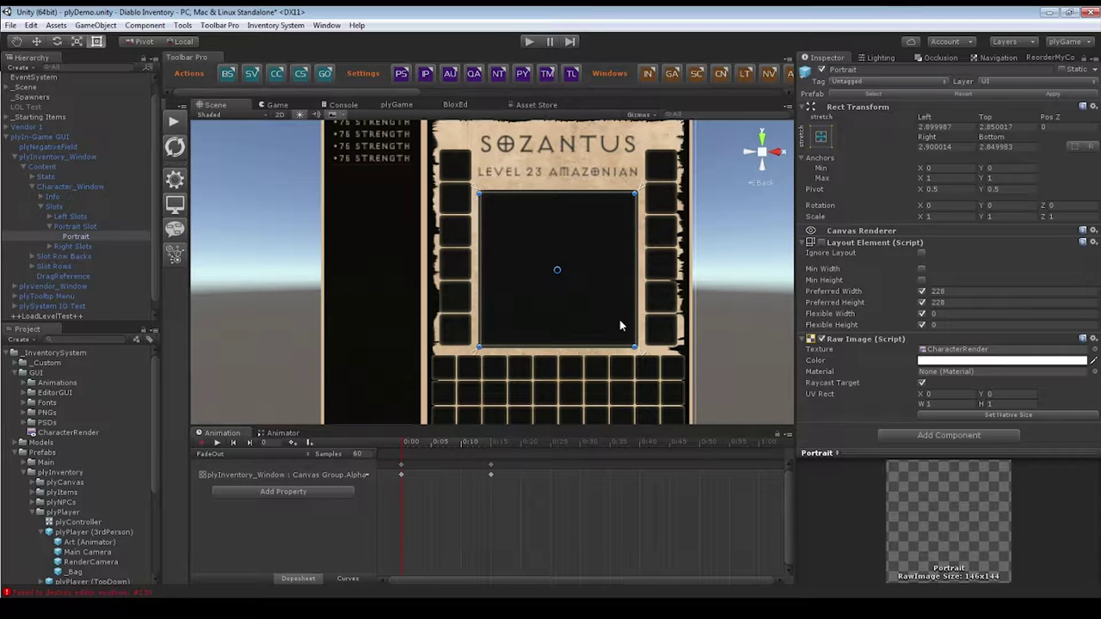
Browse the Info, Character_Window, Slot Row Backs and Slot Rows groups, then inspect DragReference.
{"action": "left_click", "coordinate": [965, 350]}
{"action": "left_click", "coordinate": [41, 207]}
{"action": "left_click", "coordinate": [42, 209]}
{"action": "left_click", "coordinate": [41, 208]}
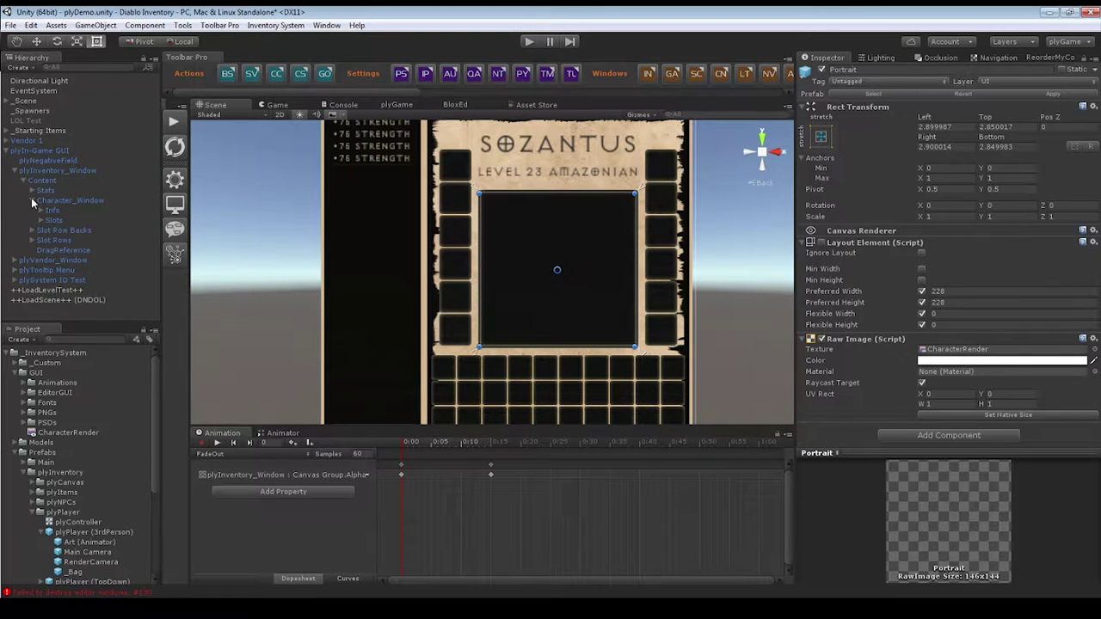
{"action": "left_click", "coordinate": [31, 201]}
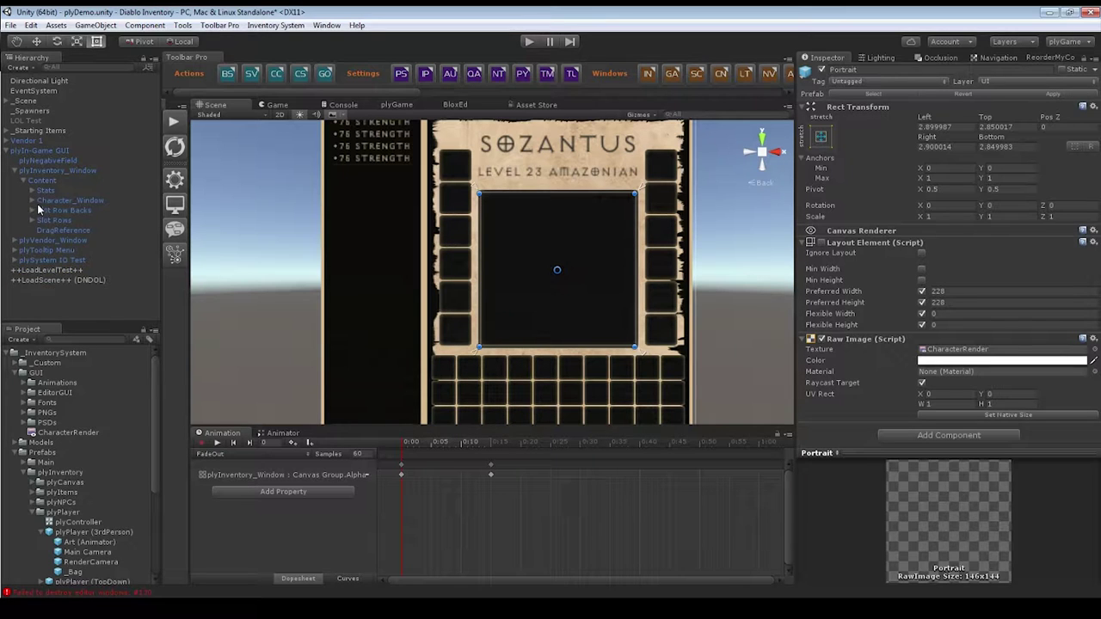
{"action": "left_click", "coordinate": [32, 209]}
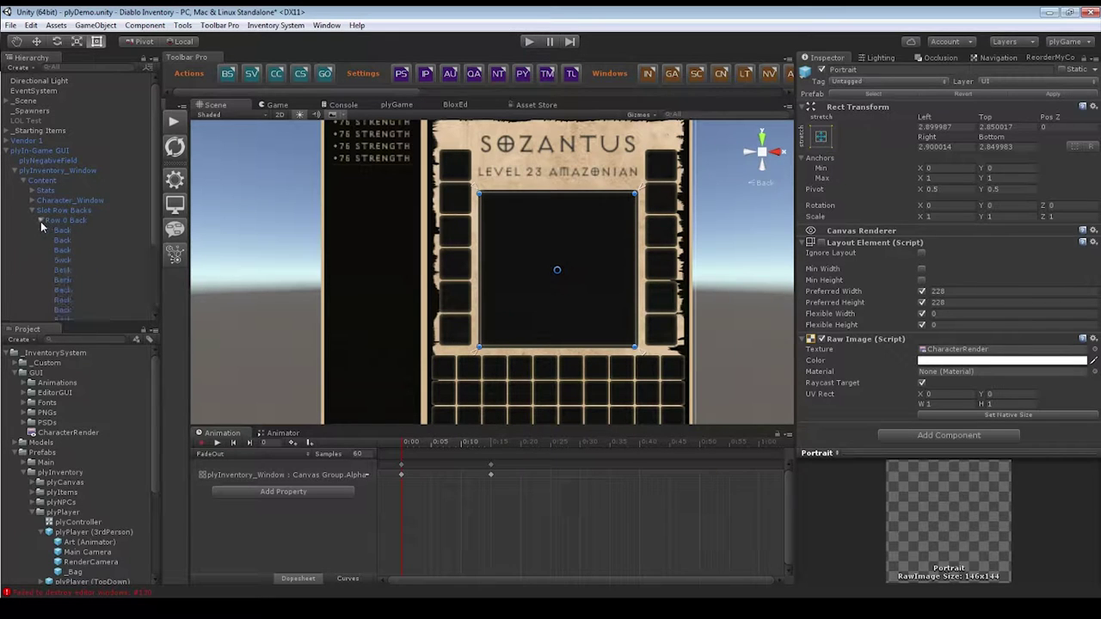
{"action": "left_click", "coordinate": [32, 210]}
{"action": "left_click", "coordinate": [31, 220]}
{"action": "left_click", "coordinate": [32, 220]}
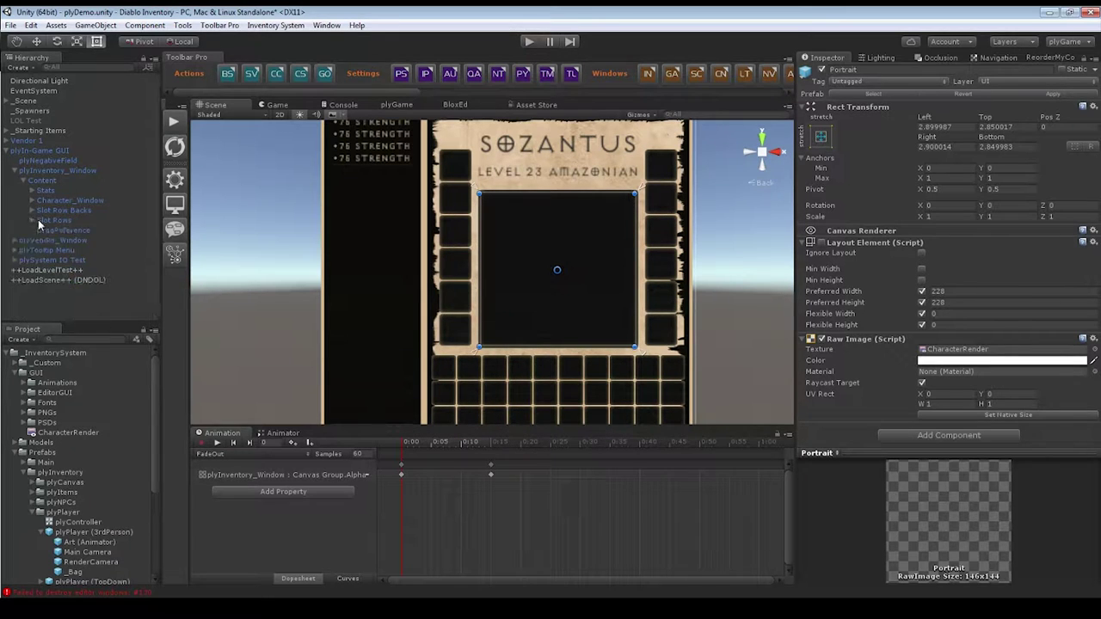
{"action": "left_click", "coordinate": [53, 230]}
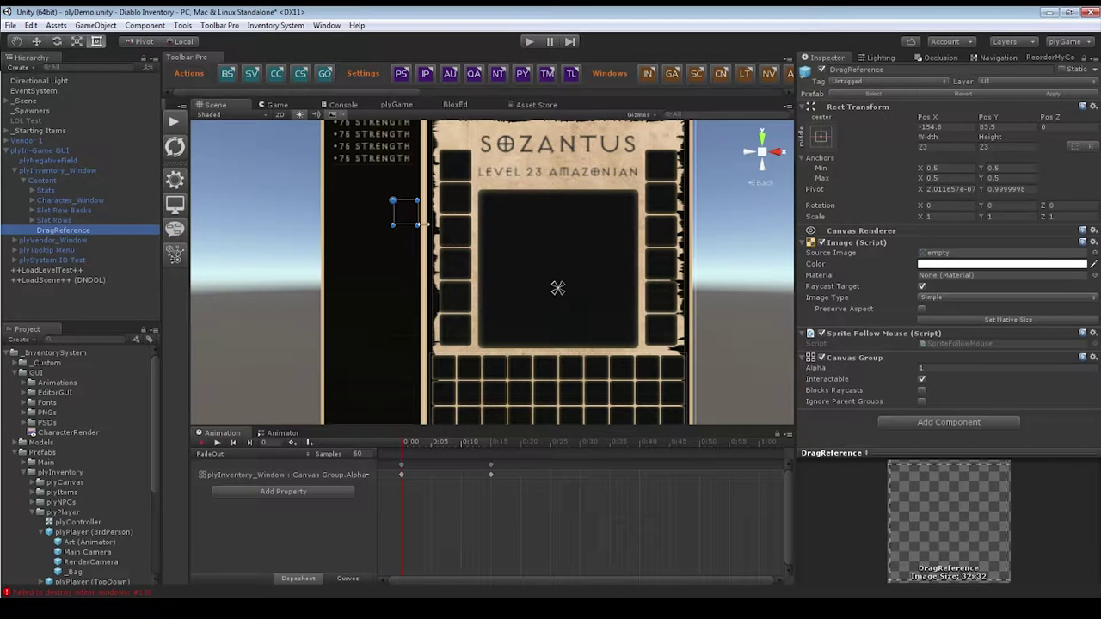
Move DragReference left and down beside the inventory window in the Scene view.
{"action": "middle_click_drag", "start_coordinate": [427, 209], "coordinate": [430, 207]}
{"action": "scroll", "coordinate": [430, 207], "scroll_direction": "down", "scroll_amount": 2}
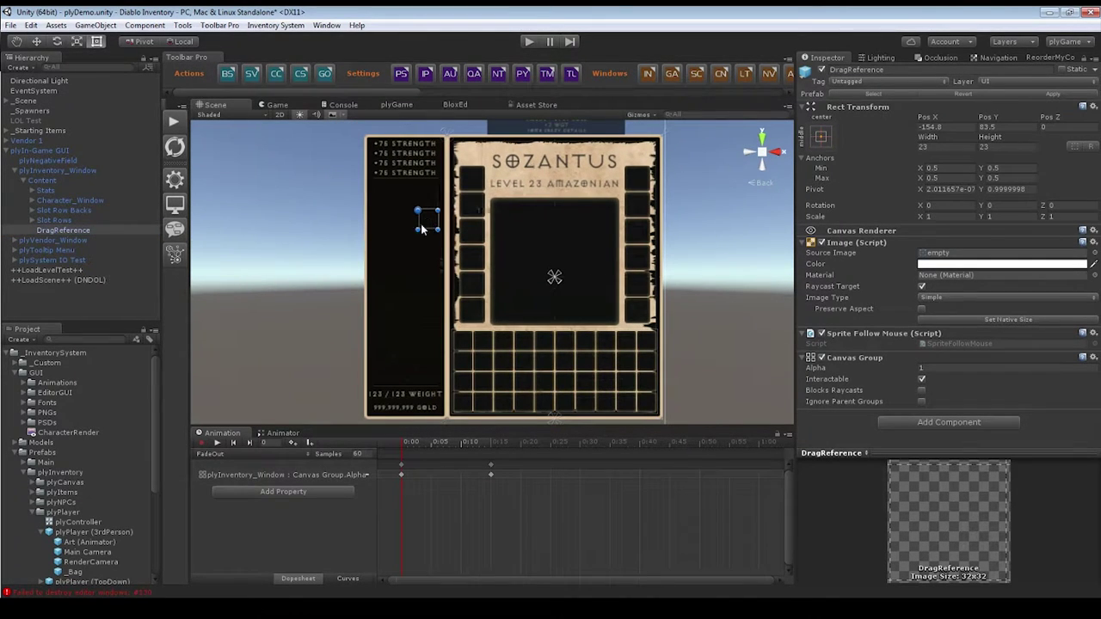
{"action": "left_click_drag", "start_coordinate": [423, 220], "coordinate": [322, 297]}
{"action": "middle_click_drag", "start_coordinate": [322, 297], "coordinate": [376, 251]}
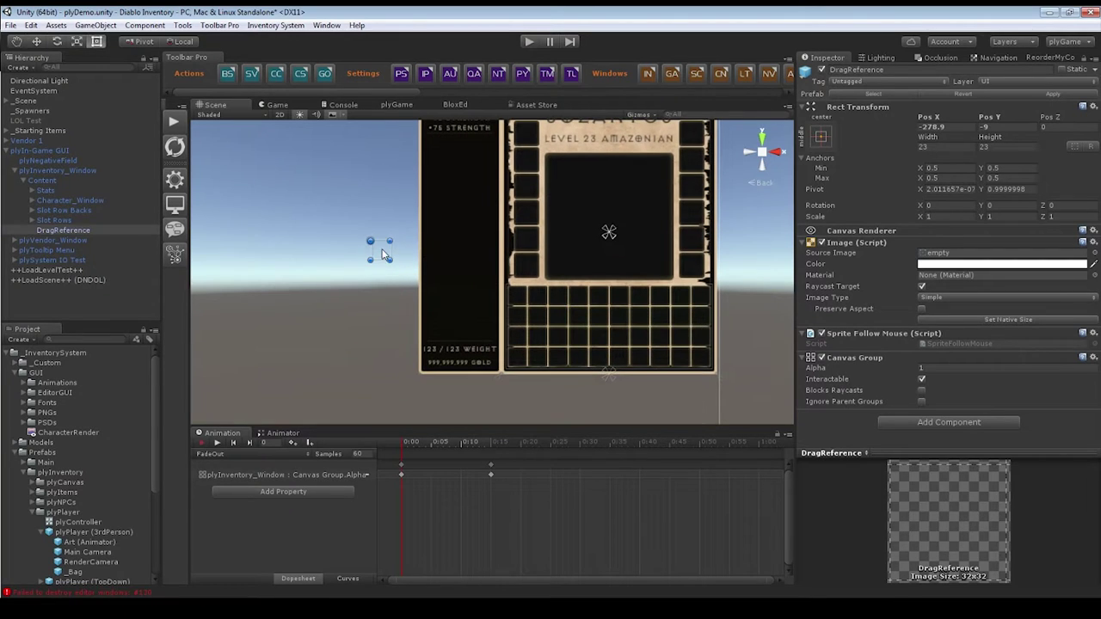
{"action": "left_click_drag", "start_coordinate": [375, 251], "coordinate": [384, 295]}
{"action": "middle_click_drag", "start_coordinate": [353, 307], "coordinate": [495, 285]}
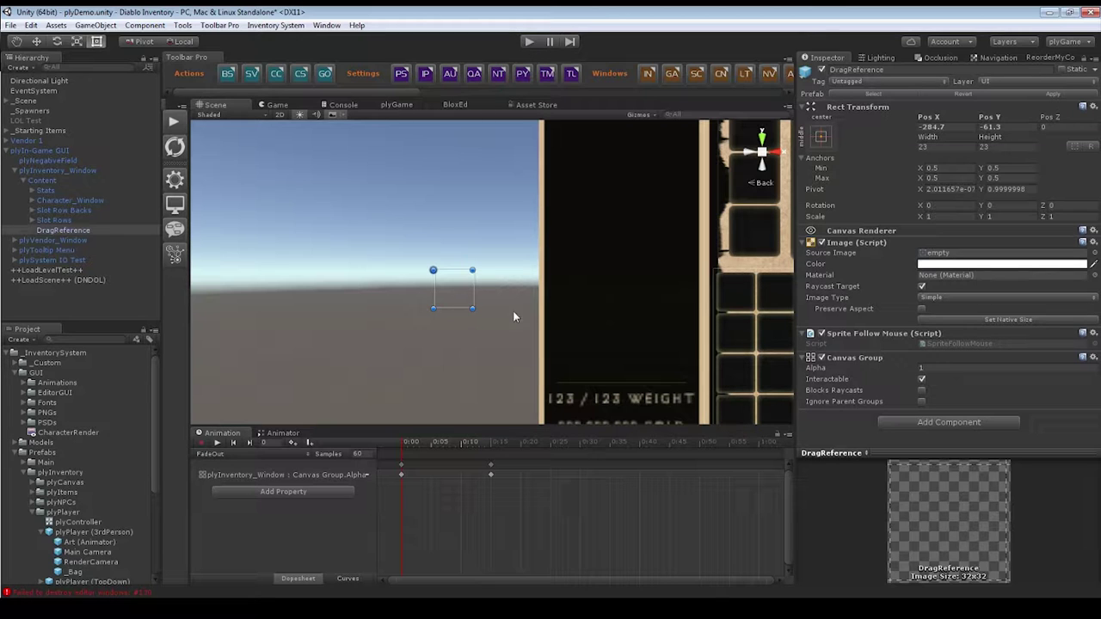
Frame the inventory grid and inspect plyInventory_Window's Ply Blox attribute variables.
{"action": "key", "text": "q"}
{"action": "left_click_drag", "start_coordinate": [408, 220], "coordinate": [312, 165]}
{"action": "scroll", "coordinate": [455, 279], "scroll_direction": "down", "scroll_amount": 1}
{"action": "key", "text": "t"}
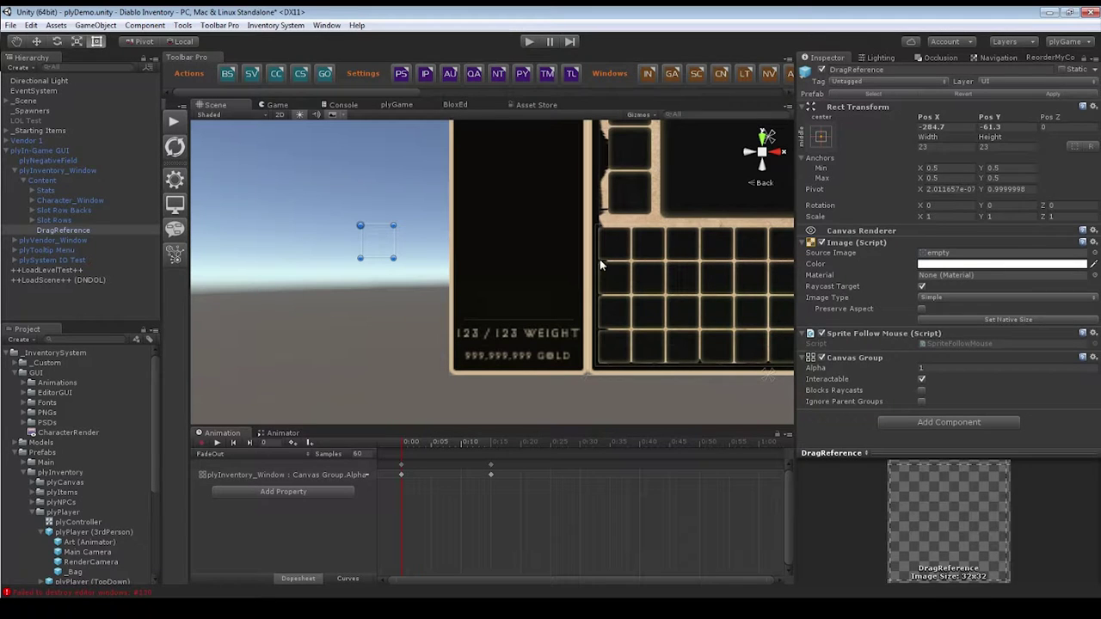
{"action": "scroll", "coordinate": [459, 230], "scroll_direction": "down", "scroll_amount": 3}
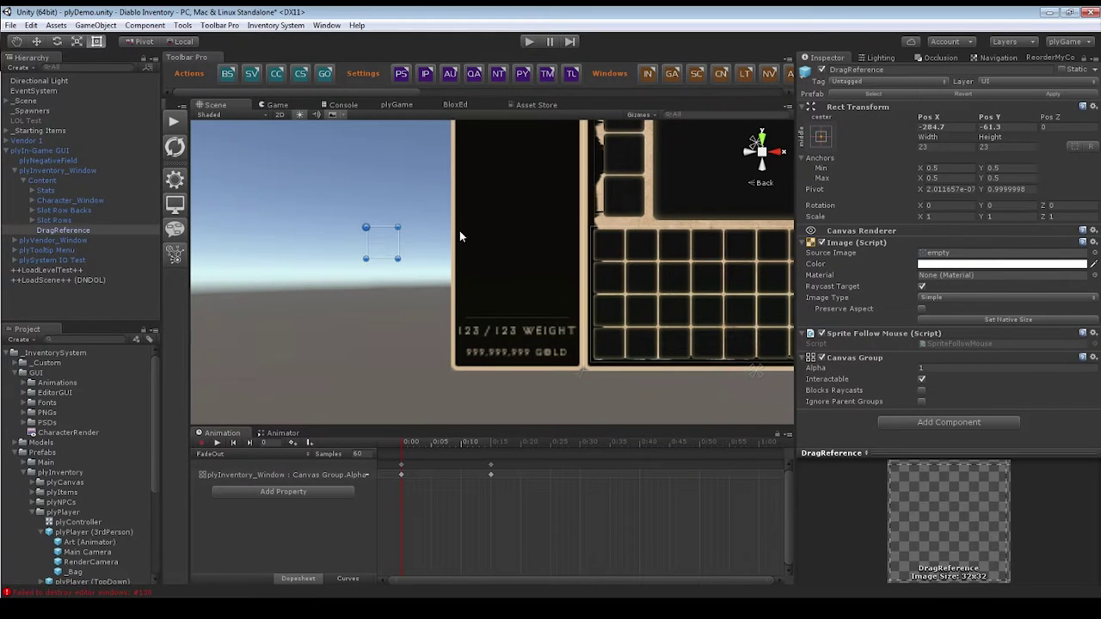
{"action": "left_click", "coordinate": [31, 201]}
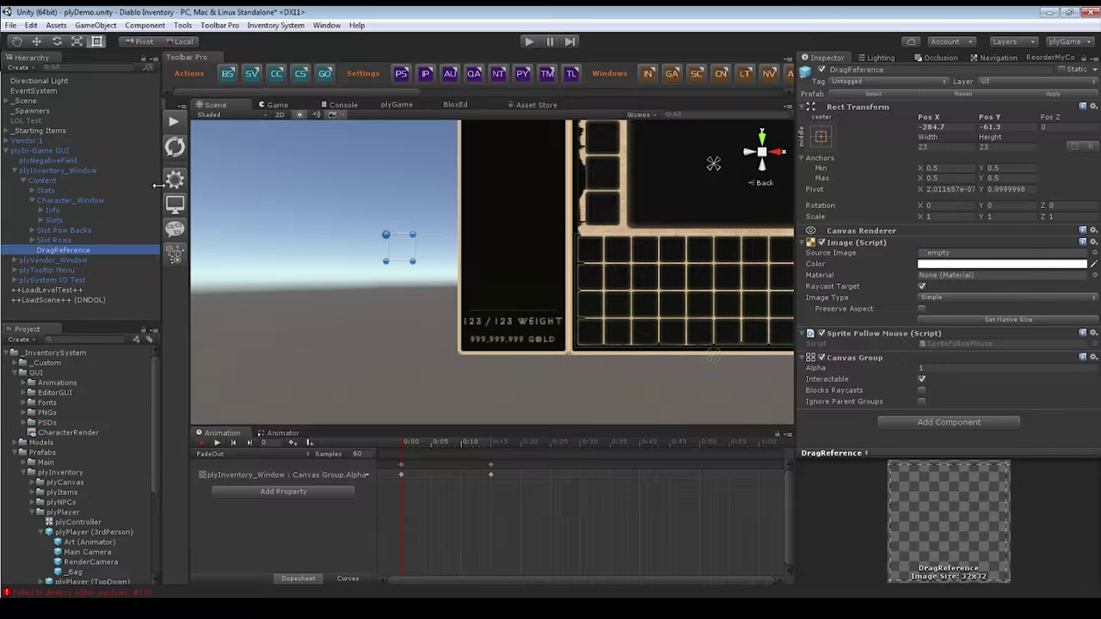
{"action": "left_click", "coordinate": [31, 201]}
{"action": "left_click", "coordinate": [49, 169]}
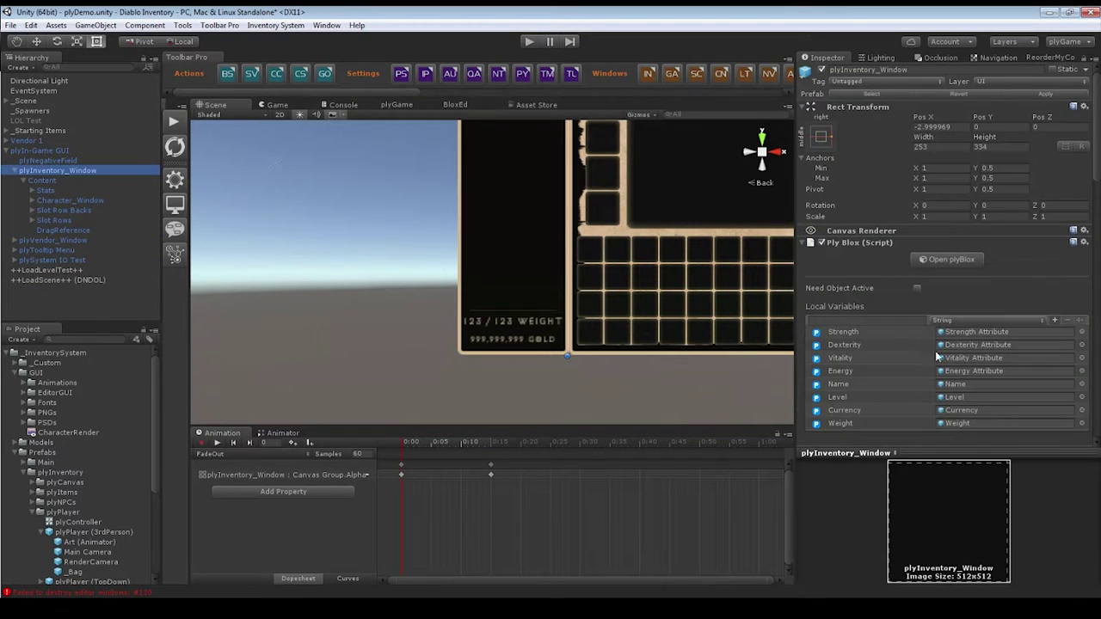
Scroll plyInventory_Window to Inventory Rows and inspect Row 3 under Slot Rows.
{"action": "scroll", "coordinate": [938, 356], "scroll_direction": "down", "scroll_amount": 10}
{"action": "scroll", "coordinate": [942, 281], "scroll_direction": "down", "scroll_amount": 3}
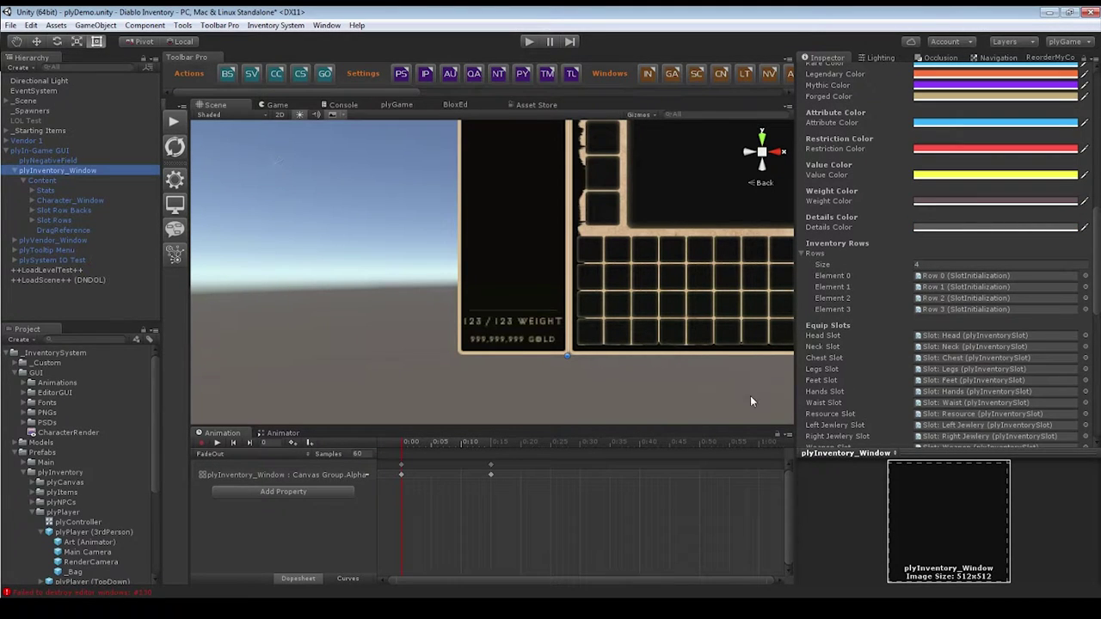
{"action": "left_click", "coordinate": [31, 218]}
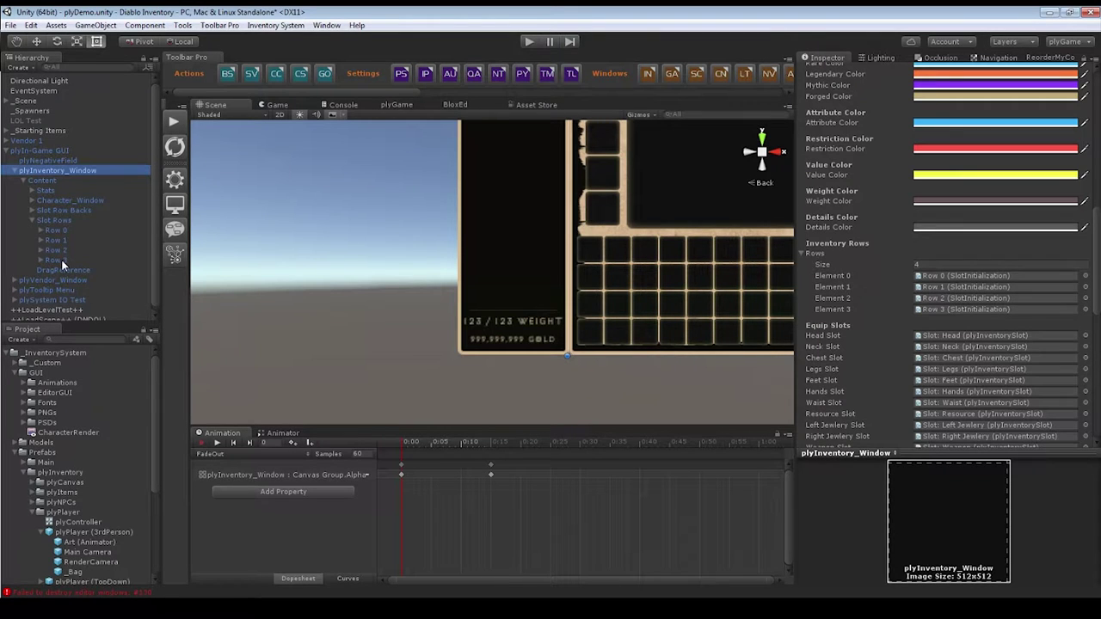
{"action": "left_click", "coordinate": [59, 260]}
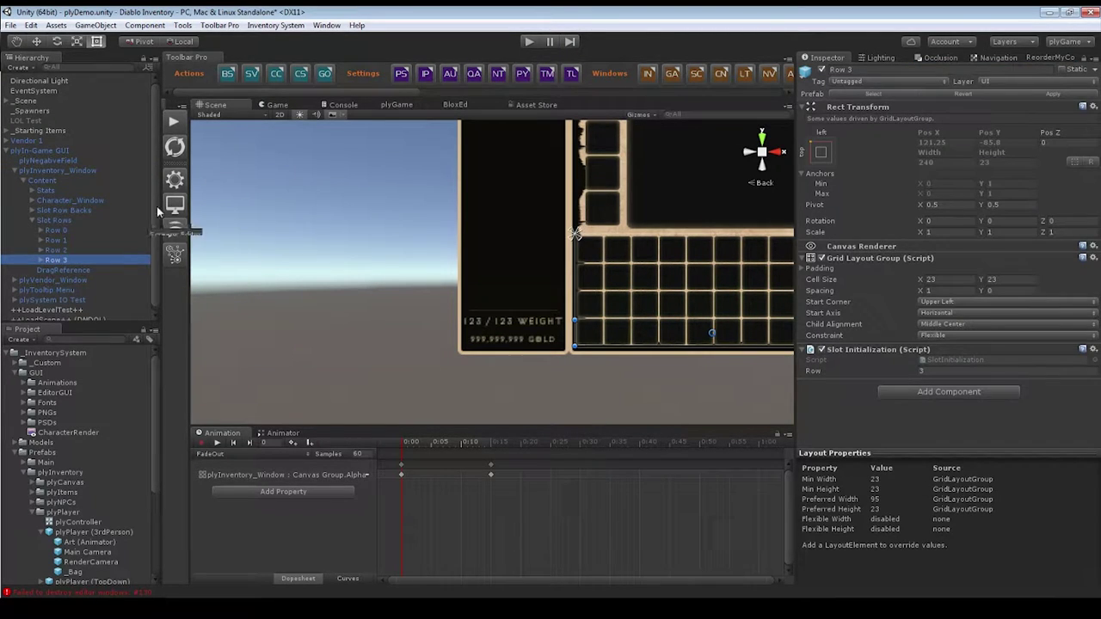
Return to plyInventory_Window and review its Equip Slots and DragReference references.
{"action": "left_click", "coordinate": [57, 170]}
{"action": "scroll", "coordinate": [896, 351], "scroll_direction": "down", "scroll_amount": 8}
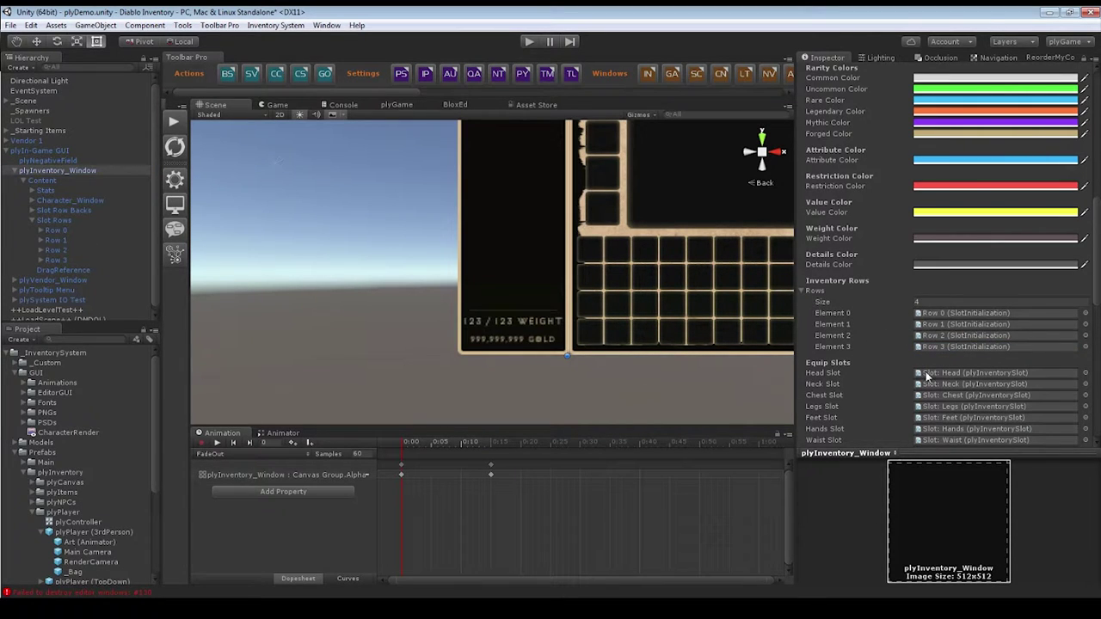
{"action": "scroll", "coordinate": [862, 261], "scroll_direction": "down", "scroll_amount": 5}
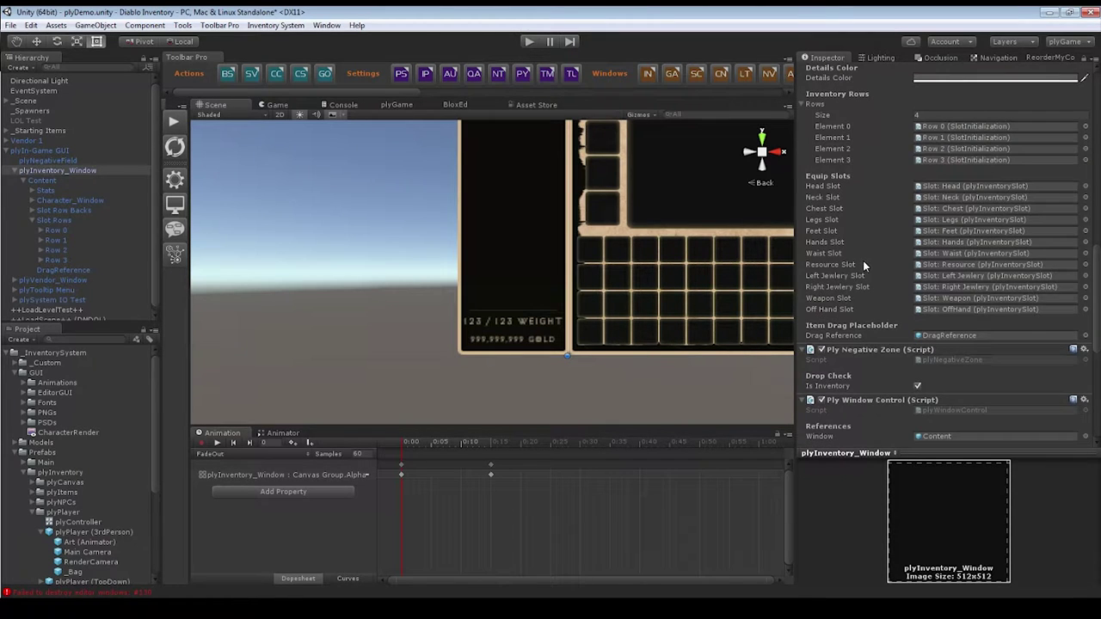
{"action": "scroll", "coordinate": [866, 243], "scroll_direction": "up", "scroll_amount": 2}
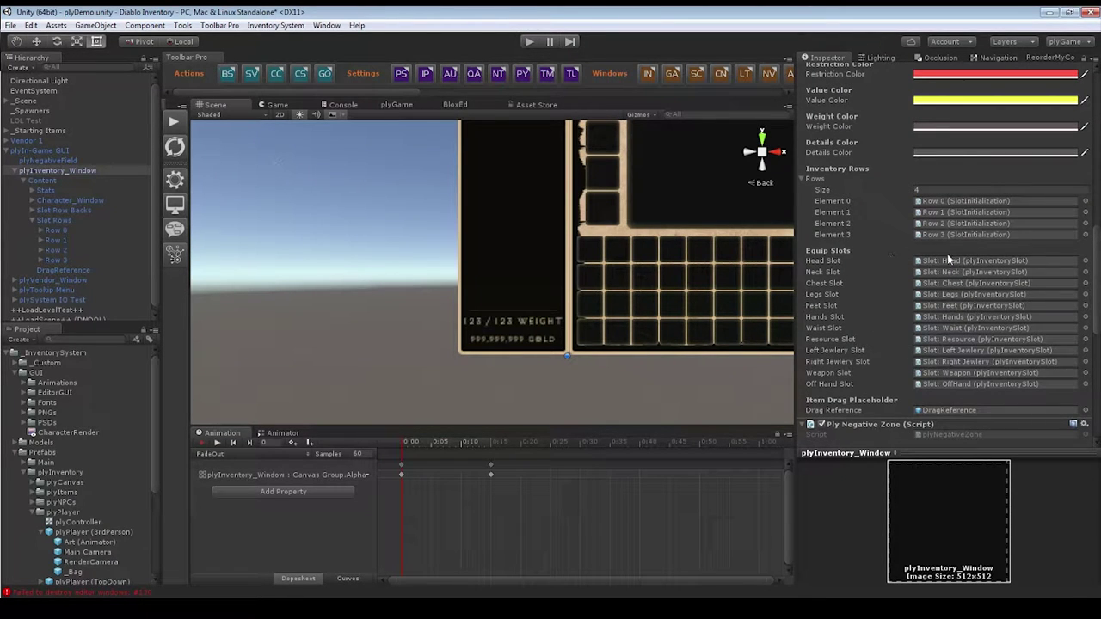
Assign Slot: Head from Character_Window > Left Slots > Head to plyInventory_Window's Head Slot.
{"action": "left_click", "coordinate": [31, 200]}
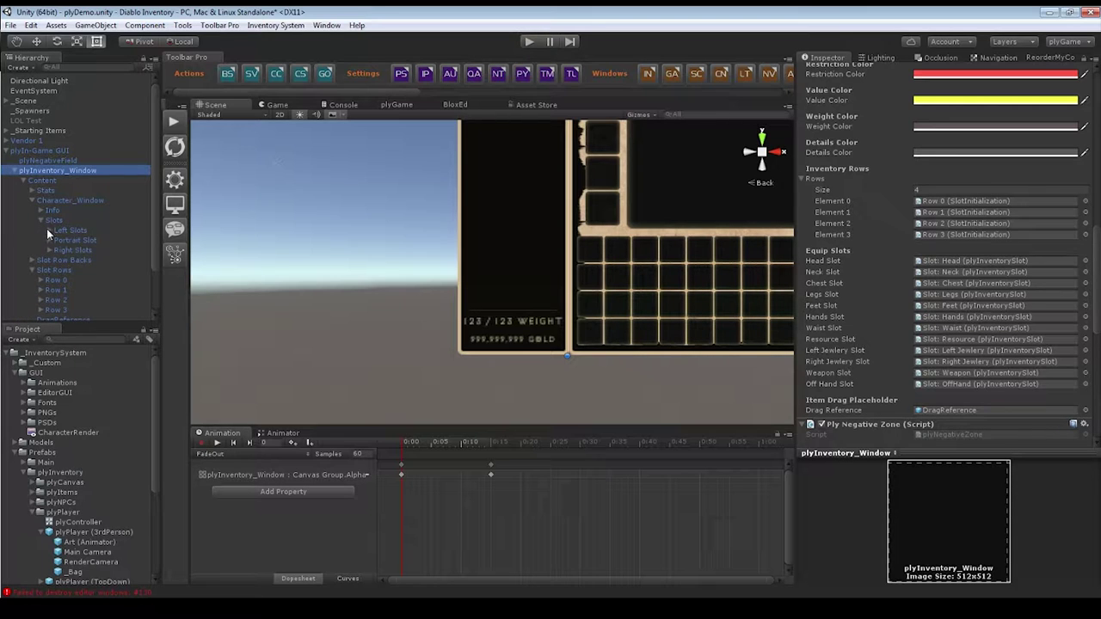
{"action": "left_click", "coordinate": [49, 230]}
{"action": "left_click", "coordinate": [57, 240]}
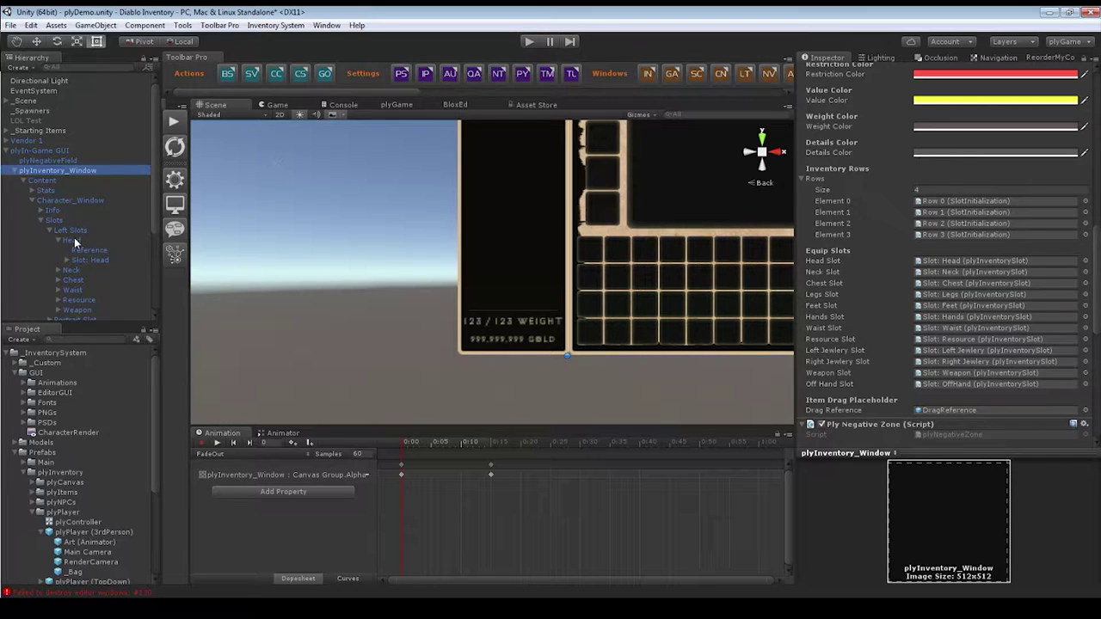
{"action": "left_click", "coordinate": [86, 260]}
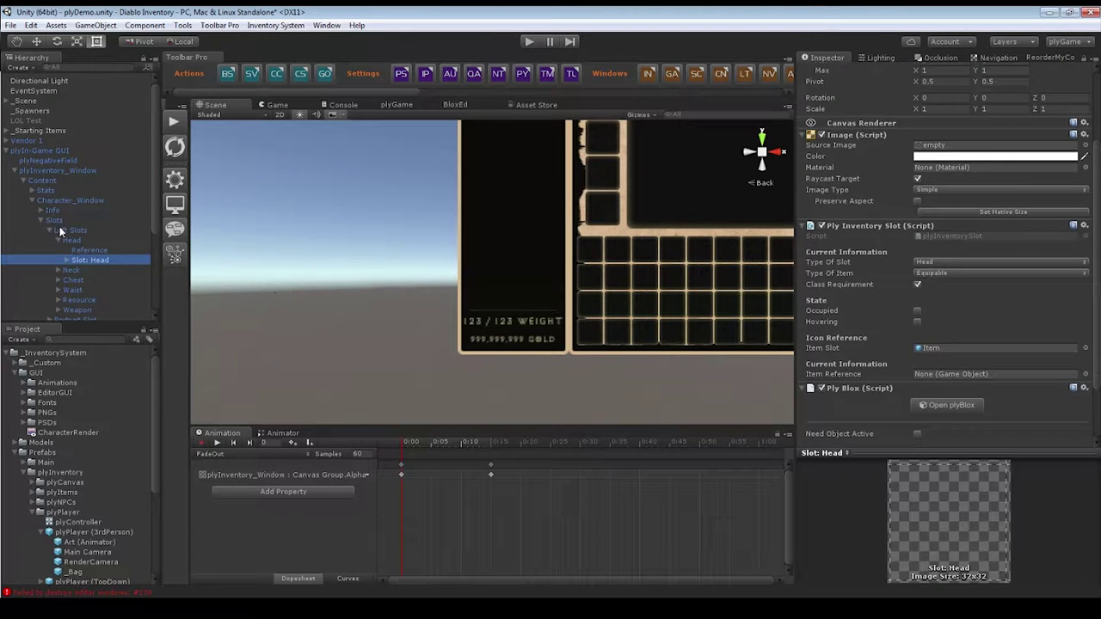
{"action": "scroll", "coordinate": [72, 172], "scroll_direction": "down", "scroll_amount": 2}
{"action": "scroll", "coordinate": [72, 149], "scroll_direction": "up", "scroll_amount": 1}
{"action": "left_click", "coordinate": [67, 134]}
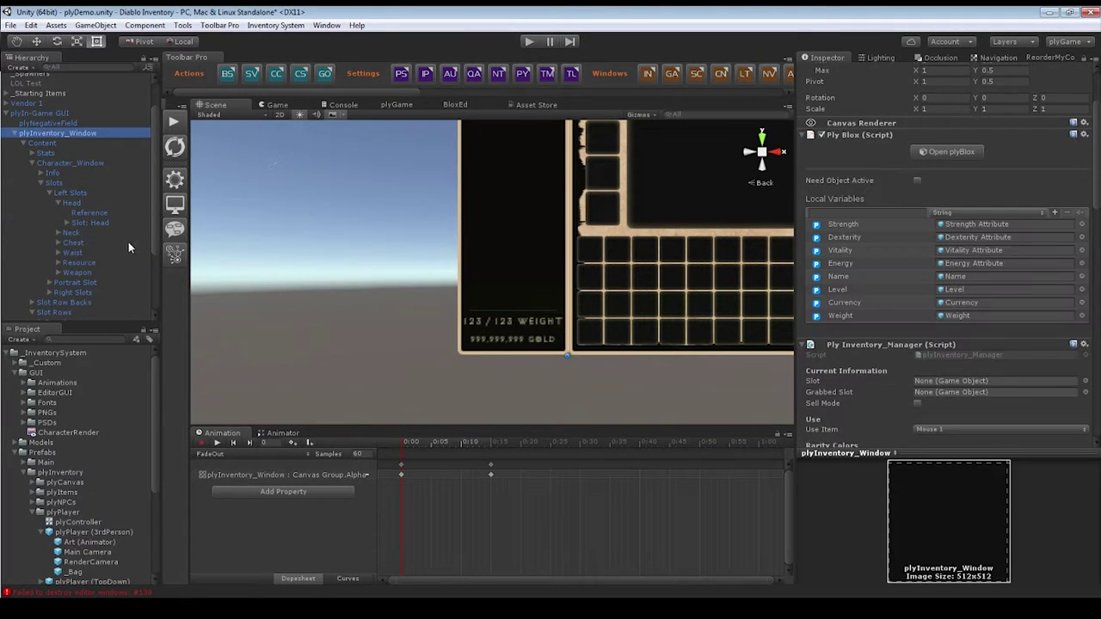
{"action": "scroll", "coordinate": [939, 346], "scroll_direction": "down", "scroll_amount": 10}
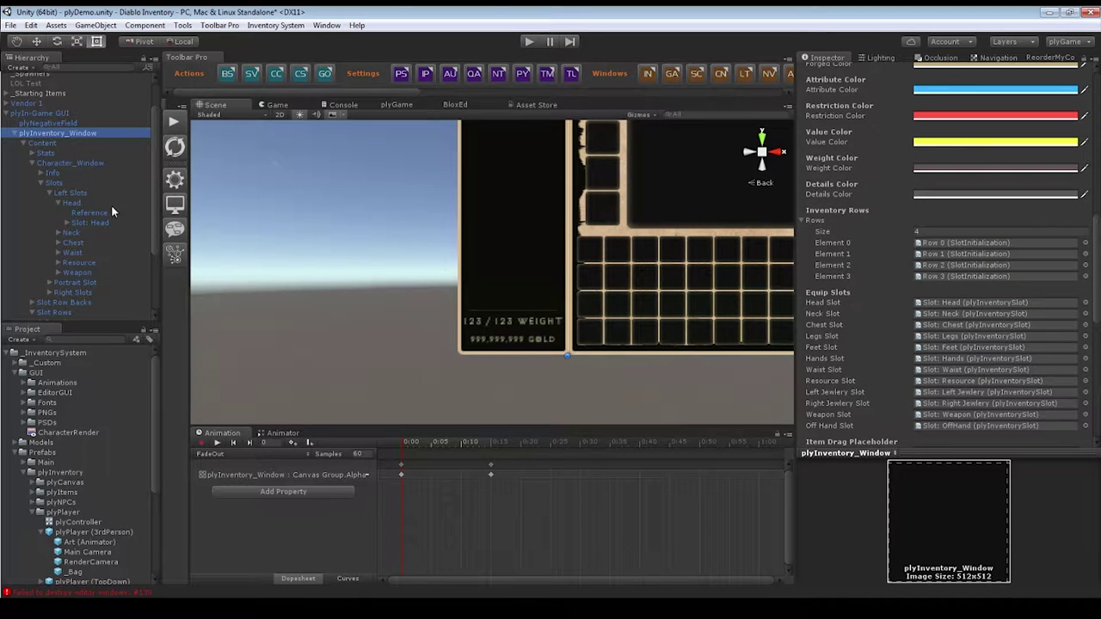
{"action": "left_click_drag", "start_coordinate": [93, 225], "coordinate": [990, 304]}
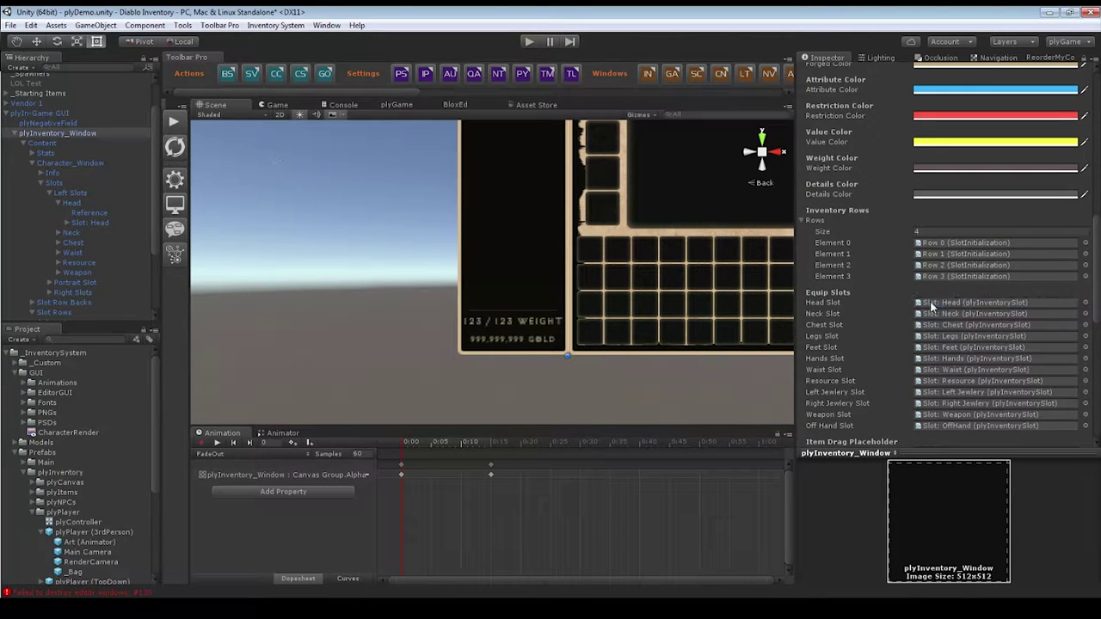
{"action": "scroll", "coordinate": [1066, 325], "scroll_direction": "down", "scroll_amount": 5}
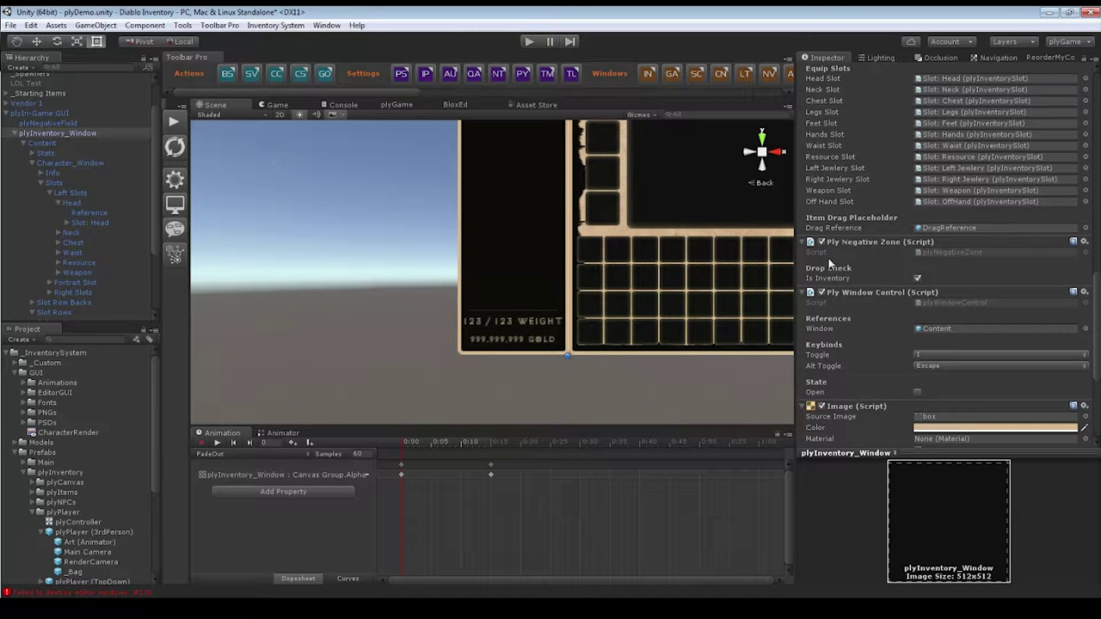
Inspect plyNegativeField, frame the Blacksmith vendor beside the SOZANTUS inventory, and reselect plyInventory_Window.
{"action": "left_click", "coordinate": [52, 123]}
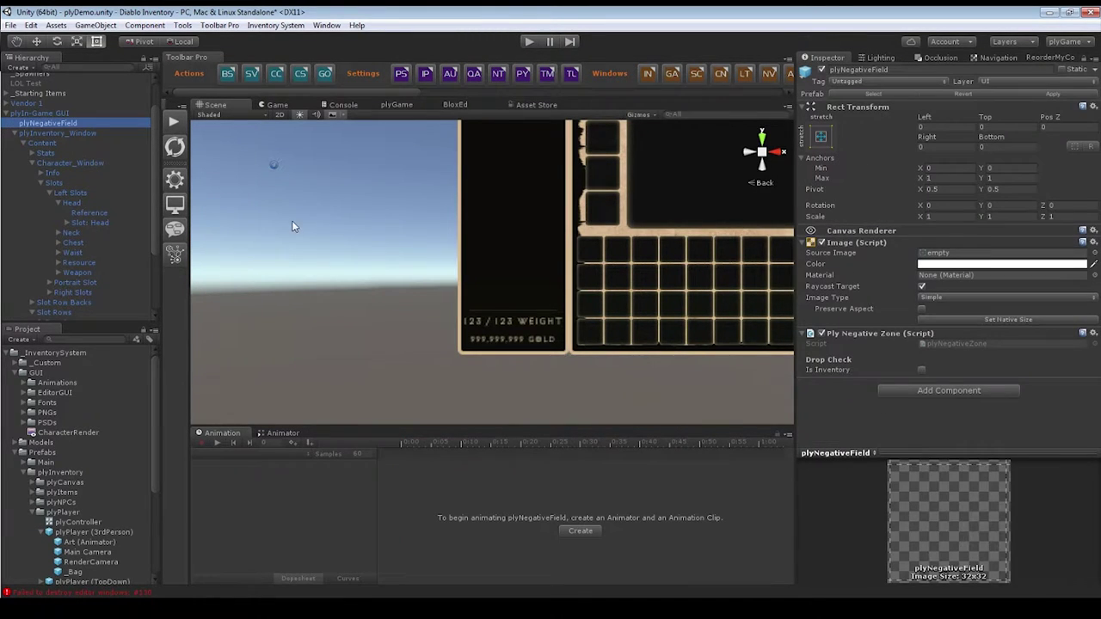
{"action": "scroll", "coordinate": [407, 211], "scroll_direction": "down", "scroll_amount": 5}
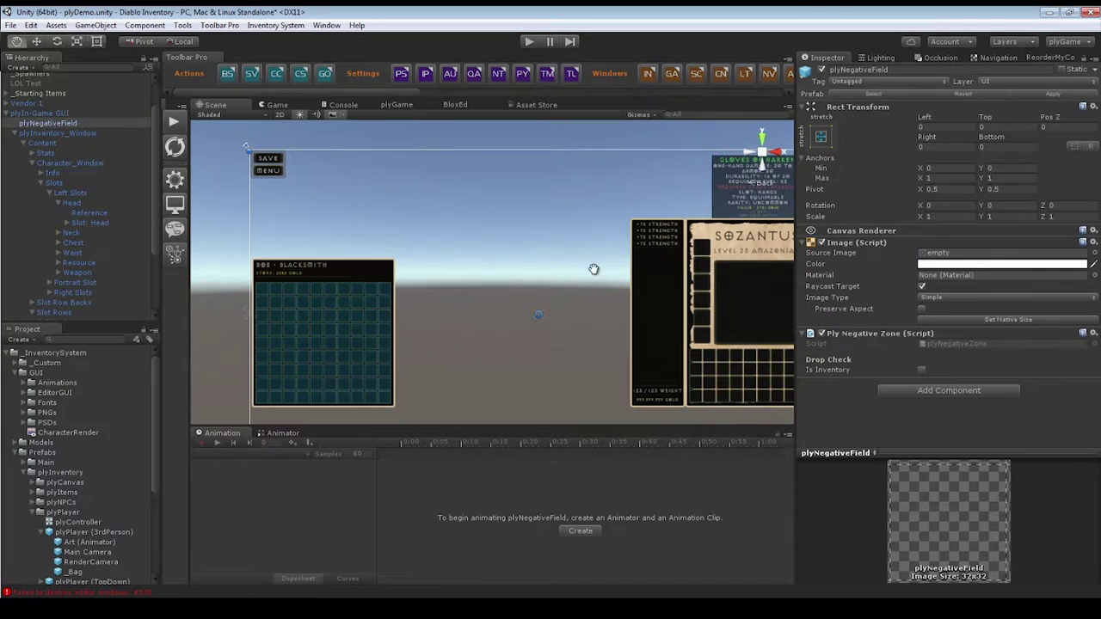
{"action": "middle_click_drag", "start_coordinate": [593, 269], "coordinate": [510, 202]}
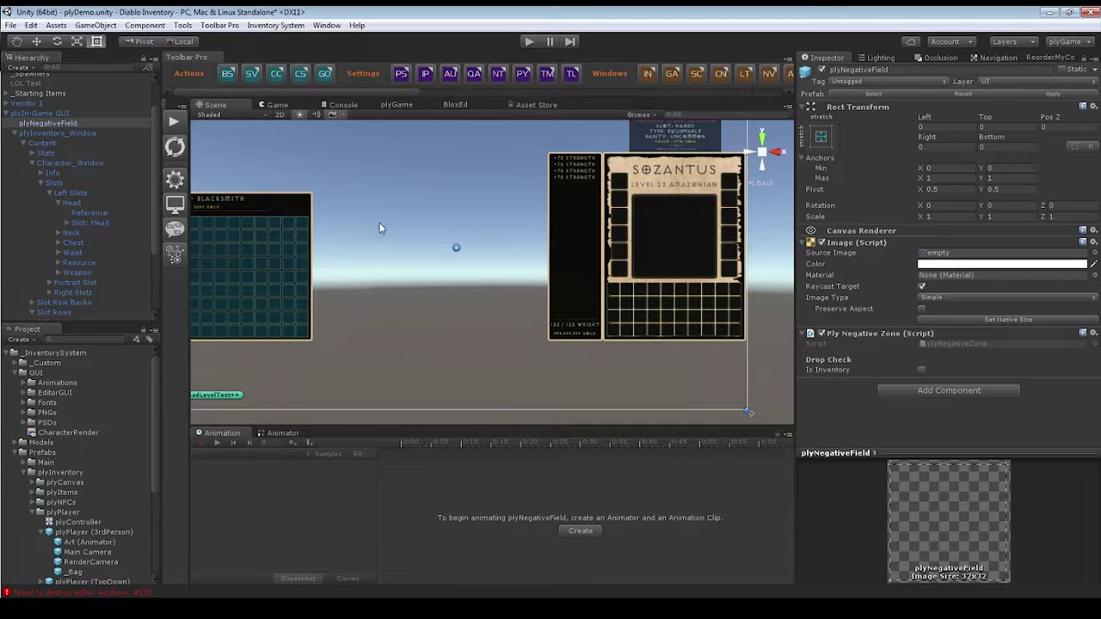
{"action": "left_click", "coordinate": [56, 133]}
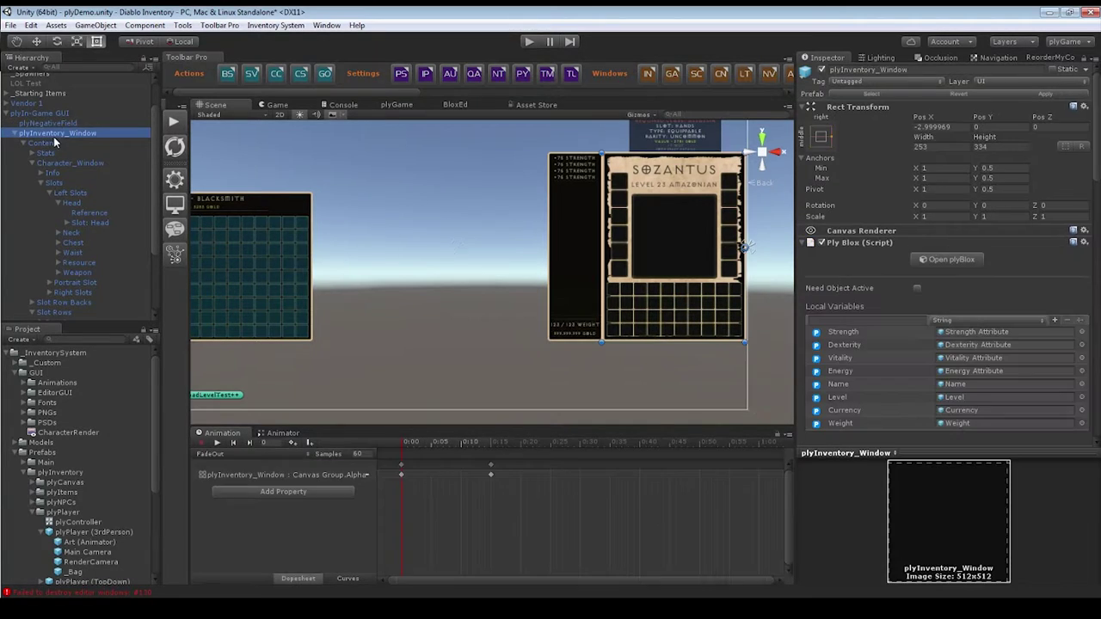
{"action": "scroll", "coordinate": [885, 329], "scroll_direction": "down", "scroll_amount": 10}
{"action": "scroll", "coordinate": [908, 343], "scroll_direction": "down", "scroll_amount": 2}
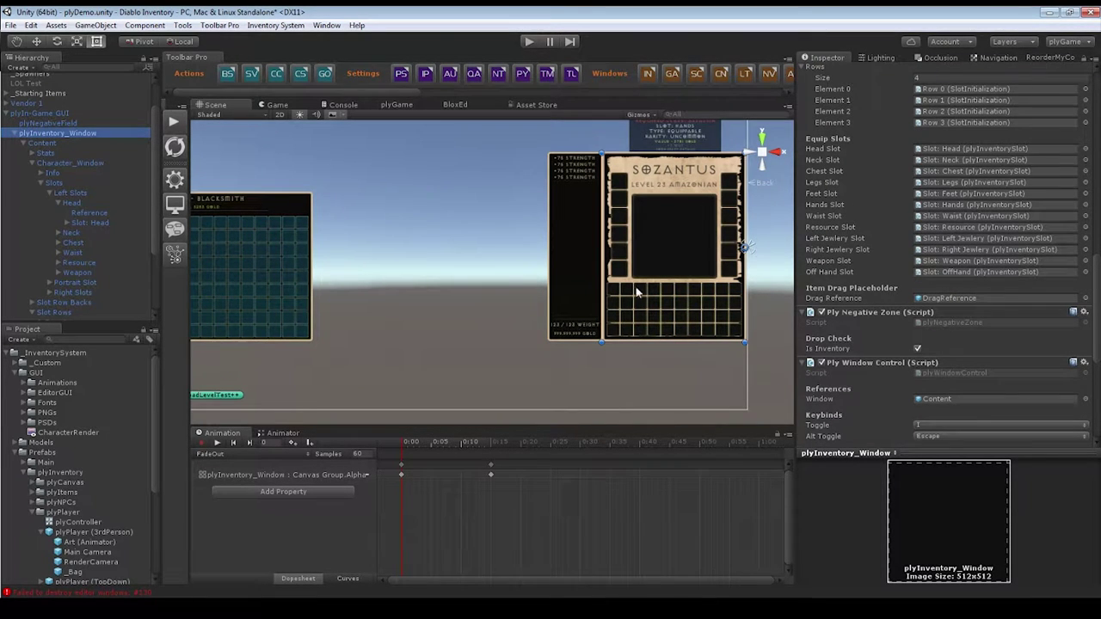
{"action": "scroll", "coordinate": [672, 307], "scroll_direction": "up", "scroll_amount": 3}
{"action": "scroll", "coordinate": [672, 307], "scroll_direction": "up", "scroll_amount": 3}
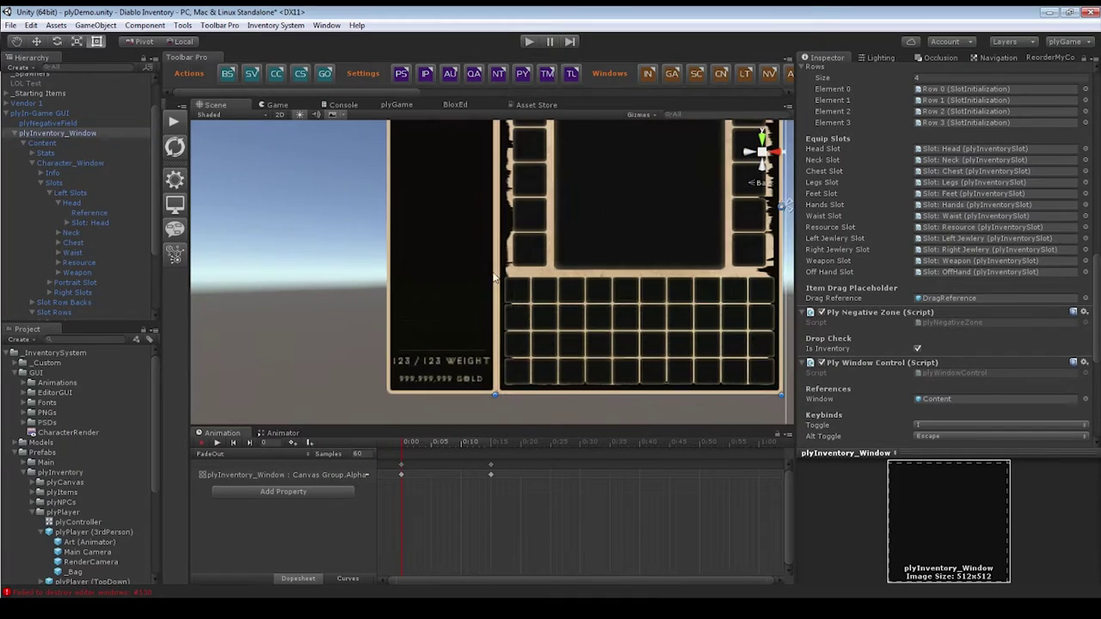
{"action": "middle_click_drag", "start_coordinate": [518, 290], "coordinate": [461, 351]}
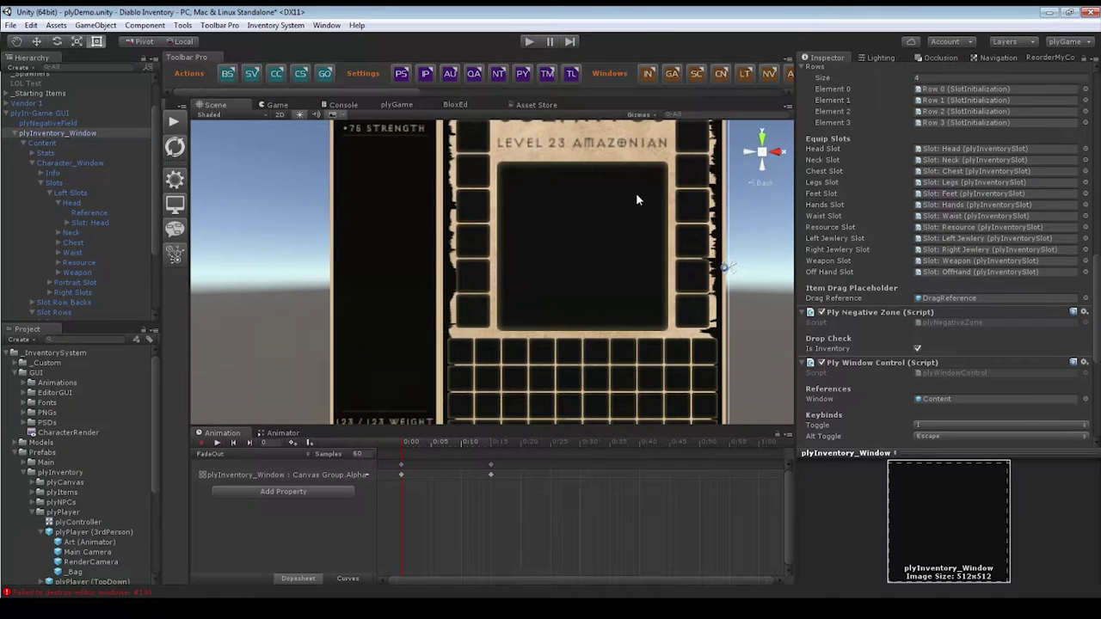
{"action": "middle_click_drag", "start_coordinate": [544, 230], "coordinate": [593, 288]}
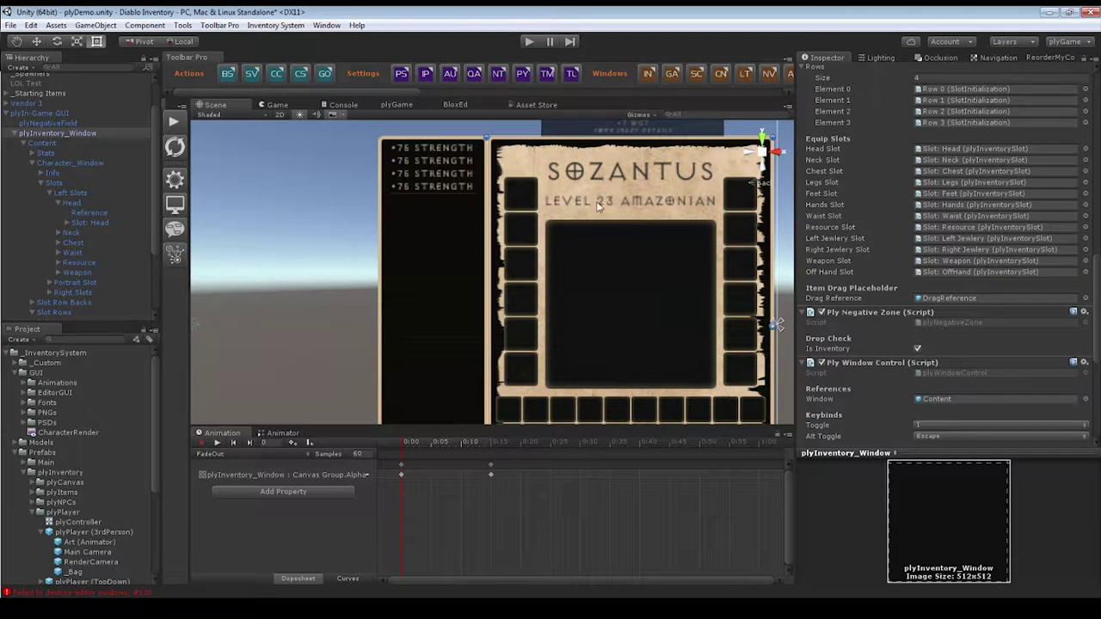
{"action": "scroll", "coordinate": [601, 349], "scroll_direction": "down", "scroll_amount": 2}
{"action": "middle_click_drag", "start_coordinate": [559, 335], "coordinate": [626, 200]}
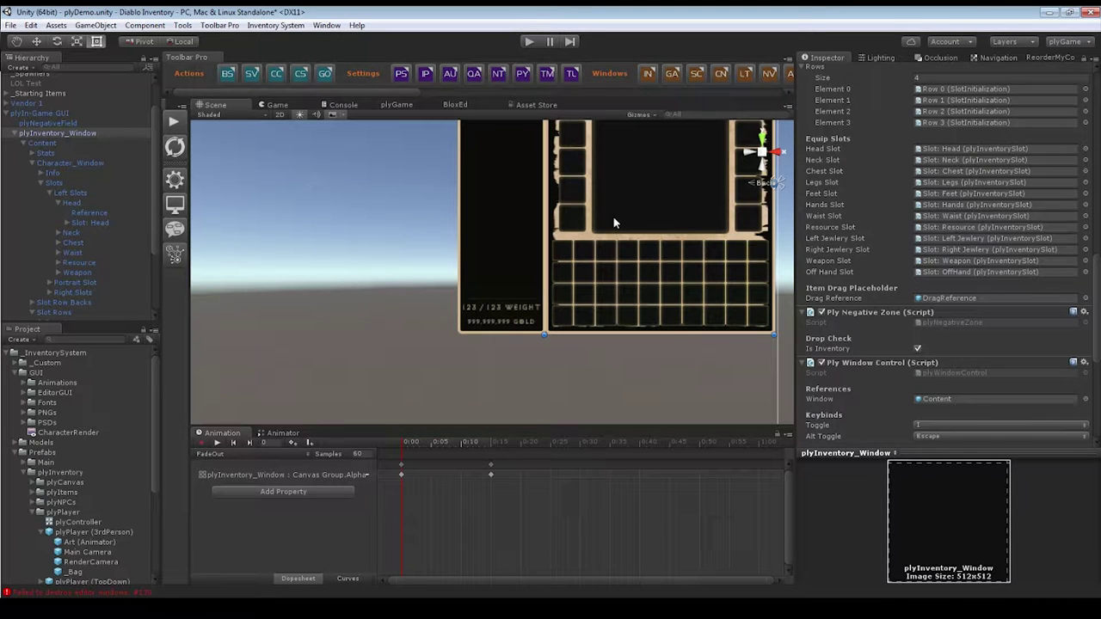
{"action": "middle_click_drag", "start_coordinate": [372, 293], "coordinate": [439, 359]}
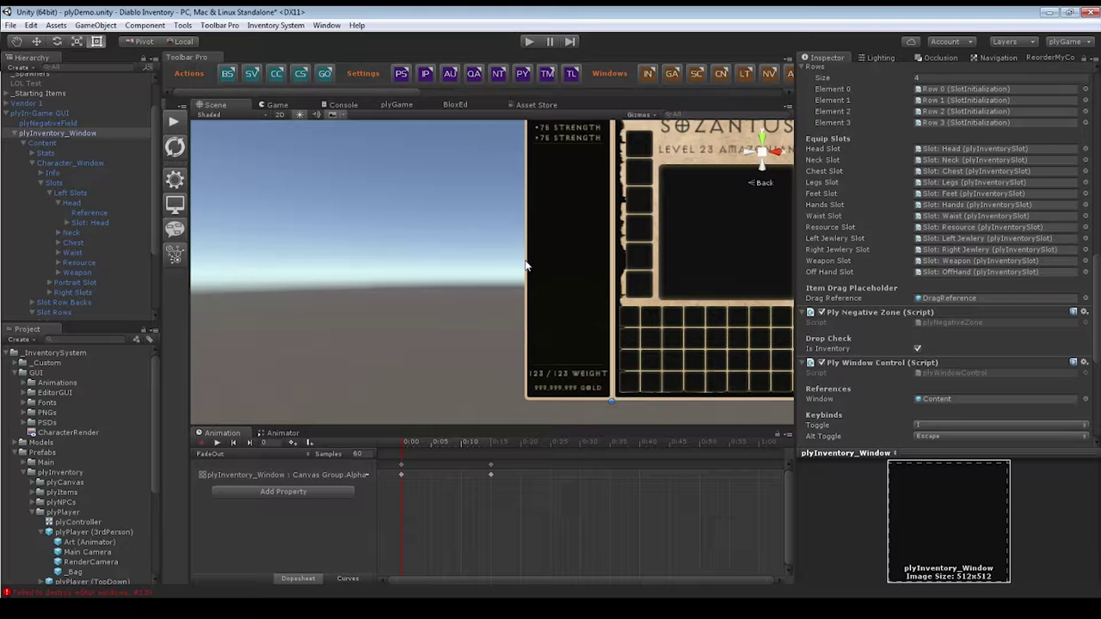
{"action": "scroll", "coordinate": [526, 267], "scroll_direction": "down", "scroll_amount": 3}
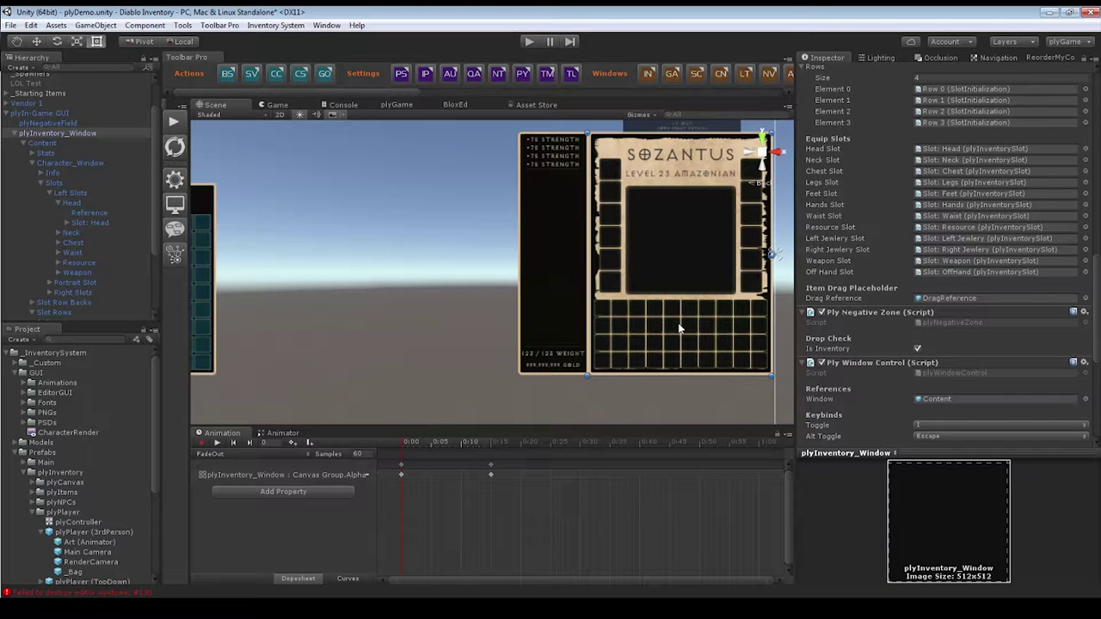
{"action": "scroll", "coordinate": [679, 329], "scroll_direction": "down", "scroll_amount": 2}
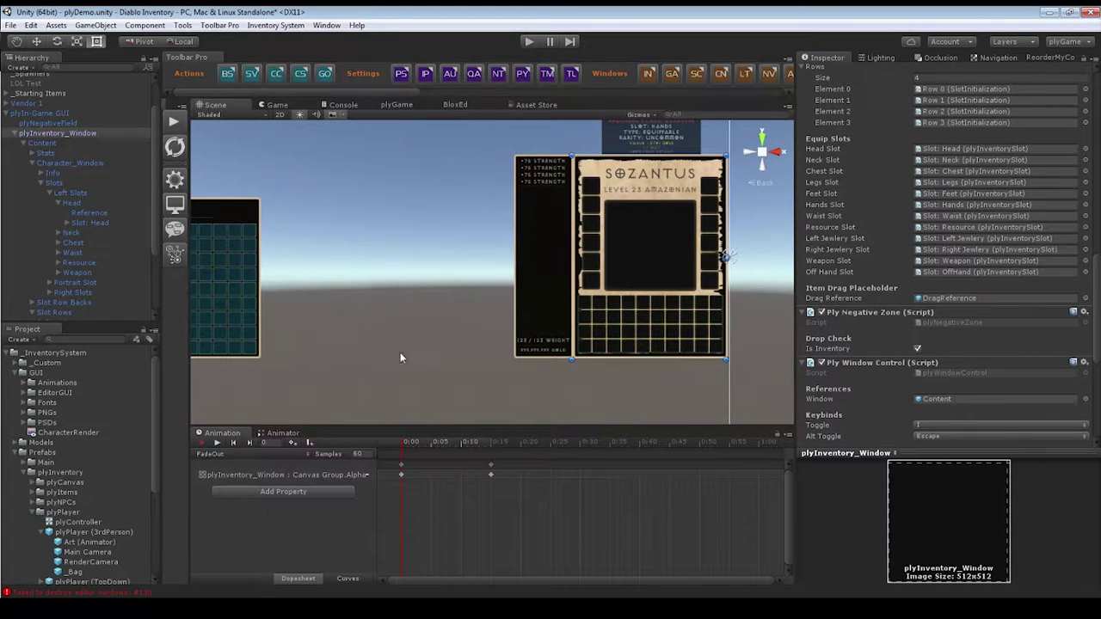
{"action": "middle_click_drag", "start_coordinate": [478, 327], "coordinate": [528, 270]}
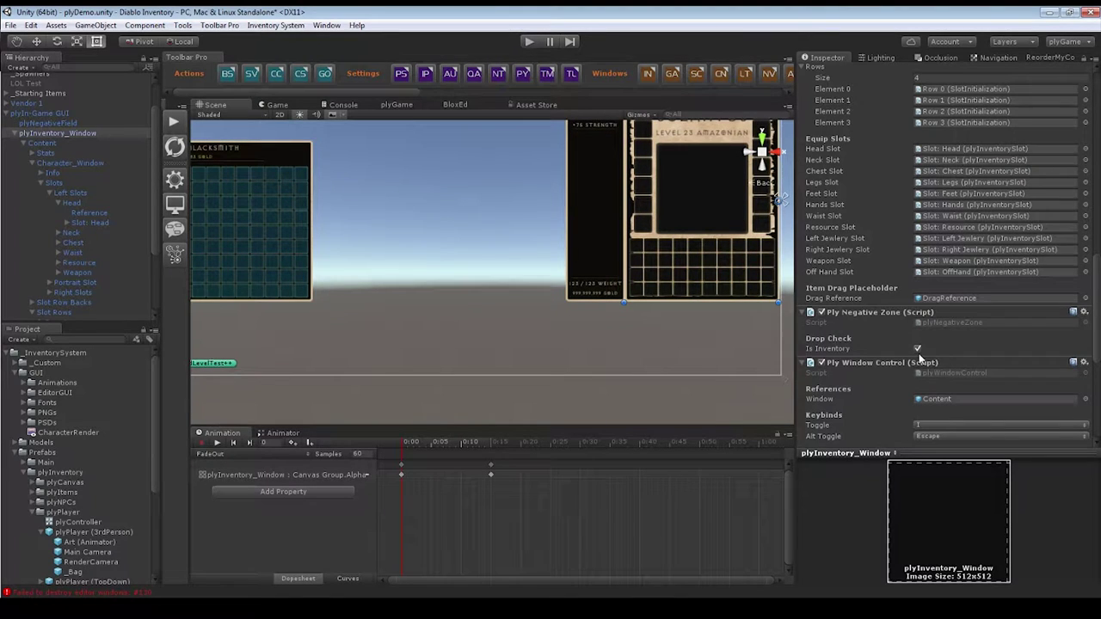
{"action": "scroll", "coordinate": [917, 354], "scroll_direction": "down", "scroll_amount": 2}
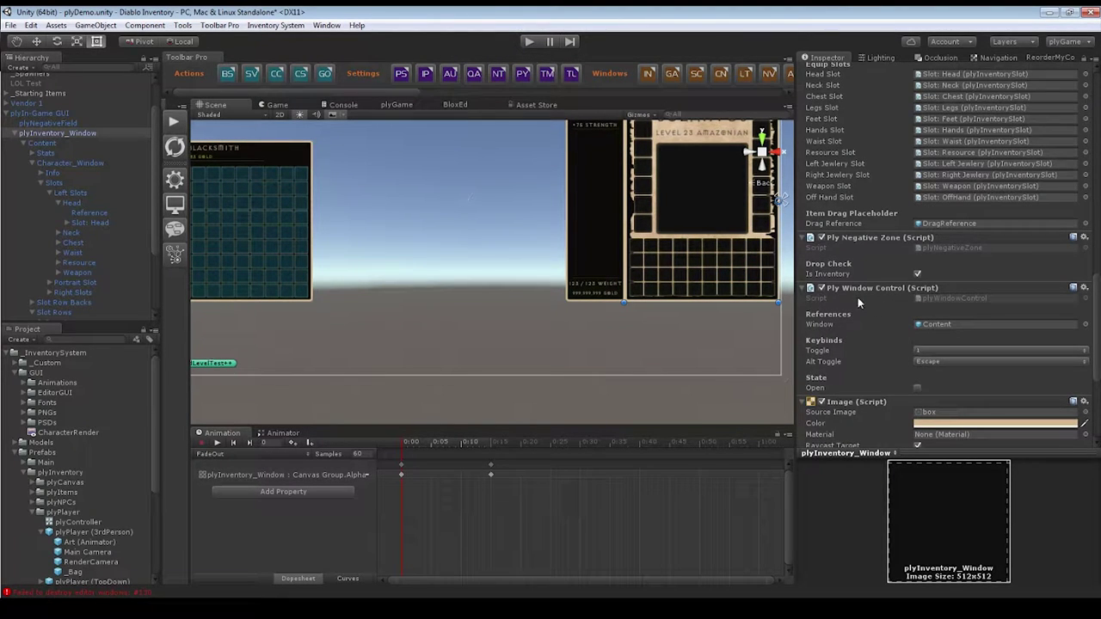
Review plyInventory_Window's Toggle and Alt Toggle keybinds and its Open state setting.
{"action": "scroll", "coordinate": [860, 327], "scroll_direction": "down", "scroll_amount": 2}
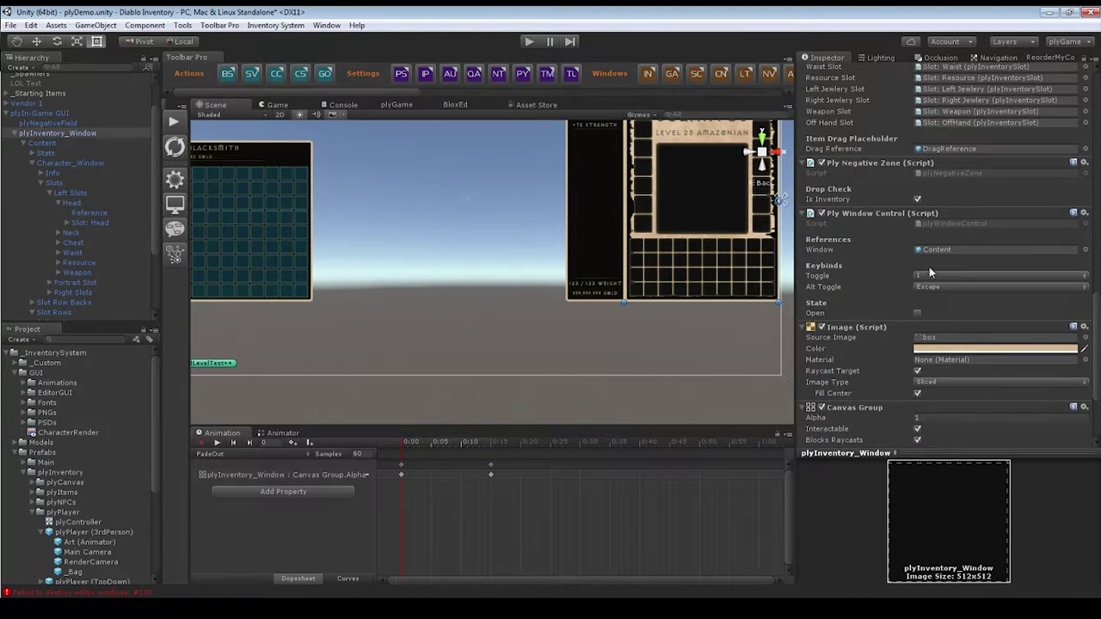
{"action": "left_click", "coordinate": [842, 275]}
{"action": "left_click", "coordinate": [891, 309]}
{"action": "left_click", "coordinate": [868, 283]}
{"action": "left_click", "coordinate": [878, 276]}
{"action": "left_click", "coordinate": [854, 287]}
Inspect the Canvas Group Alpha, Interactable and Animator controller, scrubbing Alpha to fade the window.
{"action": "scroll", "coordinate": [883, 384], "scroll_direction": "down", "scroll_amount": 2}
{"action": "scroll", "coordinate": [883, 380], "scroll_direction": "down", "scroll_amount": 5}
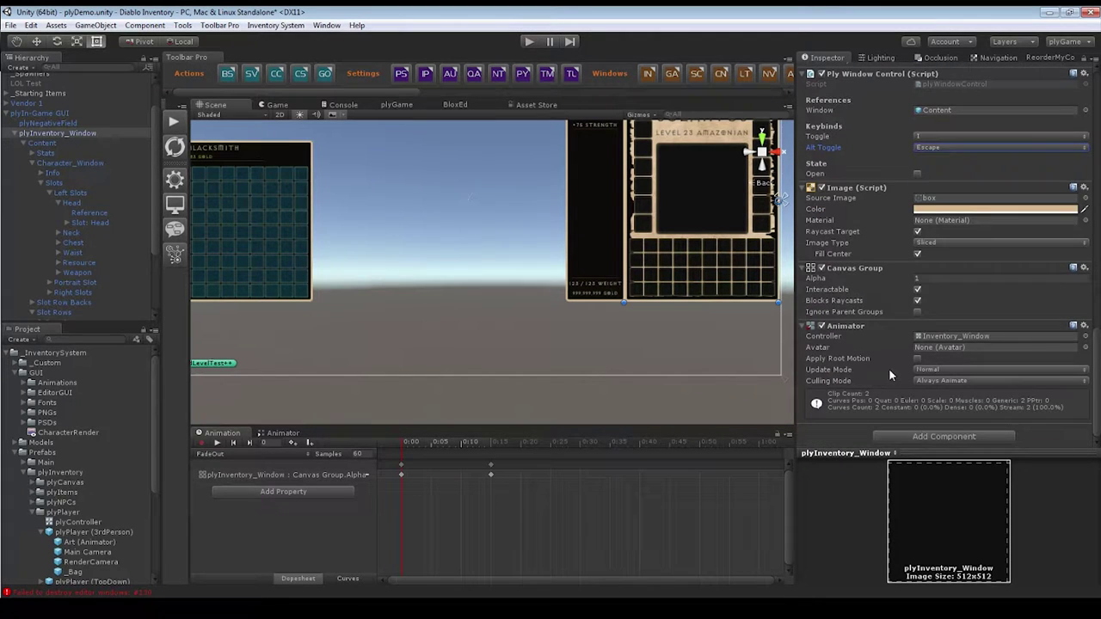
{"action": "scroll", "coordinate": [880, 364], "scroll_direction": "up", "scroll_amount": 4}
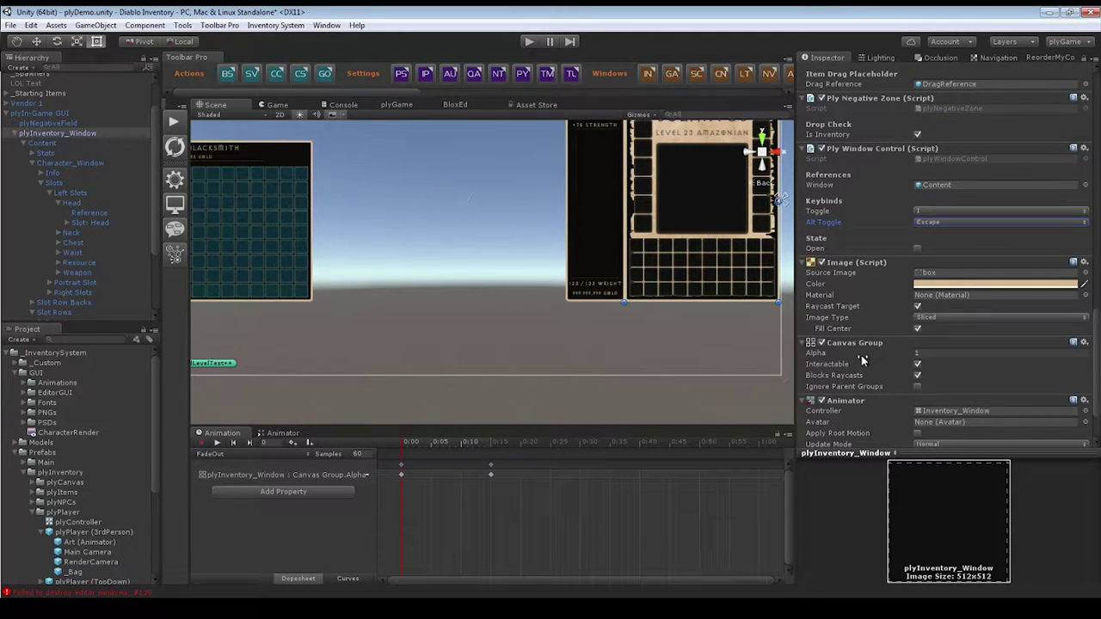
{"action": "left_click", "coordinate": [858, 355]}
{"action": "left_click", "coordinate": [857, 411]}
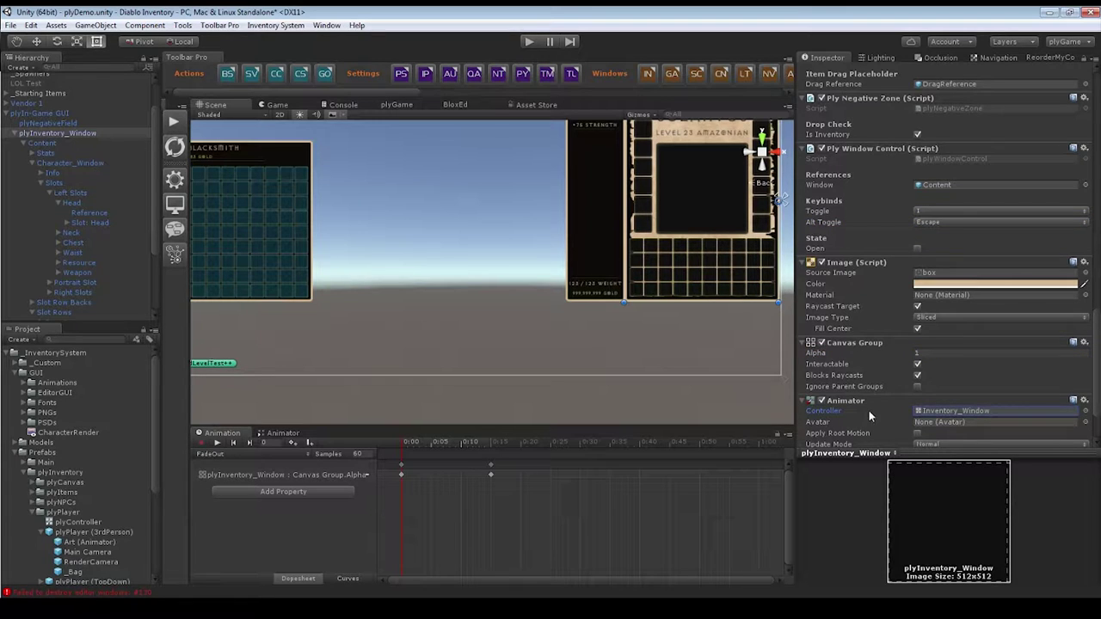
{"action": "left_click", "coordinate": [858, 355]}
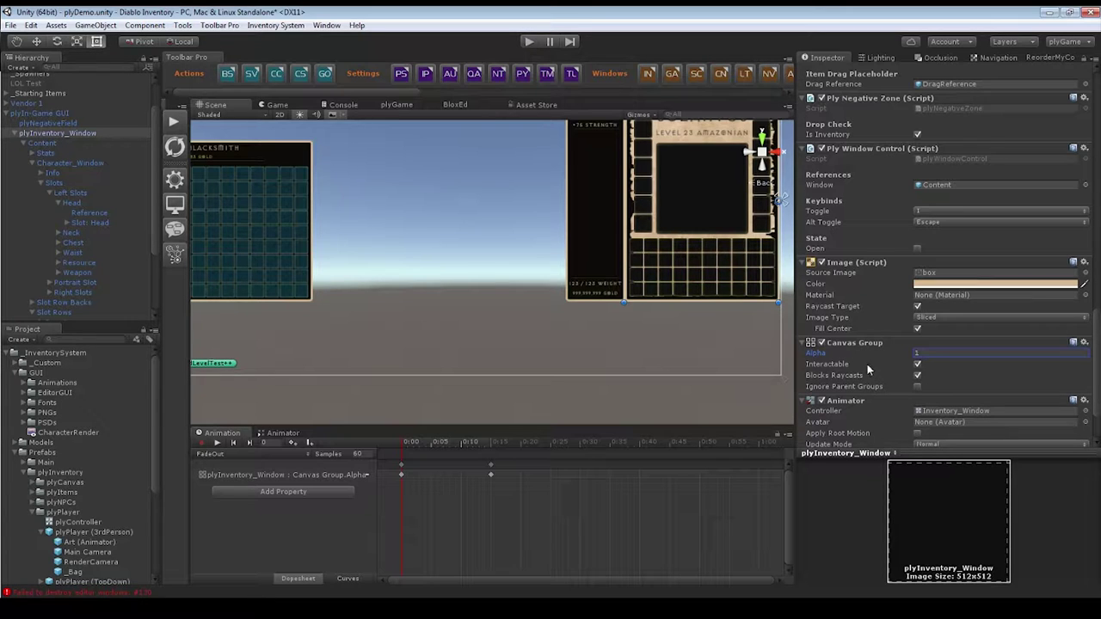
{"action": "left_click", "coordinate": [866, 364]}
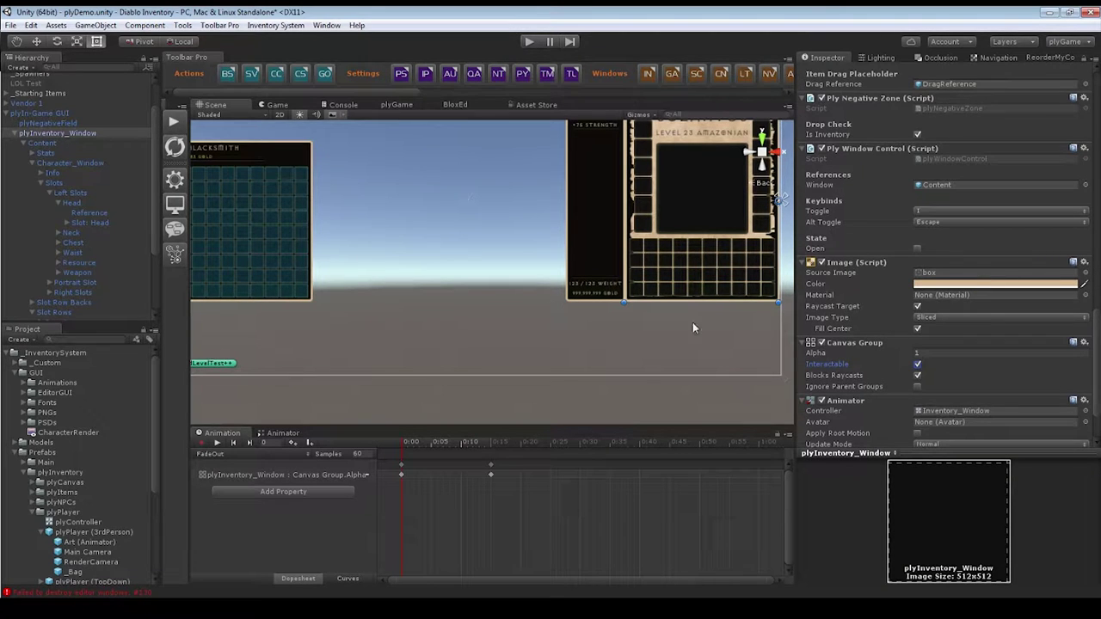
{"action": "left_click_drag", "start_coordinate": [880, 354], "coordinate": [1022, 371]}
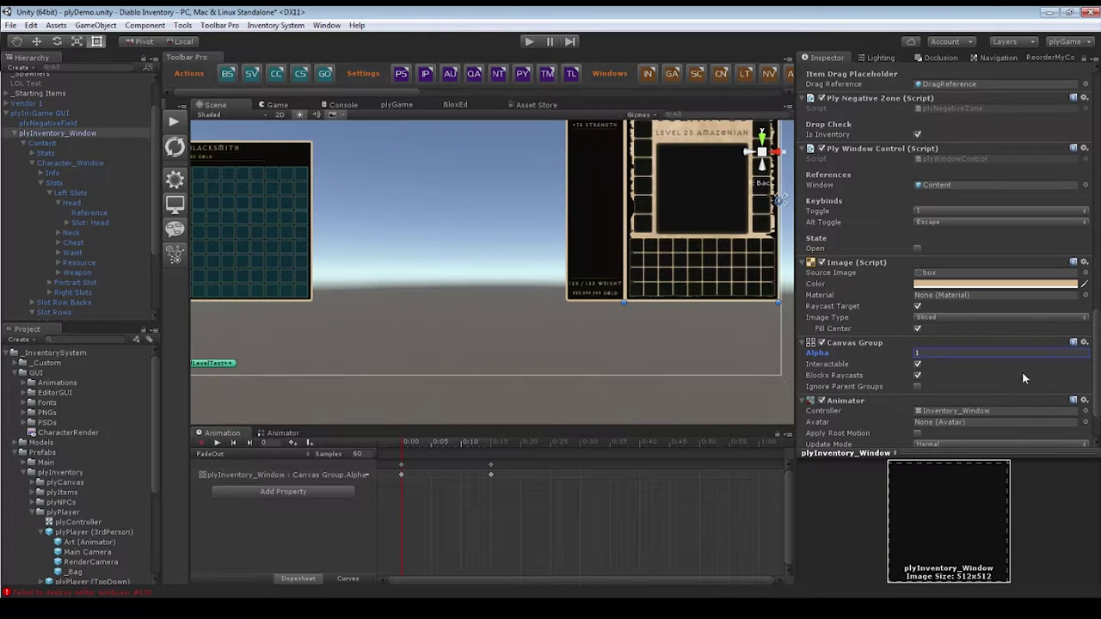
{"action": "scroll", "coordinate": [856, 372], "scroll_direction": "down", "scroll_amount": 3}
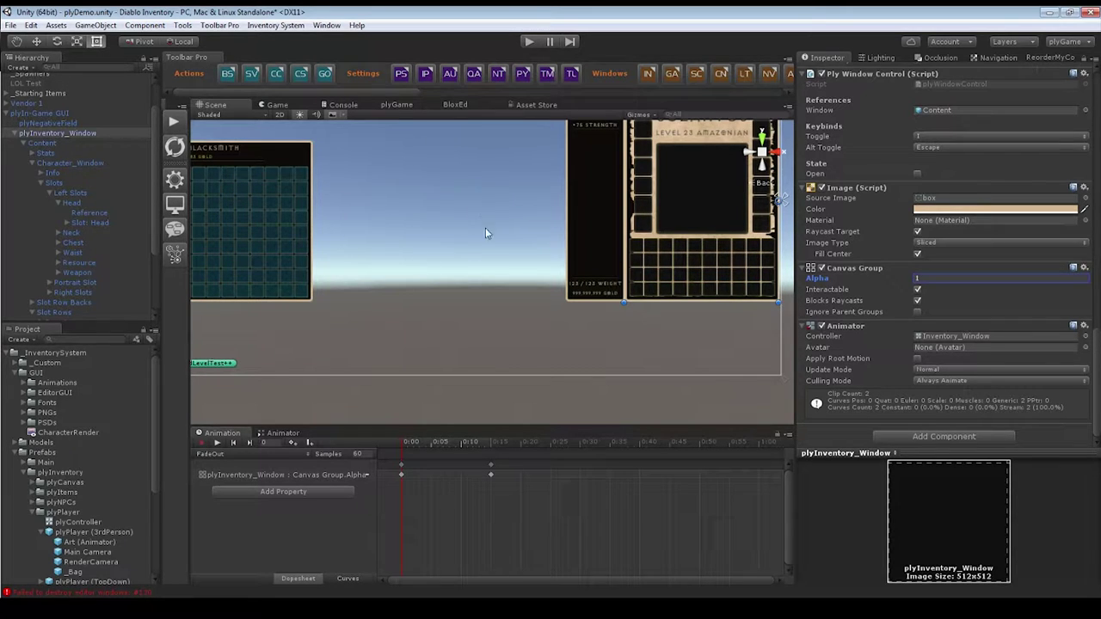
Collapse the plyInventory_Window branches and inspect the plyIn-Game GUI canvas settings.
{"action": "left_click", "coordinate": [32, 162]}
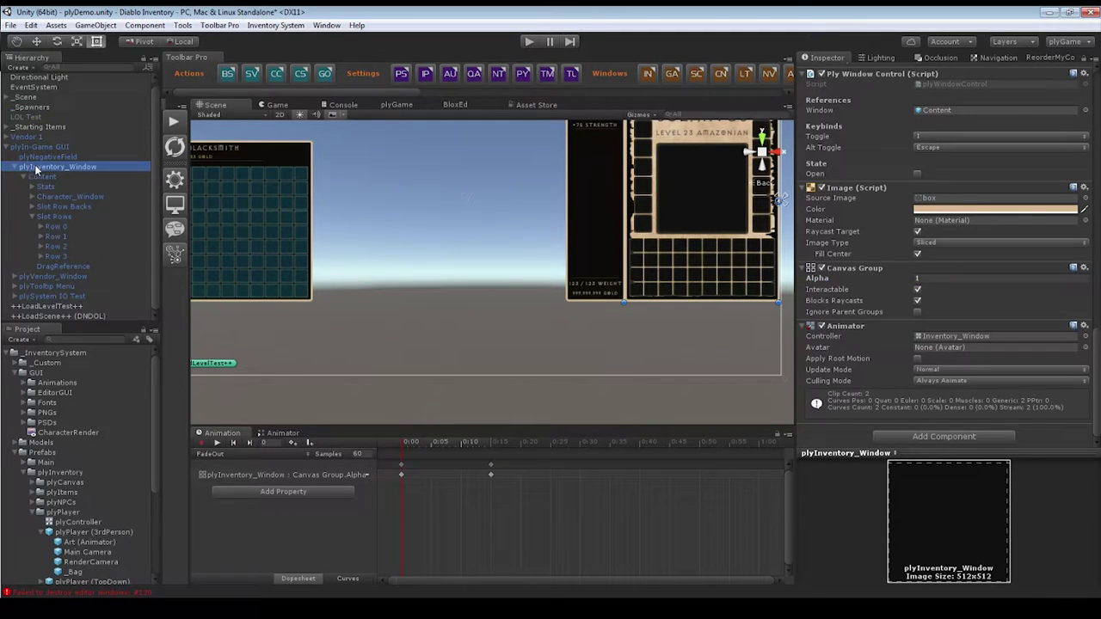
{"action": "left_click", "coordinate": [30, 216]}
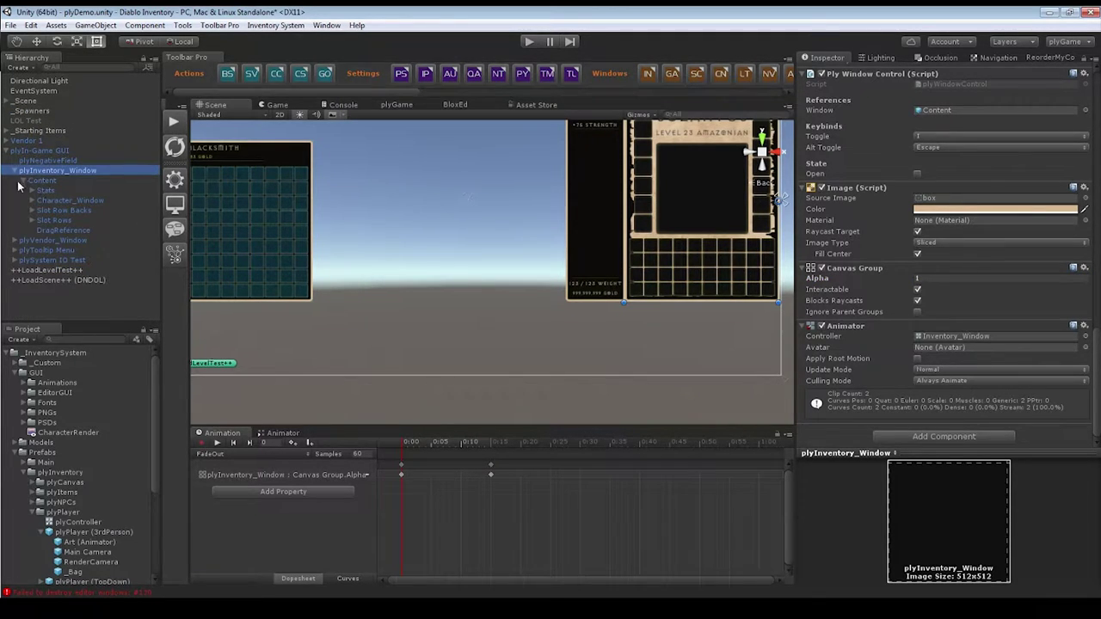
{"action": "left_click", "coordinate": [23, 181]}
{"action": "left_click", "coordinate": [14, 170]}
{"action": "left_click", "coordinate": [34, 151]}
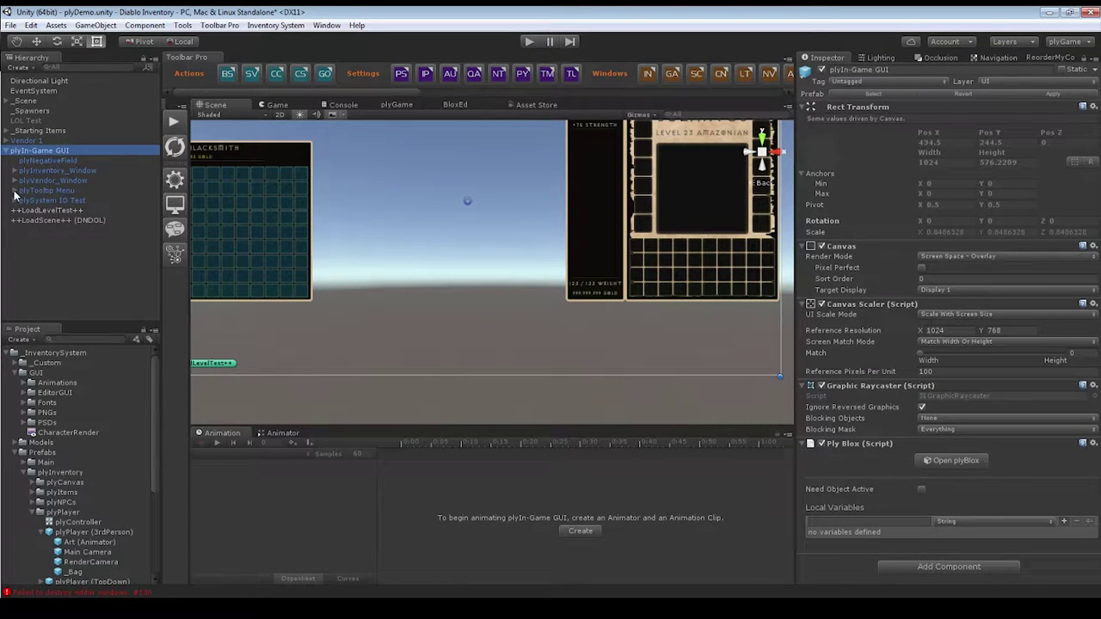
Expand plyTooltip Menu and compare its tooltip settings with the Tooltip child object.
{"action": "left_click", "coordinate": [14, 190]}
{"action": "left_click", "coordinate": [31, 191]}
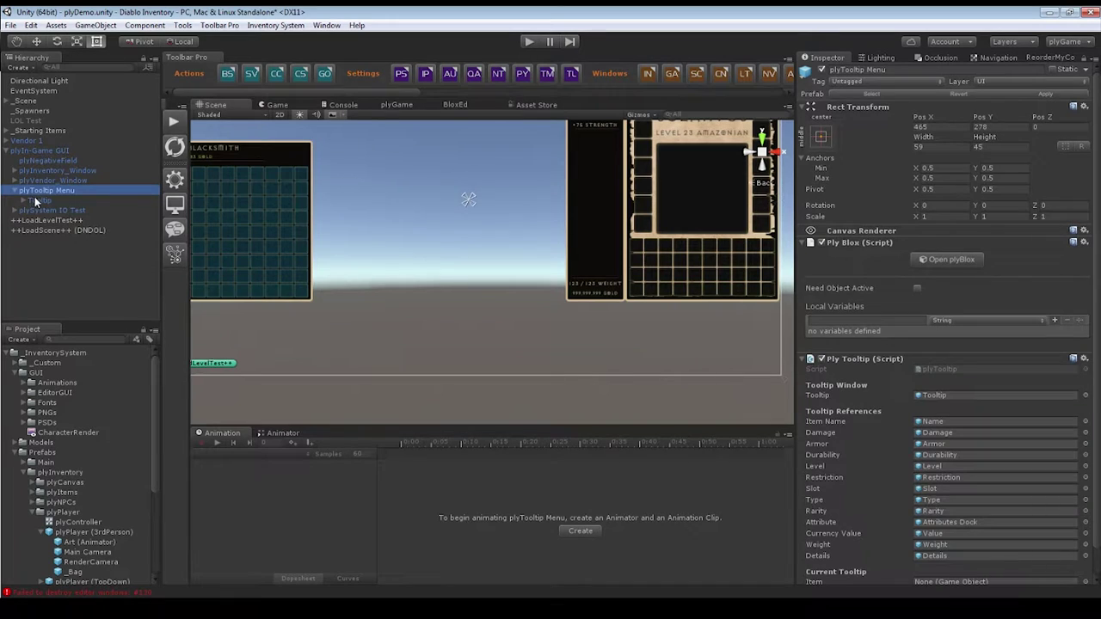
{"action": "left_click", "coordinate": [35, 200]}
{"action": "left_click", "coordinate": [43, 190]}
{"action": "scroll", "coordinate": [997, 352], "scroll_direction": "down", "scroll_amount": 1}
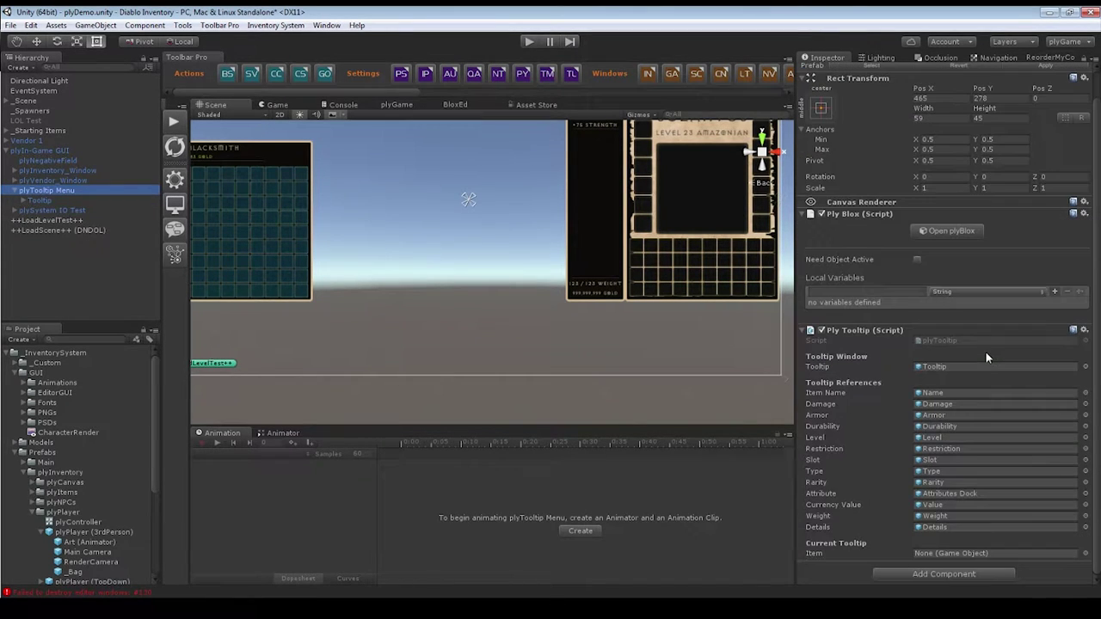
Ping each tooltip reference: window, Item Name, Damage, Durability, Level, Restriction, Slot, Type, Rarity, Attributes Dock.
{"action": "left_click", "coordinate": [939, 369]}
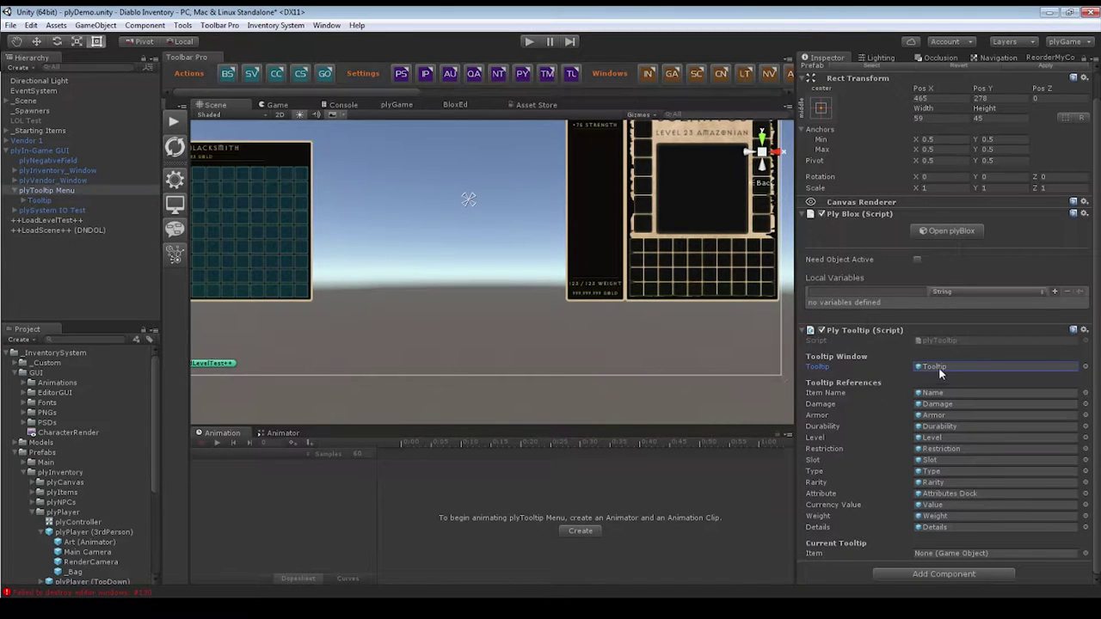
{"action": "left_click", "coordinate": [937, 394]}
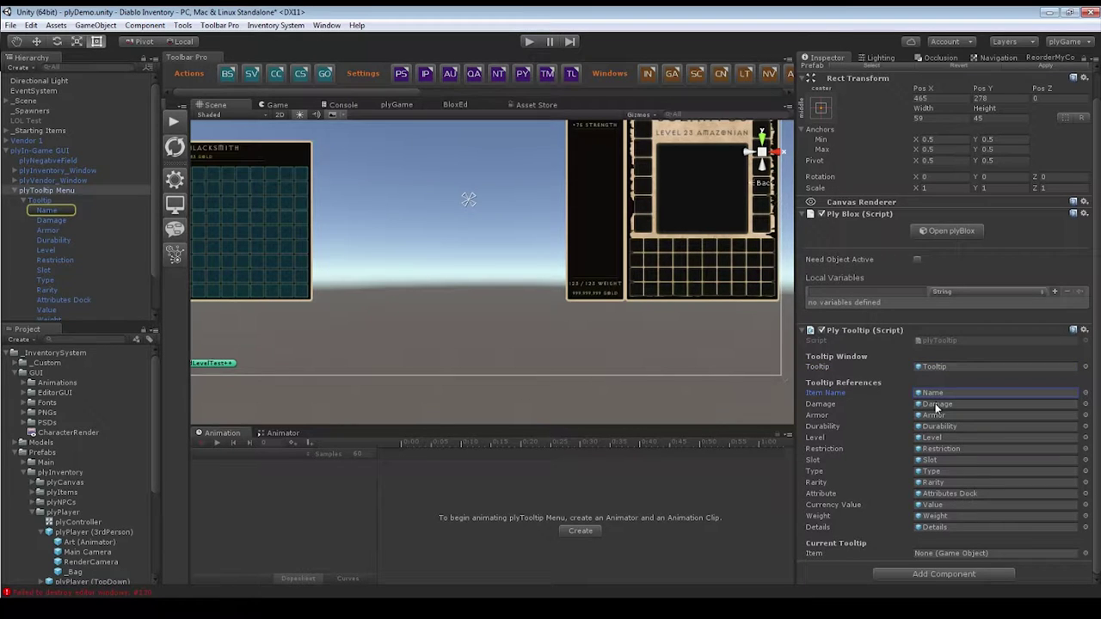
{"action": "left_click", "coordinate": [934, 405]}
{"action": "left_click", "coordinate": [938, 425]}
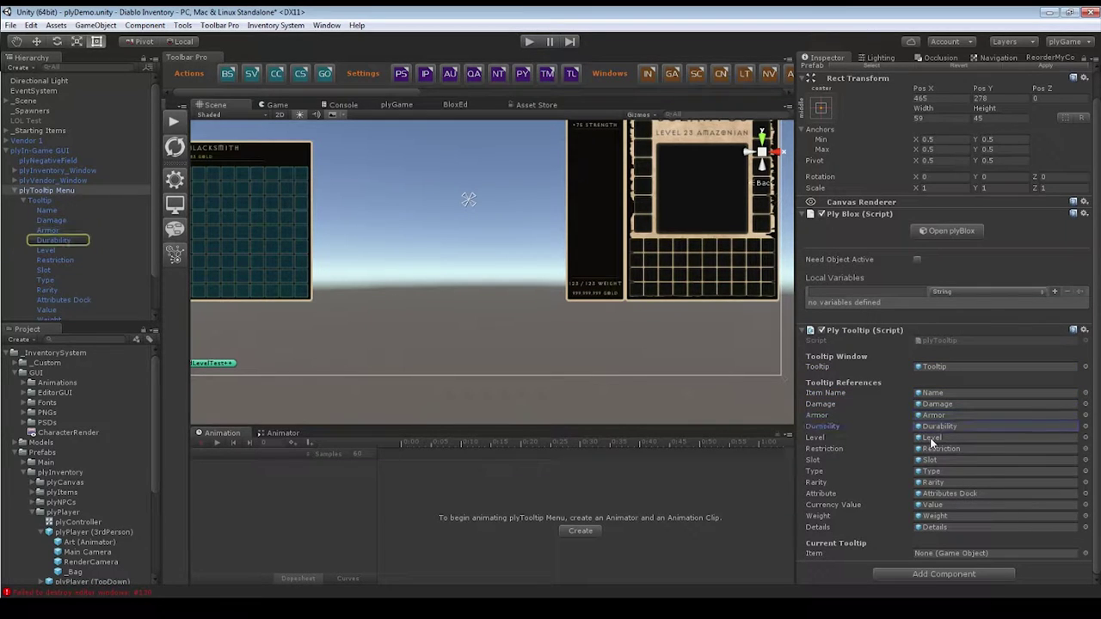
{"action": "left_click", "coordinate": [936, 437]}
{"action": "left_click", "coordinate": [936, 448]}
{"action": "left_click", "coordinate": [930, 459]}
{"action": "left_click", "coordinate": [931, 472]}
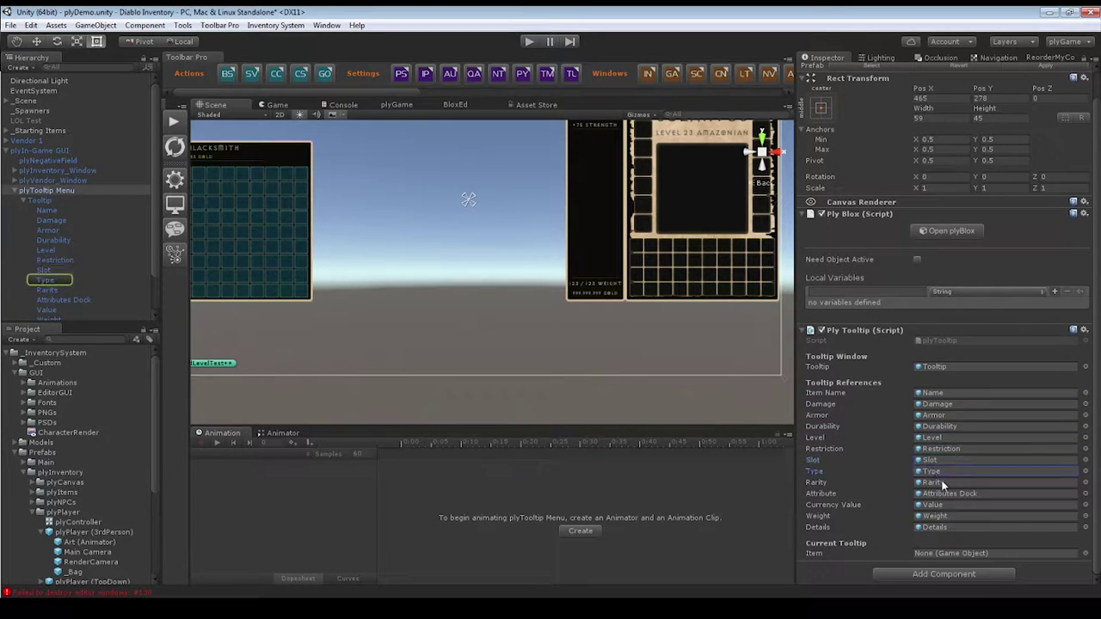
{"action": "left_click", "coordinate": [935, 482]}
{"action": "left_click", "coordinate": [942, 491]}
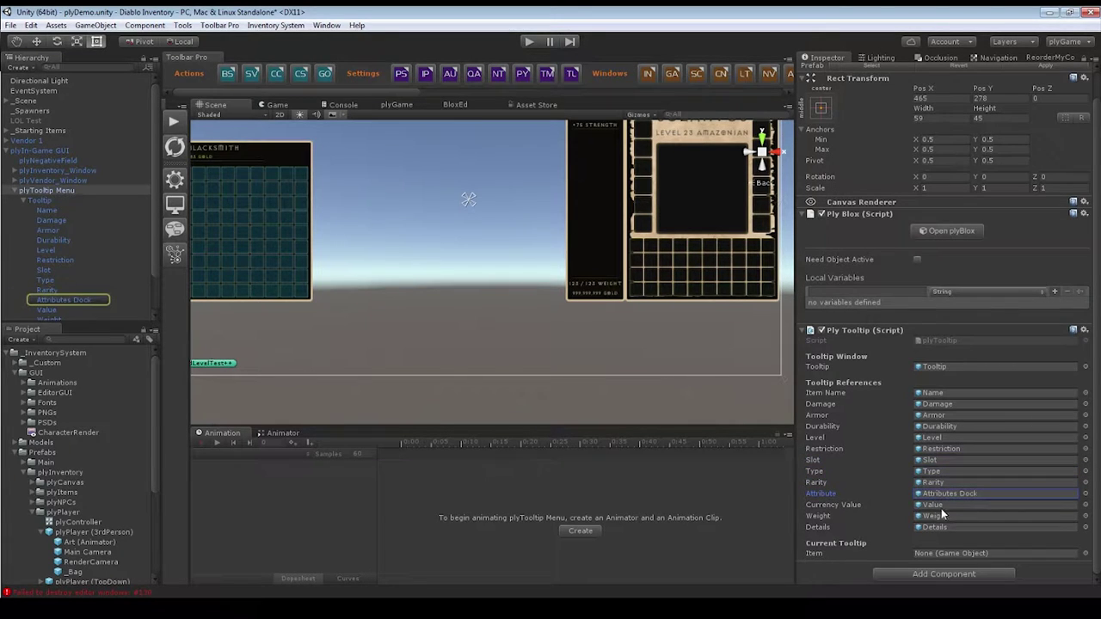
Review the Attributes Dock layout and Tooltip settings, then reselect plyTooltip Menu.
{"action": "left_click", "coordinate": [72, 300]}
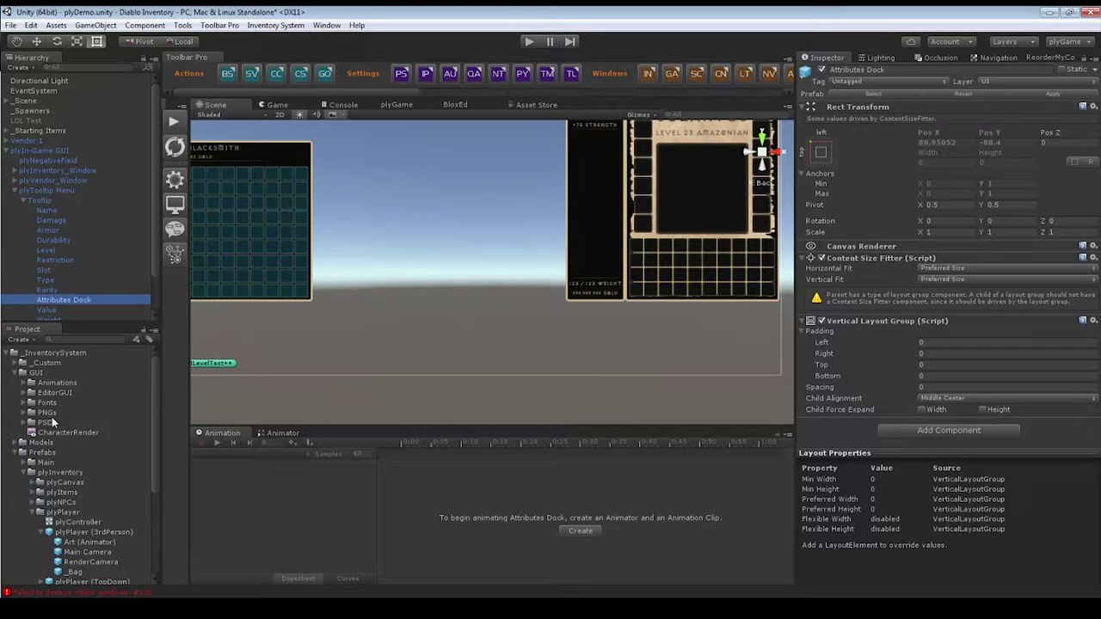
{"action": "left_click", "coordinate": [51, 200]}
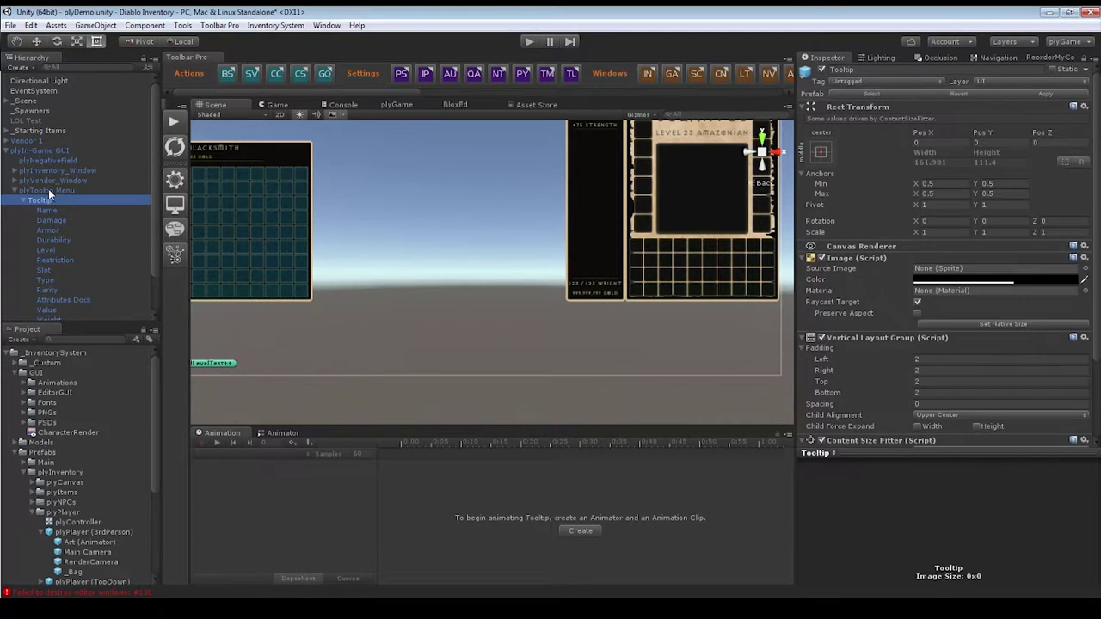
{"action": "left_click", "coordinate": [48, 189]}
{"action": "scroll", "coordinate": [954, 427], "scroll_direction": "down", "scroll_amount": 2}
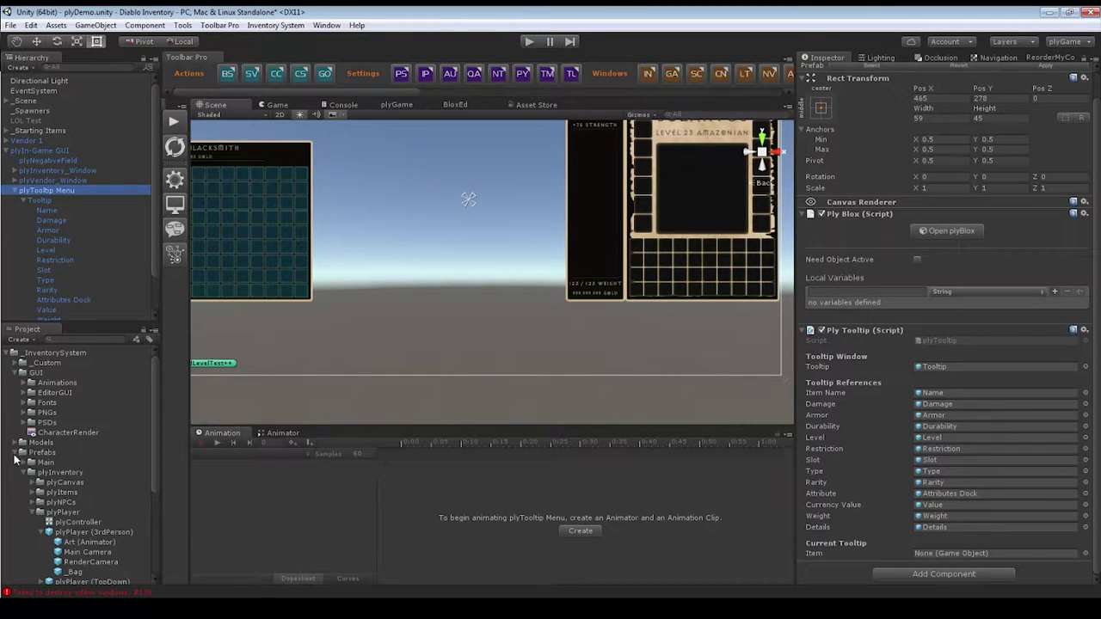
{"action": "scroll", "coordinate": [34, 497], "scroll_direction": "down", "scroll_amount": 3}
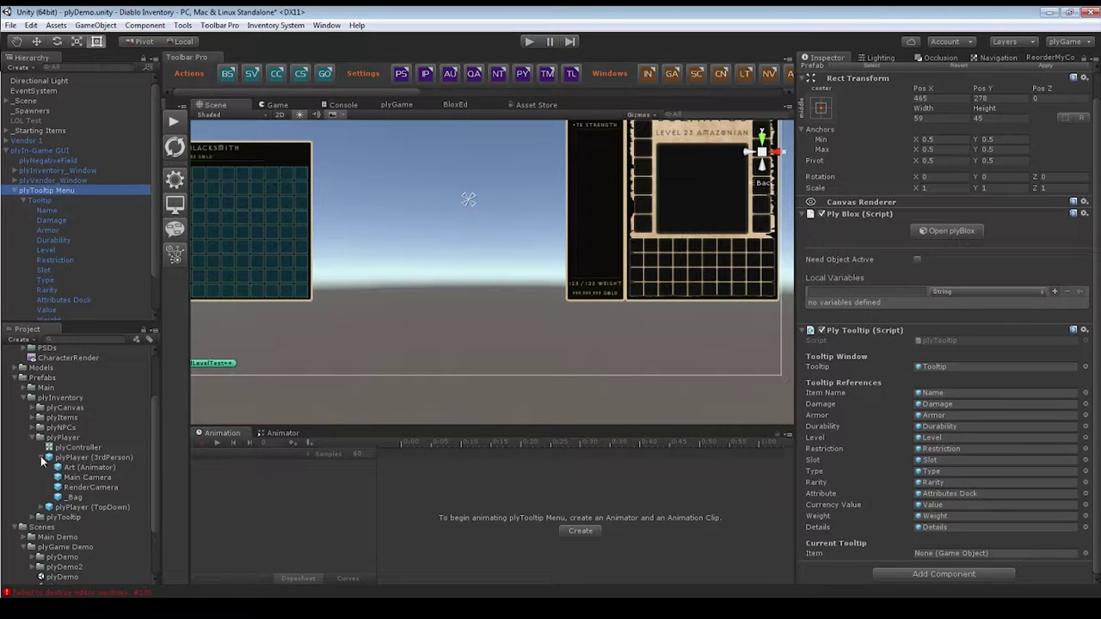
Place an Attribute prefab instance from the plyTooltip prefab folder into the Attributes Dock.
{"action": "left_click", "coordinate": [48, 458]}
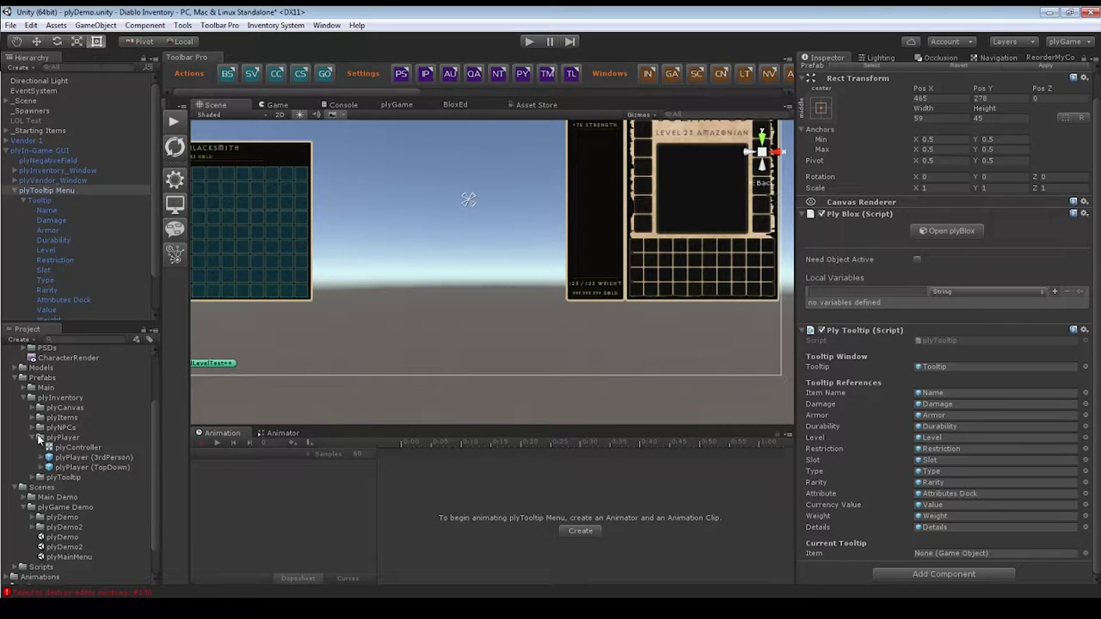
{"action": "left_click", "coordinate": [34, 478]}
{"action": "left_click", "coordinate": [65, 488]}
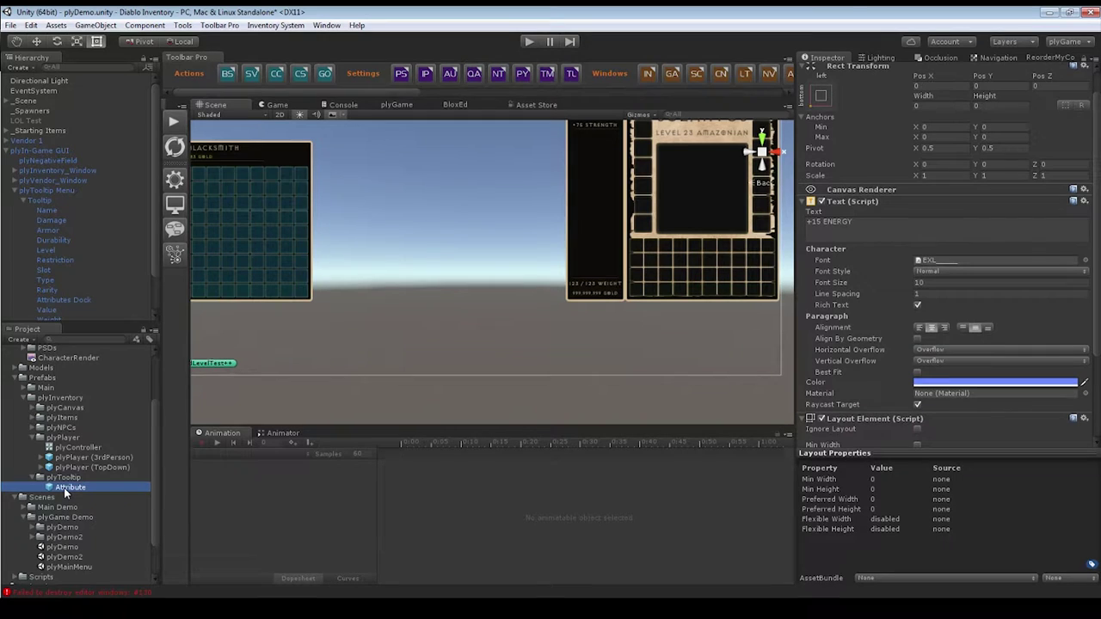
{"action": "left_click", "coordinate": [169, 486]}
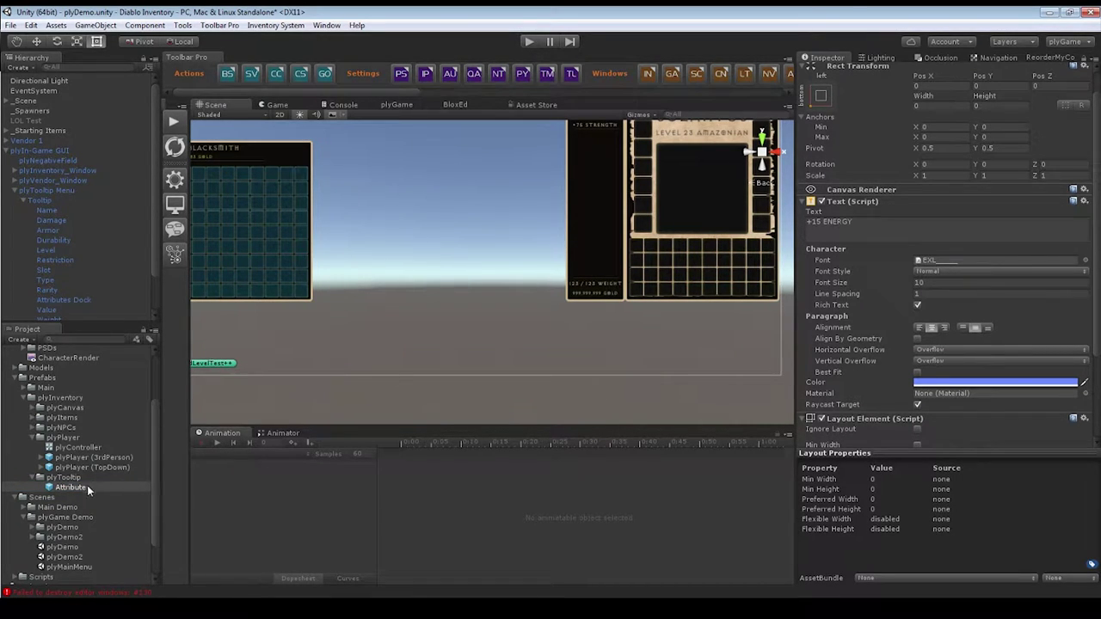
{"action": "left_click_drag", "start_coordinate": [87, 484], "coordinate": [60, 255]}
Frame the new +15 ENERGY Attribute in the Scene view, then delete it.
{"action": "key", "text": "f"}
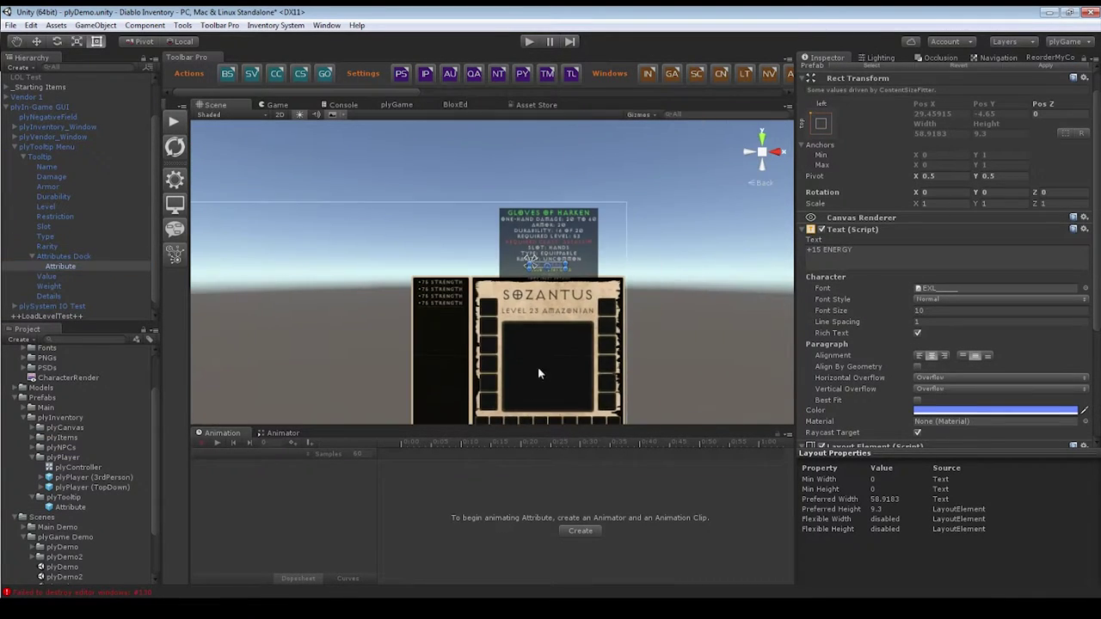
{"action": "scroll", "coordinate": [665, 295], "scroll_direction": "up", "scroll_amount": 5}
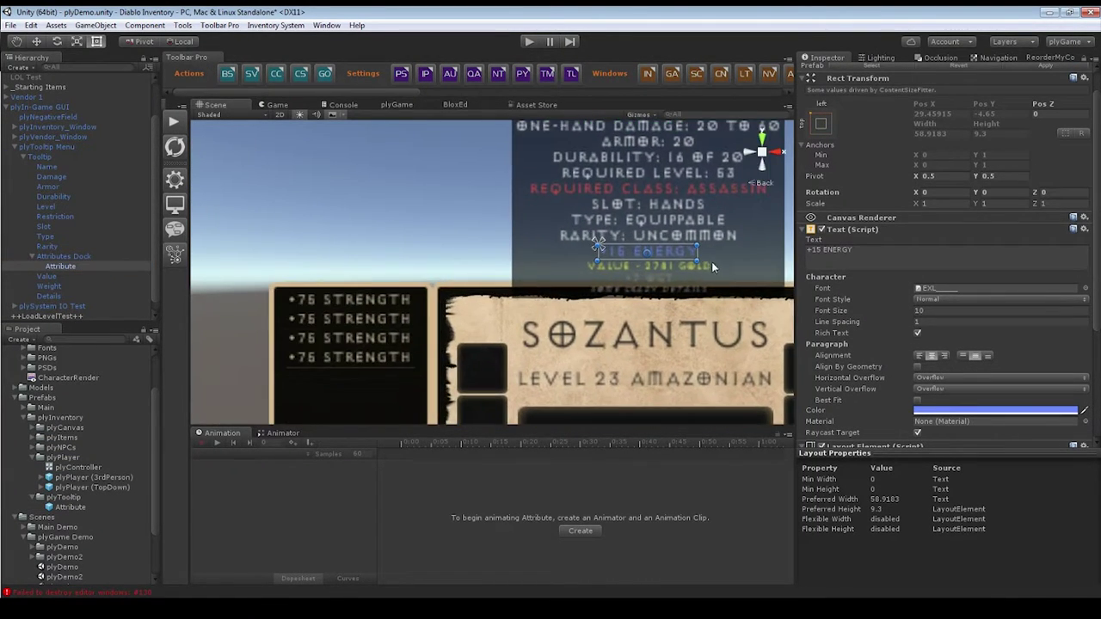
{"action": "middle_click_drag", "start_coordinate": [284, 273], "coordinate": [219, 247]}
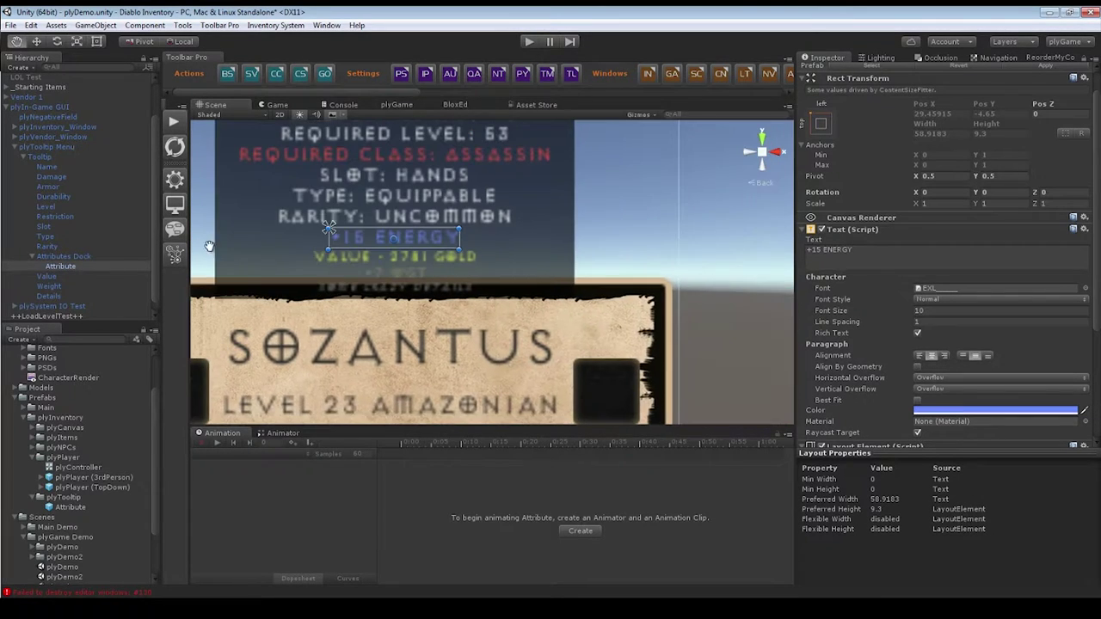
{"action": "left_click", "coordinate": [55, 266]}
{"action": "key", "text": "Delete"}
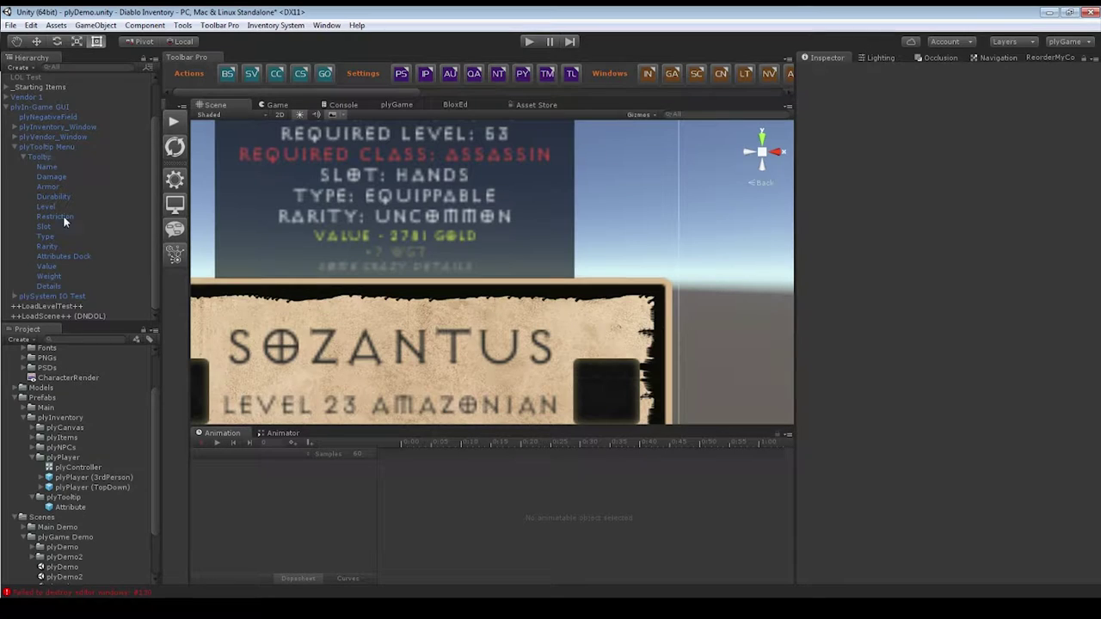
Add another Attribute prefab instance as a child of Attributes Dock.
{"action": "left_click_drag", "start_coordinate": [70, 507], "coordinate": [38, 156]}
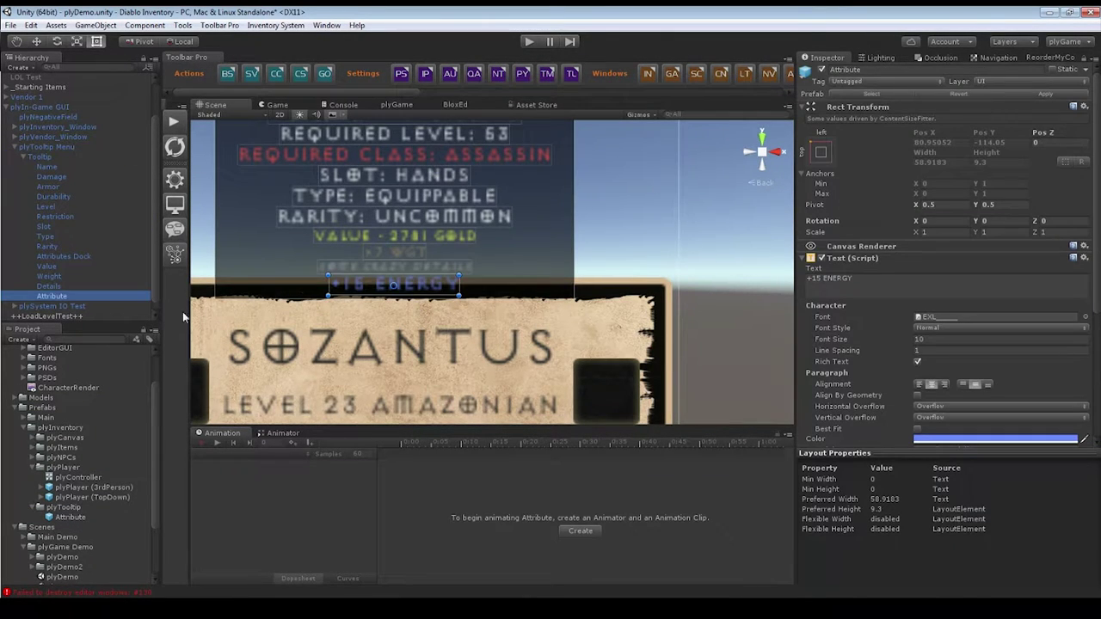
{"action": "left_click_drag", "start_coordinate": [71, 292], "coordinate": [73, 255]}
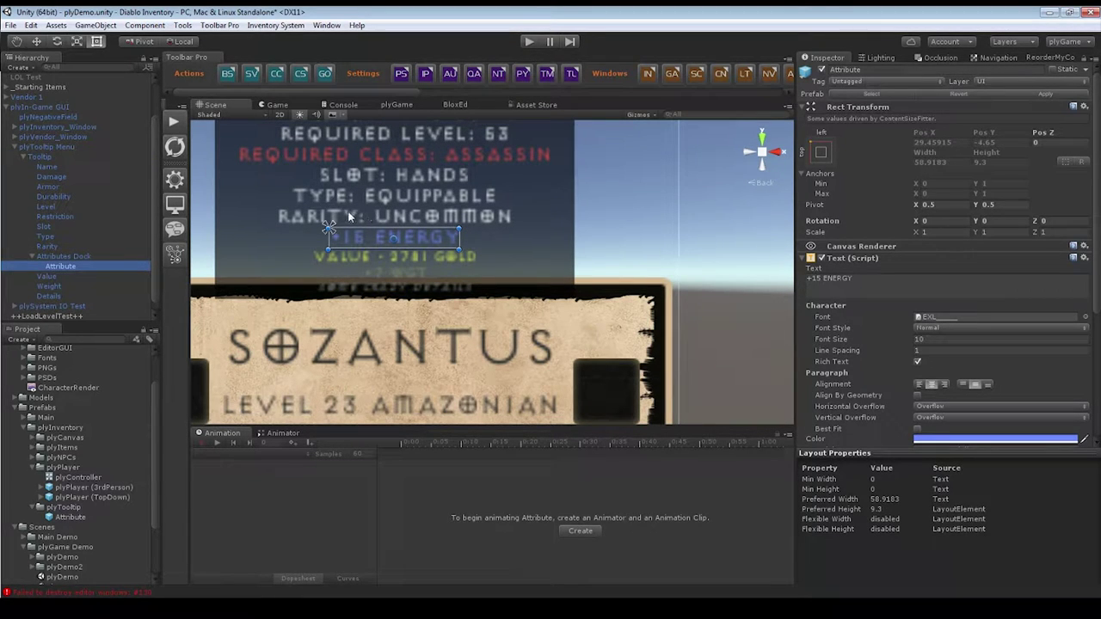
{"action": "middle_click_drag", "start_coordinate": [371, 225], "coordinate": [417, 244]}
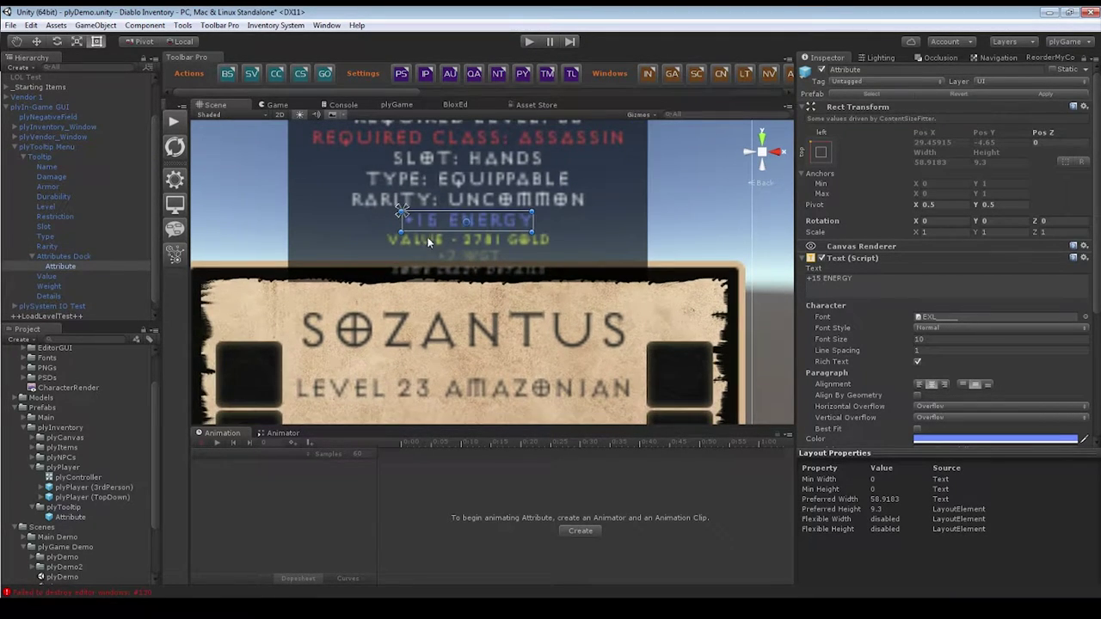
{"action": "left_click", "coordinate": [57, 268]}
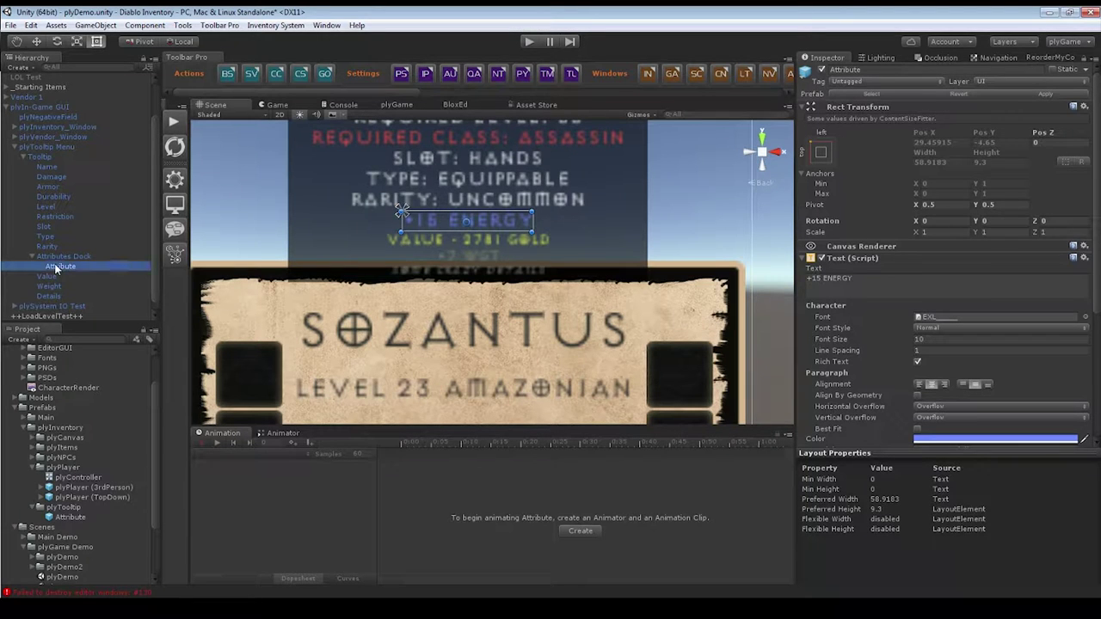
{"action": "scroll", "coordinate": [473, 338], "scroll_direction": "down", "scroll_amount": 4}
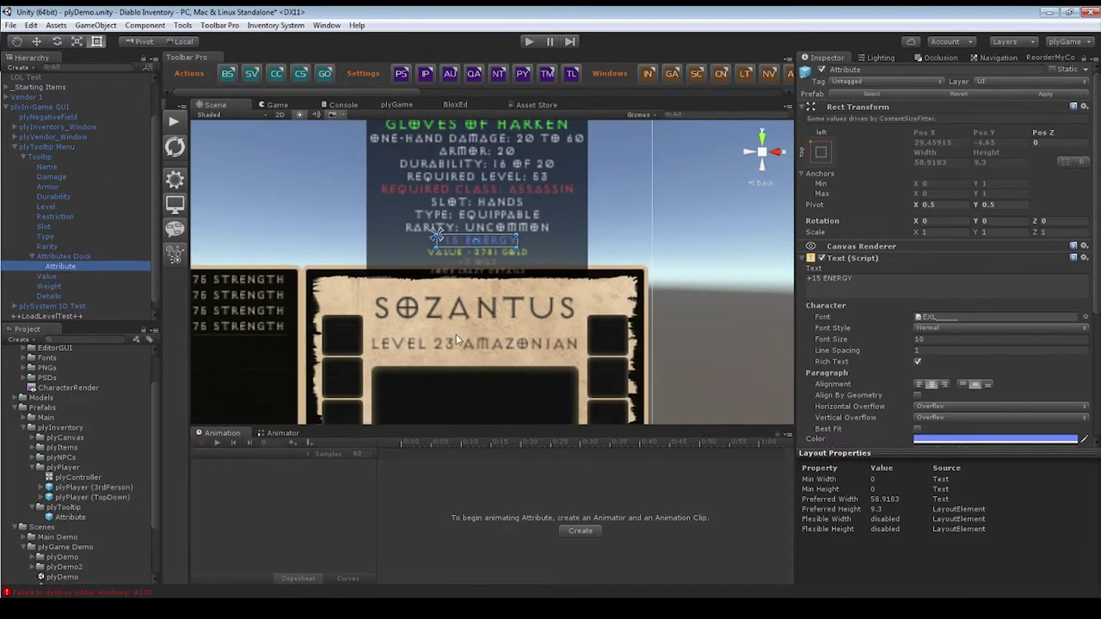
{"action": "middle_click_drag", "start_coordinate": [456, 338], "coordinate": [482, 314]}
{"action": "left_click", "coordinate": [60, 265]}
Duplicate the Attribute line into six copies, delete them, and check the prefab's +15 ENERGY text.
{"action": "key", "text": "ctrl+d"}
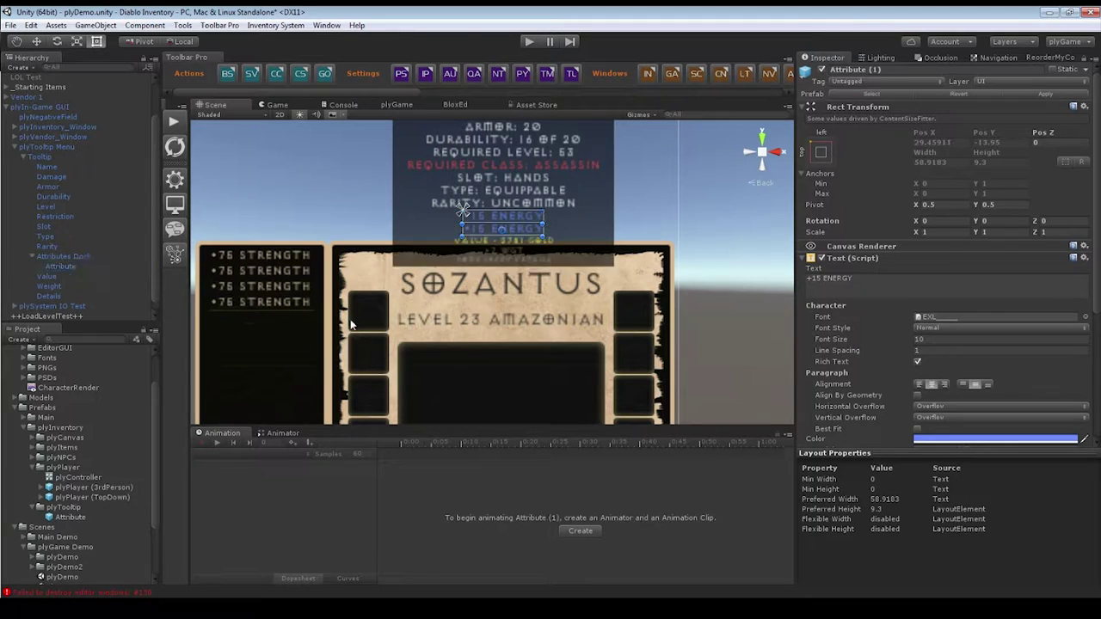
{"action": "key", "text": "ctrl+d"}
{"action": "key", "text": "ctrl+d"}
{"action": "key", "text": "ctrl+d"}
{"action": "key", "text": "ctrl+d"}
{"action": "key", "text": "ctrl+d"}
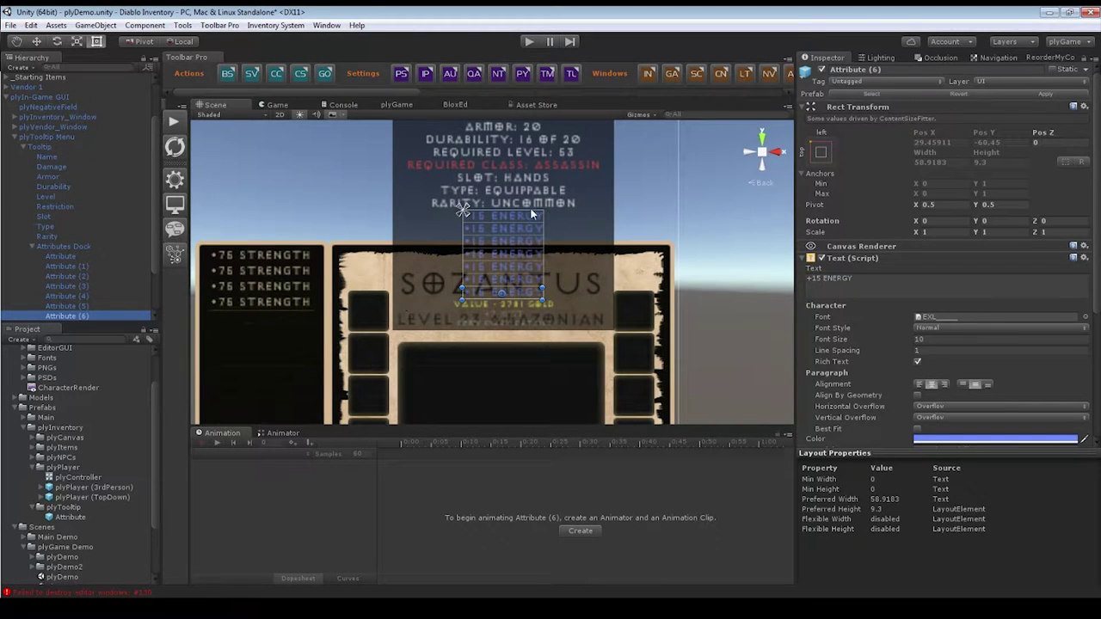
{"action": "left_click", "coordinate": [75, 266], "text": "shift"}
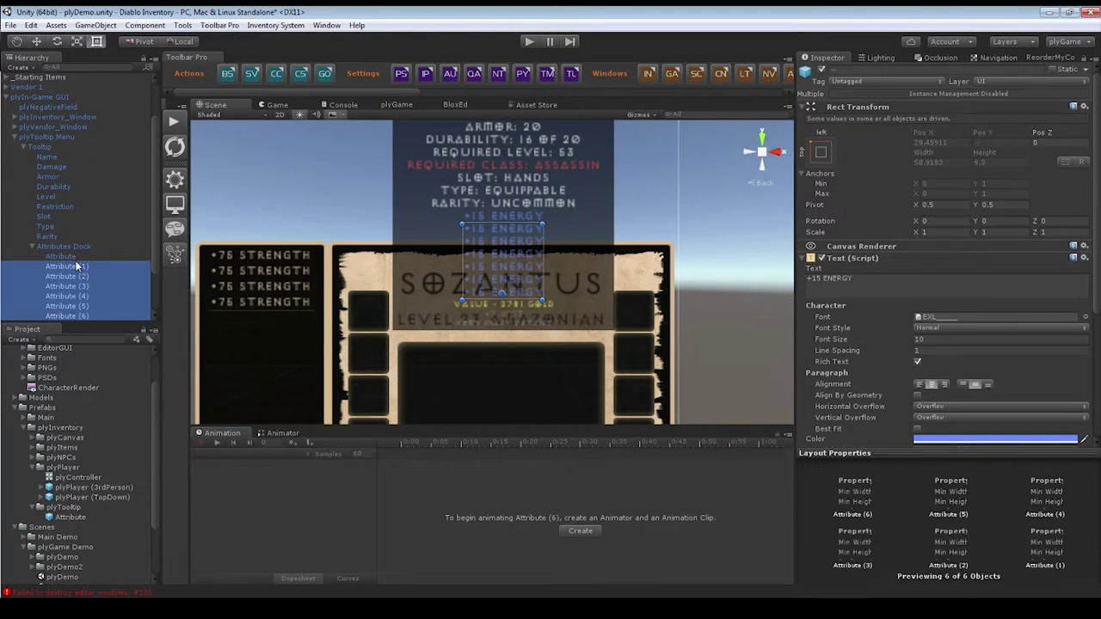
{"action": "key", "text": "Delete"}
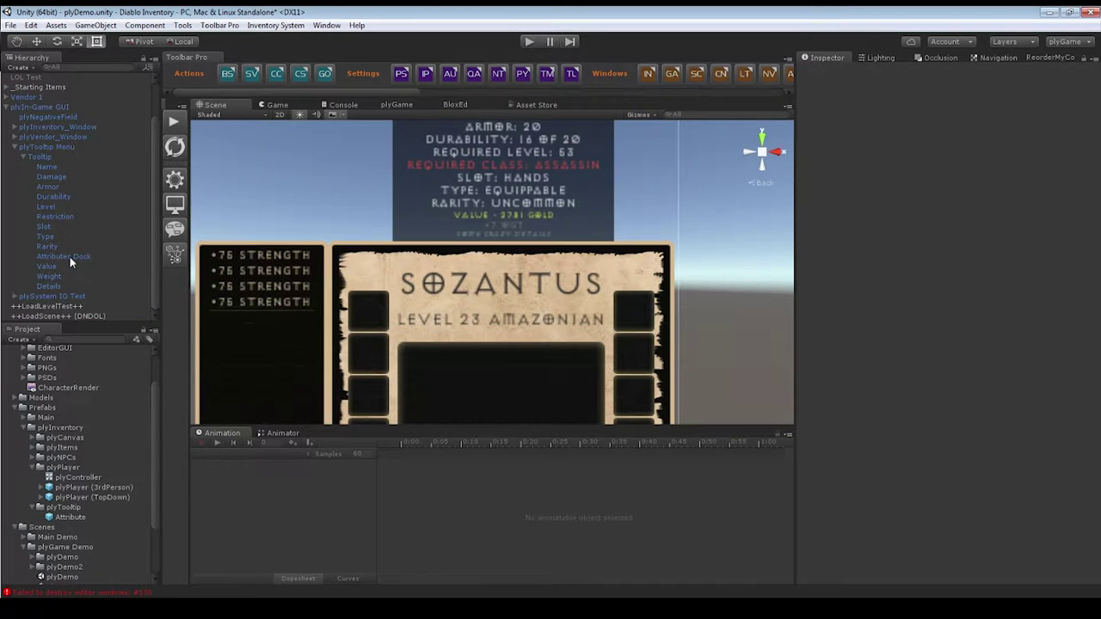
{"action": "left_click", "coordinate": [104, 245]}
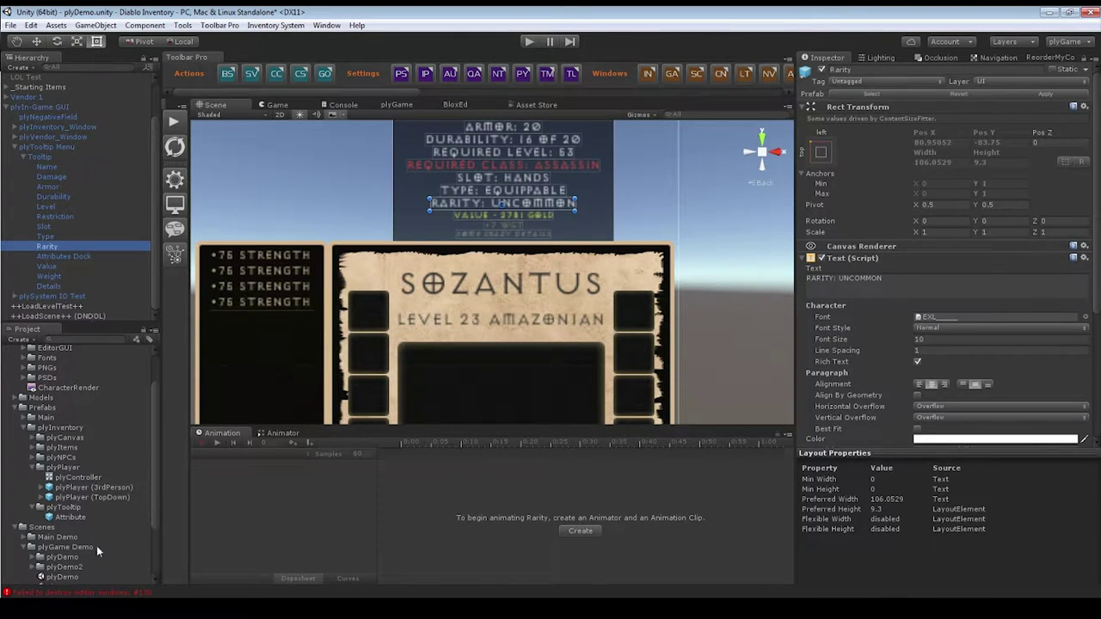
{"action": "left_click", "coordinate": [70, 516]}
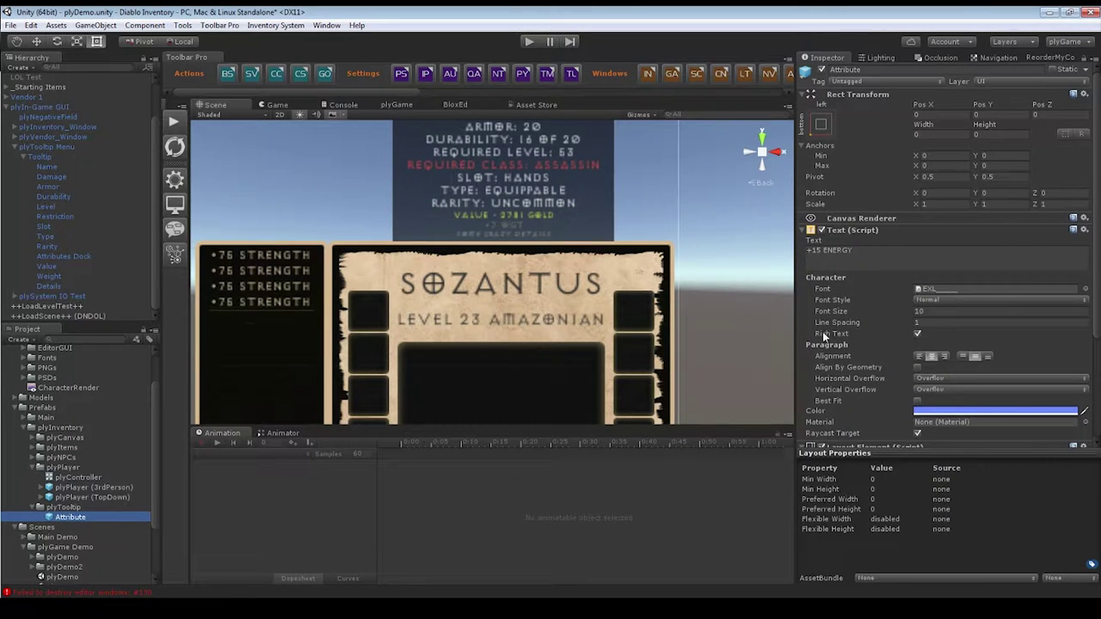
{"action": "left_click", "coordinate": [828, 251]}
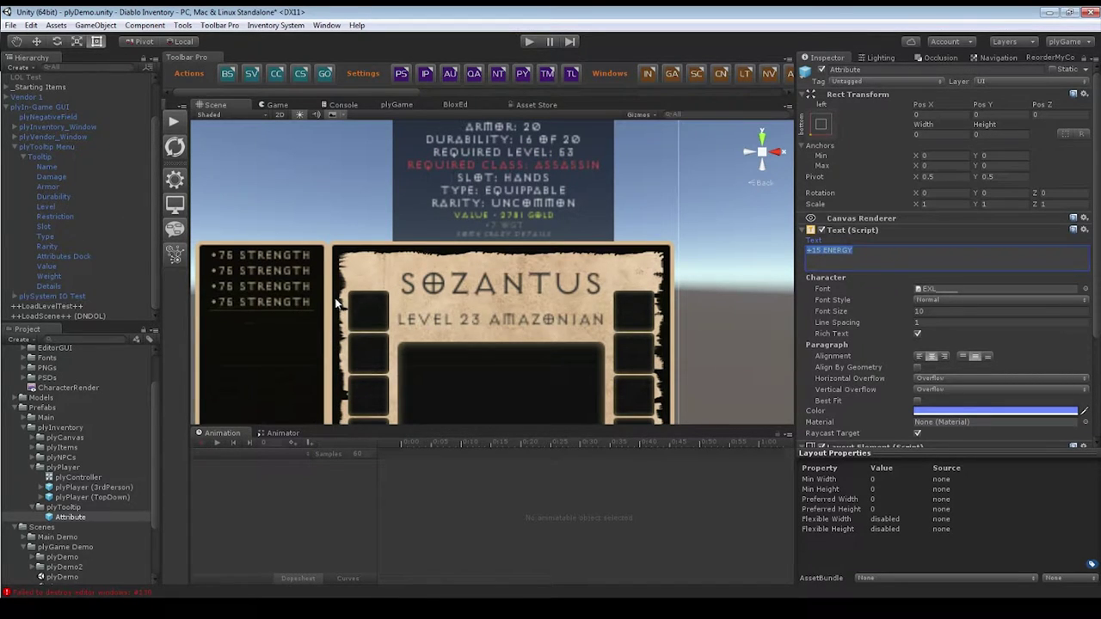
Add an Attribute under Attributes Dock, duplicate it, then delete all four lines.
{"action": "left_click_drag", "start_coordinate": [81, 517], "coordinate": [64, 256]}
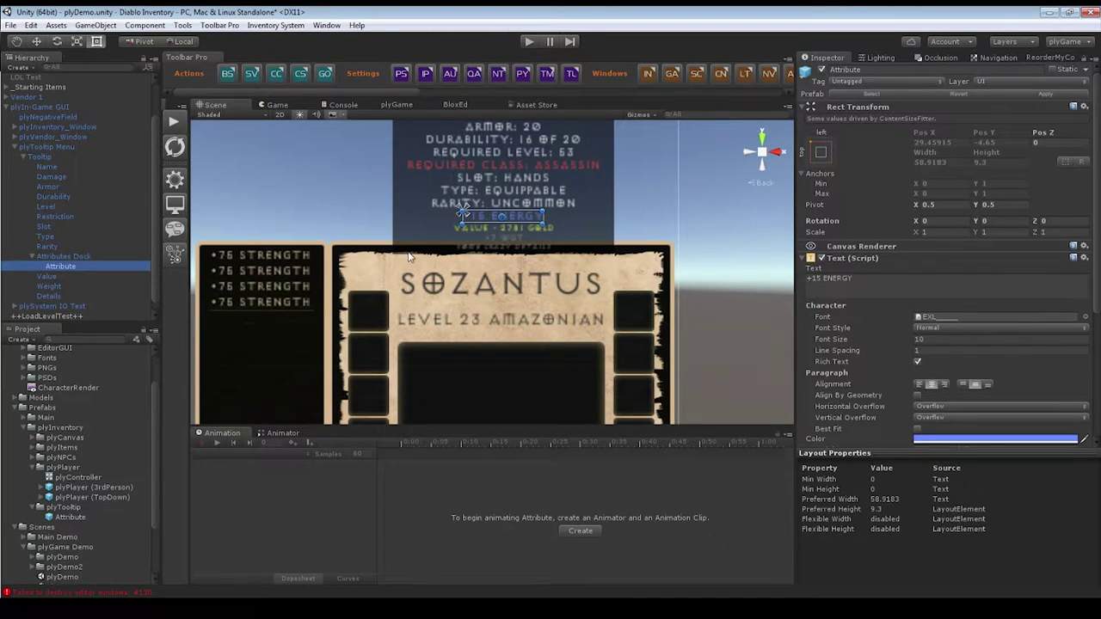
{"action": "key", "text": "ctrl+d"}
{"action": "key", "text": "ctrl+d"}
{"action": "key", "text": "ctrl+d"}
{"action": "left_click", "coordinate": [75, 273], "text": "shift"}
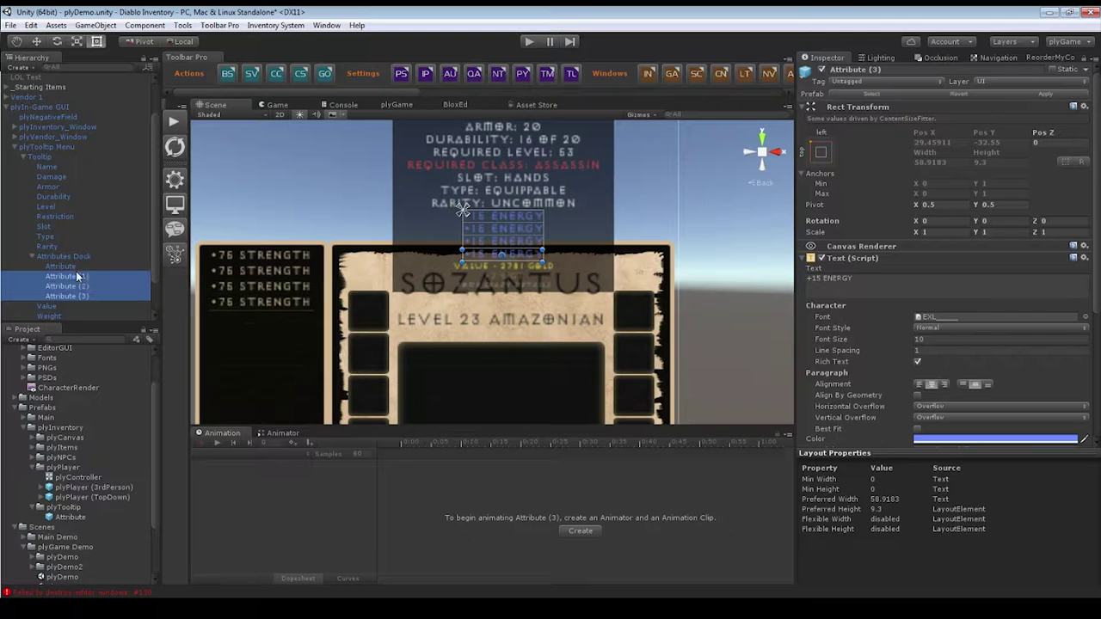
{"action": "left_click", "coordinate": [74, 266], "text": "ctrl"}
{"action": "key", "text": "Delete"}
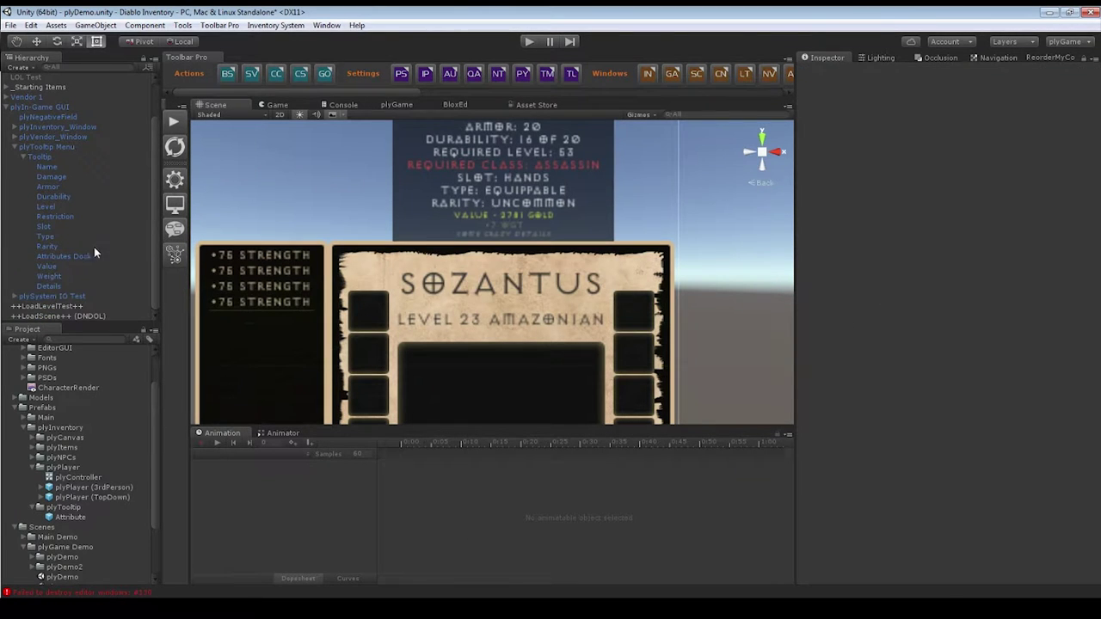
{"action": "left_click", "coordinate": [37, 151]}
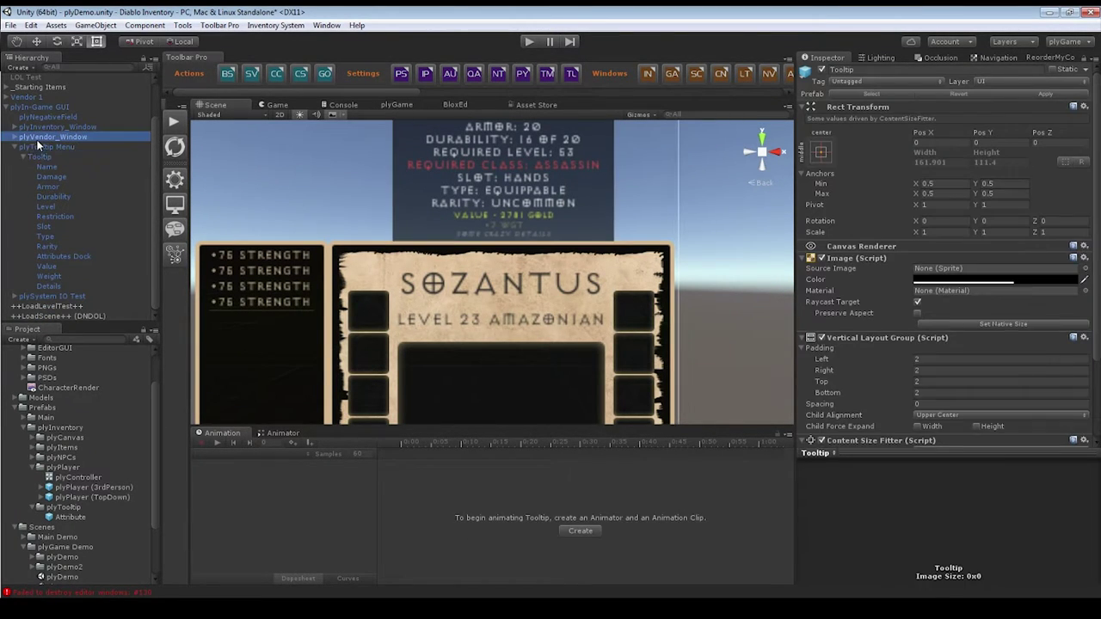
Inspect the tooltip's Item reference and open the plyTooltip Menu's plyBlox logic.
{"action": "scroll", "coordinate": [964, 433], "scroll_direction": "down", "scroll_amount": 1}
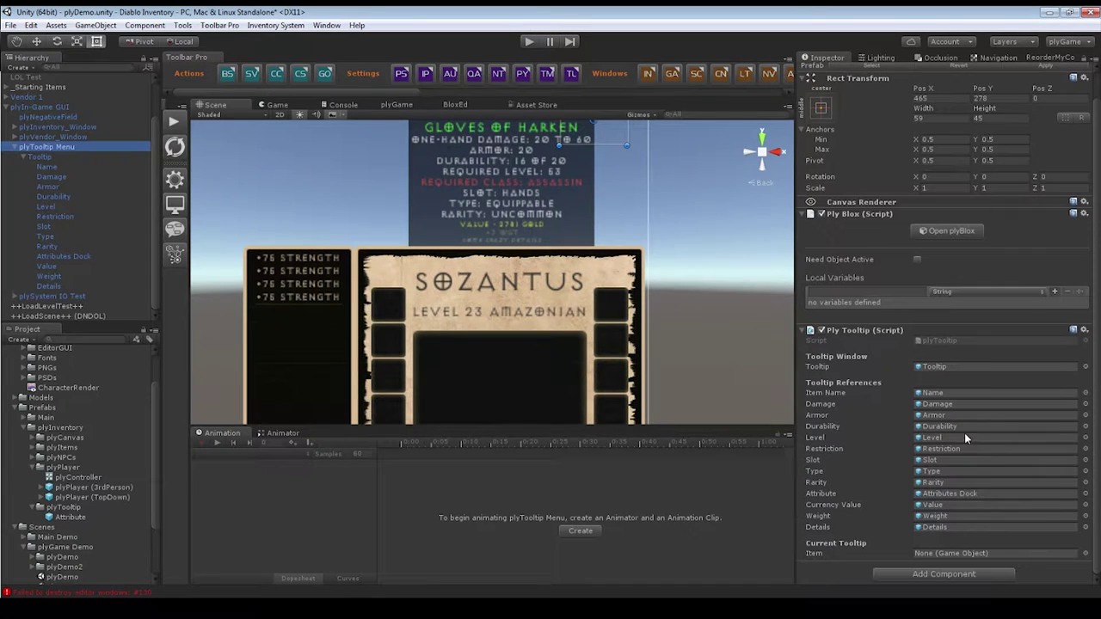
{"action": "left_click", "coordinate": [849, 555]}
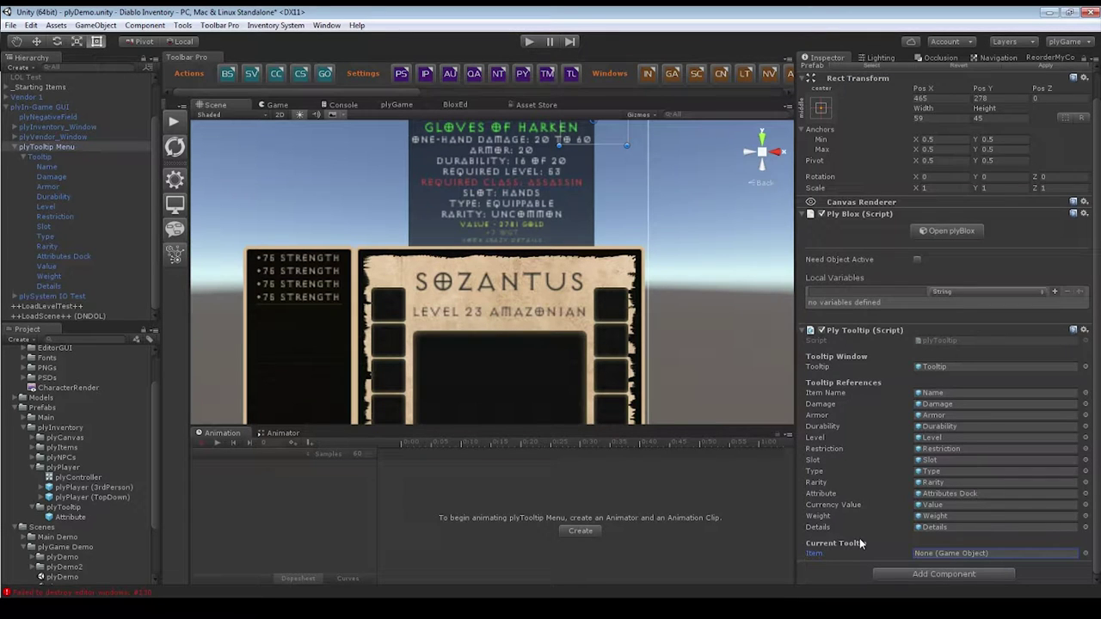
{"action": "left_click", "coordinate": [922, 231]}
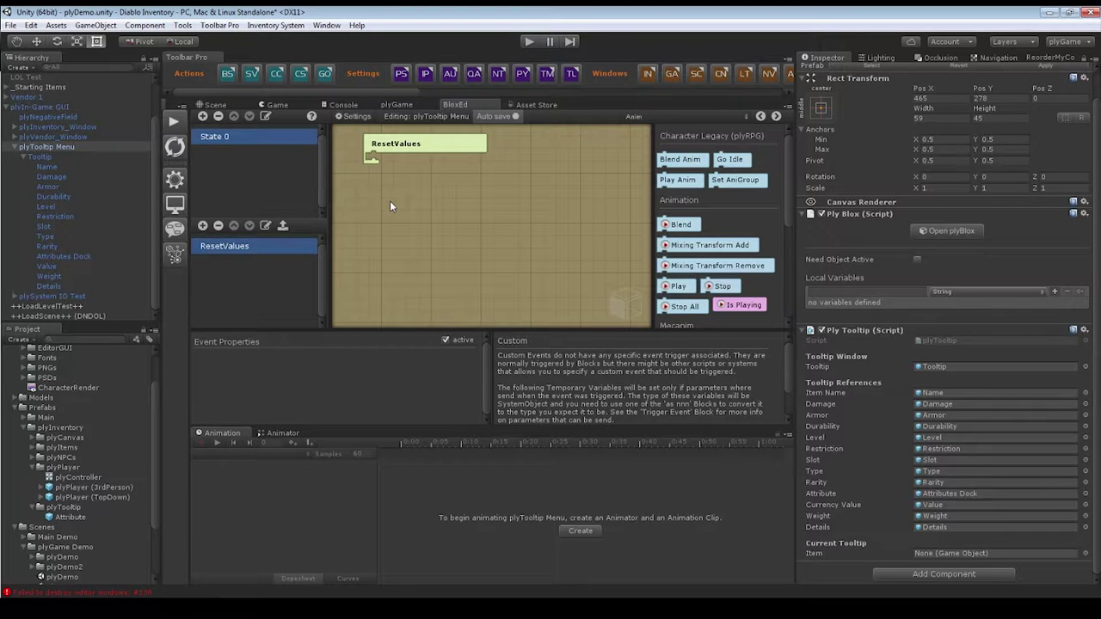
In the Scene view, collapse the tooltip foldouts, select plyVendor_Window, then the IO Test's Save button.
{"action": "left_click", "coordinate": [214, 105]}
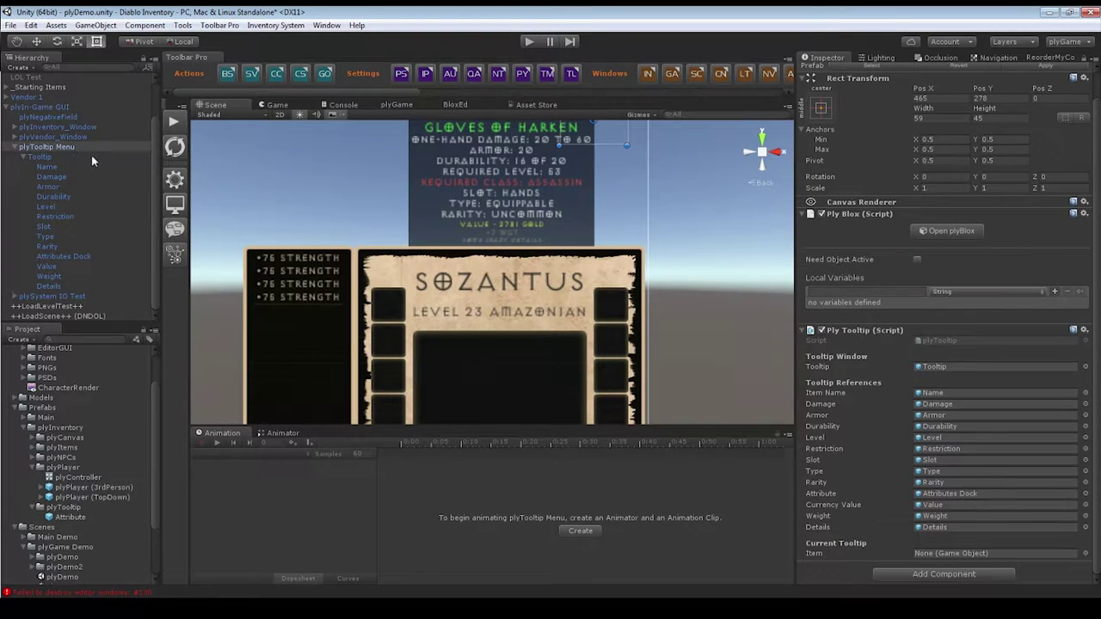
{"action": "left_click", "coordinate": [24, 158]}
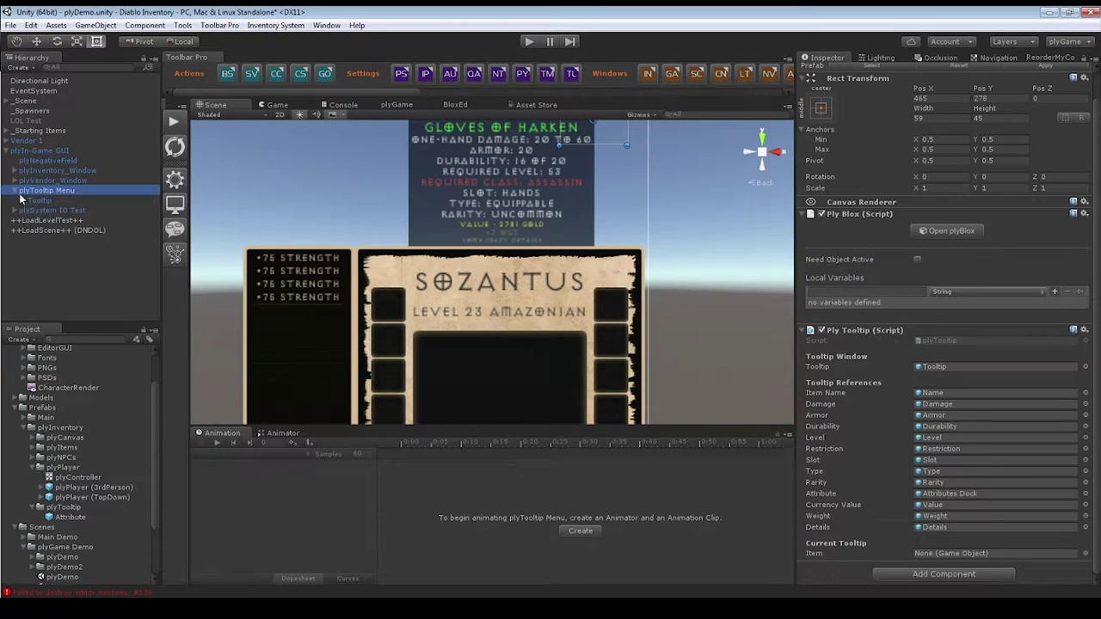
{"action": "left_click", "coordinate": [16, 191]}
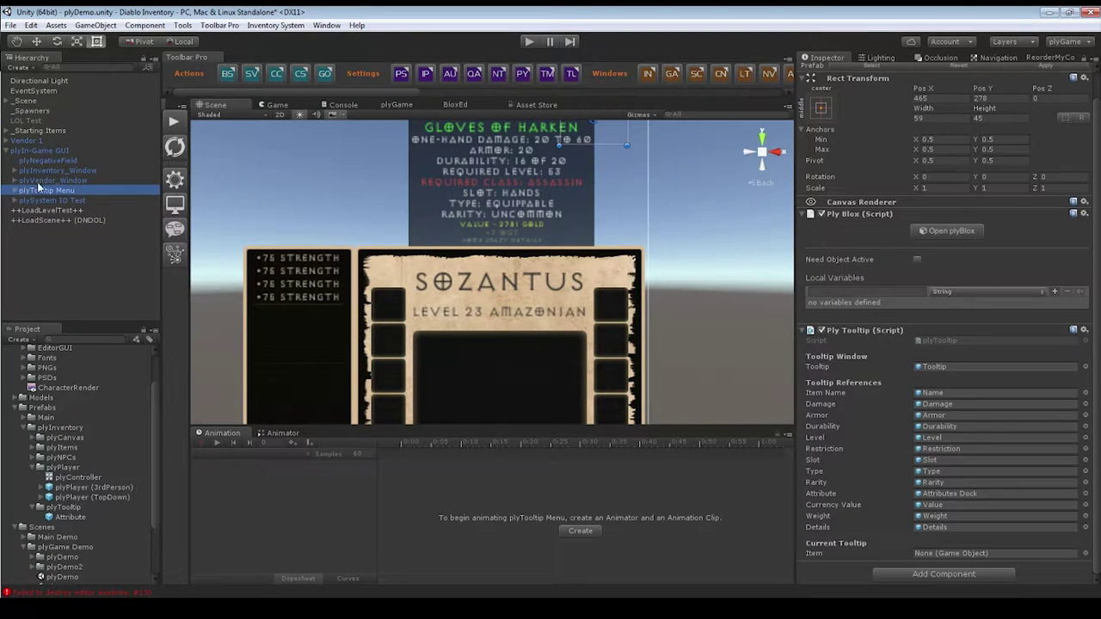
{"action": "left_click", "coordinate": [42, 182]}
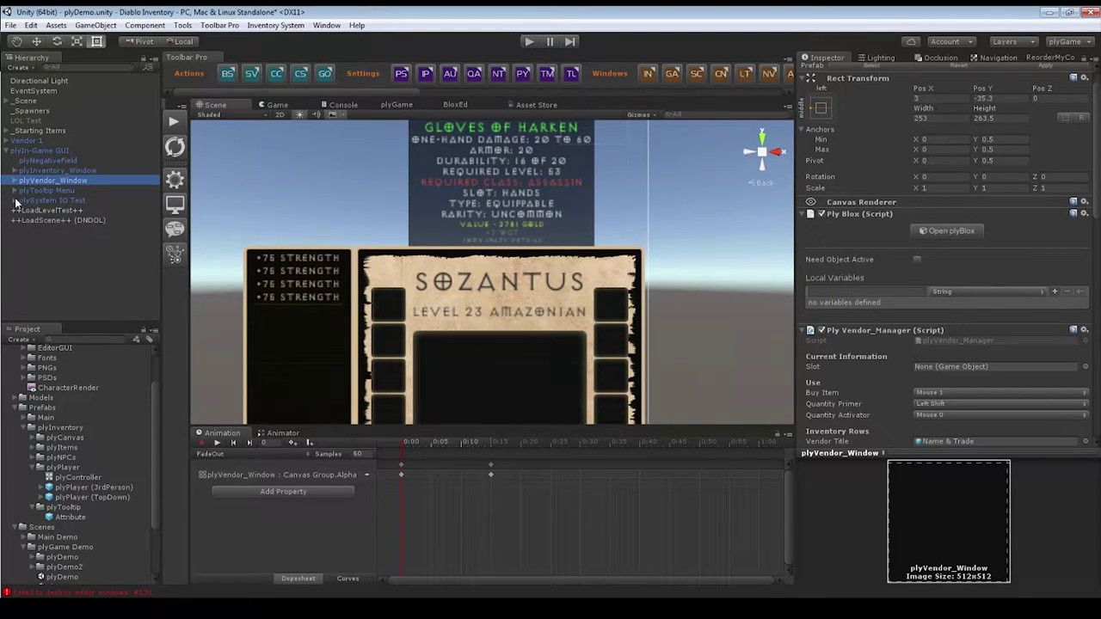
{"action": "left_click", "coordinate": [15, 201]}
{"action": "left_click", "coordinate": [32, 211]}
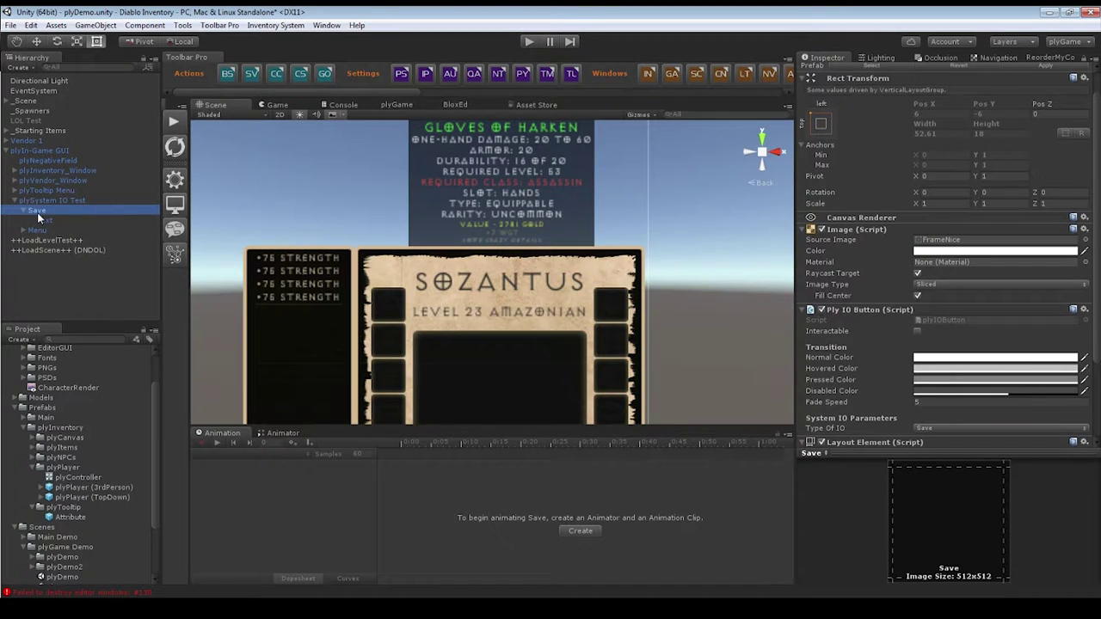
Select plySystem IO Test, review its Ply IO_Manager, and open its plyBlox Save event.
{"action": "left_click", "coordinate": [45, 200]}
{"action": "scroll", "coordinate": [882, 274], "scroll_direction": "down", "scroll_amount": 2}
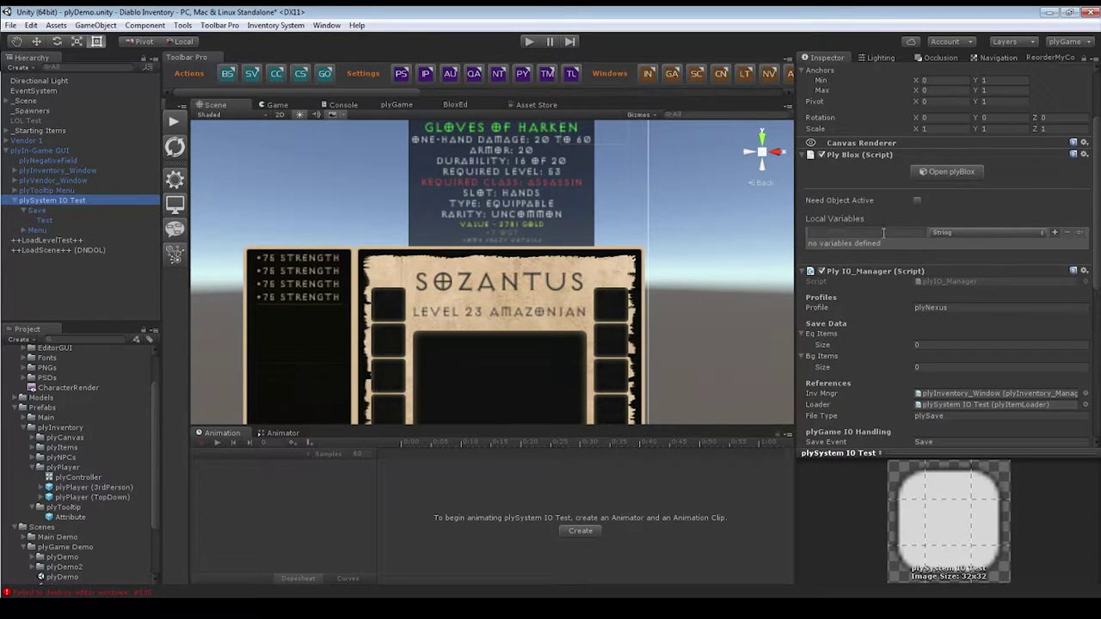
{"action": "left_click", "coordinate": [918, 177]}
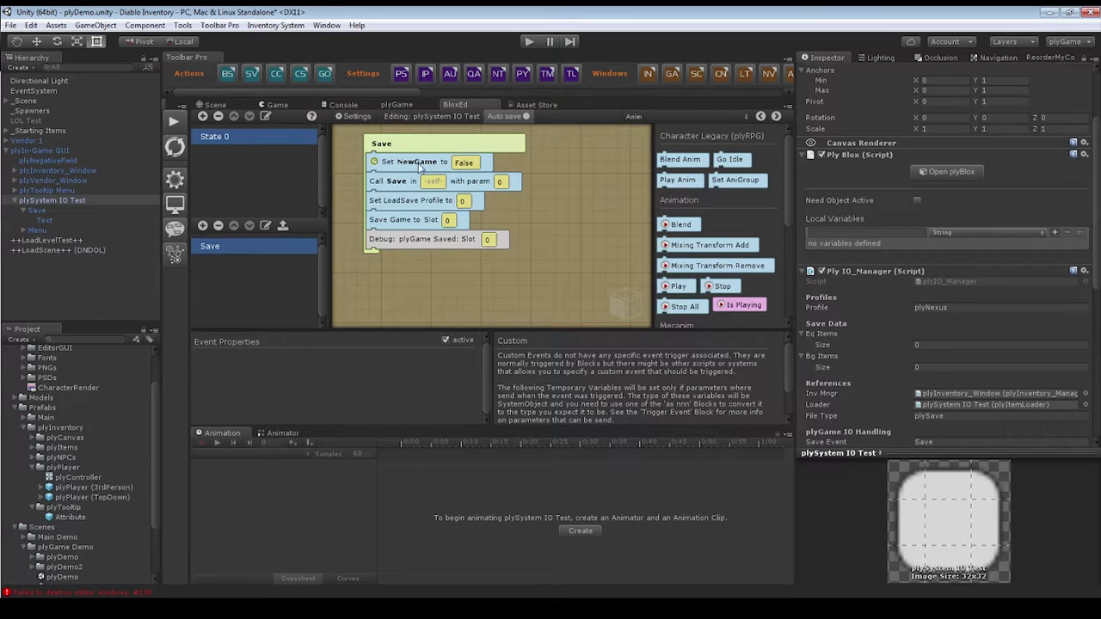
Switch the block palette to the IO category and select the Set LoadSave Profile block.
{"action": "left_click", "coordinate": [675, 116]}
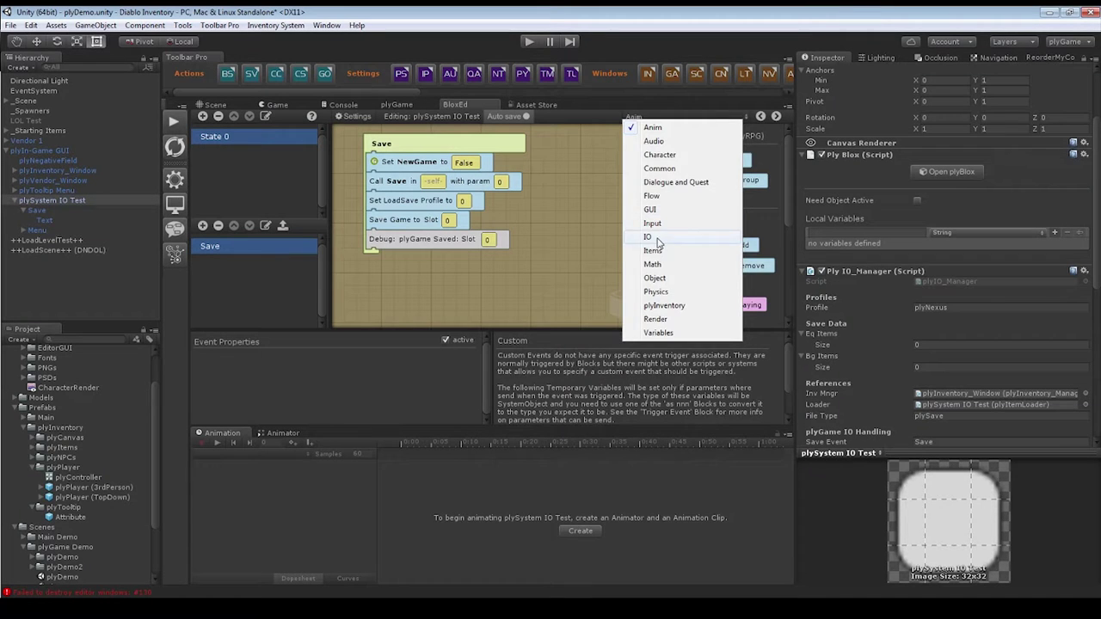
{"action": "left_click", "coordinate": [656, 240]}
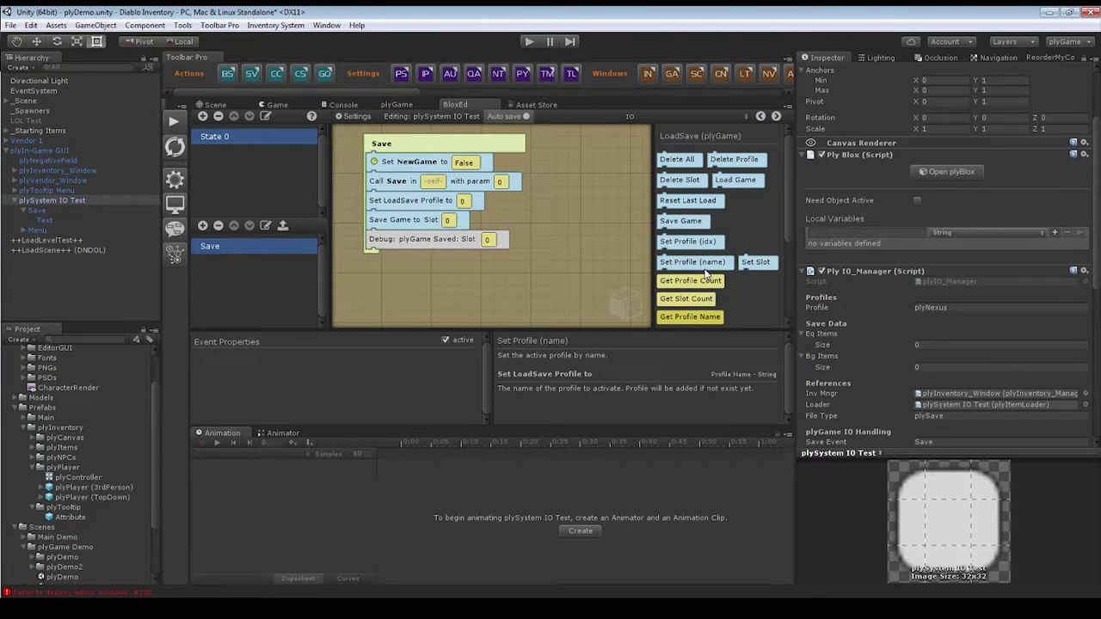
{"action": "left_click", "coordinate": [458, 203]}
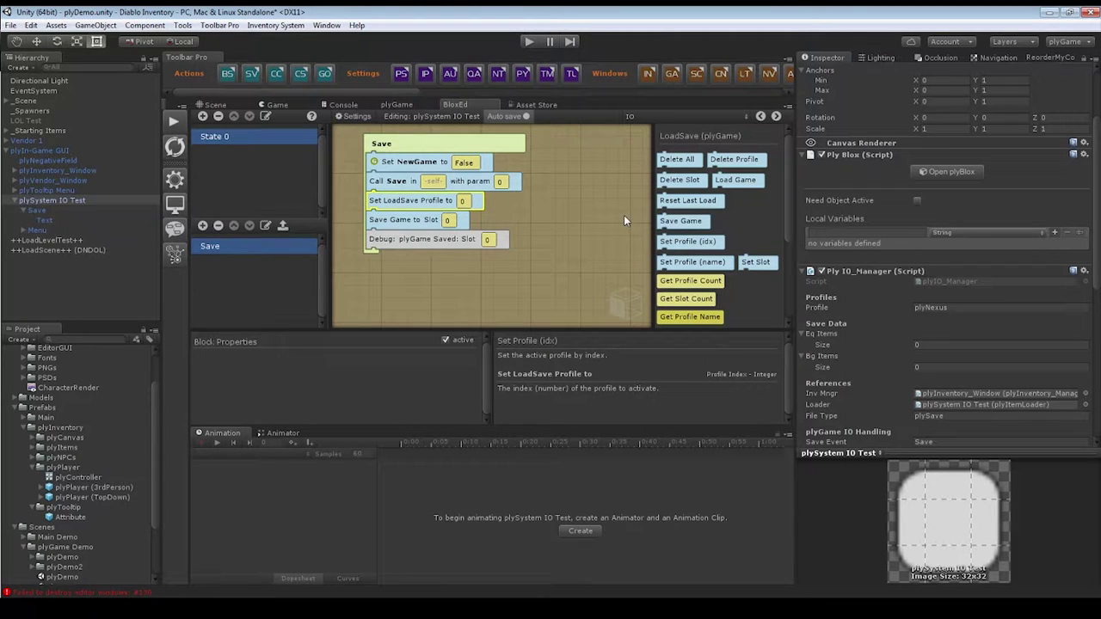
Insert a Set Profile (name) block above Save Game to Slot, discarding an extra index block.
{"action": "left_click_drag", "start_coordinate": [685, 280], "coordinate": [684, 282]}
{"action": "left_click_drag", "start_coordinate": [687, 242], "coordinate": [446, 219]}
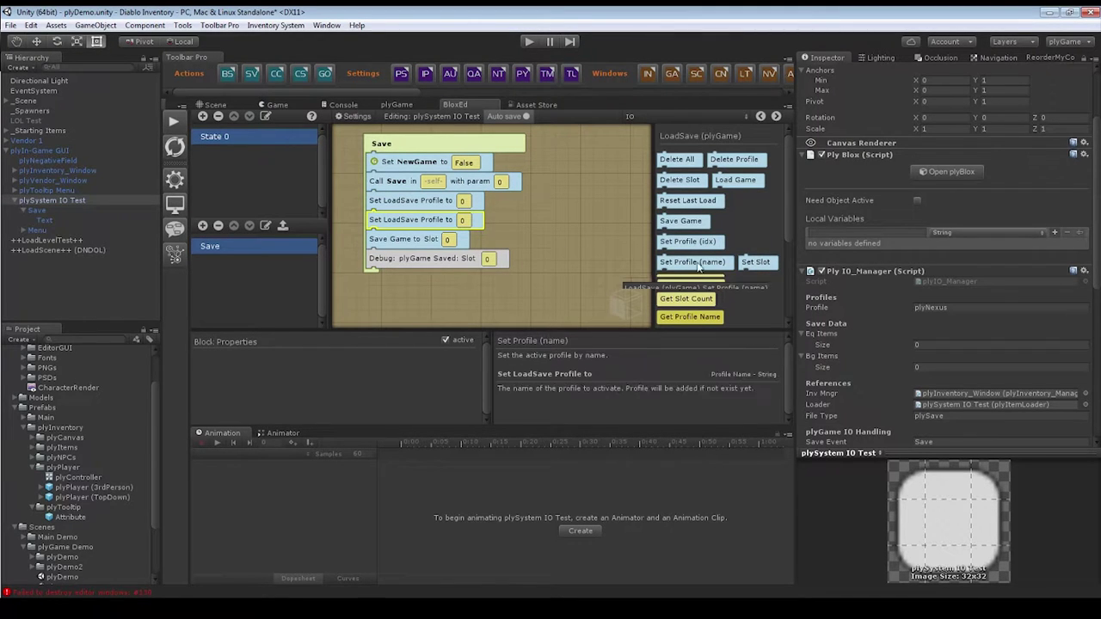
{"action": "key", "text": "Delete"}
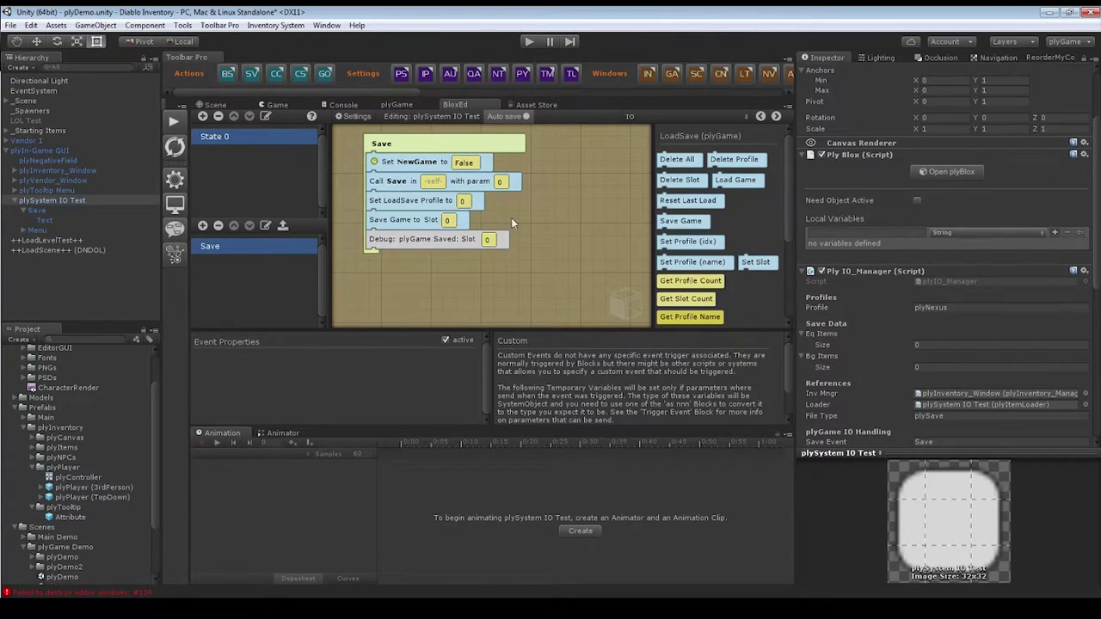
{"action": "left_click_drag", "start_coordinate": [692, 262], "coordinate": [438, 222]}
Check the new block's ABC profile value, then delete the profile-by-name block.
{"action": "left_click", "coordinate": [467, 221]}
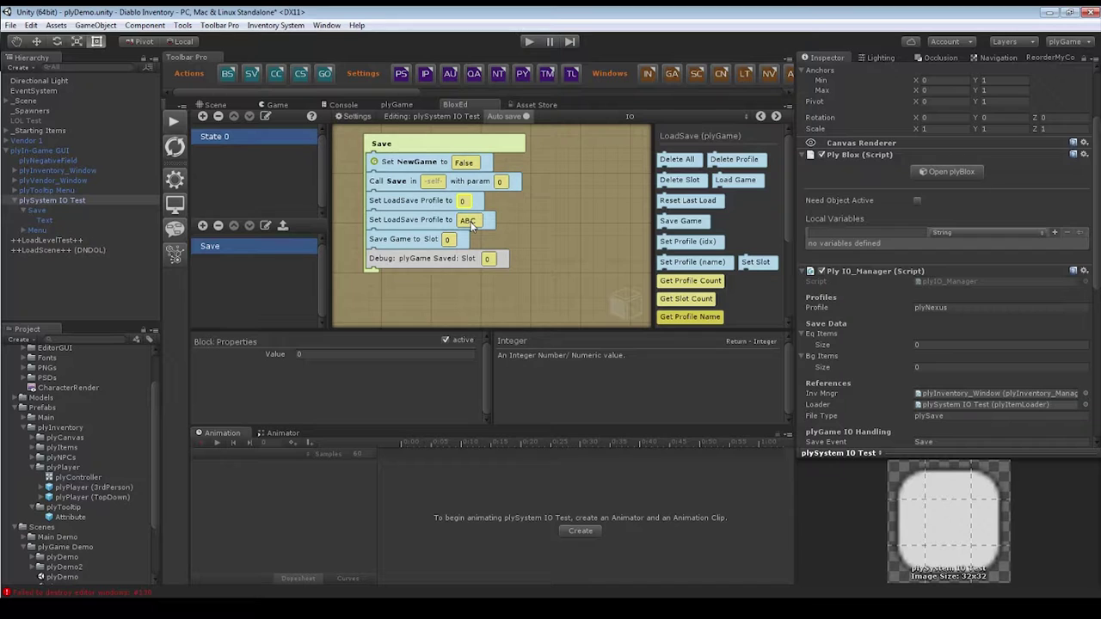
{"action": "left_click", "coordinate": [442, 223]}
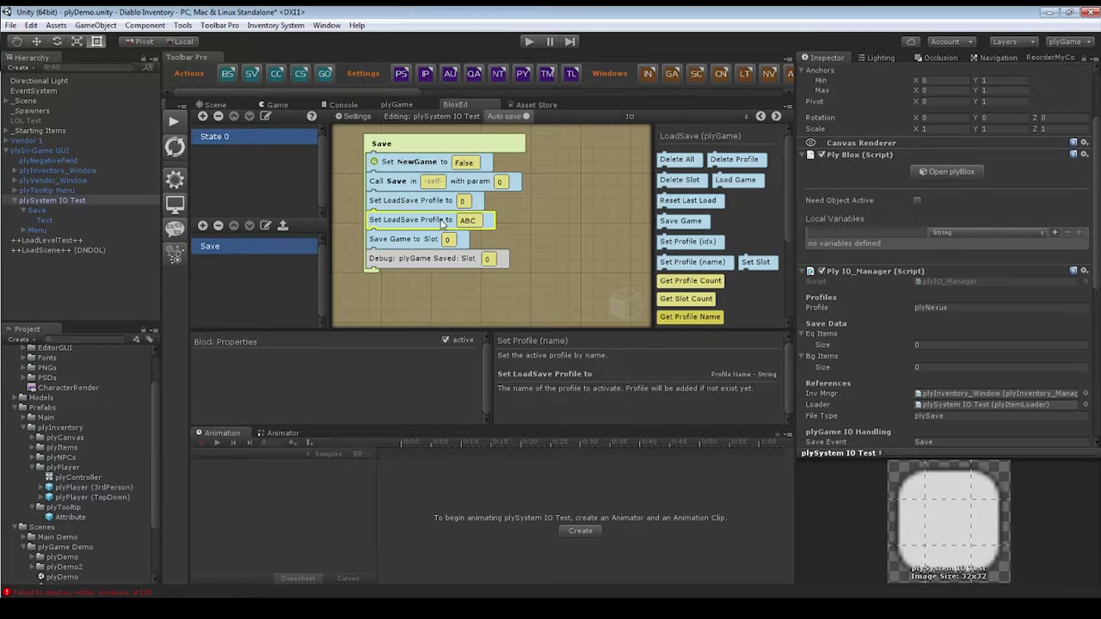
{"action": "key", "text": "Delete"}
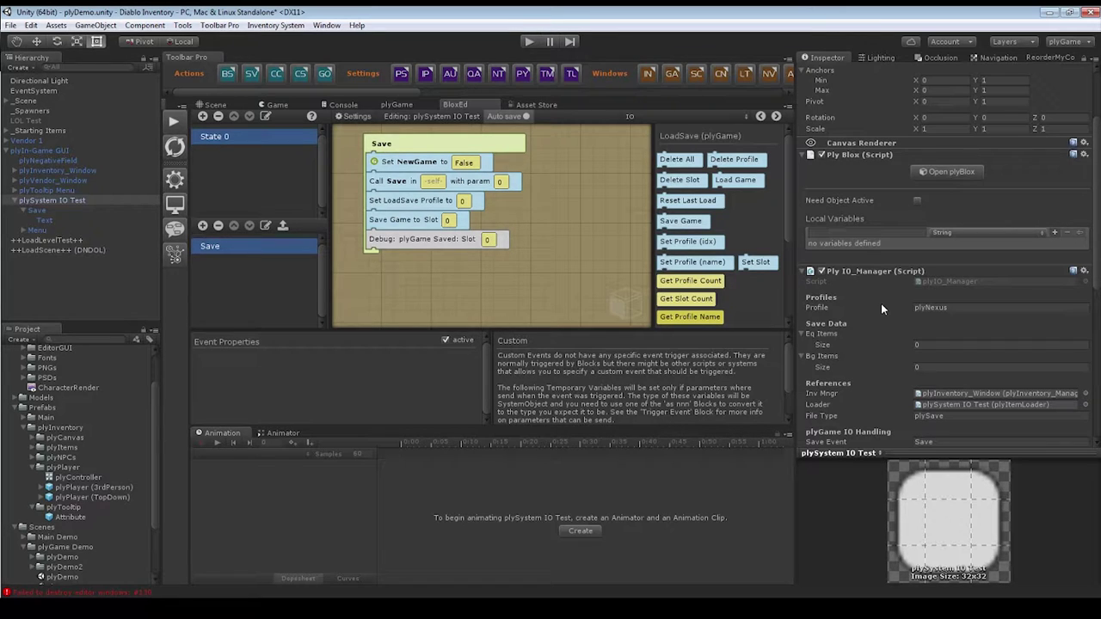
{"action": "left_click", "coordinate": [842, 308]}
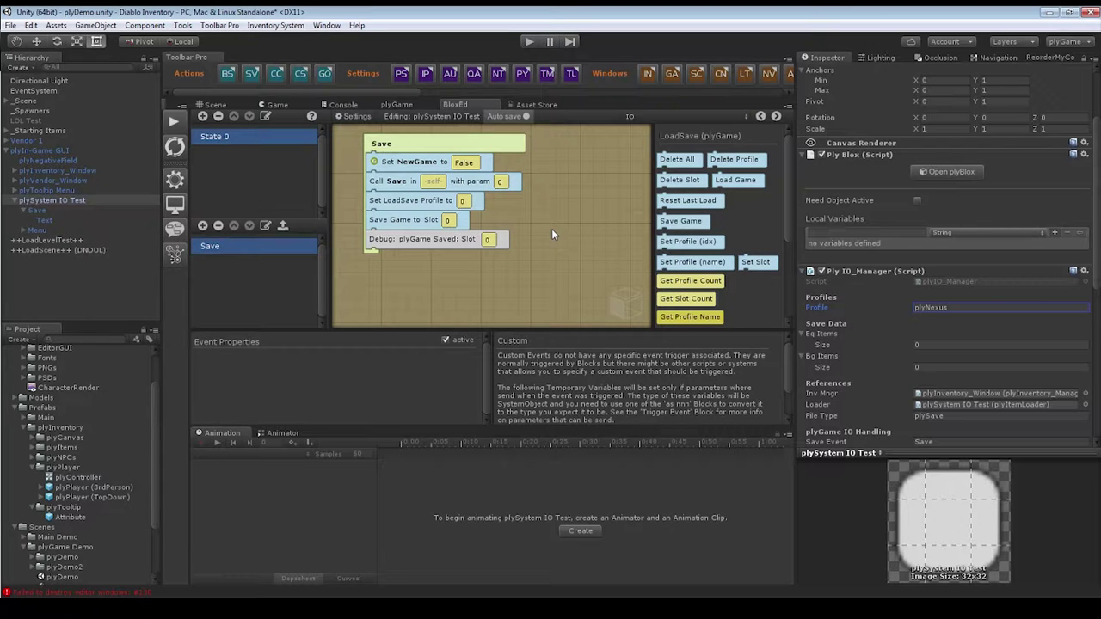
{"action": "left_click_drag", "start_coordinate": [481, 221], "coordinate": [493, 198]}
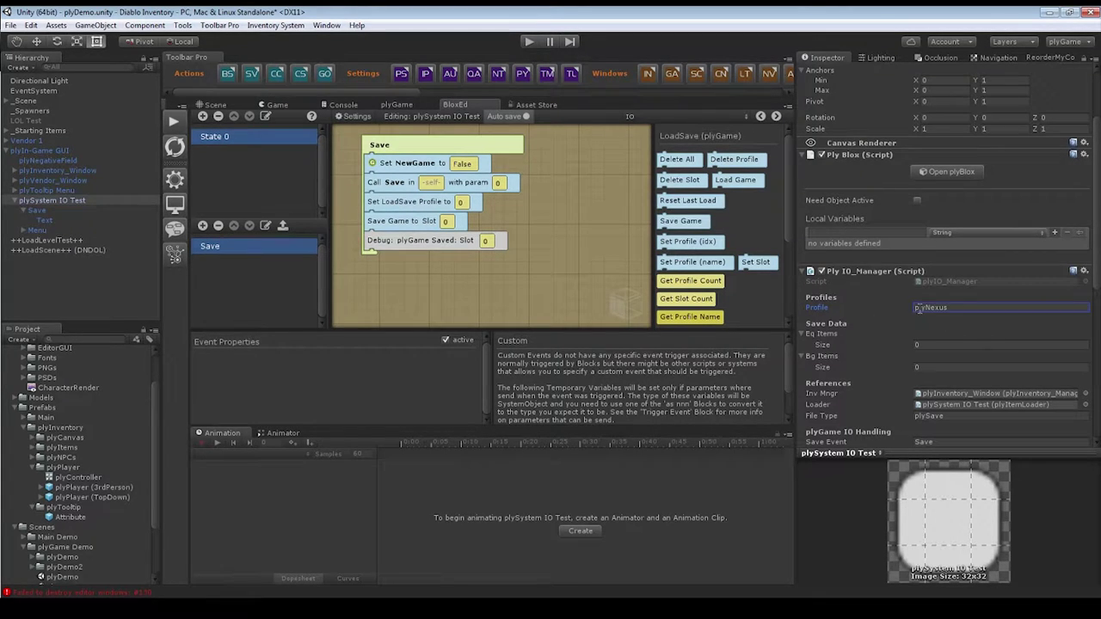
{"action": "key", "text": "ctrl+a"}
{"action": "left_click_drag", "start_coordinate": [703, 261], "coordinate": [443, 240]}
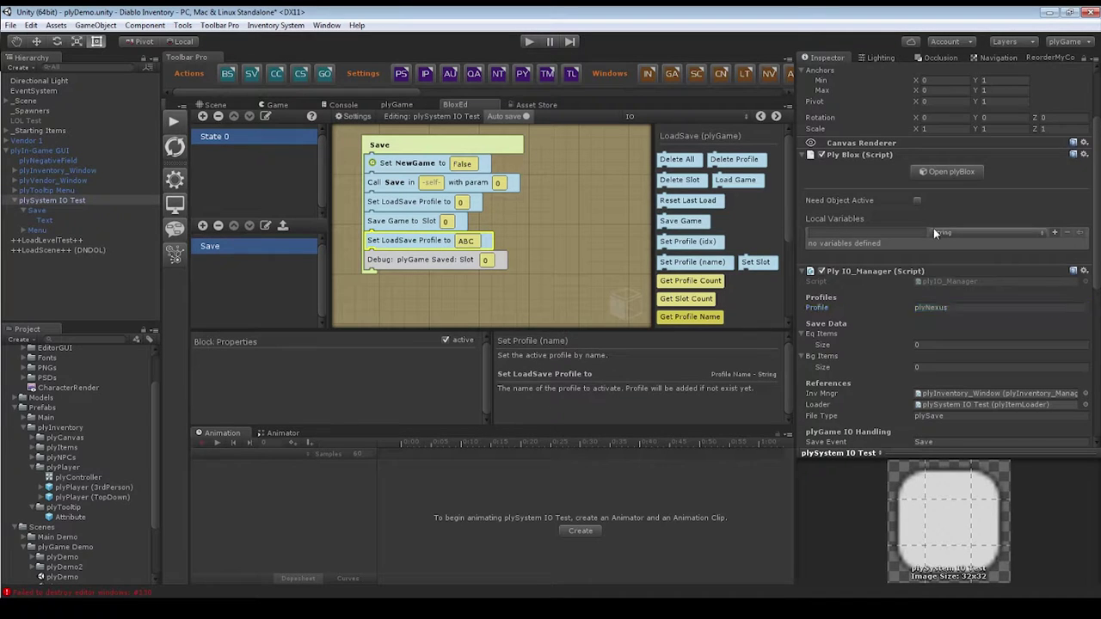
{"action": "left_click", "coordinate": [951, 307]}
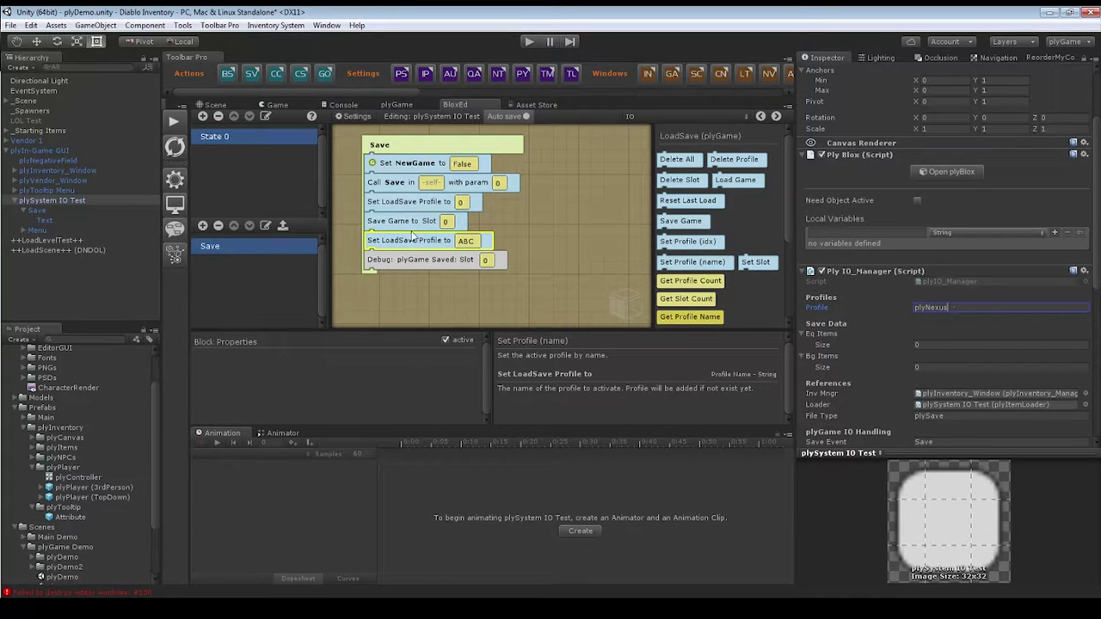
{"action": "left_click", "coordinate": [465, 242]}
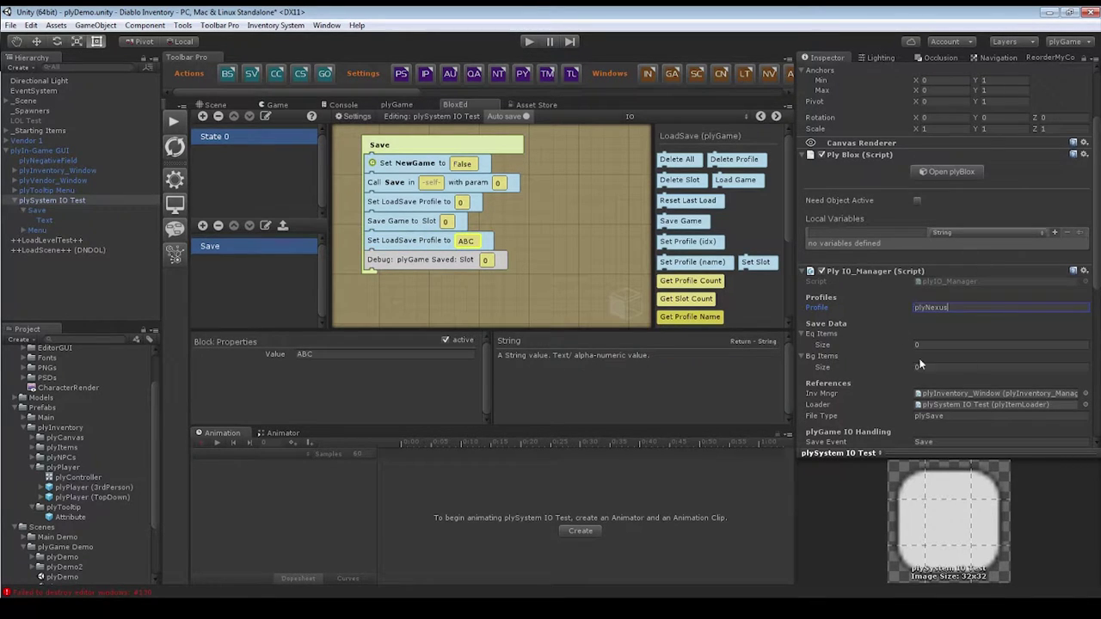
{"action": "left_click", "coordinate": [447, 246]}
{"action": "key", "text": "Delete"}
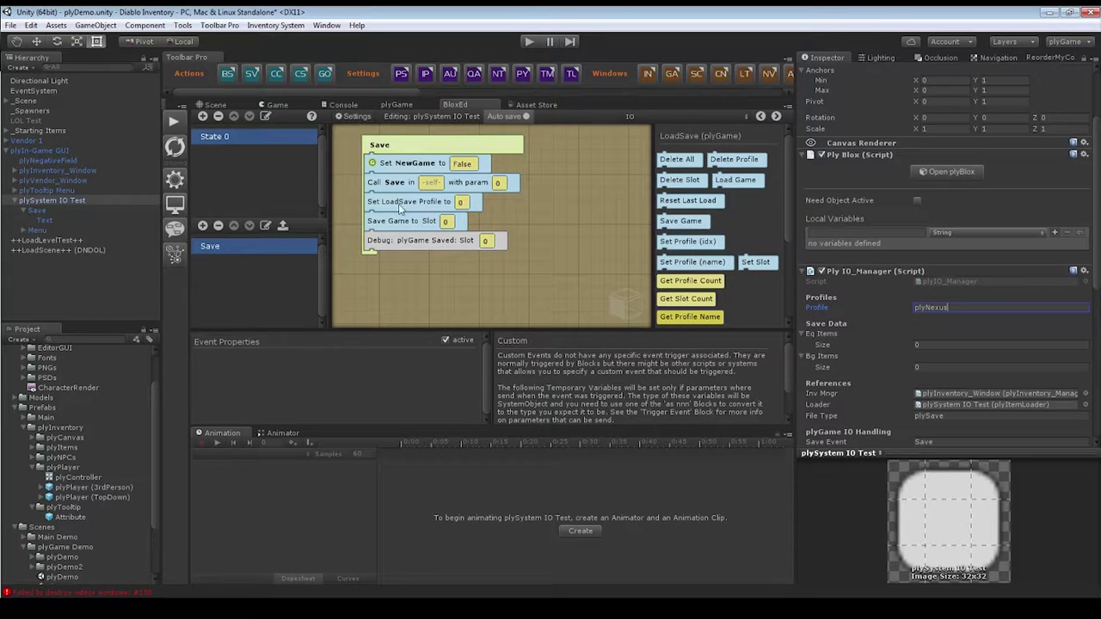
{"action": "left_click", "coordinate": [462, 188]}
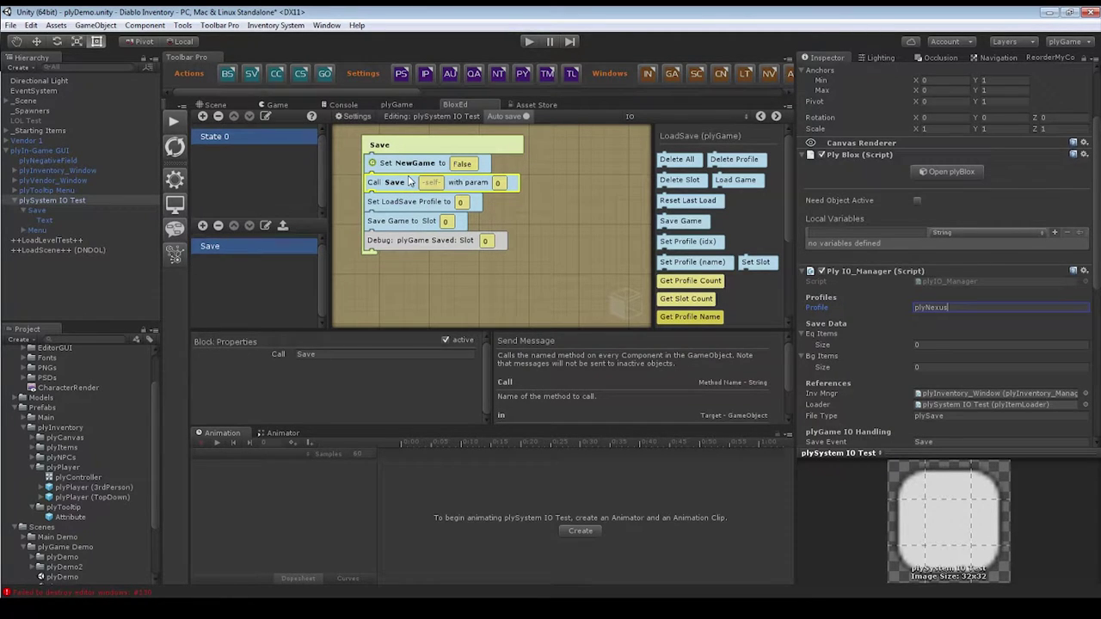
{"action": "scroll", "coordinate": [878, 299], "scroll_direction": "down", "scroll_amount": 3}
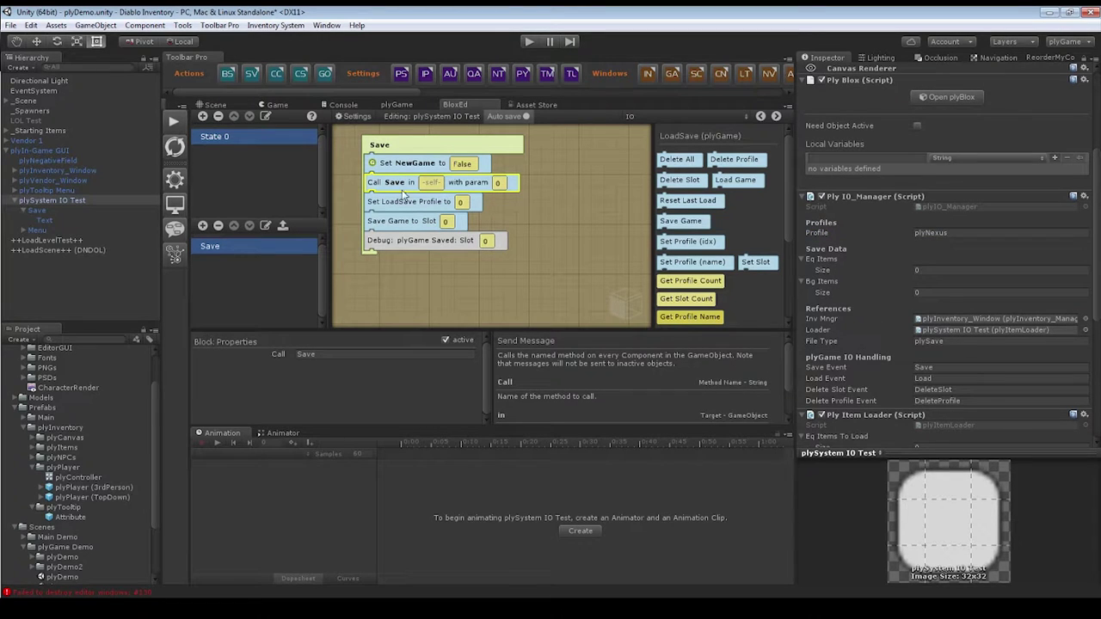
{"action": "left_click", "coordinate": [501, 185]}
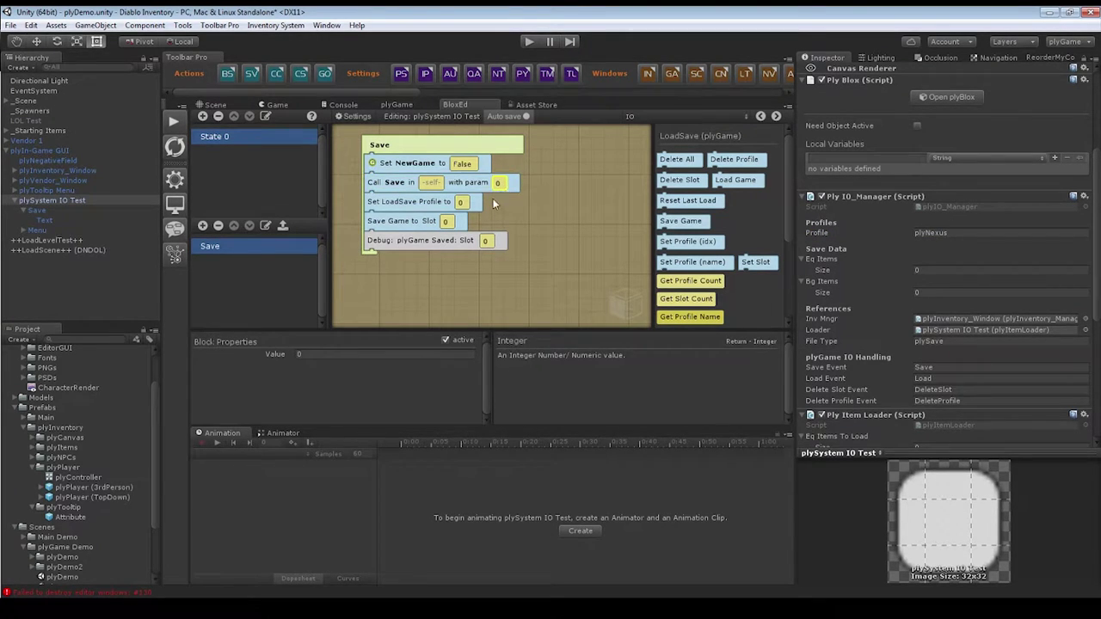
{"action": "left_click", "coordinate": [424, 206]}
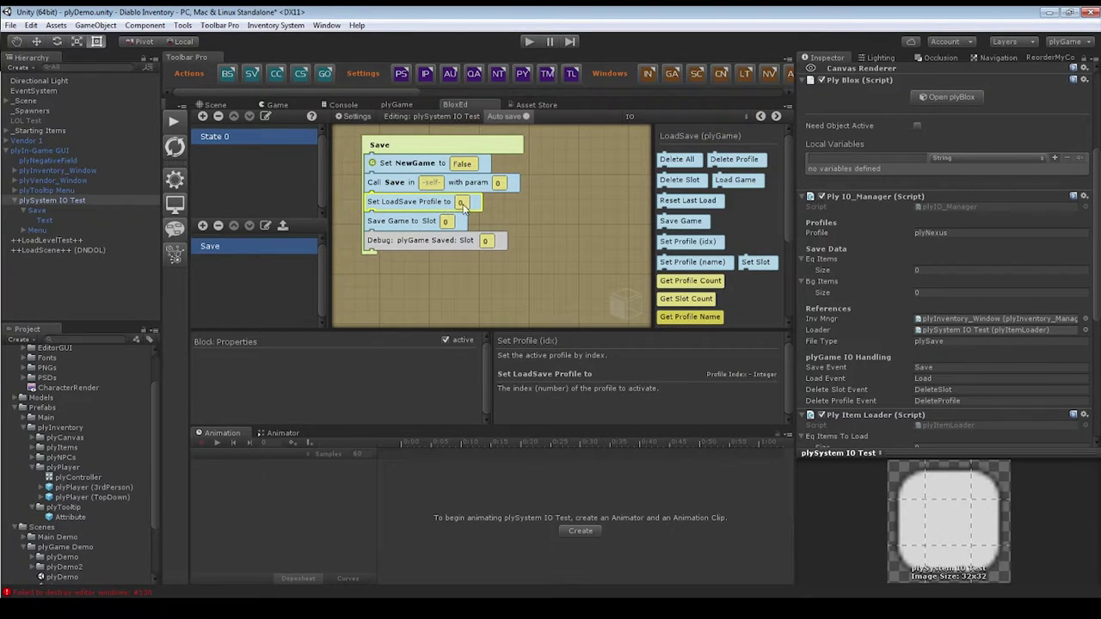
{"action": "left_click", "coordinate": [462, 204]}
{"action": "left_click", "coordinate": [442, 208]}
{"action": "left_click", "coordinate": [462, 204]}
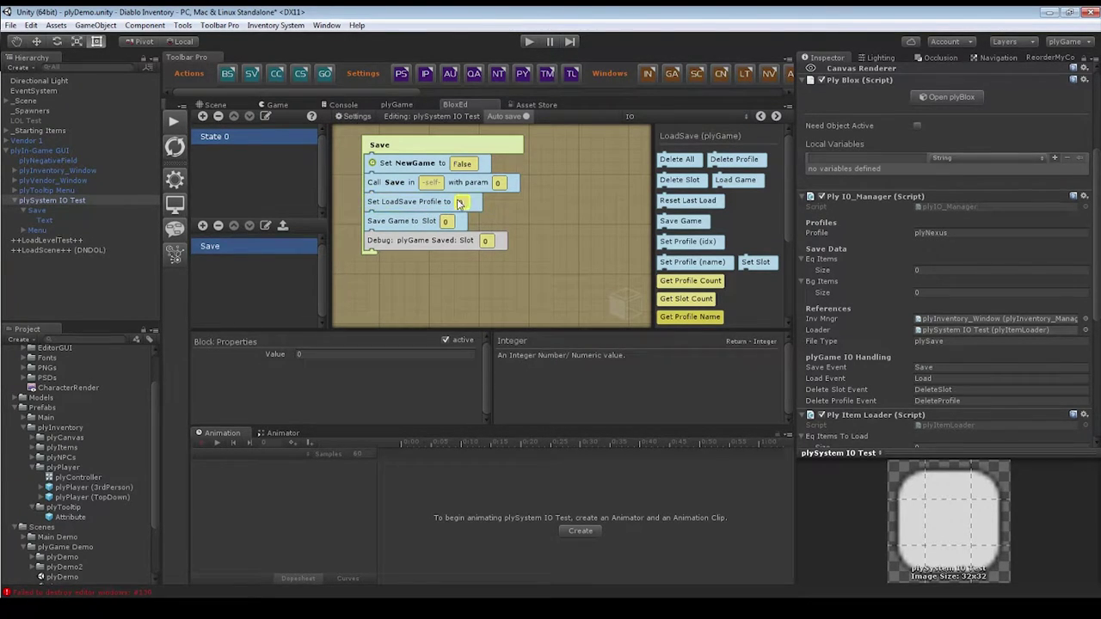
{"action": "left_click", "coordinate": [432, 219]}
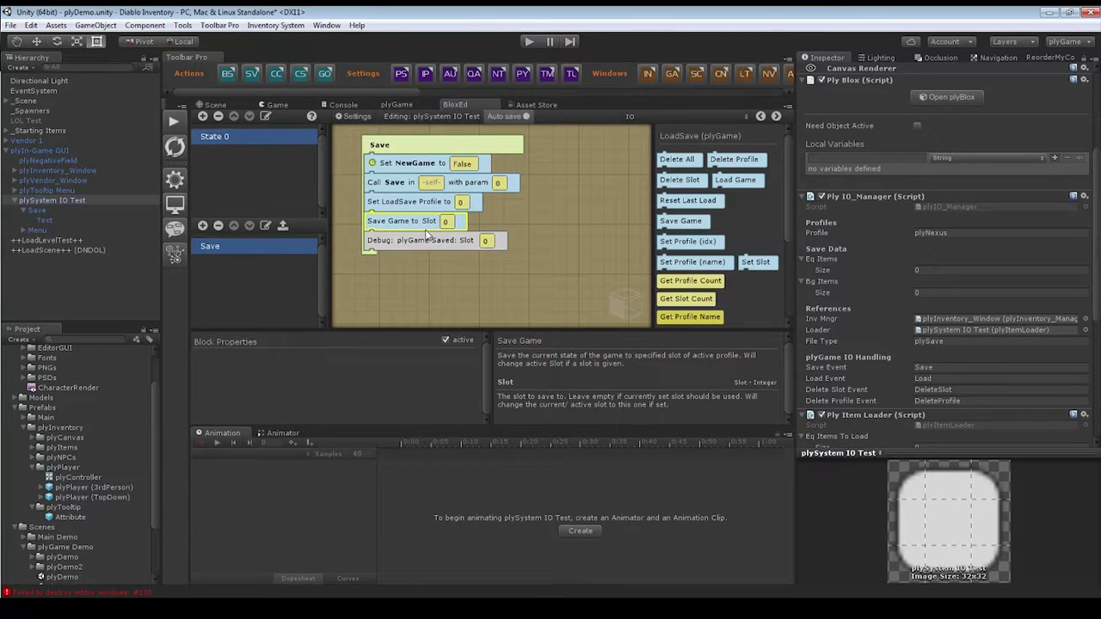
{"action": "left_click", "coordinate": [445, 222]}
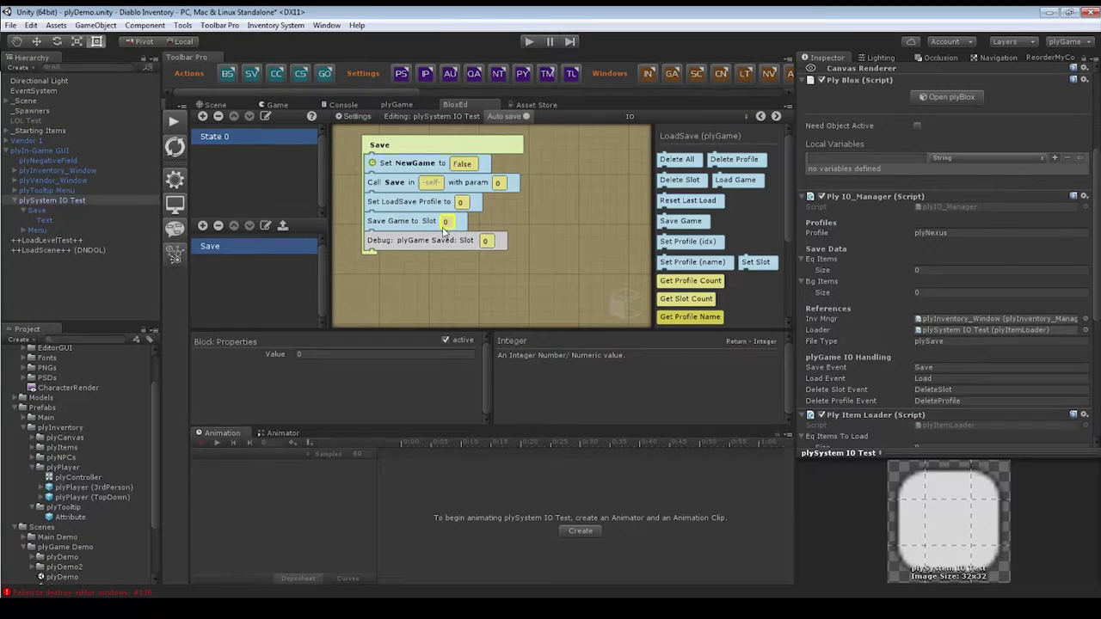
{"action": "left_click", "coordinate": [497, 183]}
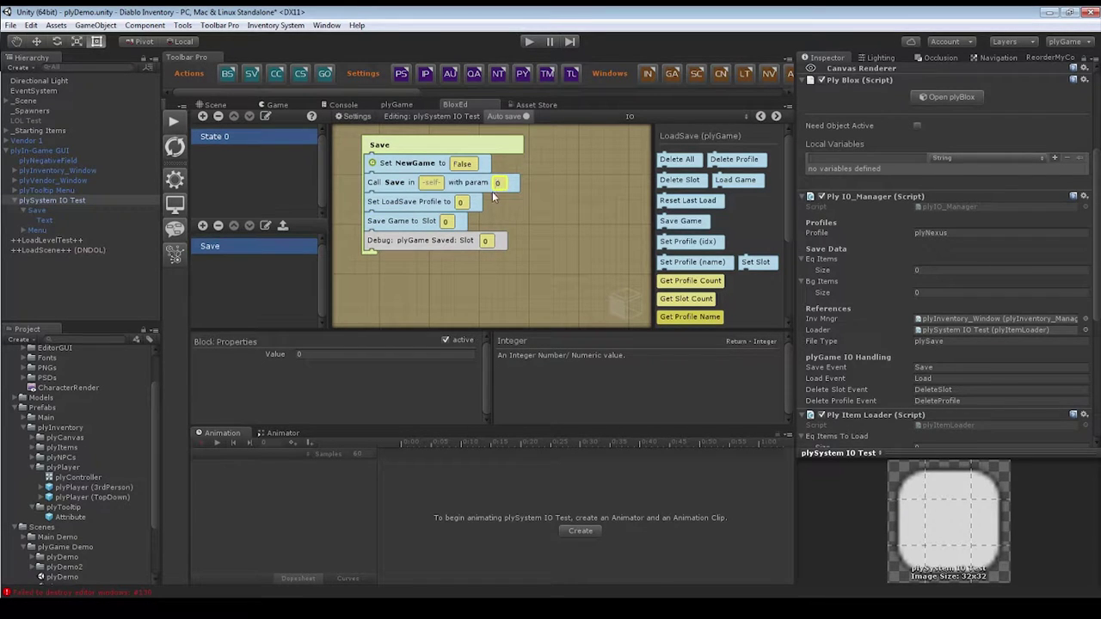
{"action": "left_click", "coordinate": [445, 222]}
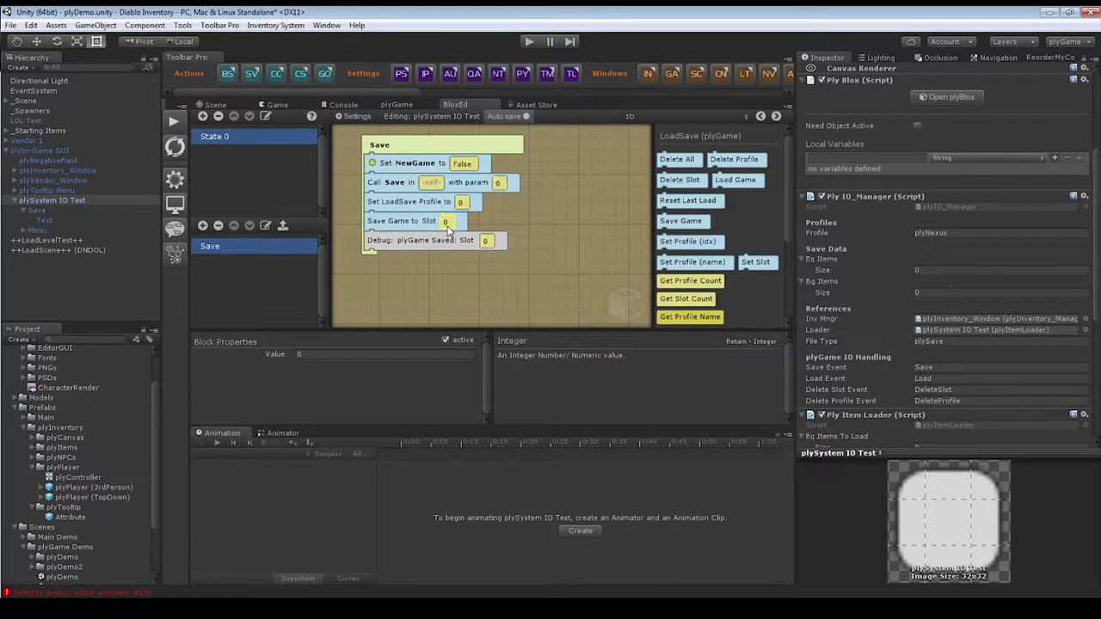
{"action": "left_click", "coordinate": [497, 184]}
{"action": "left_click", "coordinate": [444, 223]}
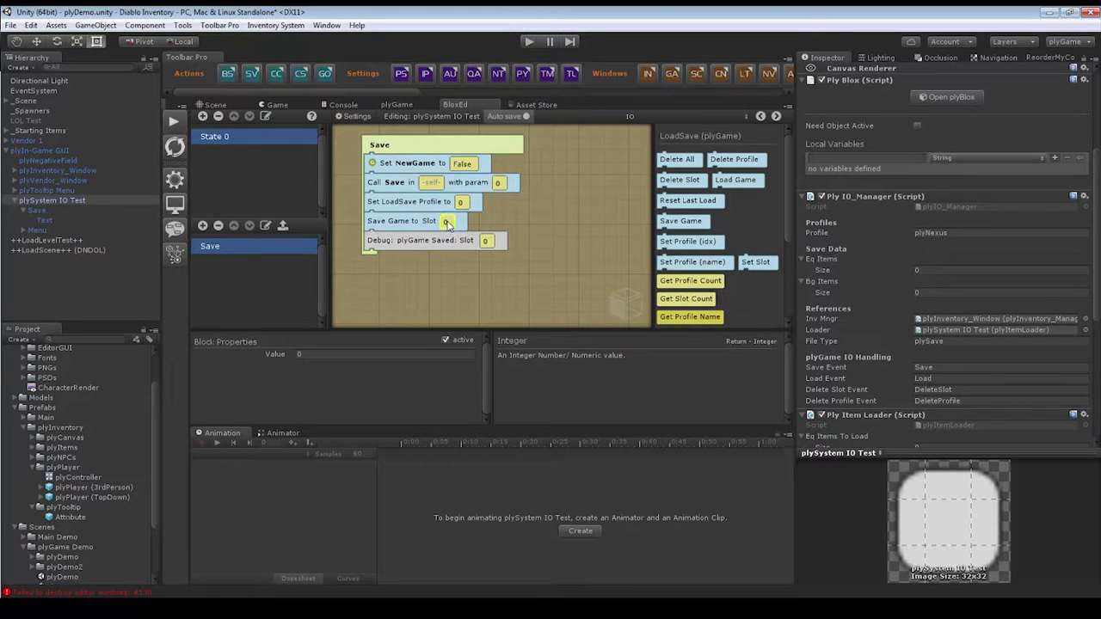
{"action": "left_click", "coordinate": [495, 184]}
{"action": "left_click", "coordinate": [935, 233]}
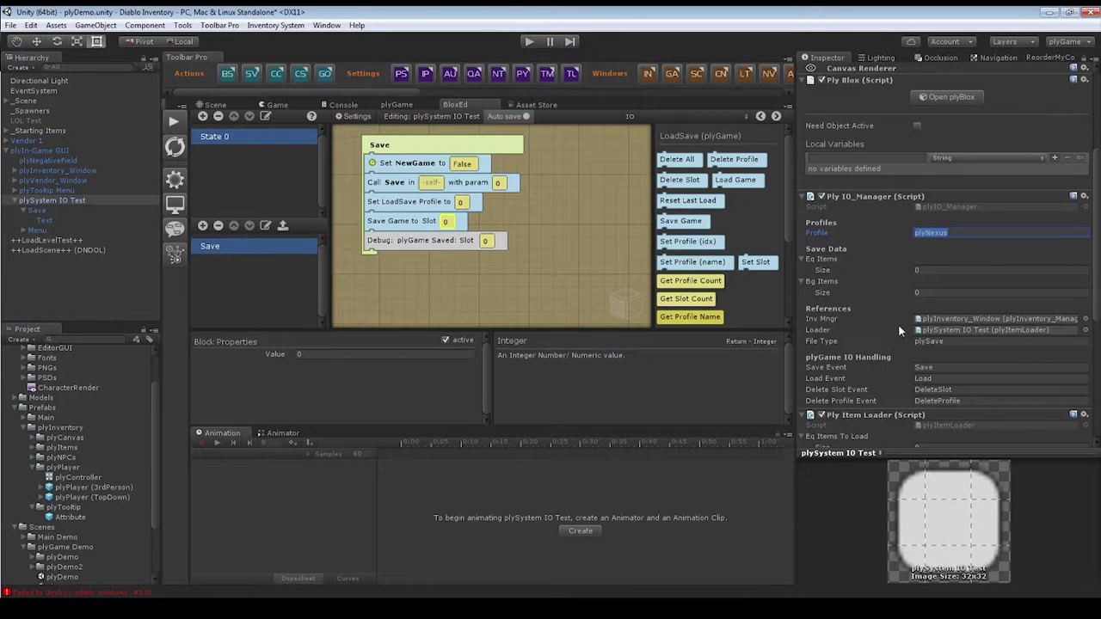
Focus the plySave File Type setting in the Inspector.
{"action": "left_click", "coordinate": [829, 343]}
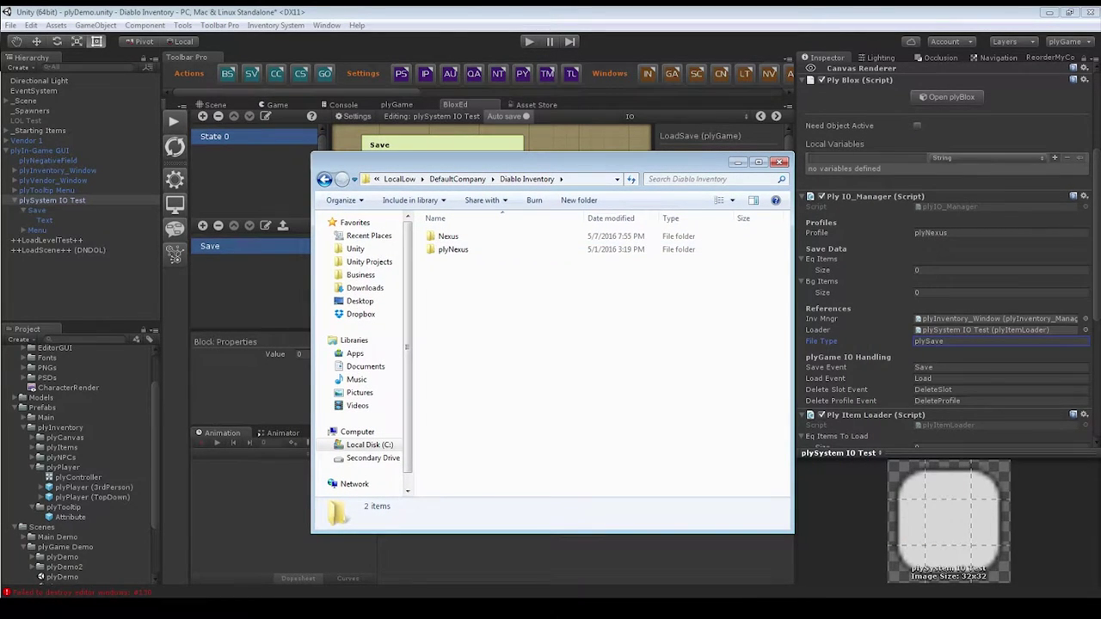
Navigate Explorer up to AppData, then down through LocalLow\DefaultCompany into Diablo Inventory.
{"action": "key", "text": "BackSpace"}
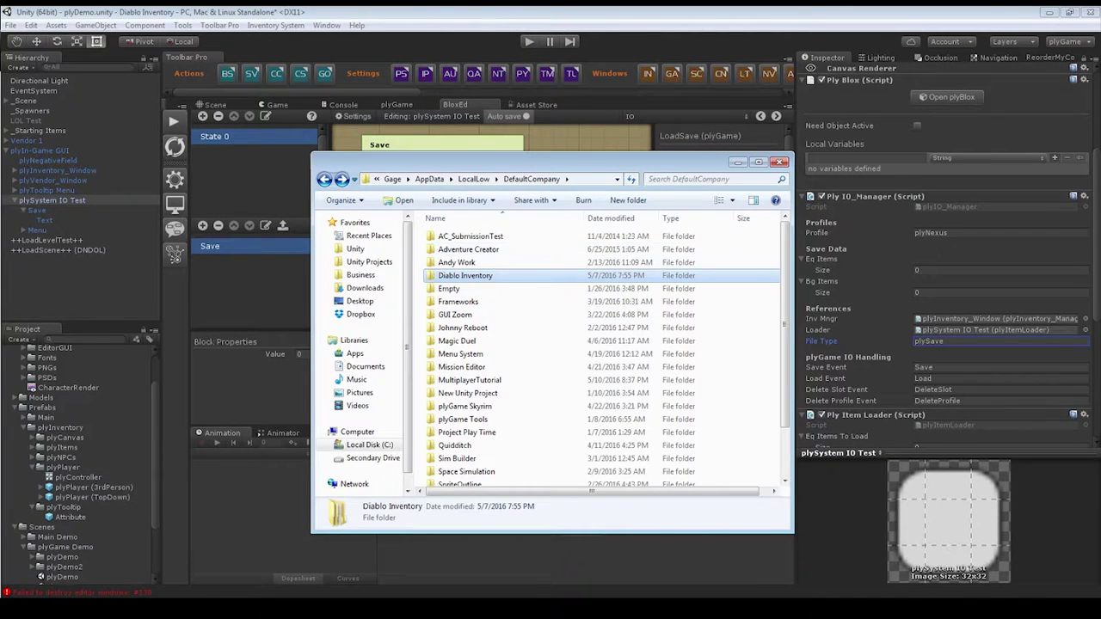
{"action": "key", "text": "BackSpace"}
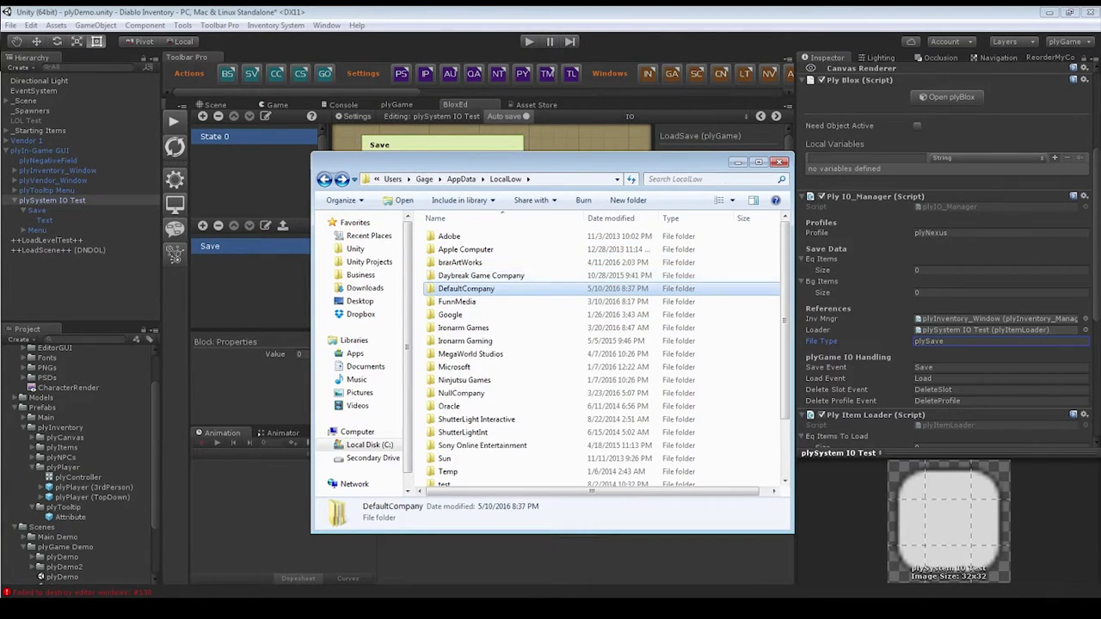
{"action": "key", "text": "BackSpace"}
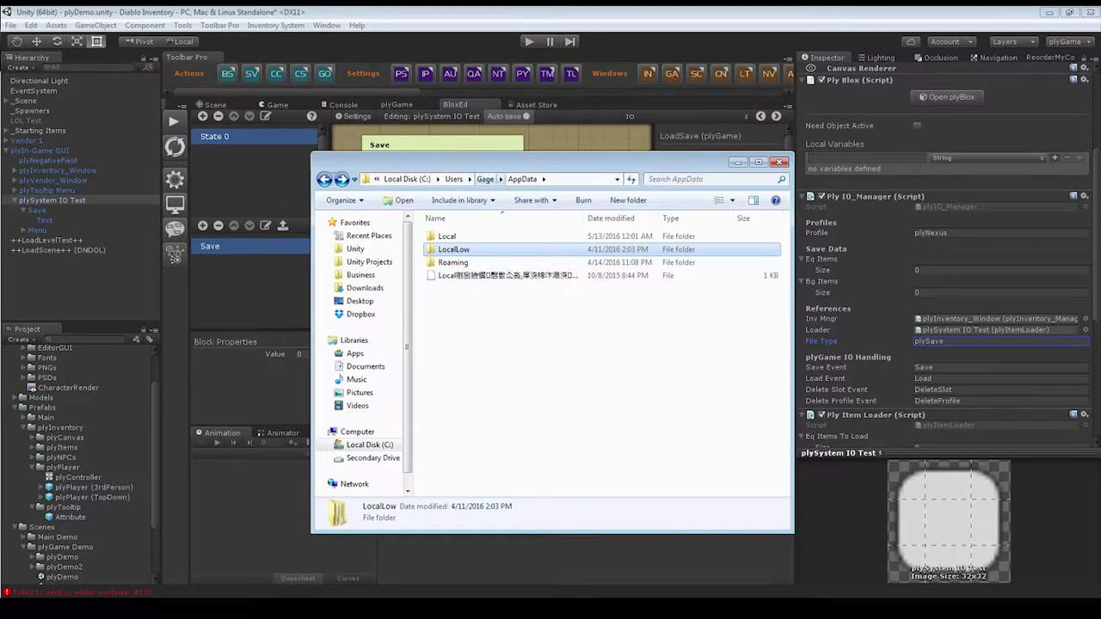
{"action": "key", "text": "BackSpace"}
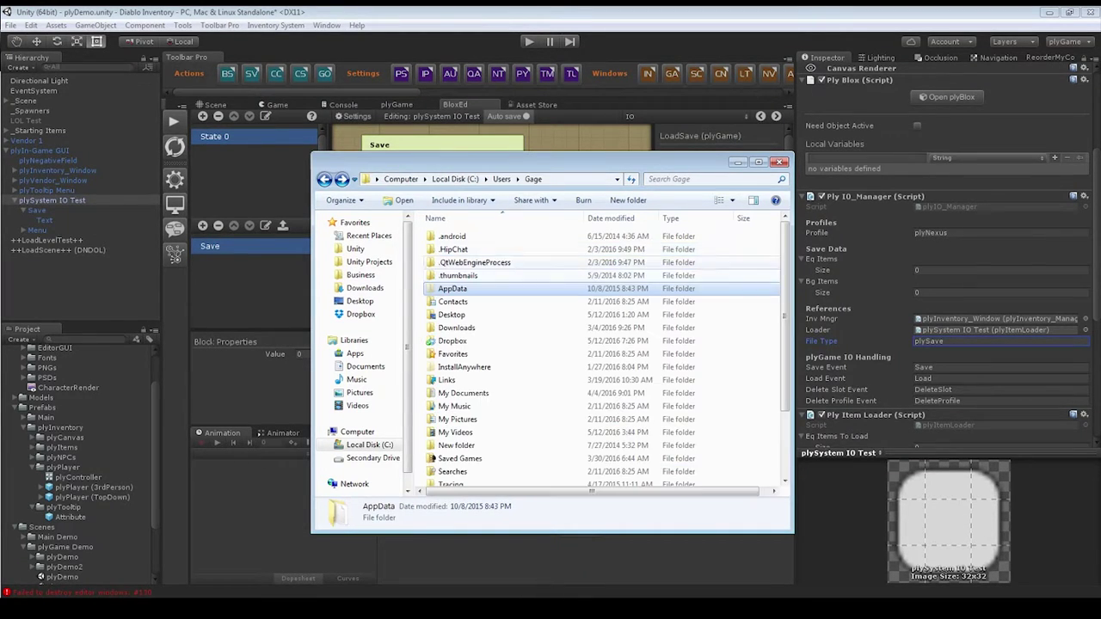
{"action": "key", "text": "Return"}
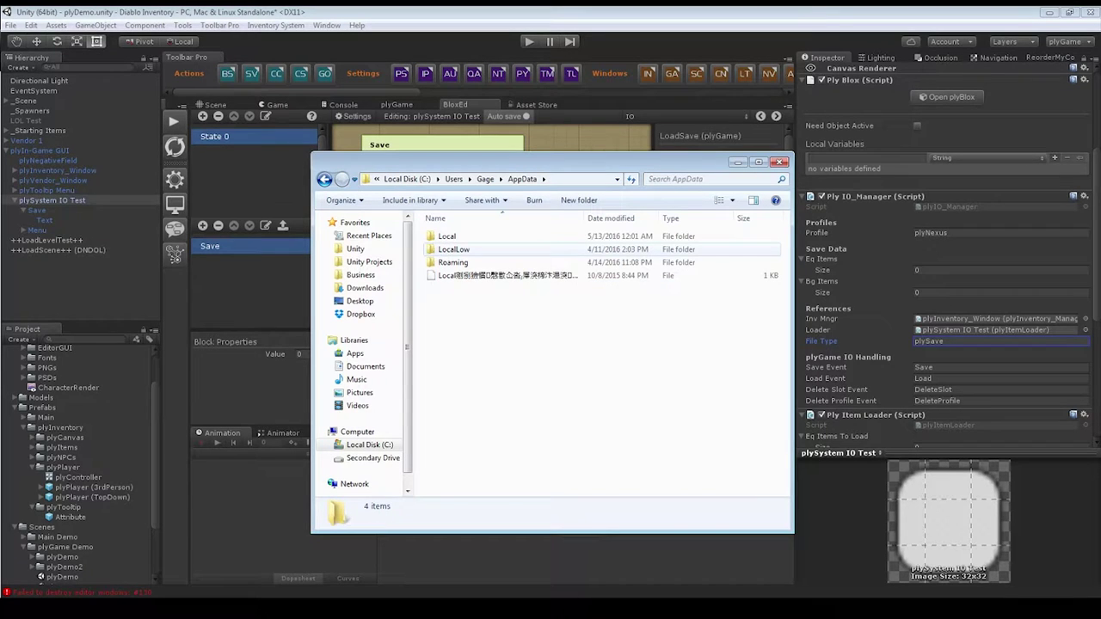
{"action": "left_click", "coordinate": [454, 249]}
{"action": "key", "text": "Return"}
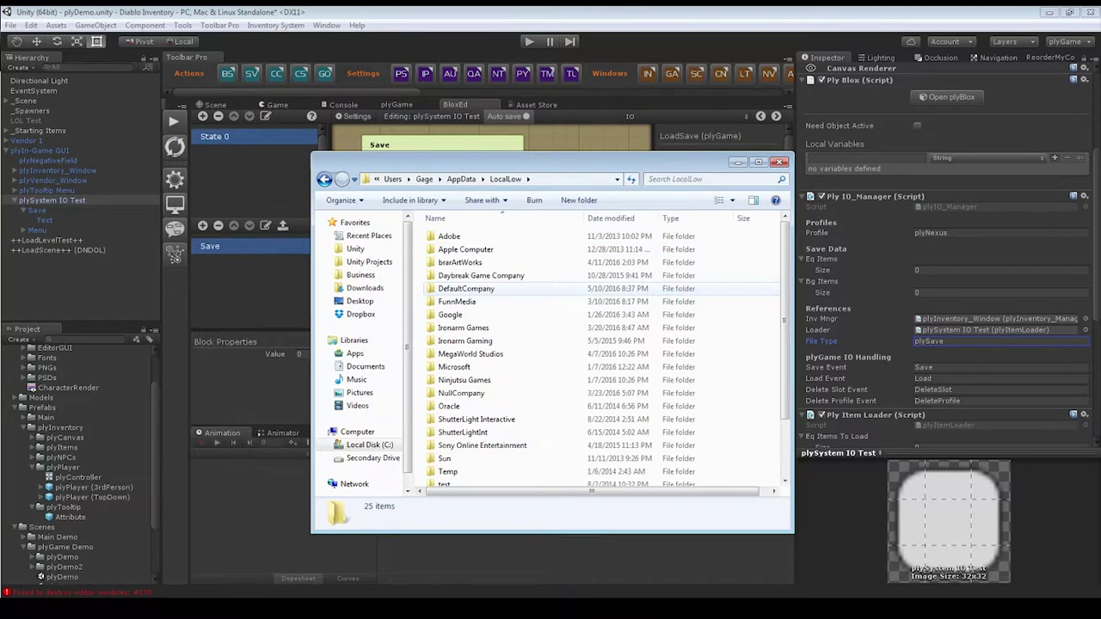
{"action": "left_click", "coordinate": [466, 288]}
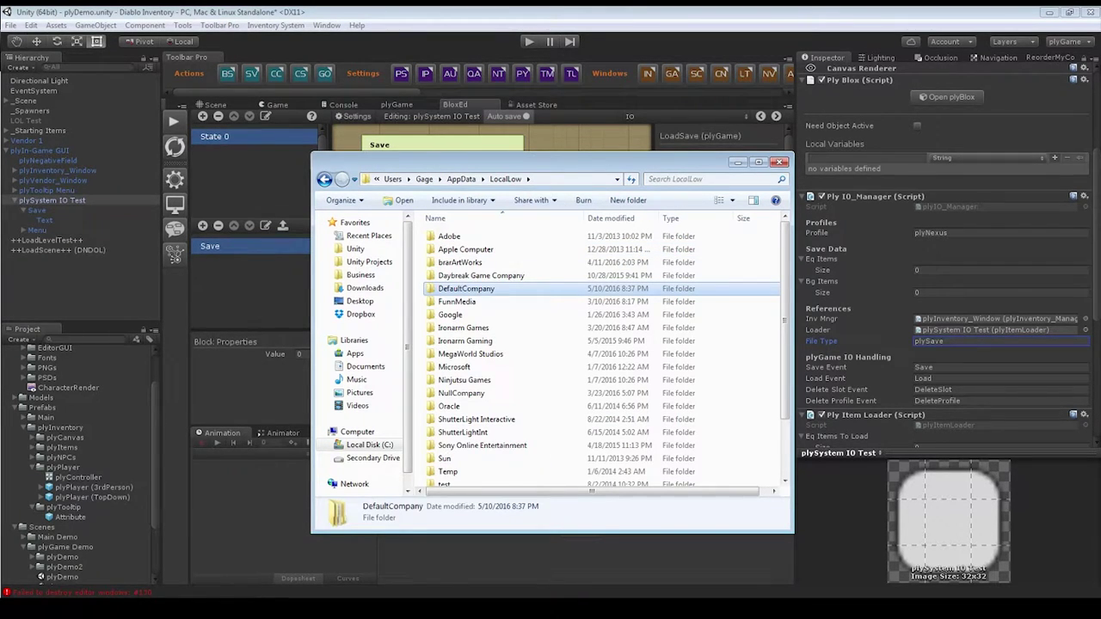
{"action": "key", "text": "Return"}
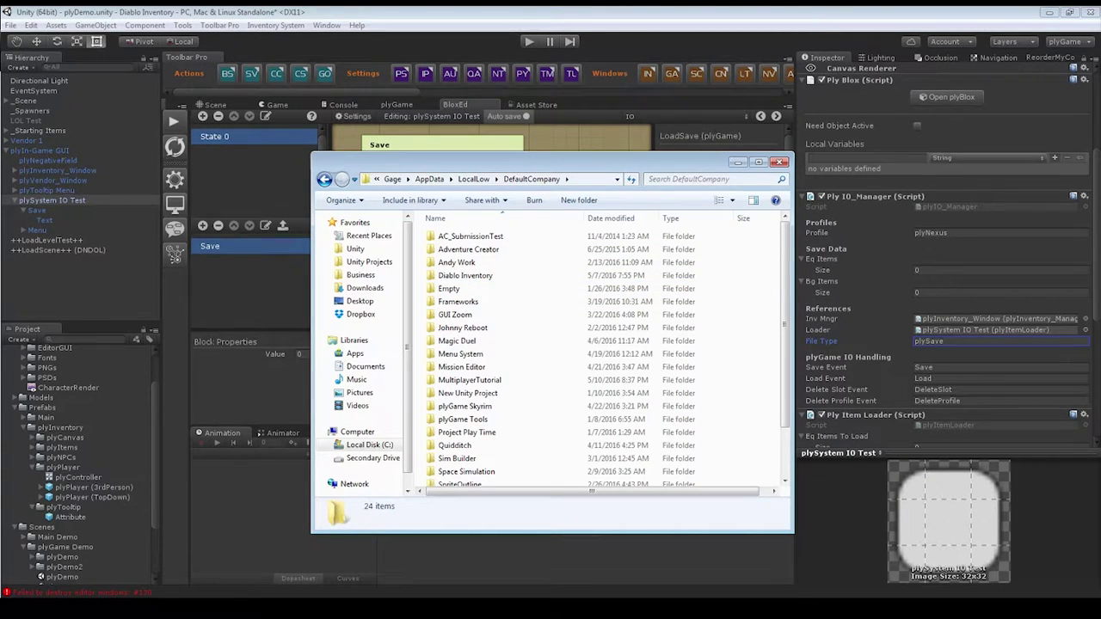
{"action": "double_click", "coordinate": [465, 275]}
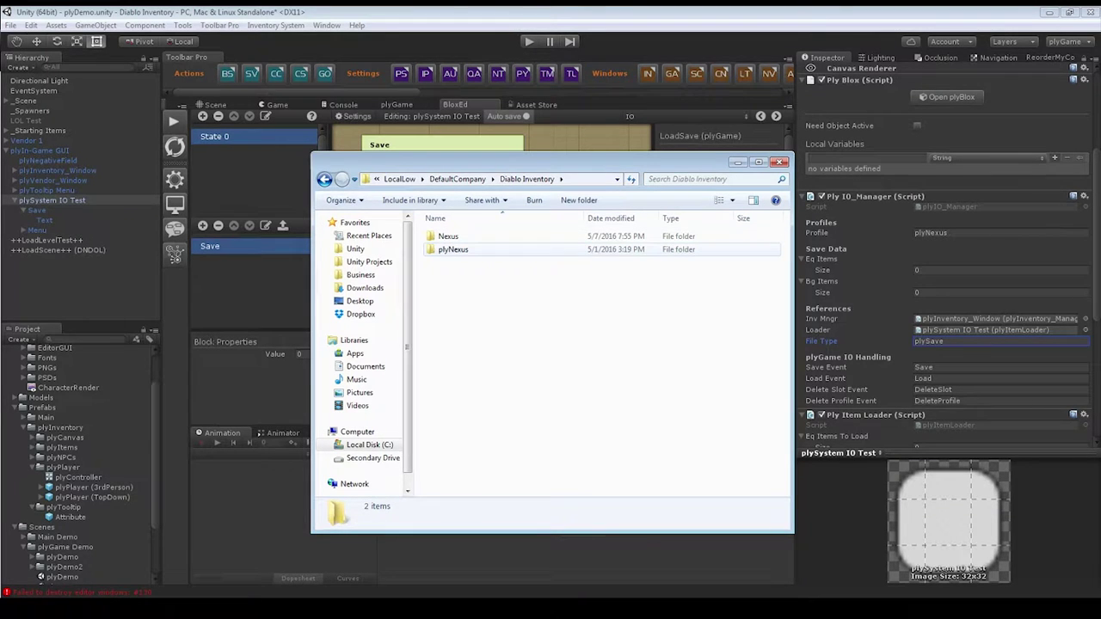
Open the plyNexus folder, locate plyNexus0.plySave, then return to Unity's plySave file type value.
{"action": "left_click_drag", "start_coordinate": [550, 162], "coordinate": [394, 146]}
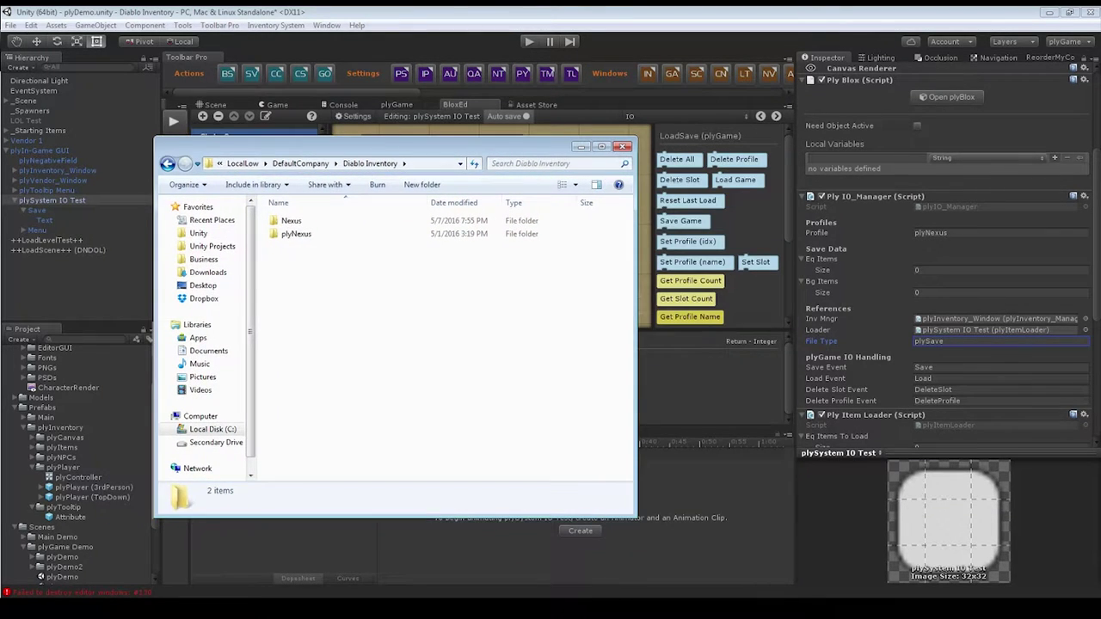
{"action": "left_click", "coordinate": [841, 229]}
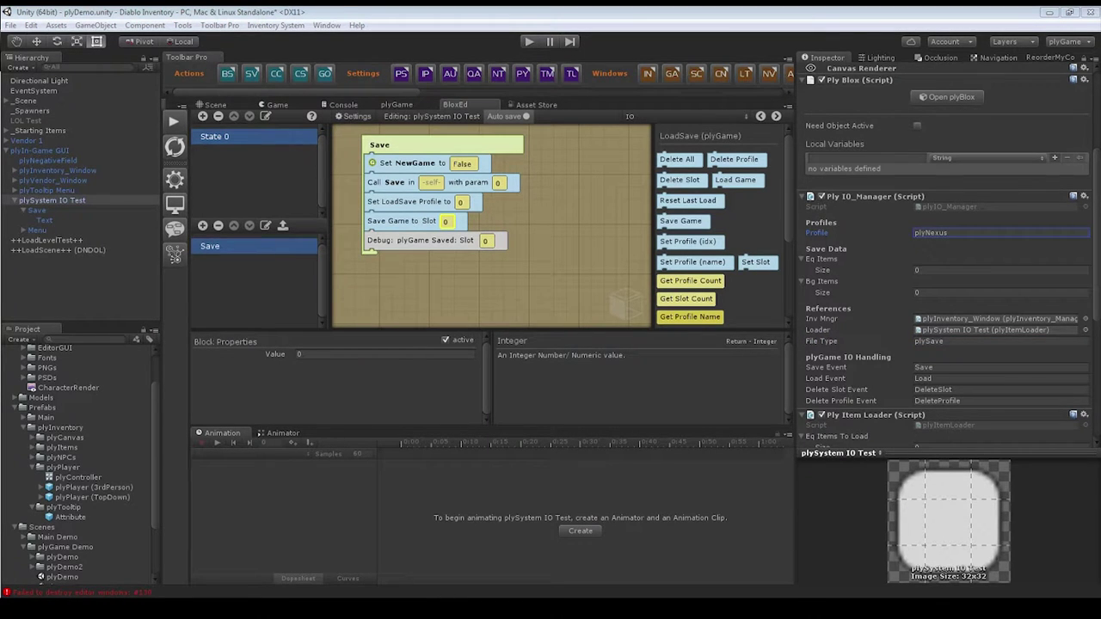
{"action": "key", "text": "alt+Tab"}
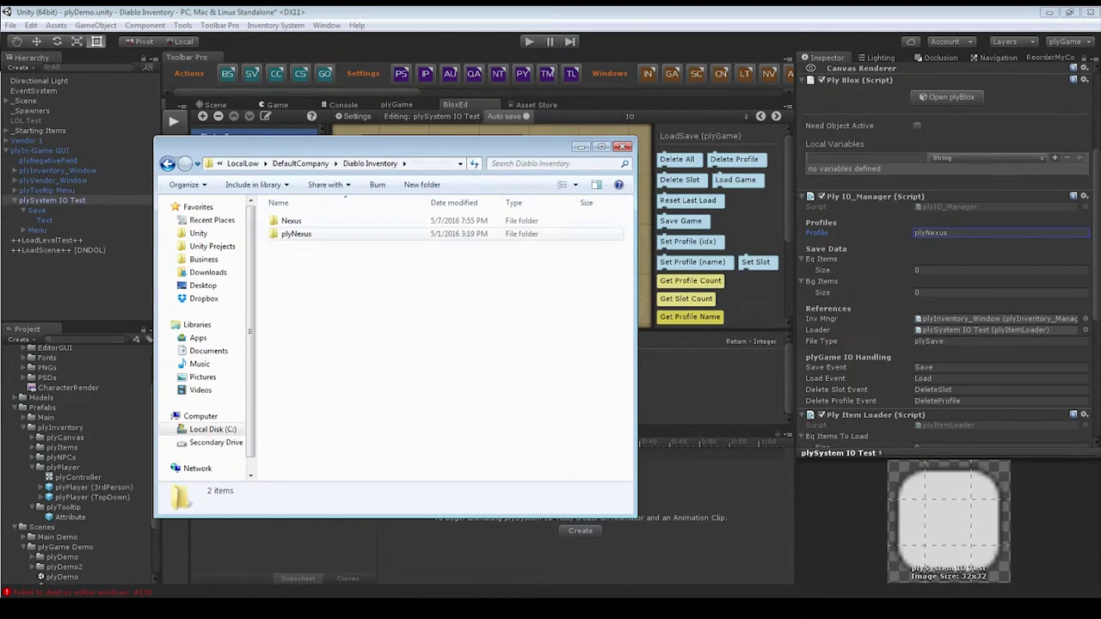
{"action": "left_click", "coordinate": [296, 234]}
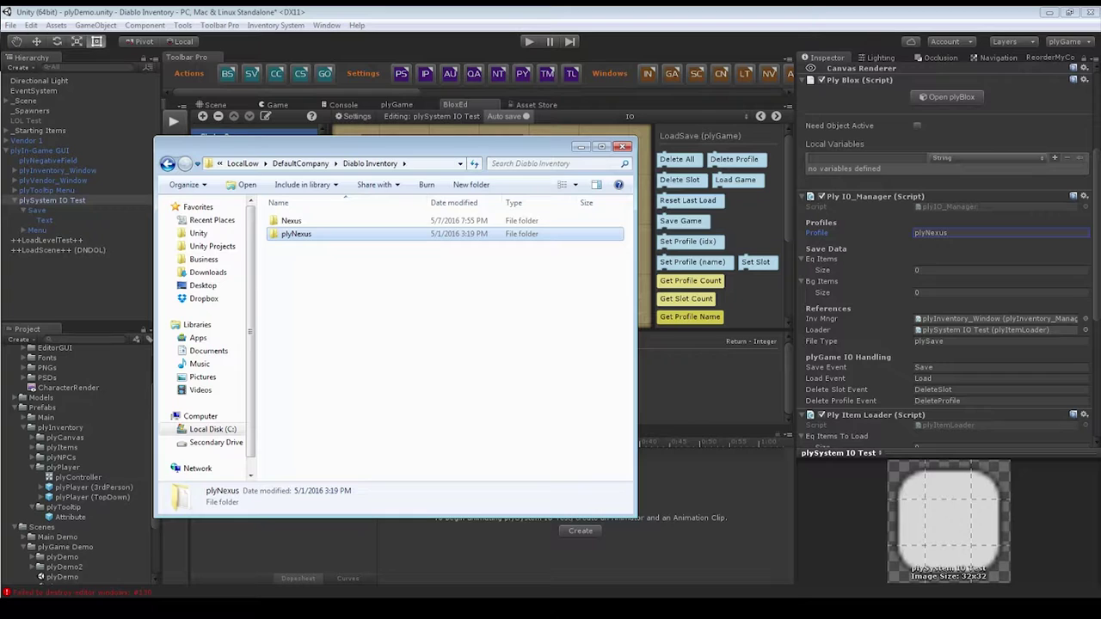
{"action": "key", "text": "Return"}
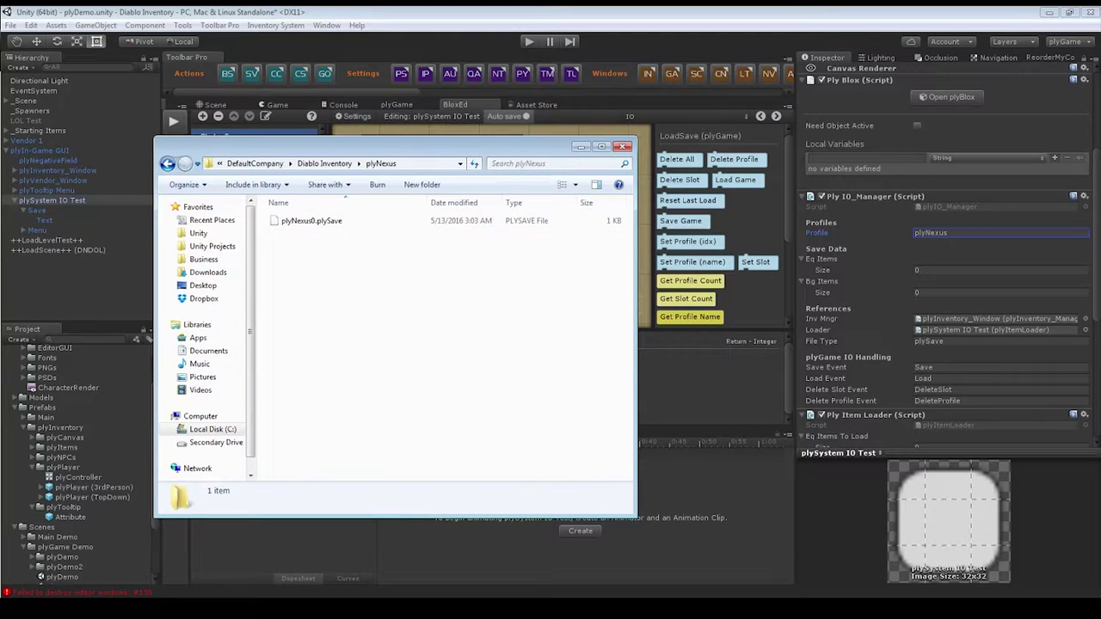
{"action": "left_click", "coordinate": [311, 221]}
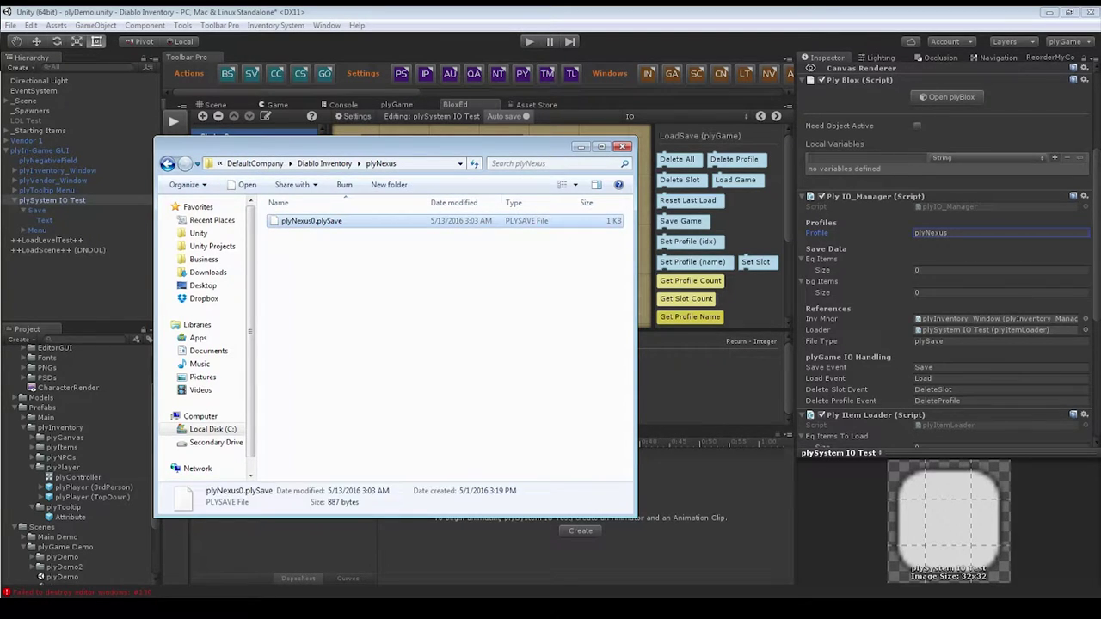
{"action": "left_click_drag", "start_coordinate": [387, 146], "coordinate": [415, 126]}
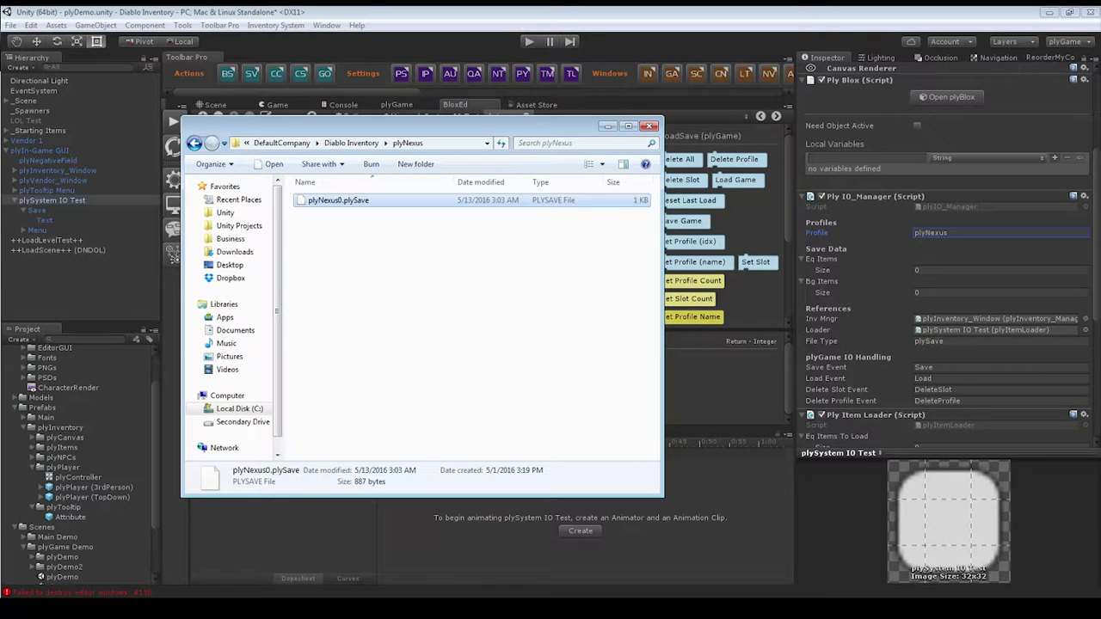
{"action": "left_click", "coordinate": [844, 339]}
{"action": "left_click_drag", "start_coordinate": [976, 339], "coordinate": [910, 334]}
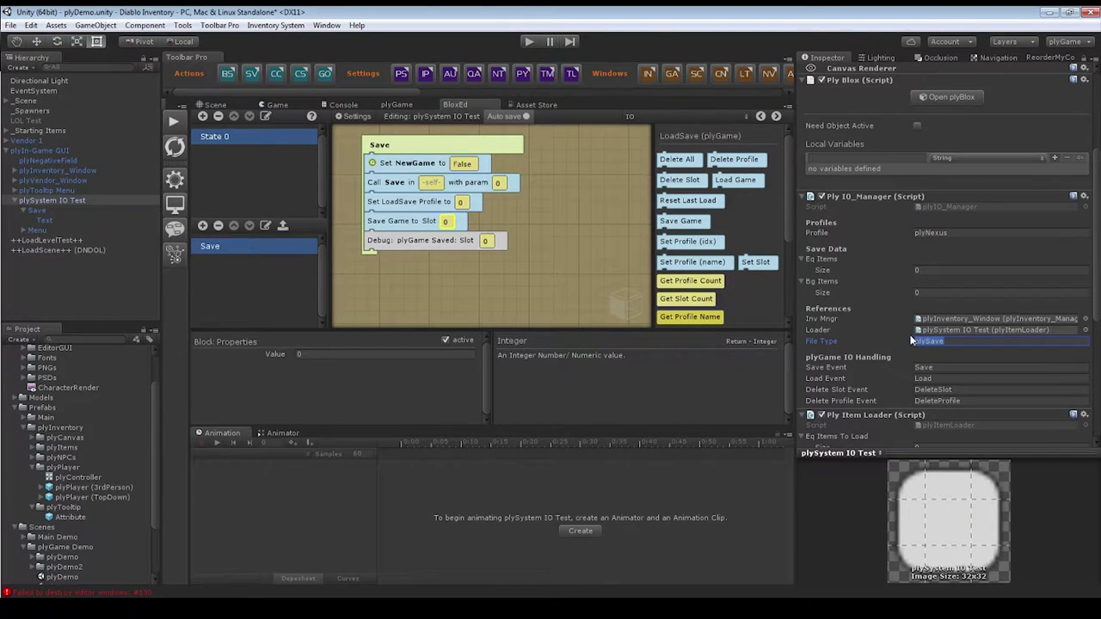
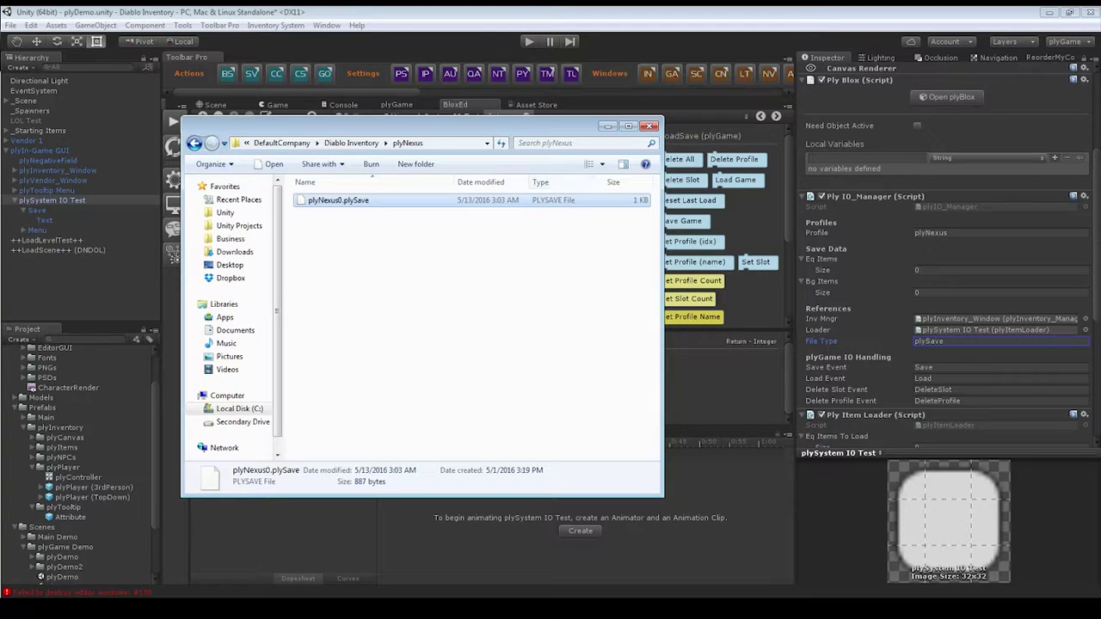
Note the plySave file type setting, then check the Nexus folder for Nexus0.save.
{"action": "left_click", "coordinate": [928, 351]}
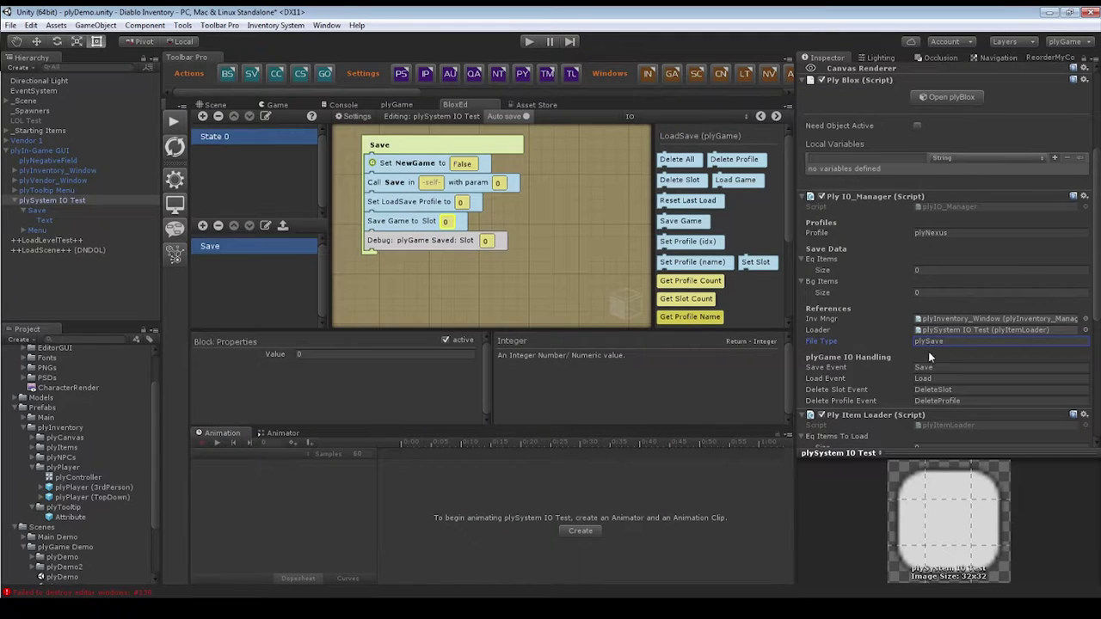
{"action": "left_click", "coordinate": [924, 344]}
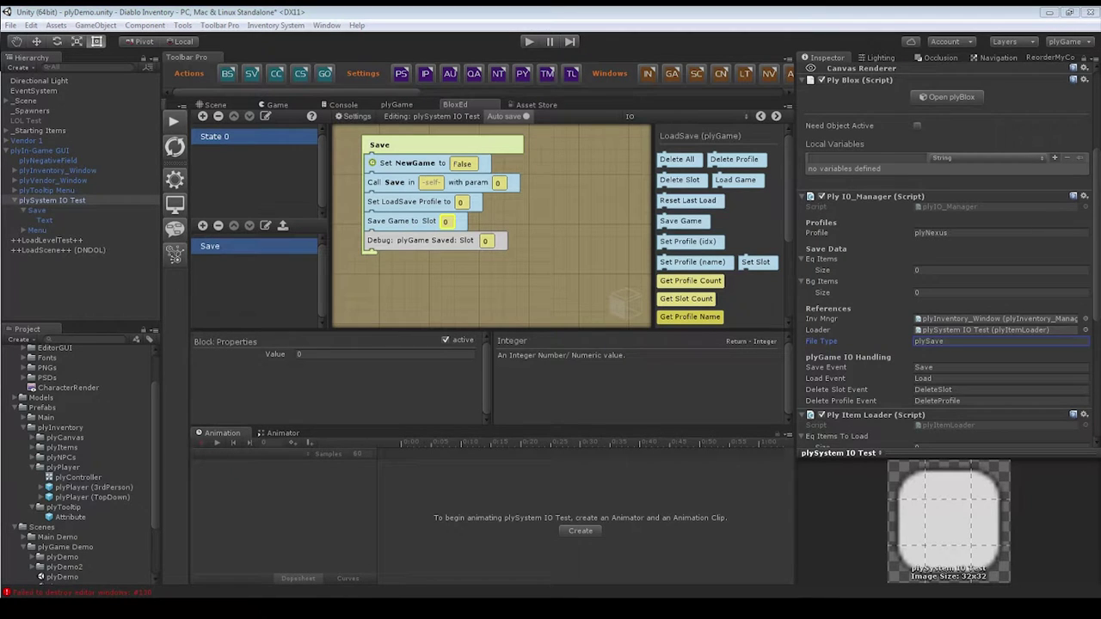
{"action": "key", "text": "BackSpace"}
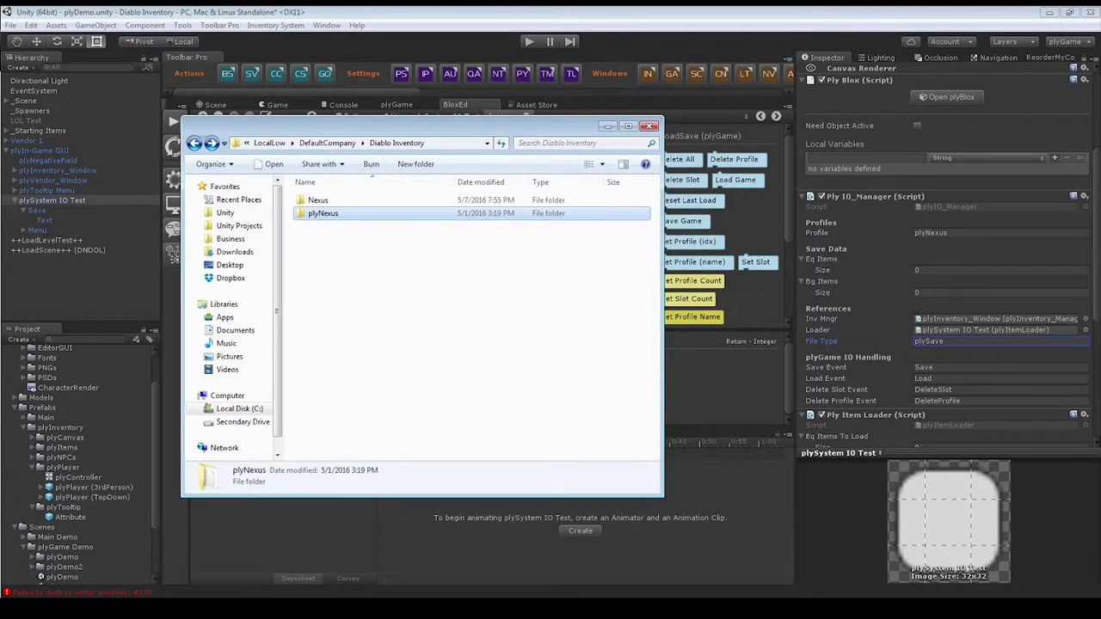
{"action": "left_click", "coordinate": [317, 199]}
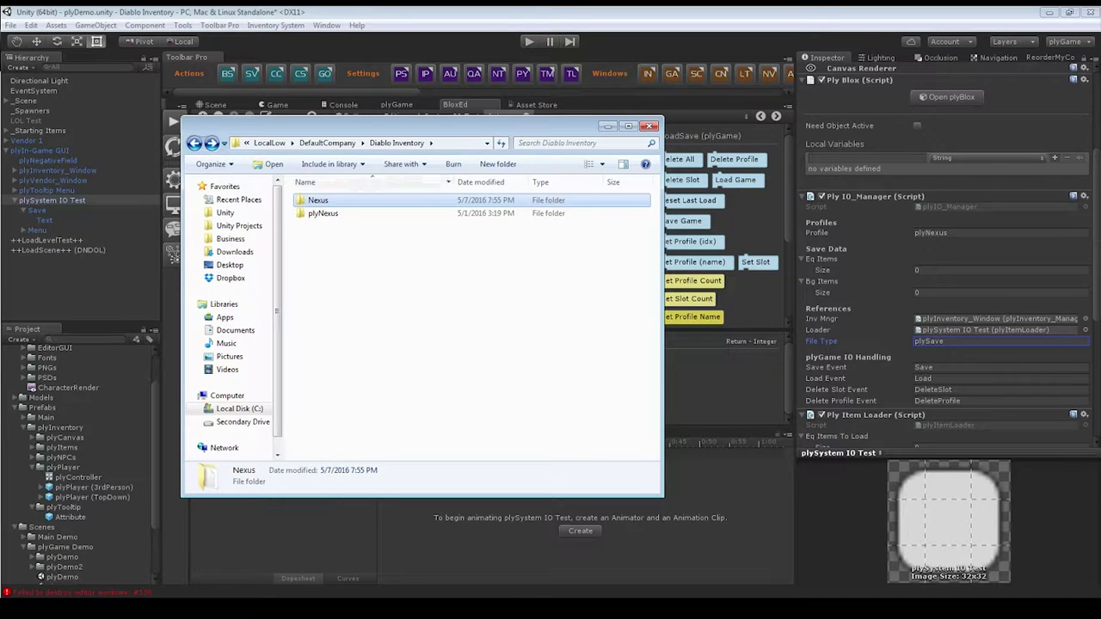
{"action": "key", "text": "Return"}
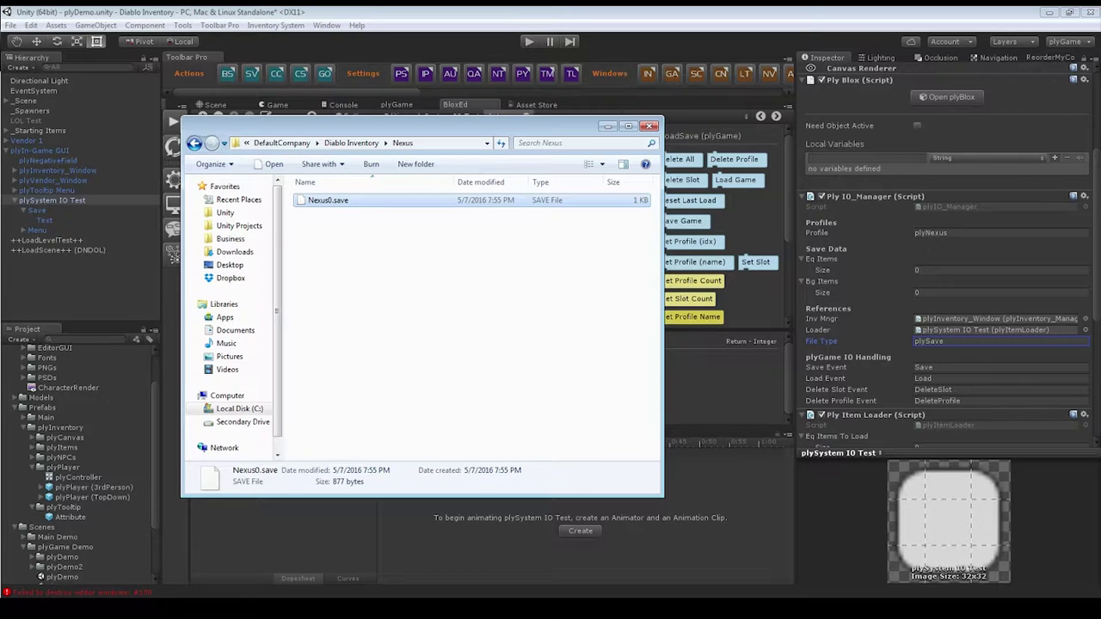
Check the plyNexus folder for plyNexus0.plySave, then compare it with Unity's plyNexus profile name.
{"action": "key", "text": "BackSpace"}
{"action": "left_click", "coordinate": [327, 213]}
{"action": "key", "text": "Return"}
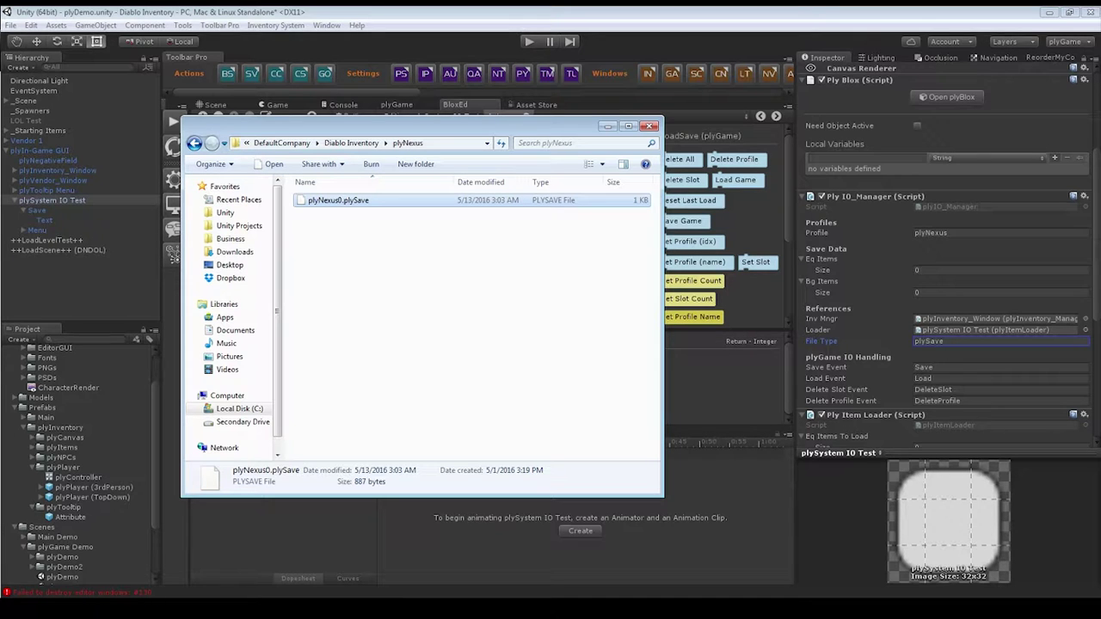
{"action": "left_click", "coordinate": [959, 245]}
{"action": "left_click", "coordinate": [941, 231]}
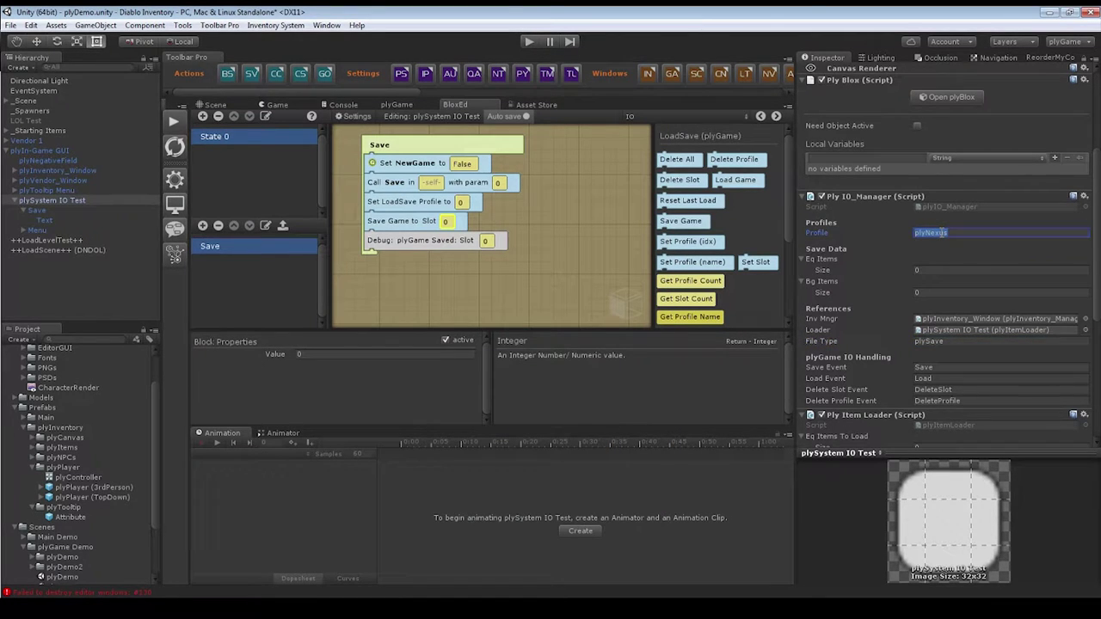
{"action": "left_click", "coordinate": [926, 338]}
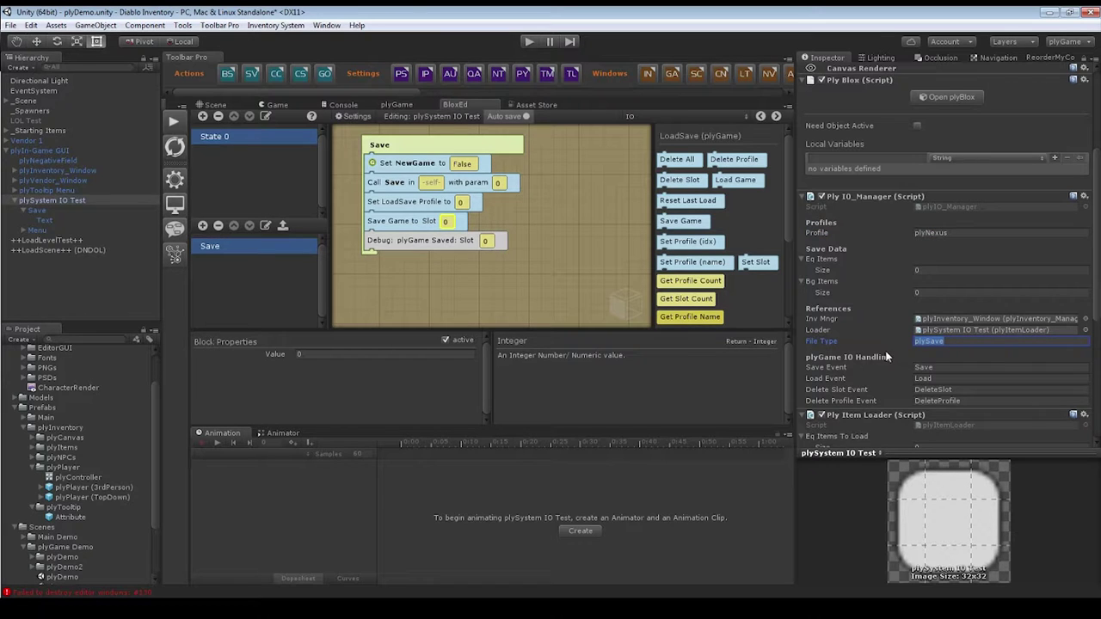
{"action": "scroll", "coordinate": [922, 350], "scroll_direction": "down", "scroll_amount": 3}
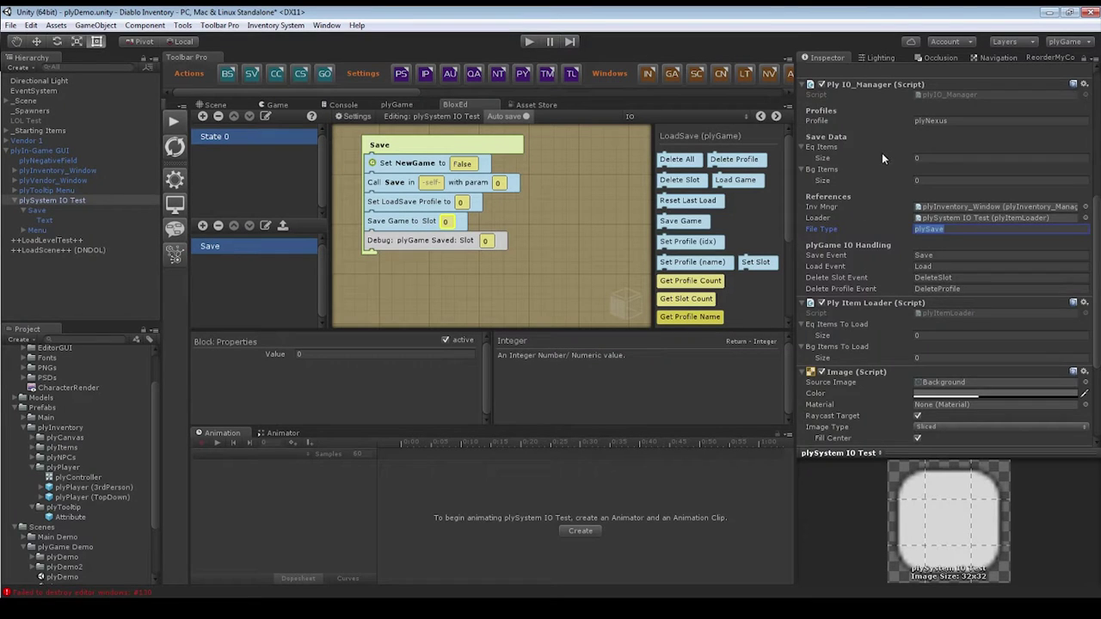
{"action": "scroll", "coordinate": [894, 240], "scroll_direction": "up", "scroll_amount": 3}
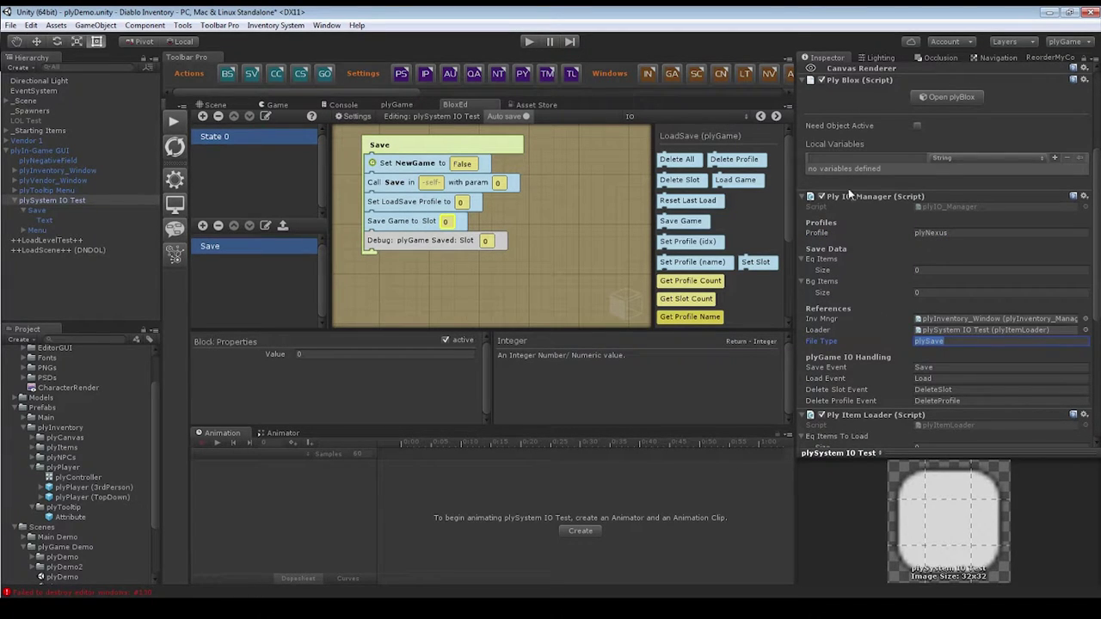
{"action": "left_click", "coordinate": [833, 267]}
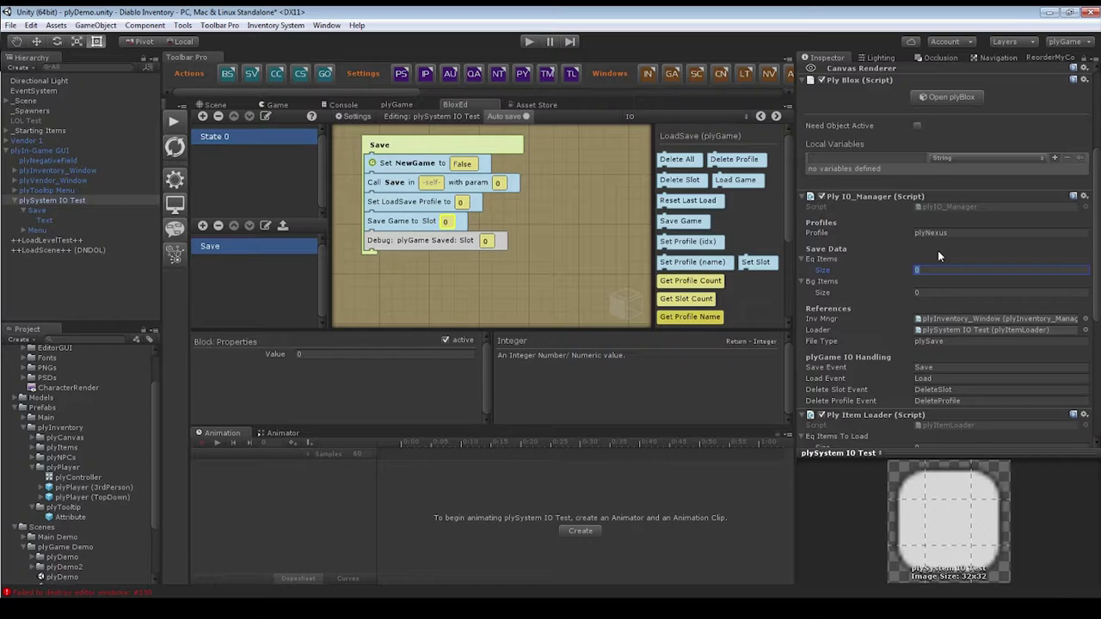
Set the plyIO_Manager's Eq Items size to 5 and Bg Items size to 15.
{"action": "key", "text": "Return"}
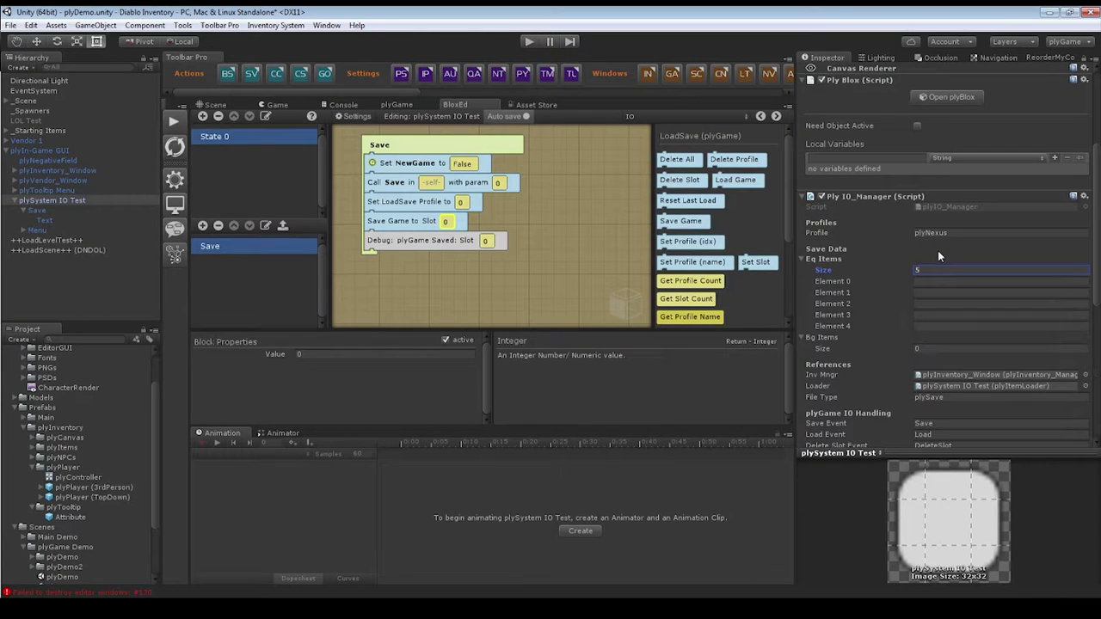
{"action": "left_click", "coordinate": [925, 282]}
{"action": "left_click", "coordinate": [928, 304]}
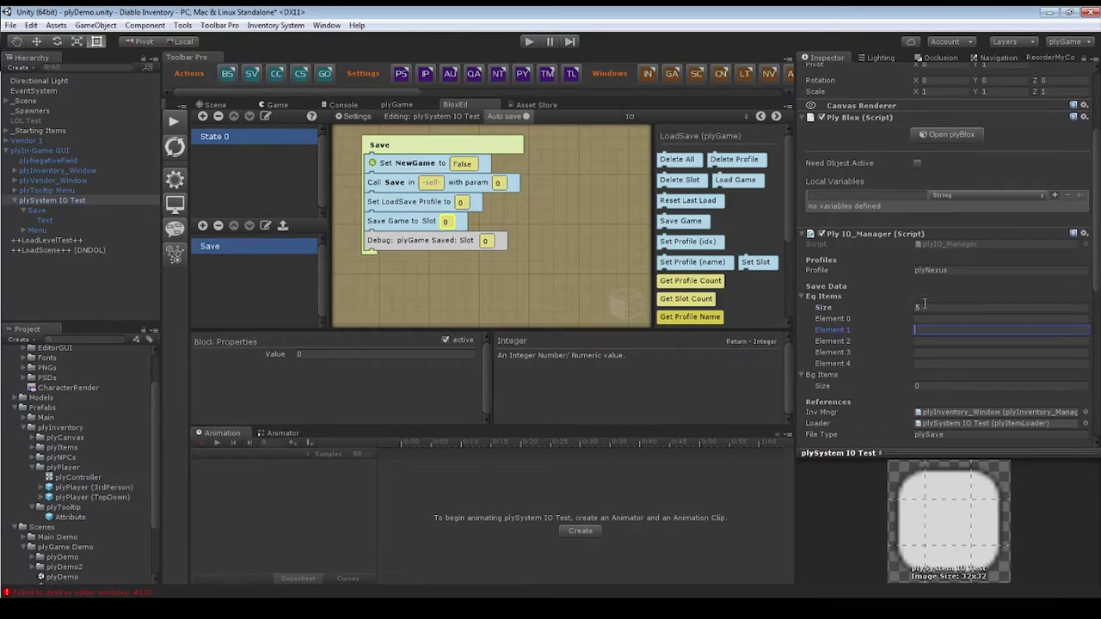
{"action": "scroll", "coordinate": [929, 313], "scroll_direction": "down", "scroll_amount": 2}
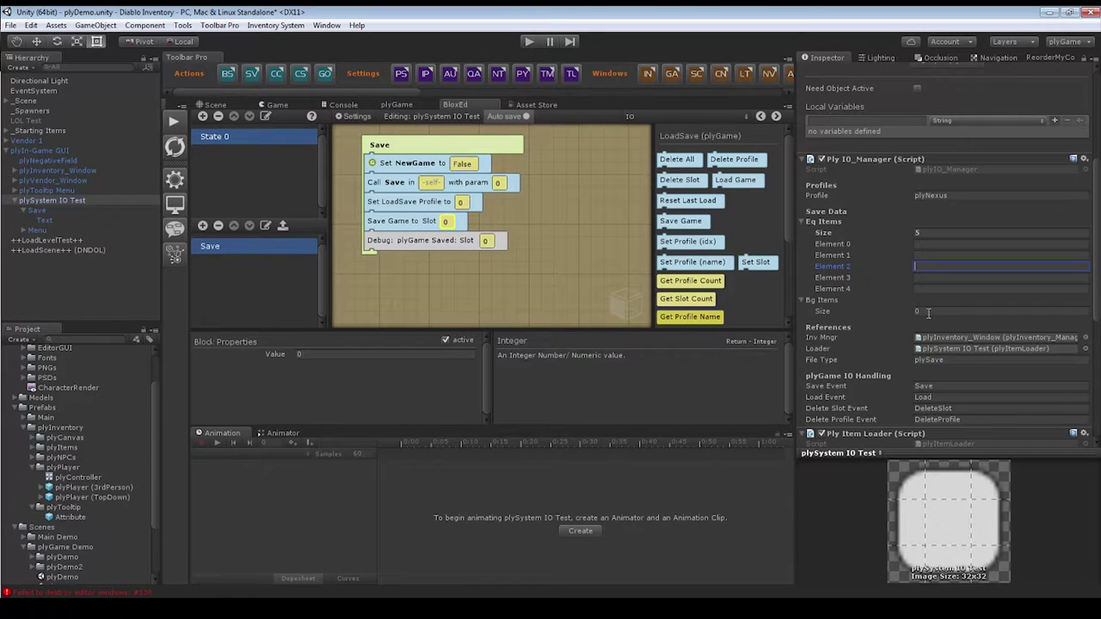
{"action": "left_click", "coordinate": [927, 312]}
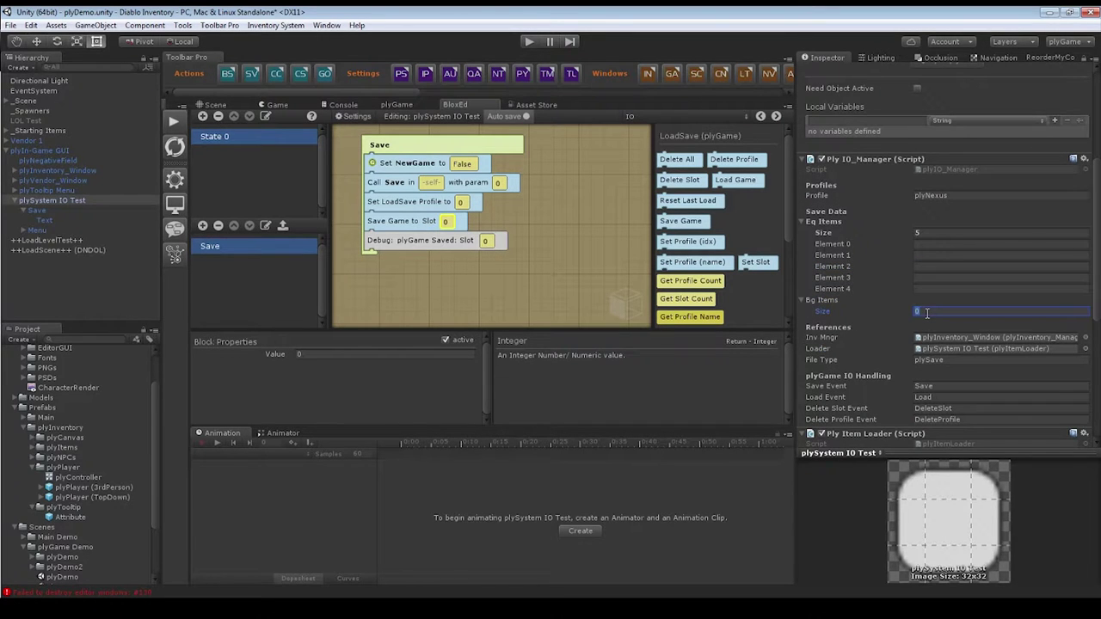
{"action": "type", "text": "15"}
{"action": "key", "text": "Return"}
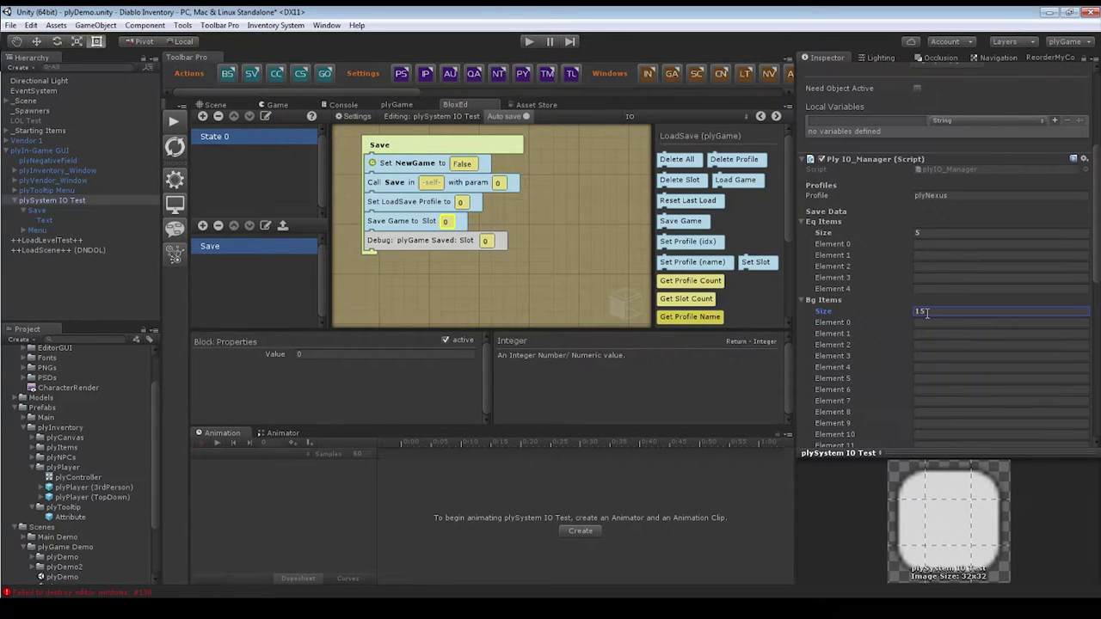
Review the empty Eq Items and Bg Items element slots, including Bg Items Element 12.
{"action": "scroll", "coordinate": [952, 251], "scroll_direction": "down", "scroll_amount": 5}
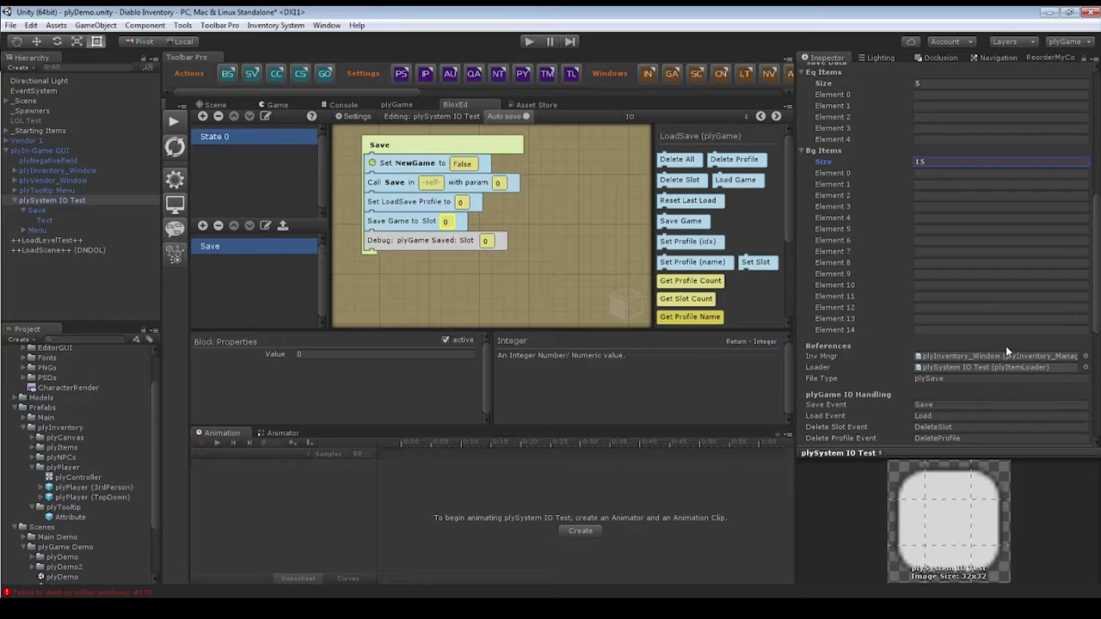
{"action": "scroll", "coordinate": [866, 354], "scroll_direction": "up", "scroll_amount": 4}
{"action": "scroll", "coordinate": [878, 355], "scroll_direction": "down", "scroll_amount": 3}
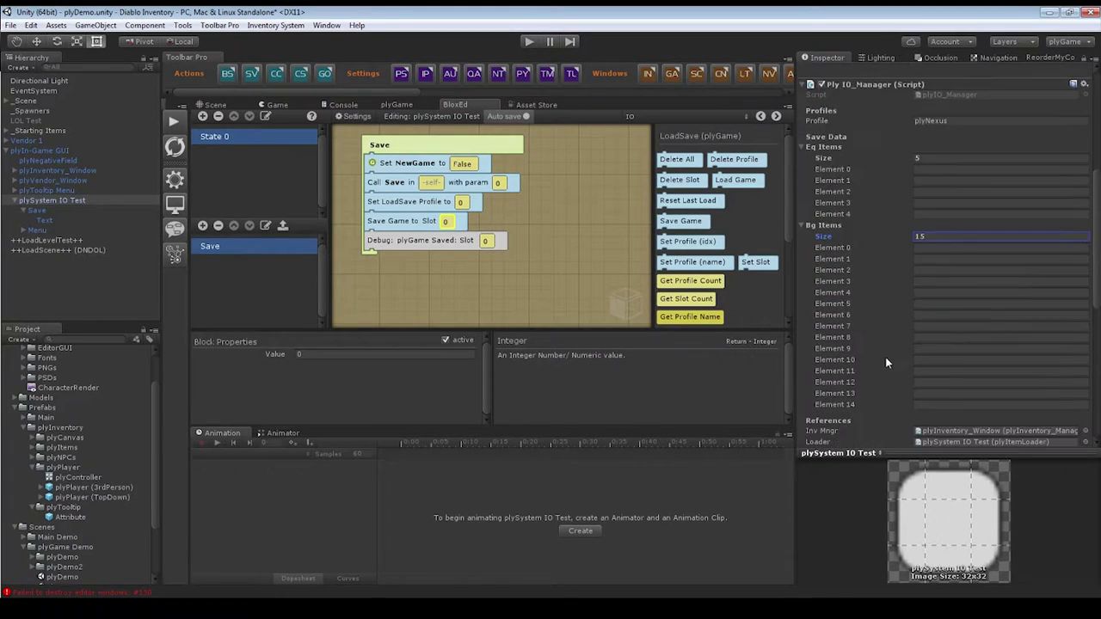
{"action": "scroll", "coordinate": [887, 362], "scroll_direction": "down", "scroll_amount": 1}
{"action": "left_click", "coordinate": [850, 358]}
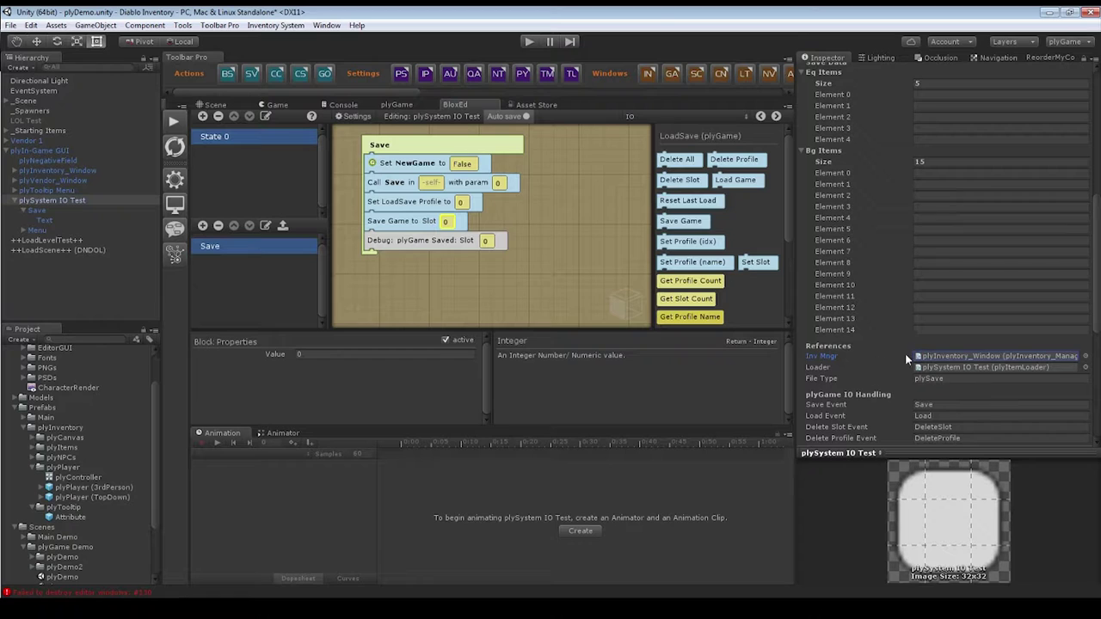
{"action": "scroll", "coordinate": [944, 361], "scroll_direction": "up", "scroll_amount": 1}
{"action": "scroll", "coordinate": [944, 361], "scroll_direction": "up", "scroll_amount": 3}
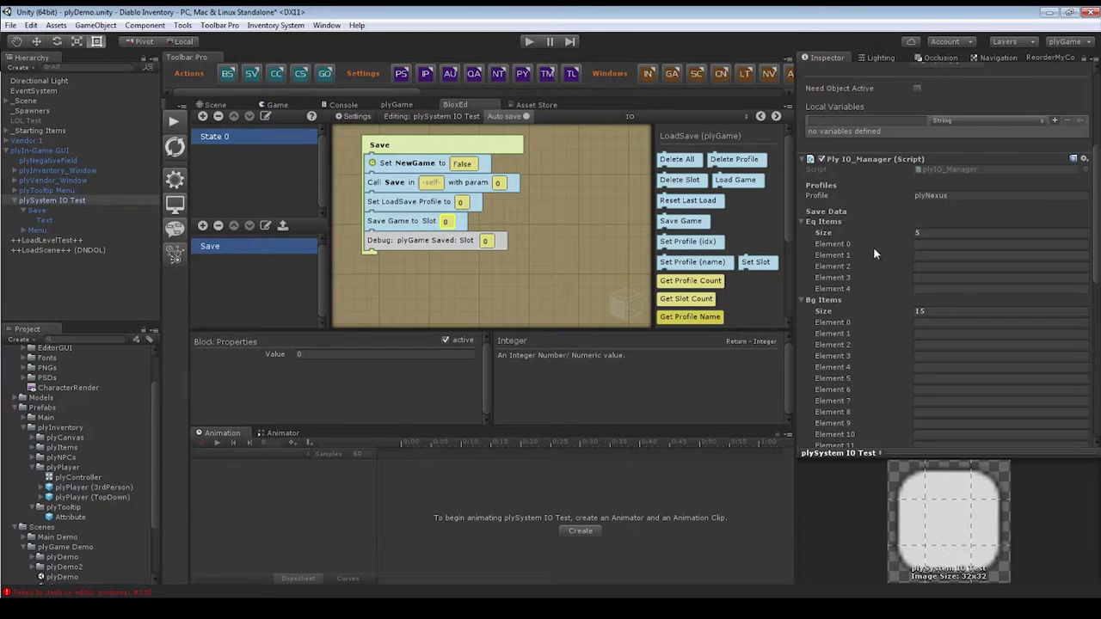
{"action": "left_click", "coordinate": [941, 244]}
{"action": "left_click", "coordinate": [936, 277]}
{"action": "scroll", "coordinate": [931, 290], "scroll_direction": "down", "scroll_amount": 3}
{"action": "left_click", "coordinate": [939, 299]}
{"action": "left_click", "coordinate": [945, 334]}
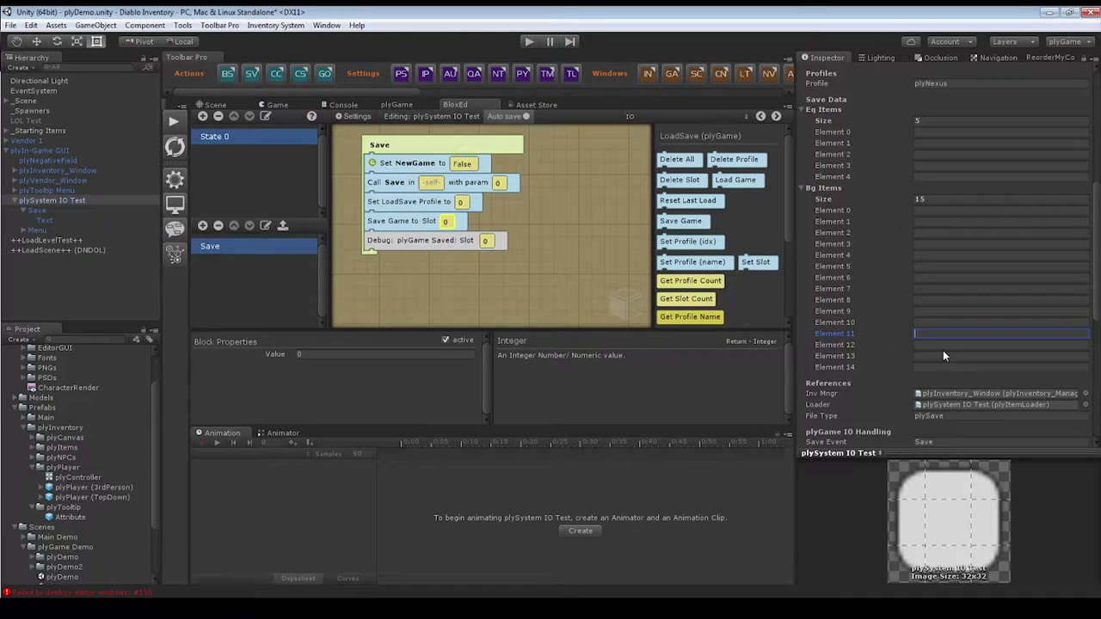
{"action": "left_click", "coordinate": [941, 345]}
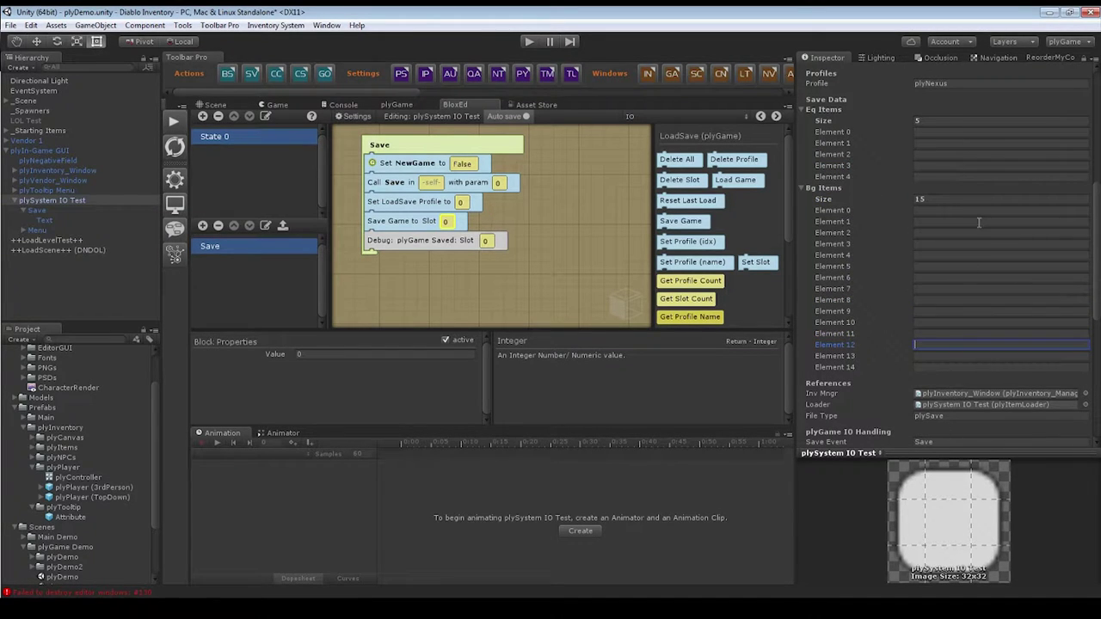
{"action": "scroll", "coordinate": [898, 331], "scroll_direction": "down", "scroll_amount": 3}
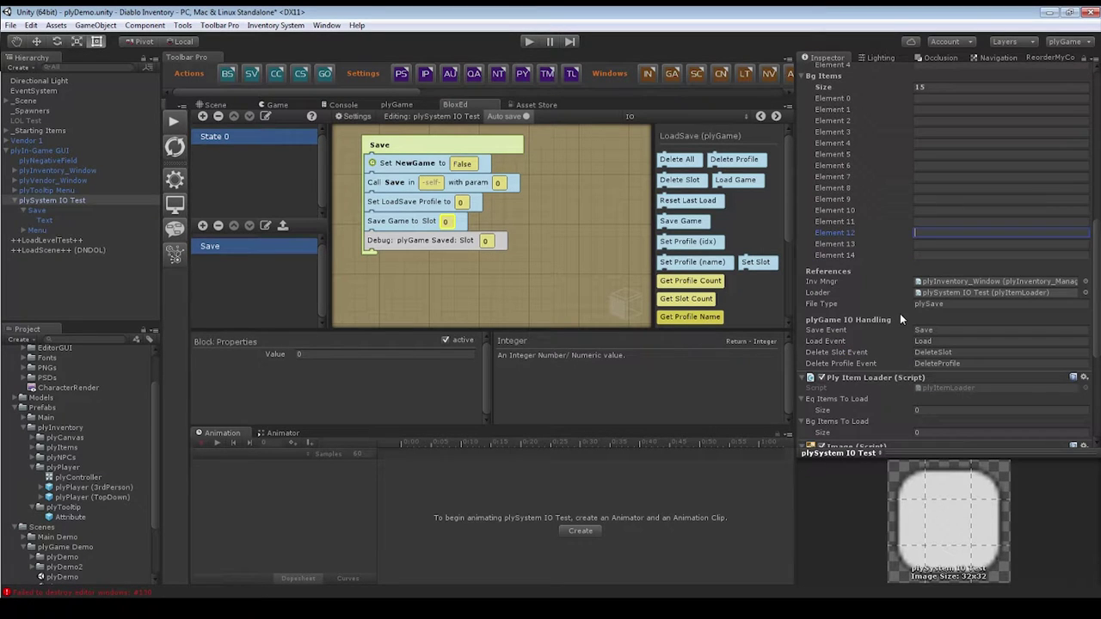
{"action": "scroll", "coordinate": [868, 275], "scroll_direction": "up", "scroll_amount": 6}
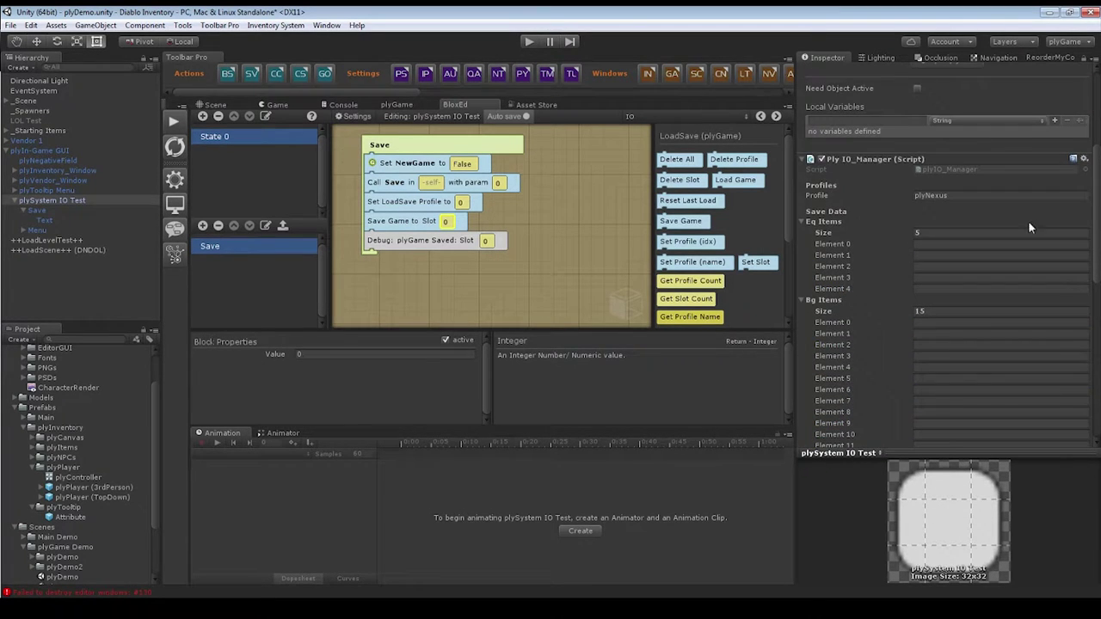
{"action": "scroll", "coordinate": [903, 280], "scroll_direction": "down", "scroll_amount": 2}
{"action": "left_click", "coordinate": [956, 203]}
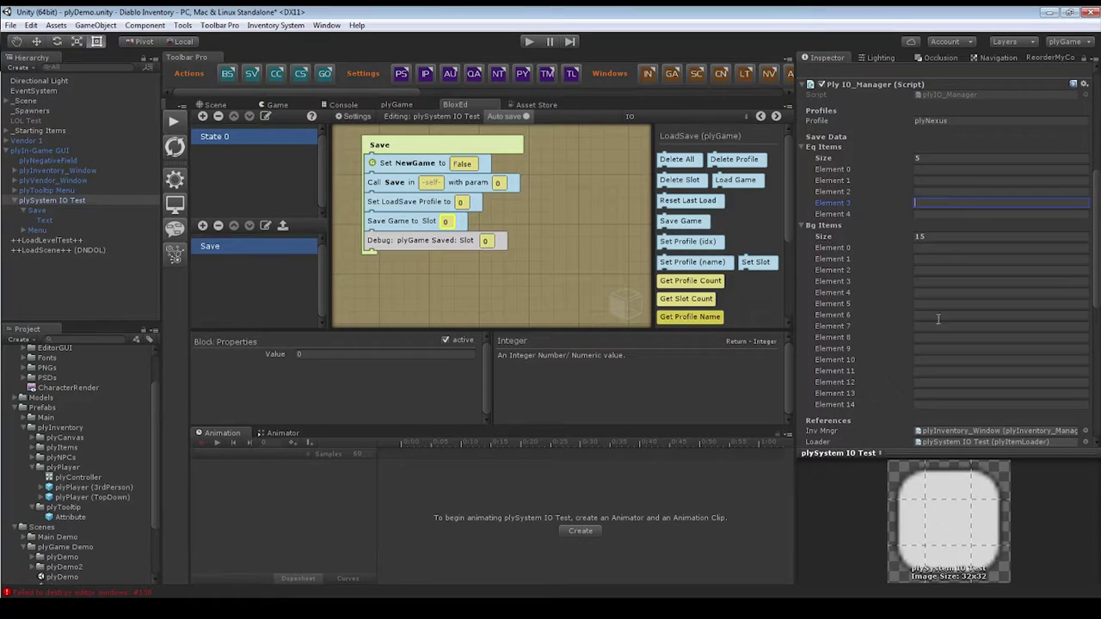
{"action": "left_click", "coordinate": [938, 315]}
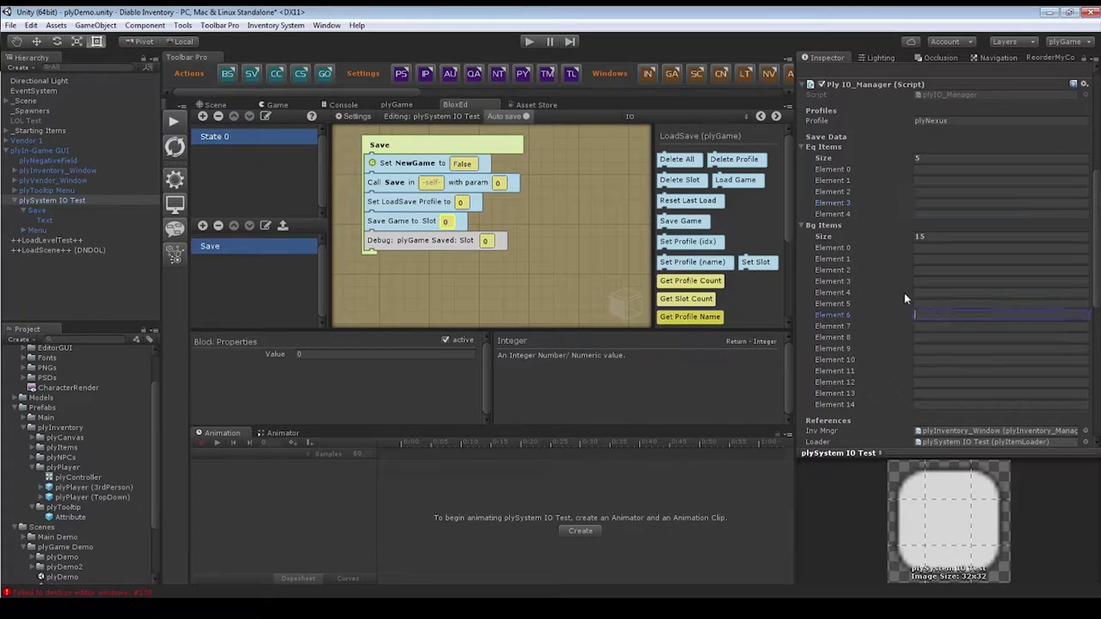
Reset both the Bg Items and Eq Items sizes to 0.
{"action": "left_click", "coordinate": [801, 224]}
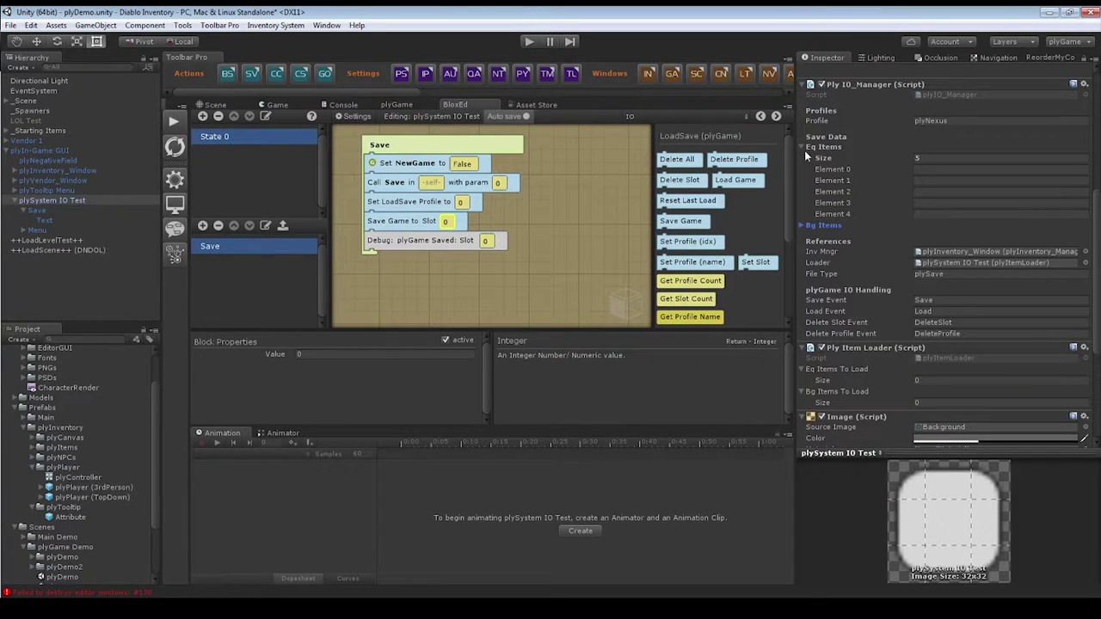
{"action": "left_click", "coordinate": [802, 225]}
{"action": "left_click", "coordinate": [945, 238]}
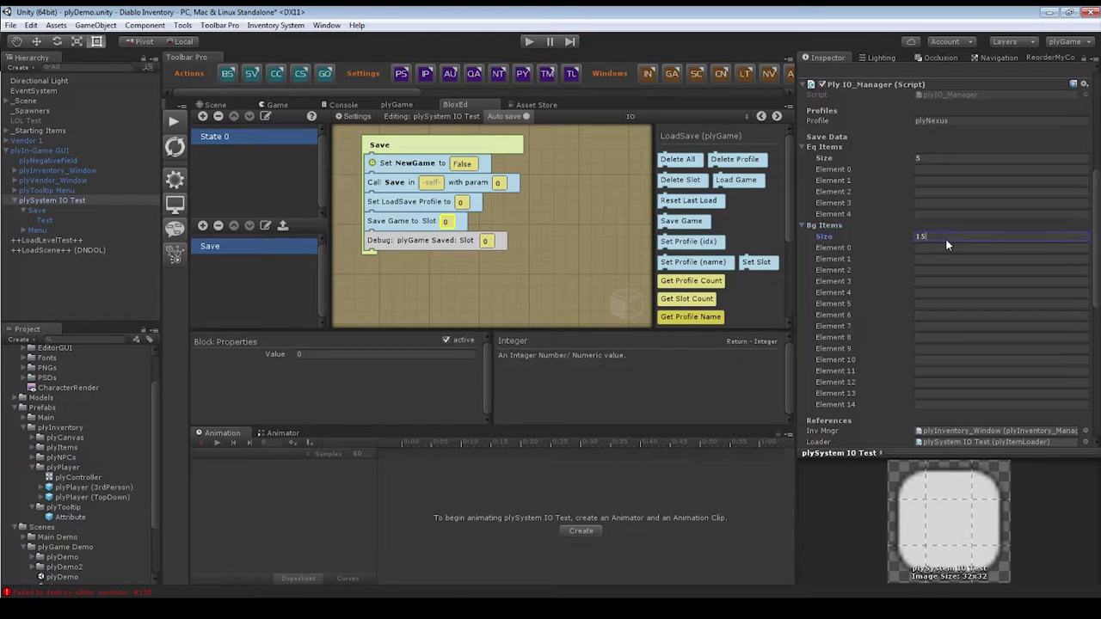
{"action": "type", "text": "0"}
{"action": "key", "text": "Return"}
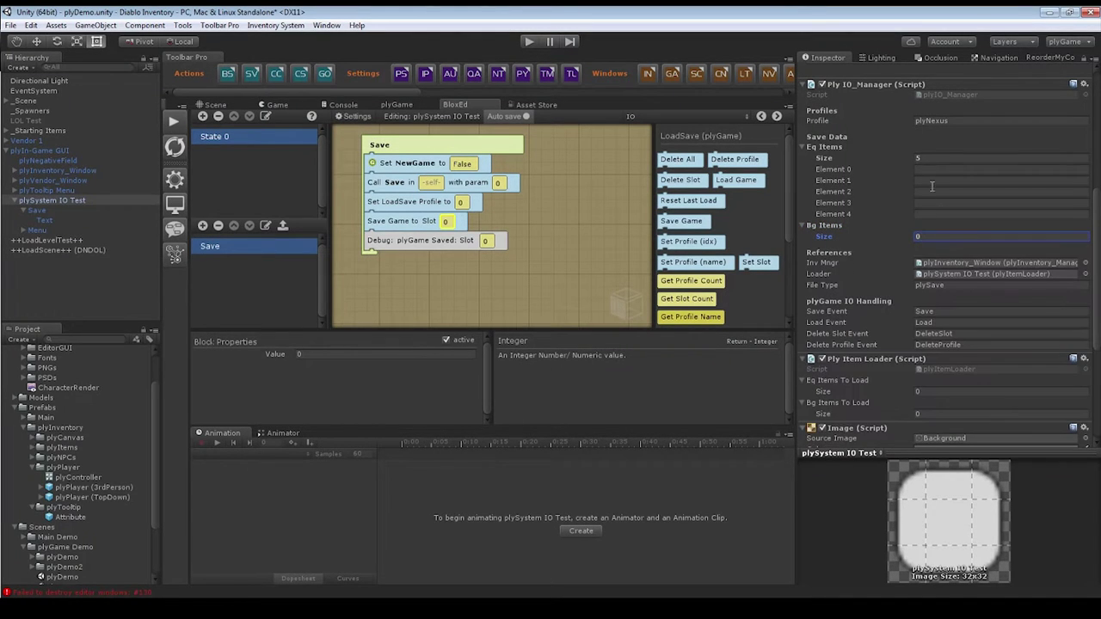
{"action": "left_click", "coordinate": [930, 158]}
{"action": "type", "text": "0"}
{"action": "key", "text": "Return"}
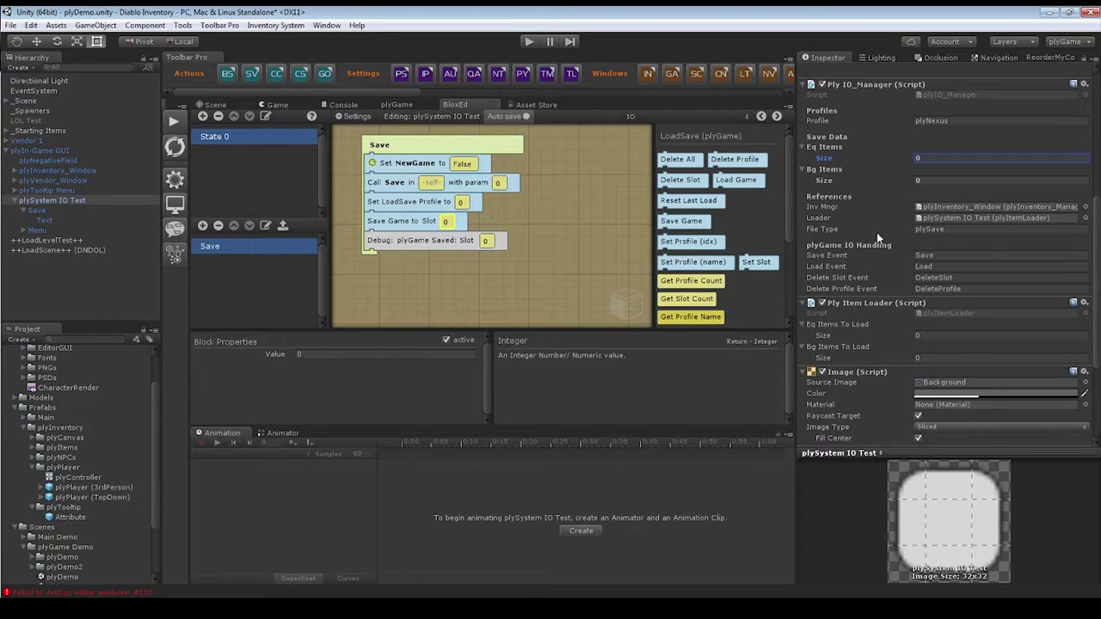
{"action": "scroll", "coordinate": [876, 232], "scroll_direction": "up", "scroll_amount": 3}
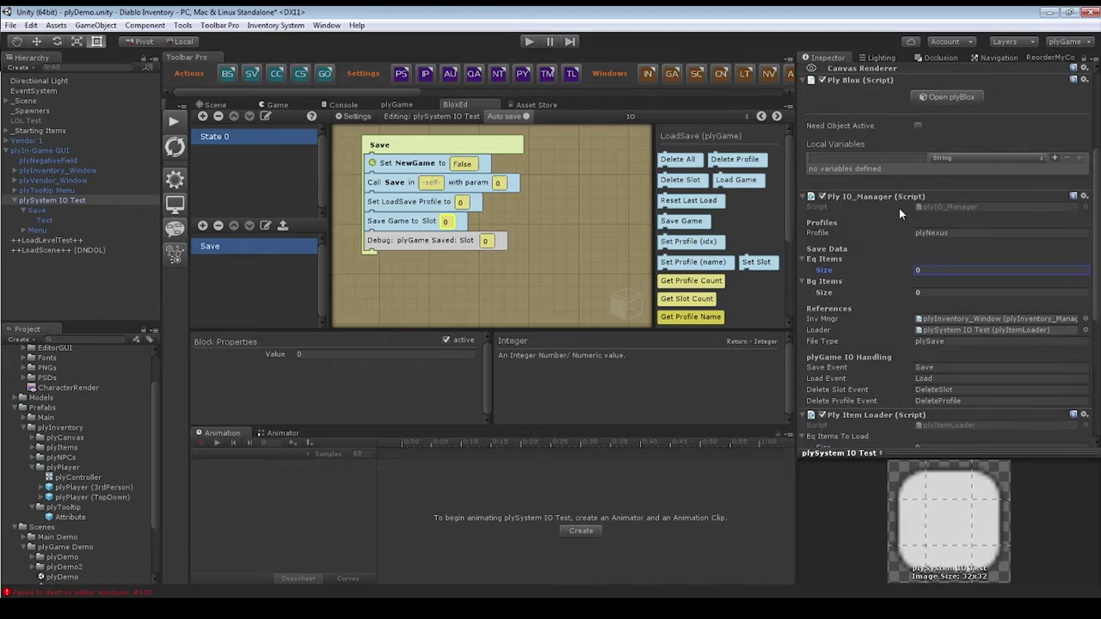
Review the IO Manager's Save and Delete Profile events, then select the plyPlayer (3rdPerson) prefab.
{"action": "left_click", "coordinate": [942, 96]}
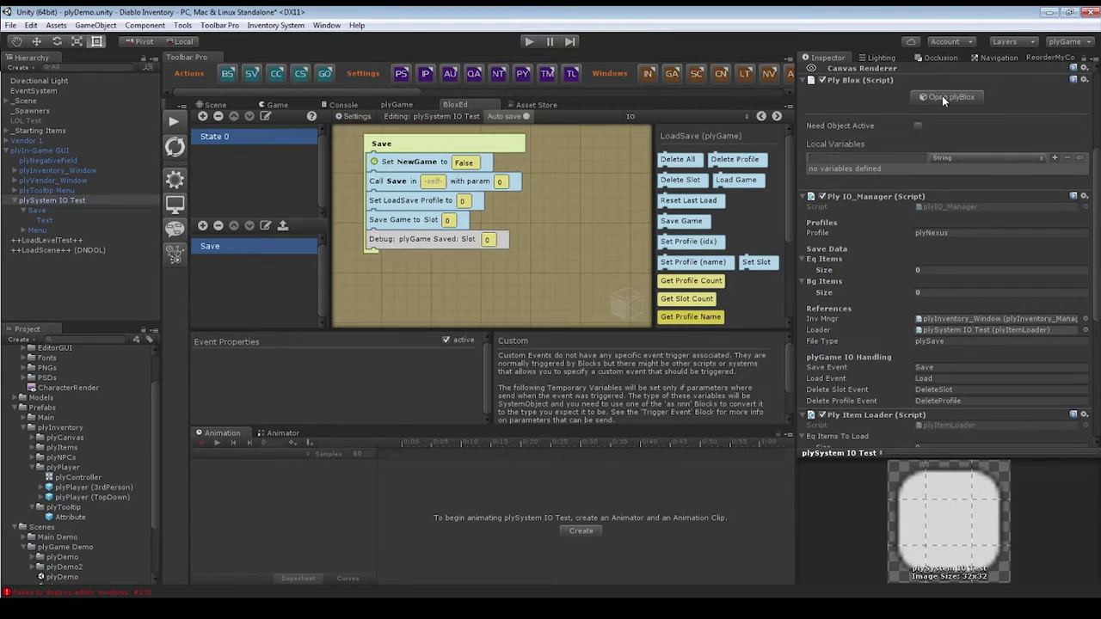
{"action": "left_click", "coordinate": [937, 399]}
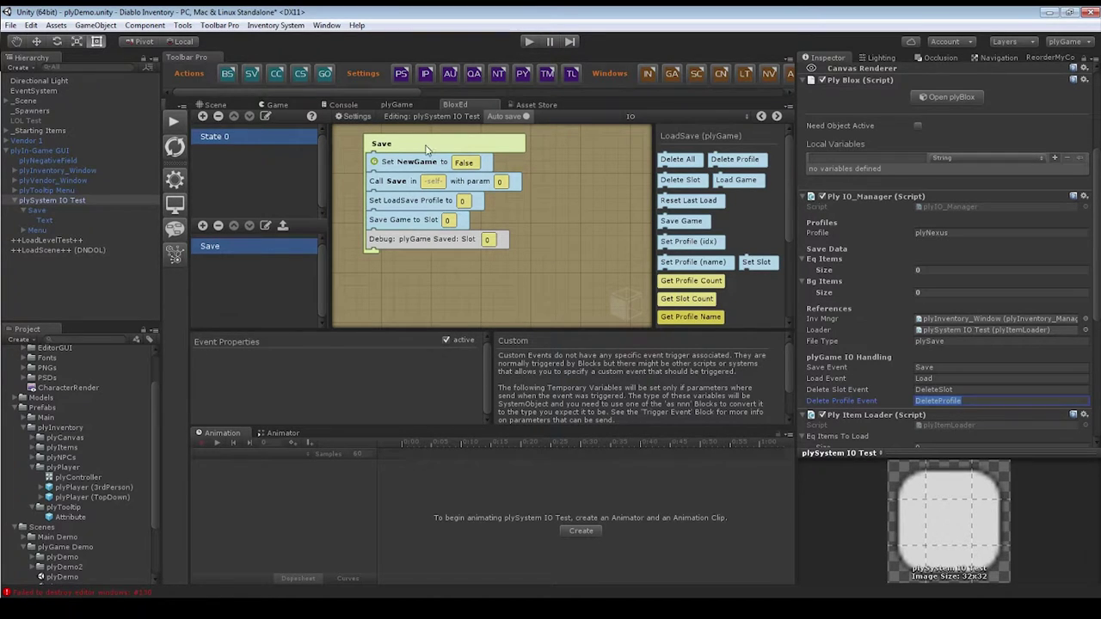
{"action": "left_click_drag", "start_coordinate": [460, 222], "coordinate": [466, 213]}
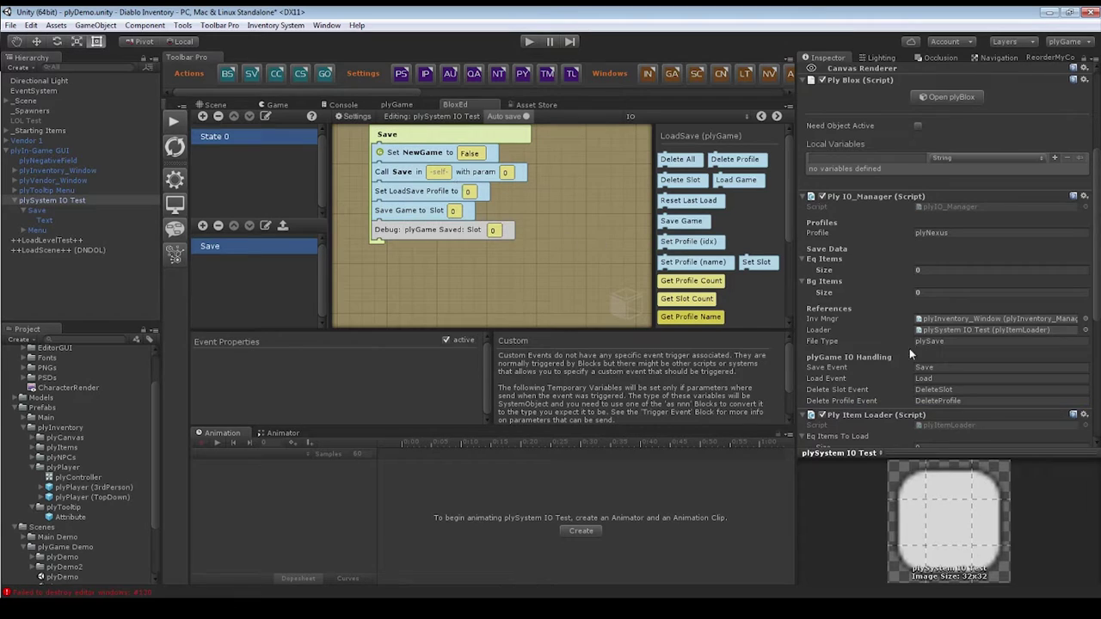
{"action": "scroll", "coordinate": [959, 373], "scroll_direction": "down", "scroll_amount": 3}
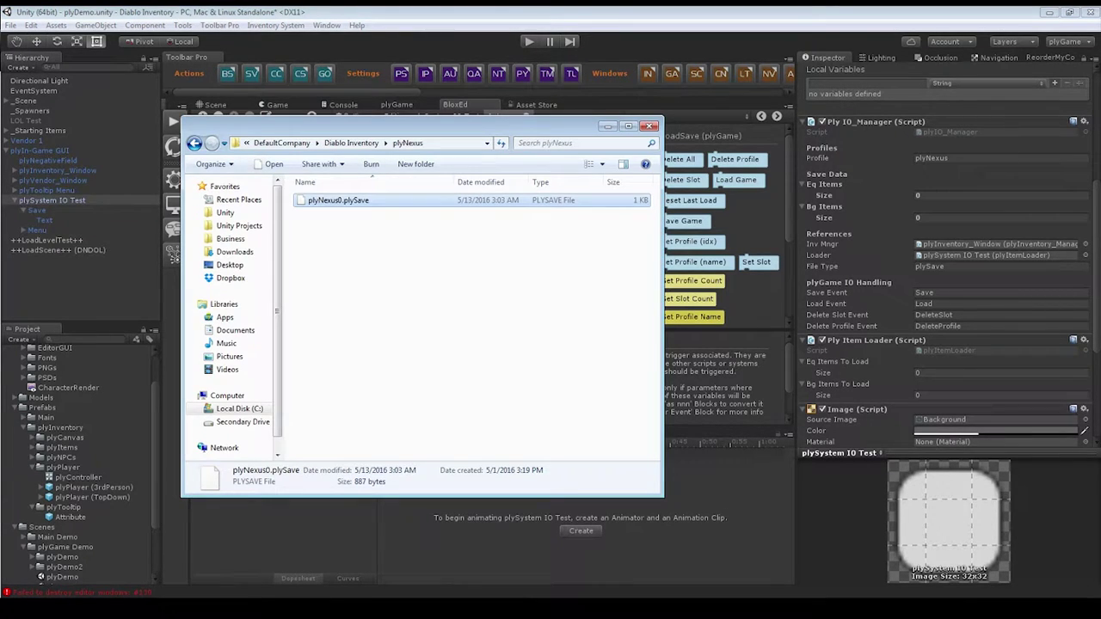
{"action": "key", "text": "alt+F4"}
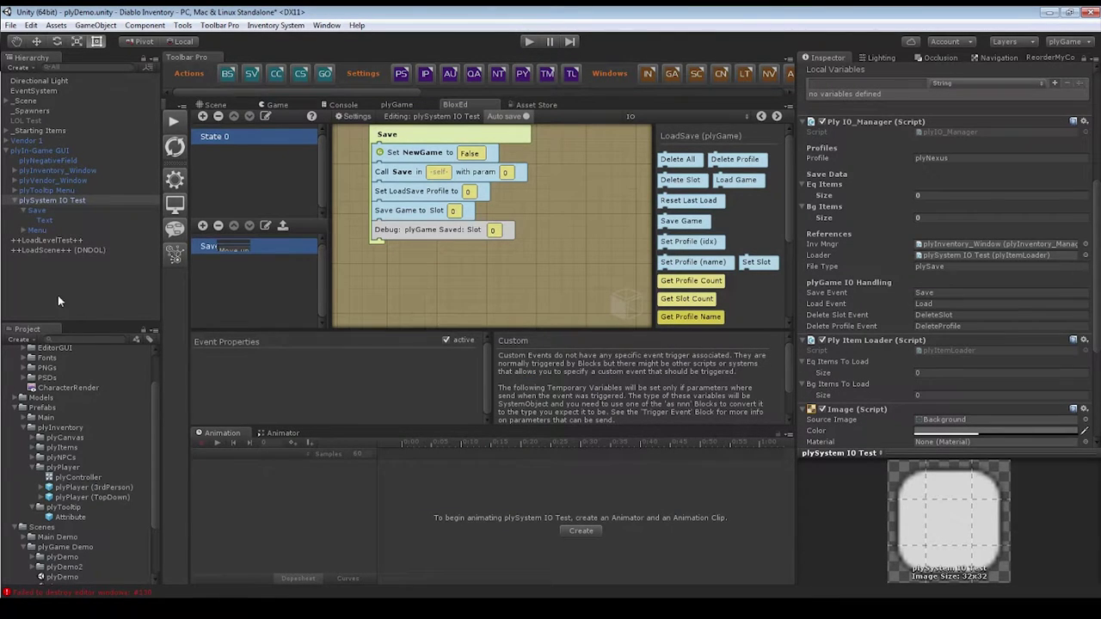
{"action": "left_click", "coordinate": [90, 486]}
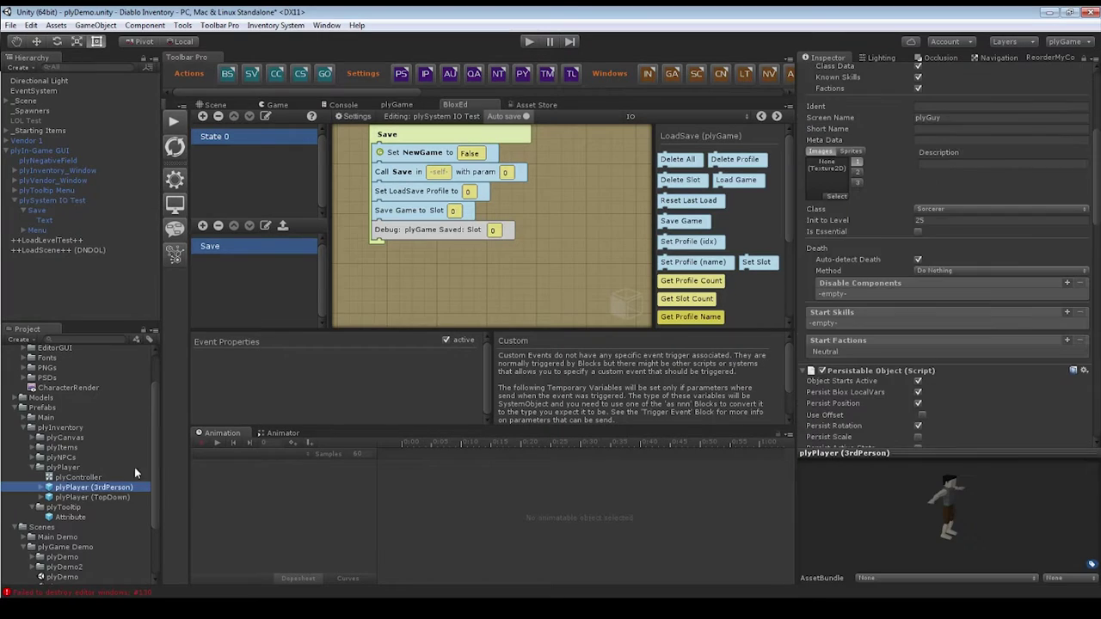
Open plyPlayer's LoadSave event and inspect its NewGame check and Load call on plyIO_Manager.
{"action": "scroll", "coordinate": [907, 244], "scroll_direction": "up", "scroll_amount": 5}
{"action": "left_click", "coordinate": [920, 171]}
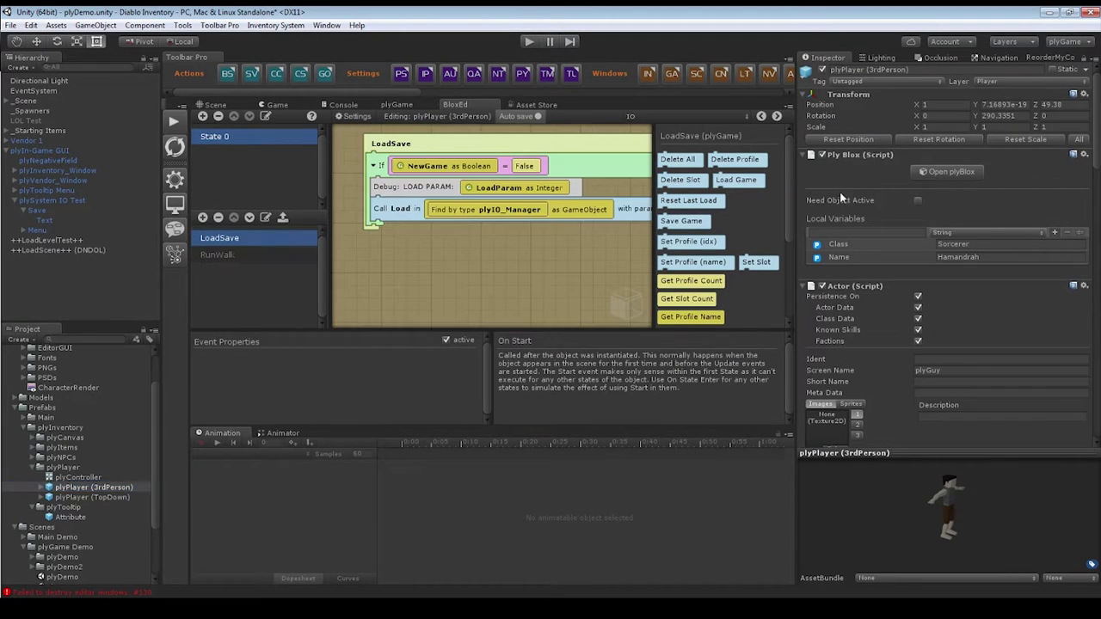
{"action": "left_click", "coordinate": [607, 165]}
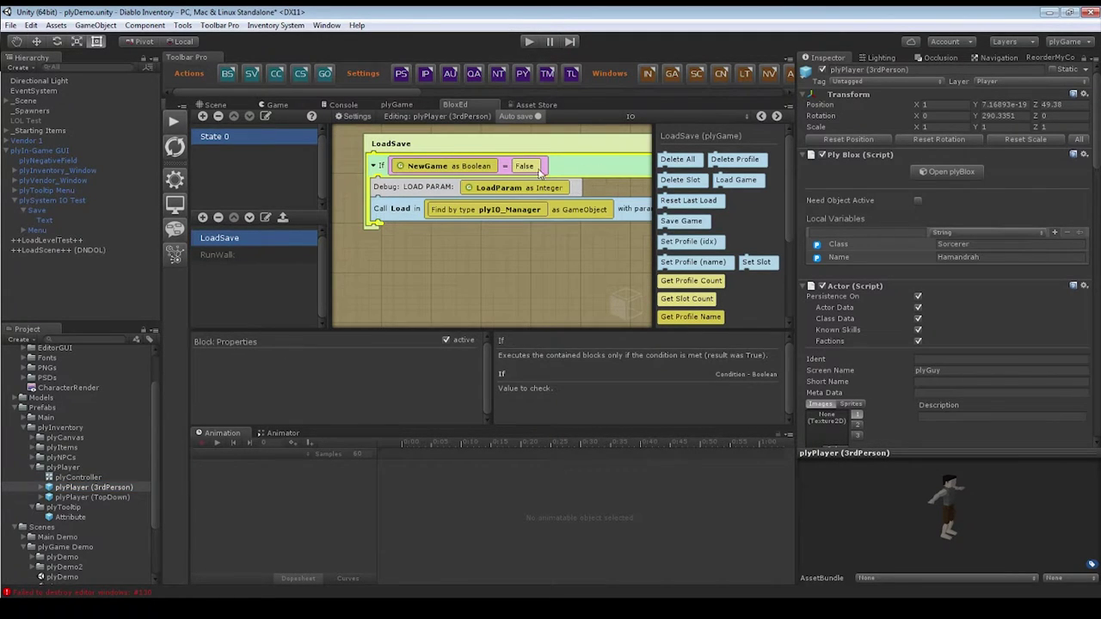
{"action": "left_click", "coordinate": [486, 170]}
{"action": "left_click", "coordinate": [359, 116]}
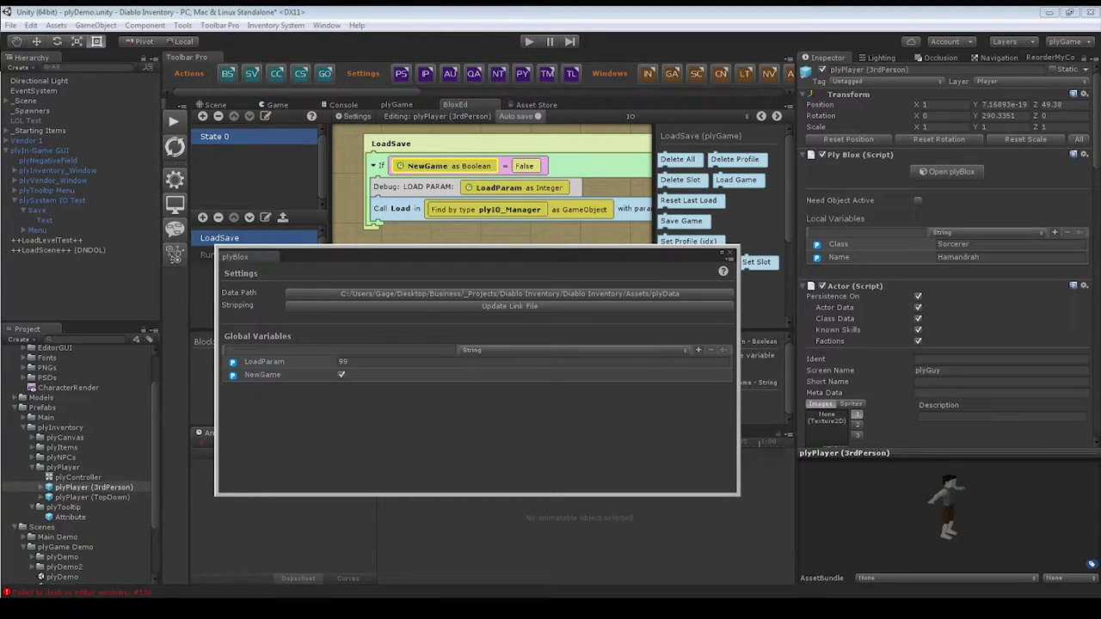
{"action": "mouse_move", "coordinate": [688, 242]}
{"action": "left_mouse_down"}
{"action": "mouse_move", "coordinate": [722, 250]}
{"action": "mouse_move", "coordinate": [675, 258]}
{"action": "left_mouse_up"}
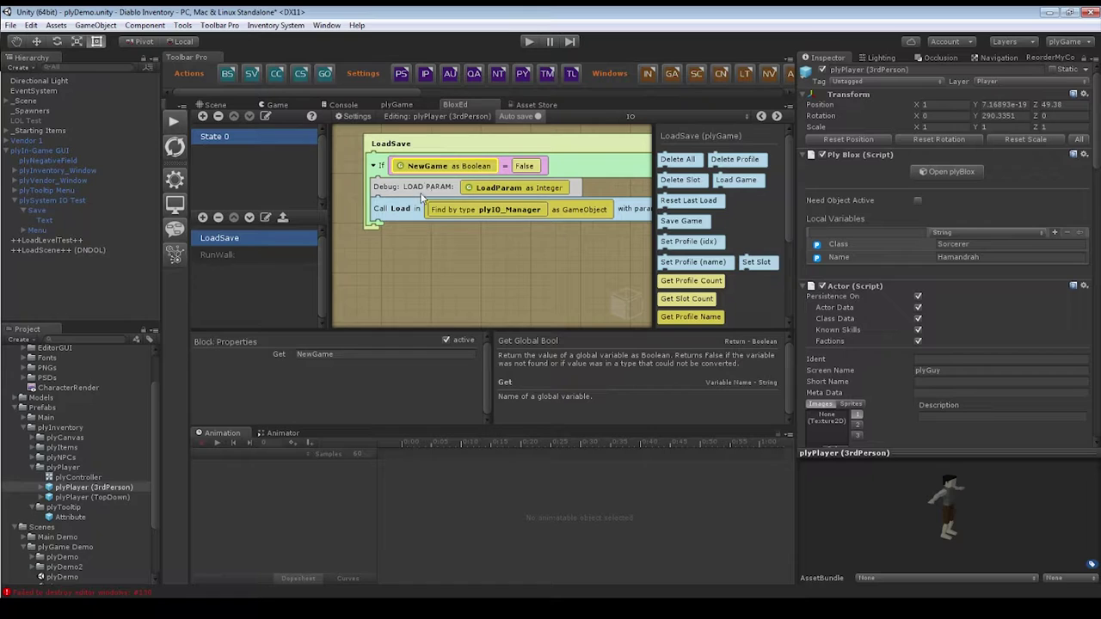
{"action": "left_click", "coordinate": [398, 210]}
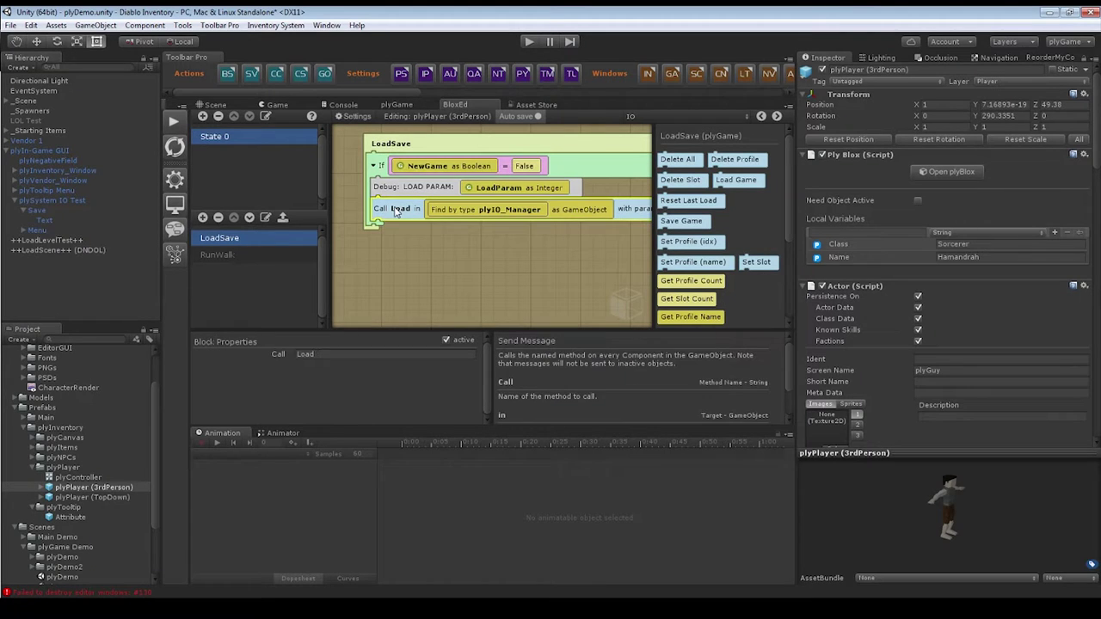
{"action": "left_click", "coordinate": [514, 208]}
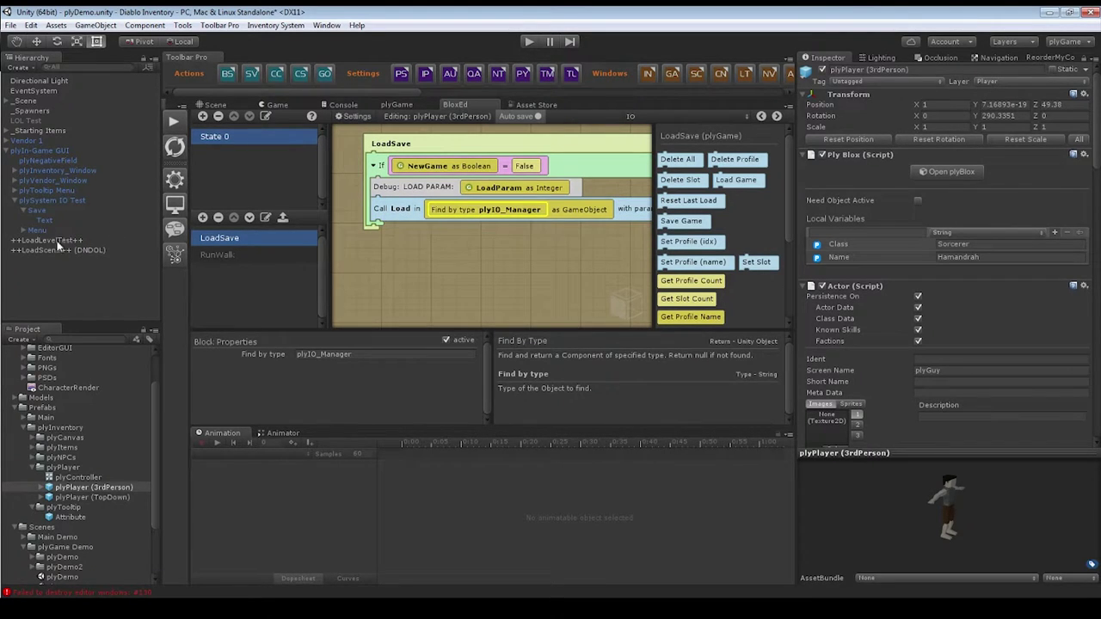
Select plySystem IO Test and confirm the Load call passes LoadParam, a global set to 99.
{"action": "left_click", "coordinate": [35, 199]}
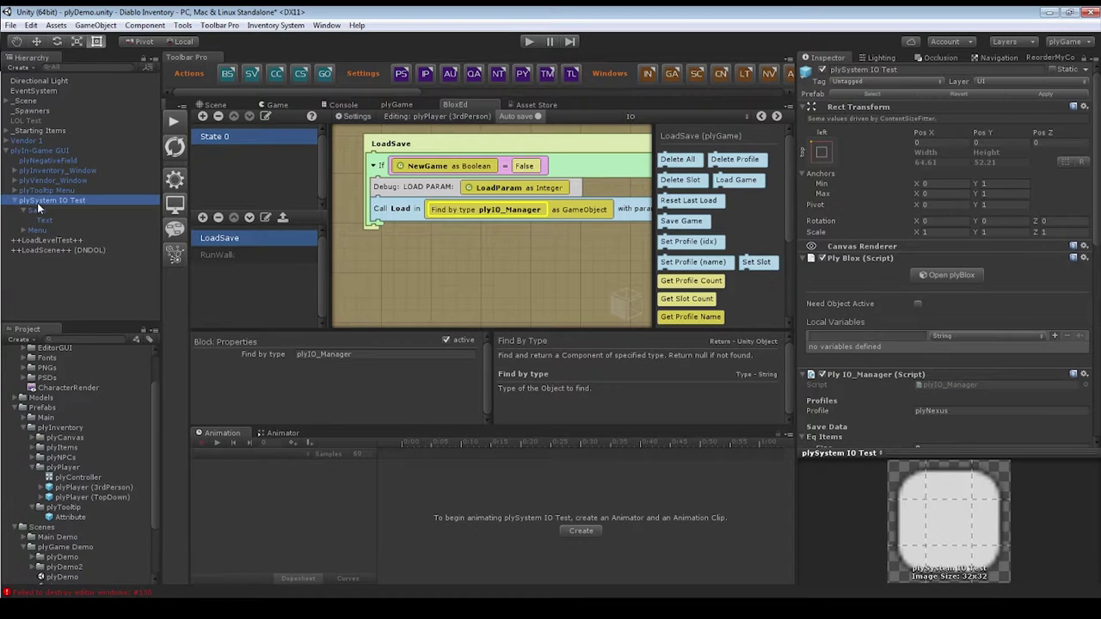
{"action": "scroll", "coordinate": [929, 304], "scroll_direction": "down", "scroll_amount": 3}
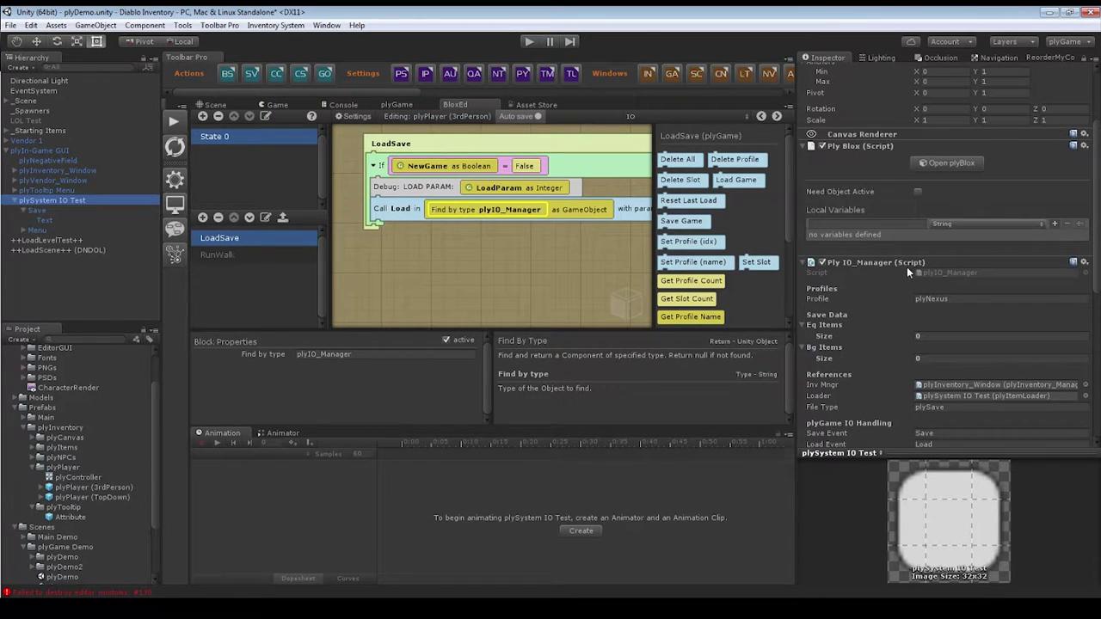
{"action": "left_click", "coordinate": [417, 216]}
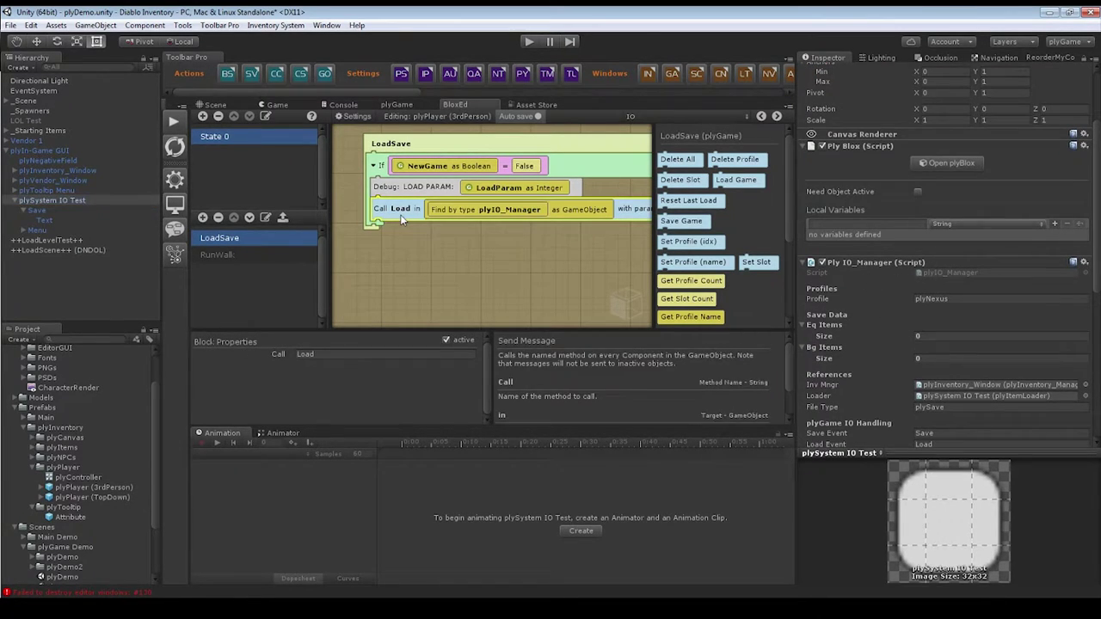
{"action": "scroll", "coordinate": [456, 275], "scroll_direction": "right", "scroll_amount": 2}
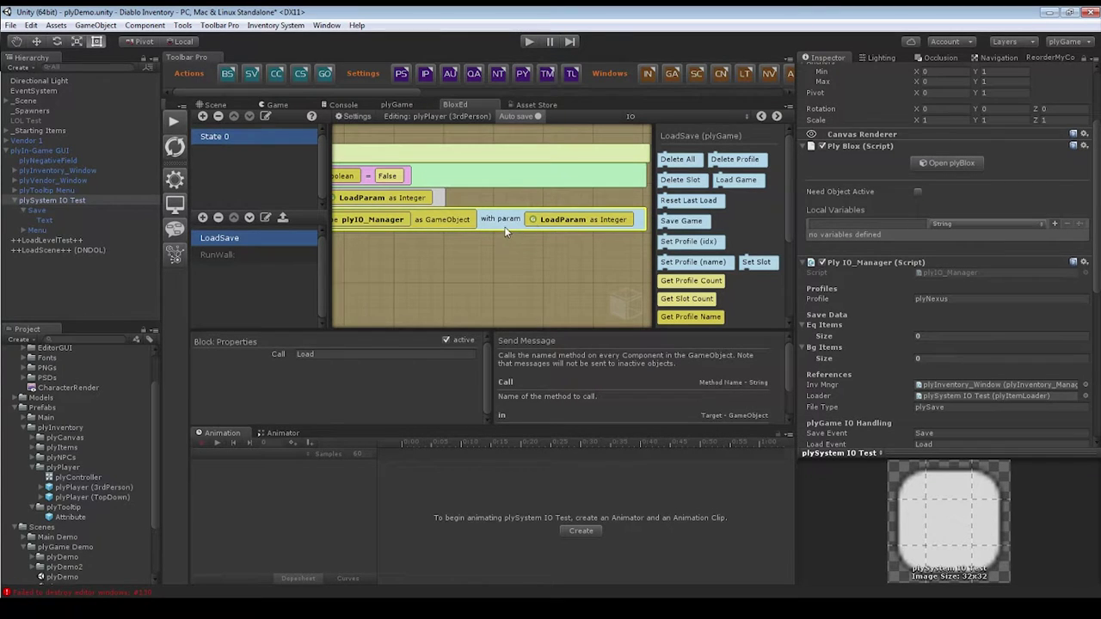
{"action": "left_click", "coordinate": [550, 220]}
{"action": "left_click", "coordinate": [354, 116]}
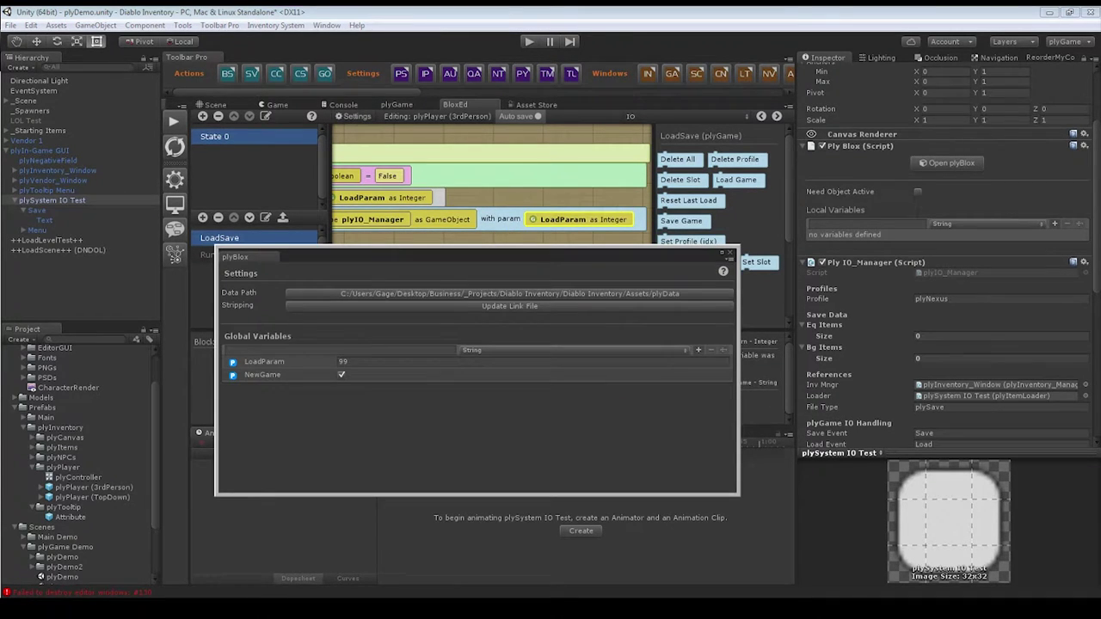
{"action": "left_click", "coordinate": [342, 362]}
{"action": "key", "text": "Escape"}
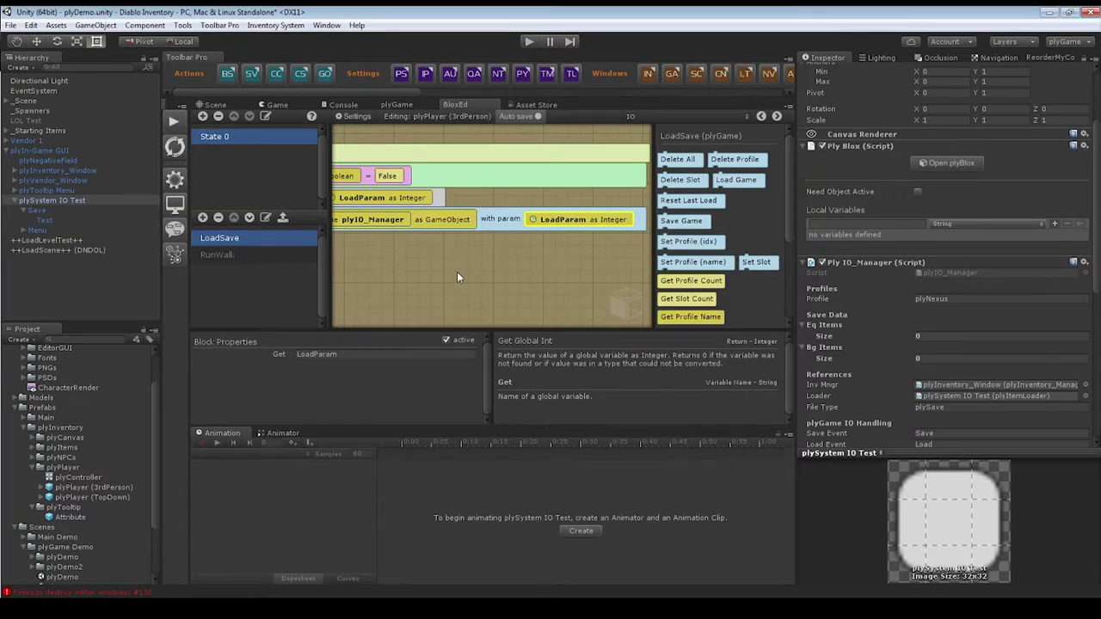
{"action": "middle_click_drag", "start_coordinate": [457, 272], "coordinate": [565, 264]}
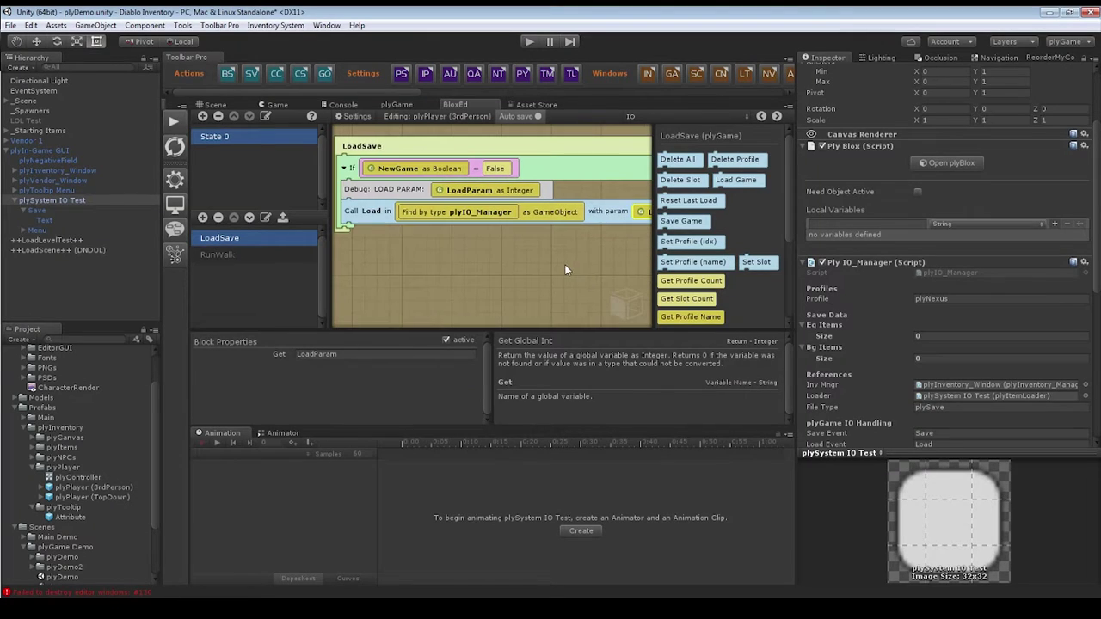
{"action": "left_click", "coordinate": [371, 211]}
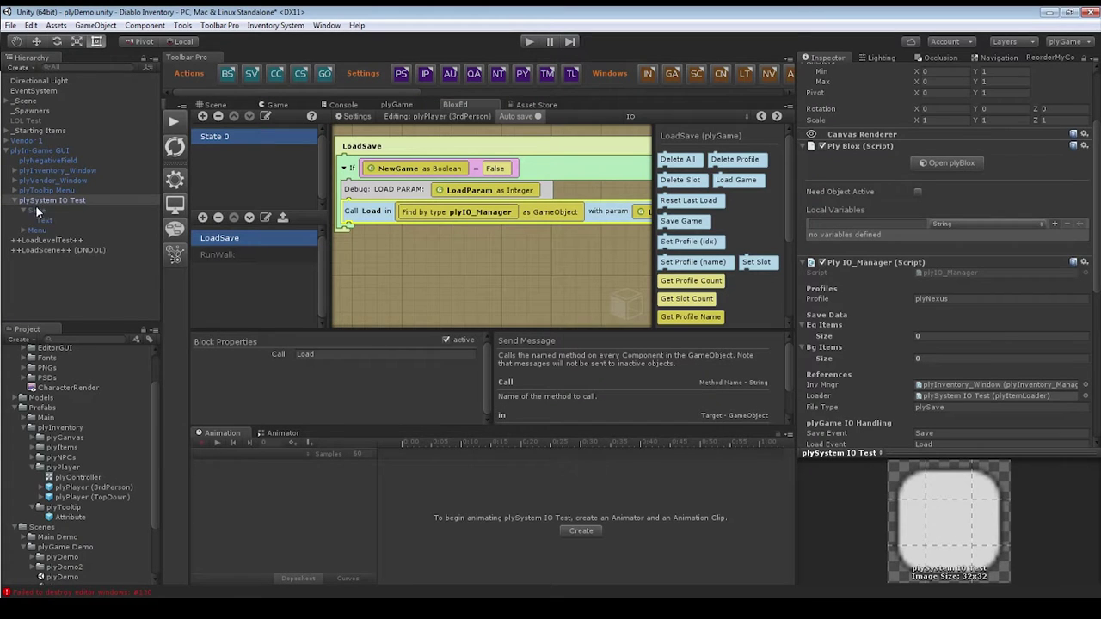
{"action": "scroll", "coordinate": [924, 327], "scroll_direction": "down", "scroll_amount": 6}
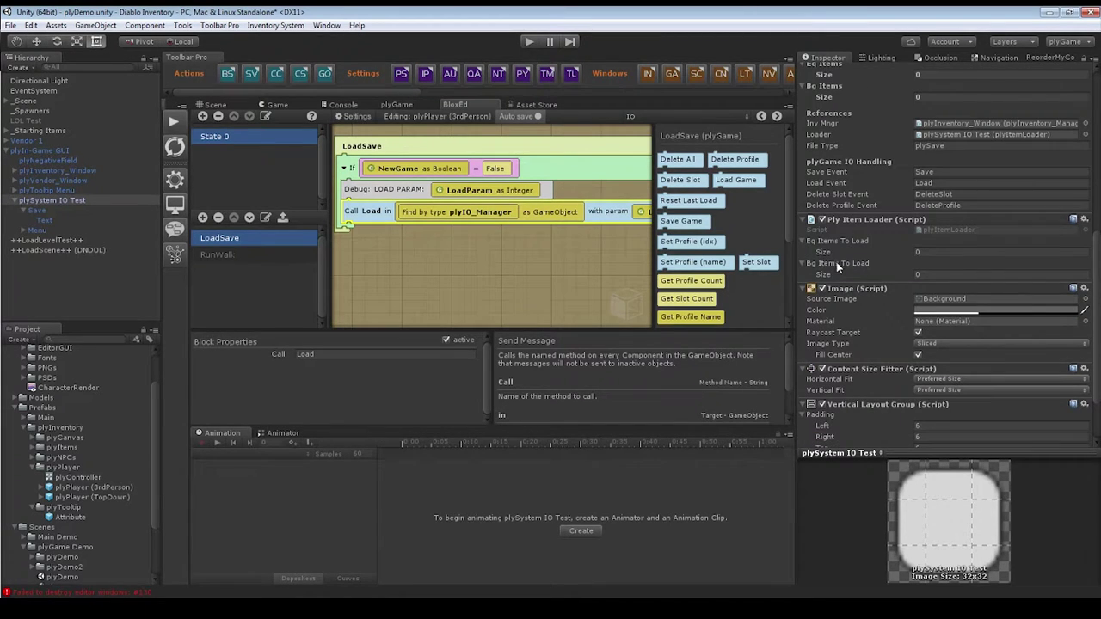
Set Eq Items To Load size to 5 and Bg Items To Load size to 15, checking their elements.
{"action": "left_click", "coordinate": [840, 251]}
{"action": "scroll", "coordinate": [852, 256], "scroll_direction": "up", "scroll_amount": 3}
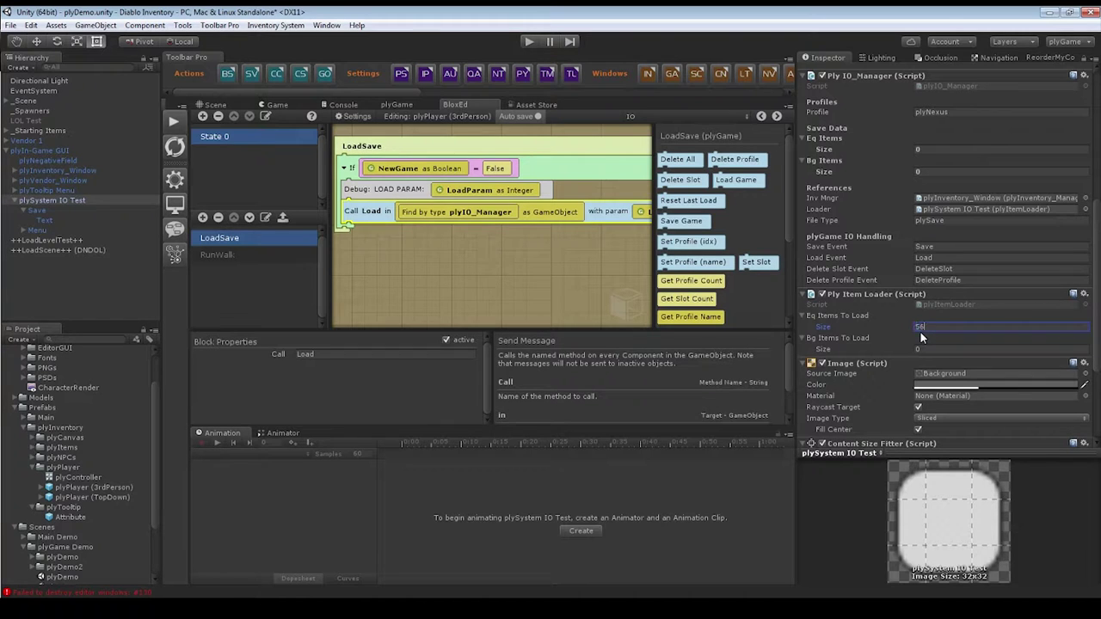
{"action": "key", "text": "Return"}
{"action": "left_click", "coordinate": [920, 401]}
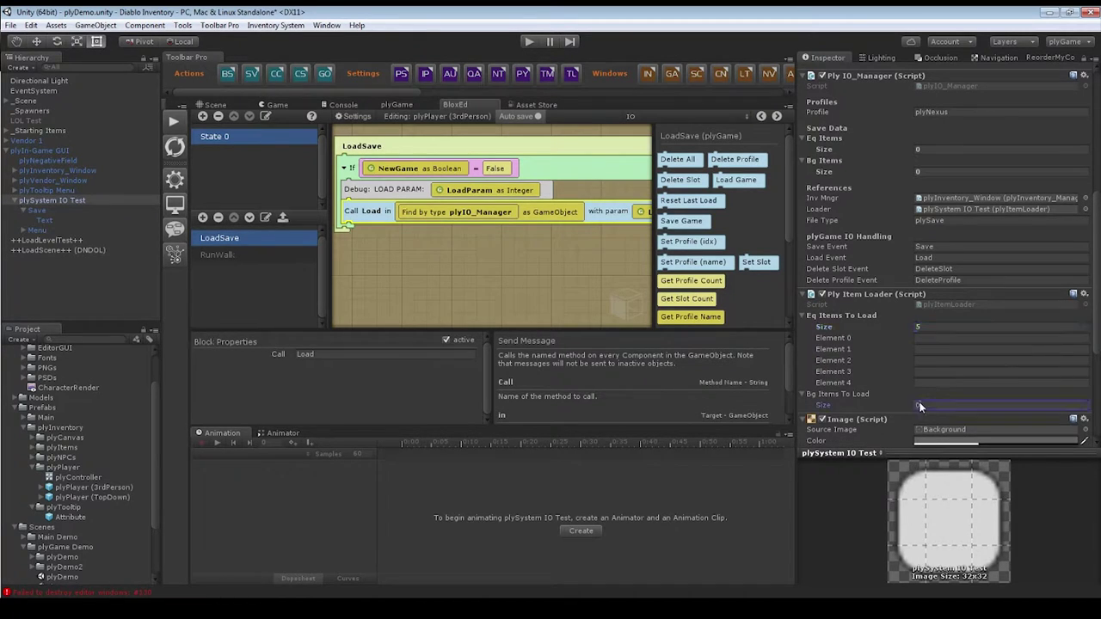
{"action": "type", "text": "15"}
{"action": "key", "text": "Return"}
{"action": "scroll", "coordinate": [925, 390], "scroll_direction": "down", "scroll_amount": 5}
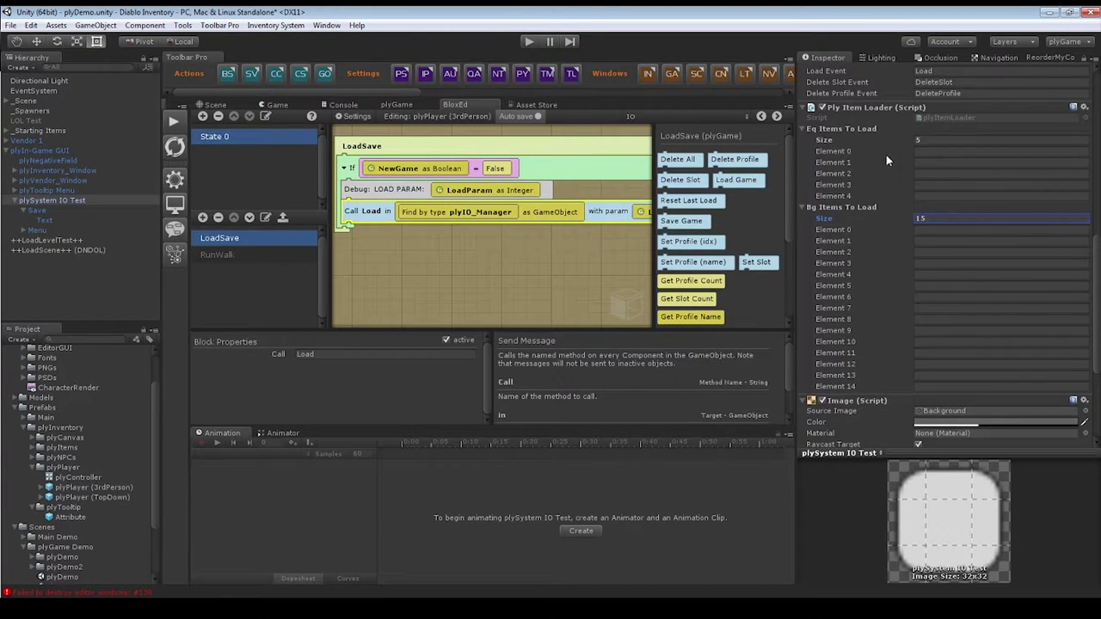
{"action": "left_click", "coordinate": [920, 152]}
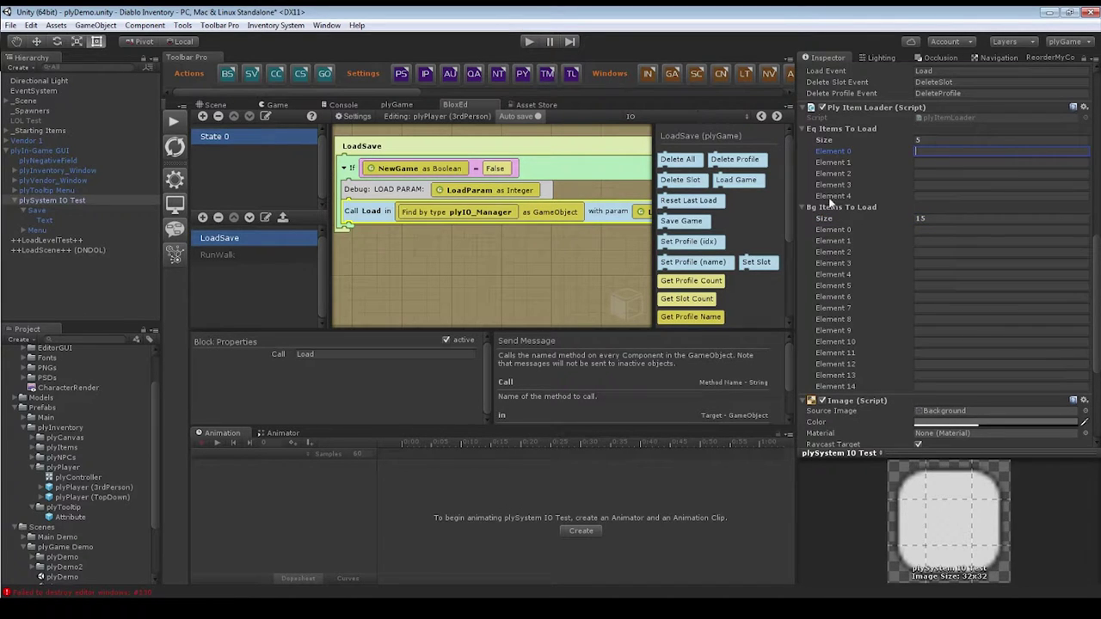
{"action": "left_click", "coordinate": [951, 241]}
{"action": "left_click", "coordinate": [935, 332]}
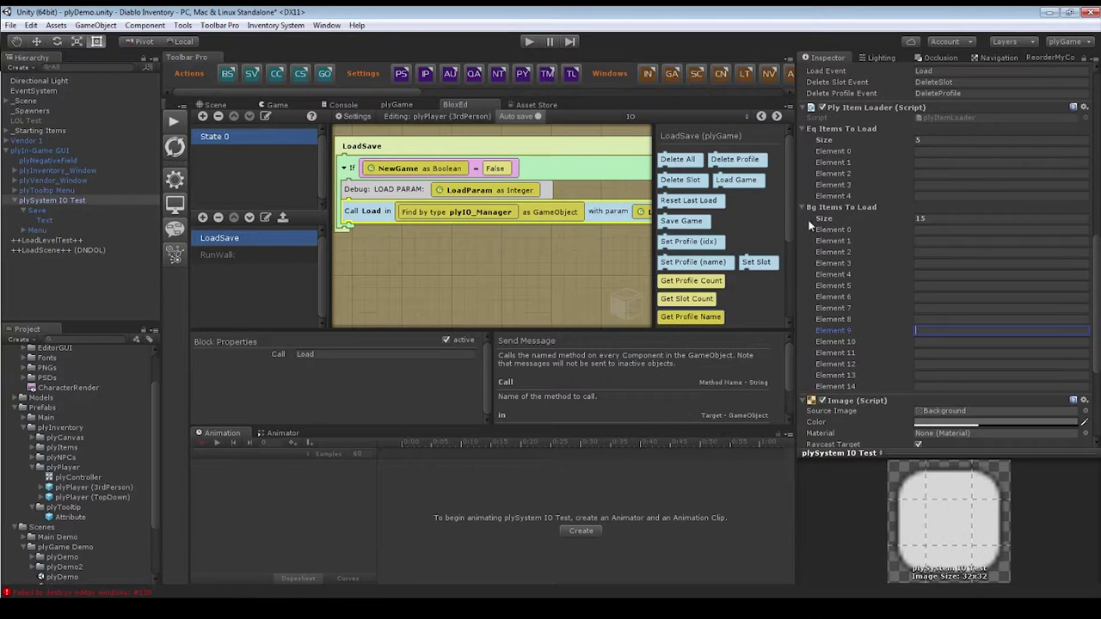
Reset the Ply Item Loader's Bg Items and Eq Items list sizes to 0.
{"action": "left_click", "coordinate": [933, 219]}
{"action": "key", "text": "BackSpace"}
{"action": "key", "text": "BackSpace"}
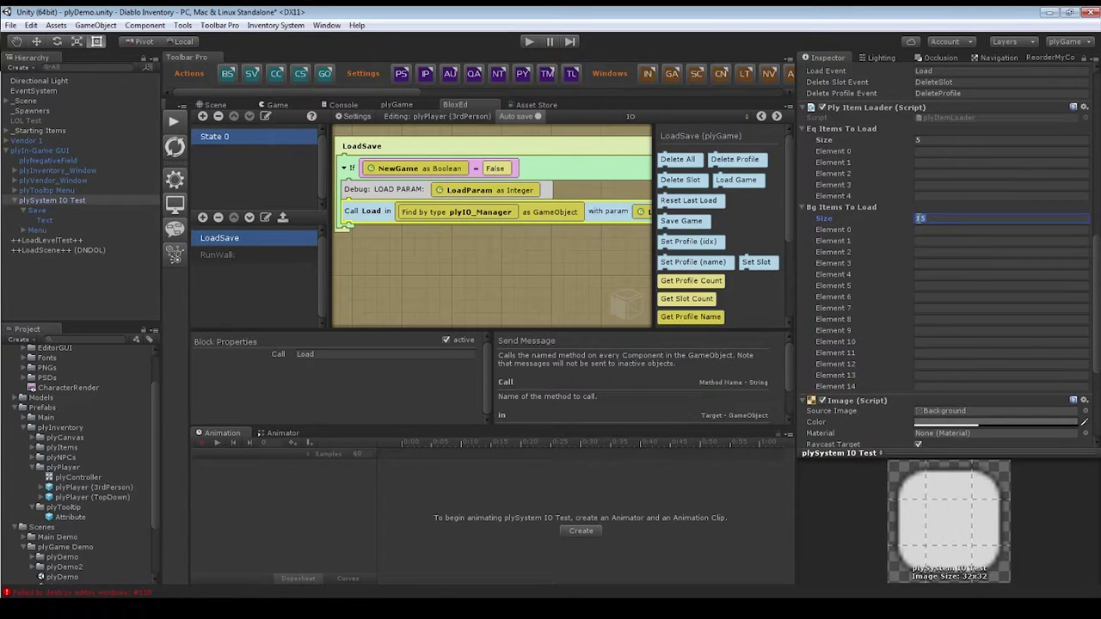
{"action": "type", "text": "0"}
{"action": "key", "text": "Return"}
{"action": "left_click", "coordinate": [933, 140]}
{"action": "type", "text": "0"}
{"action": "key", "text": "Return"}
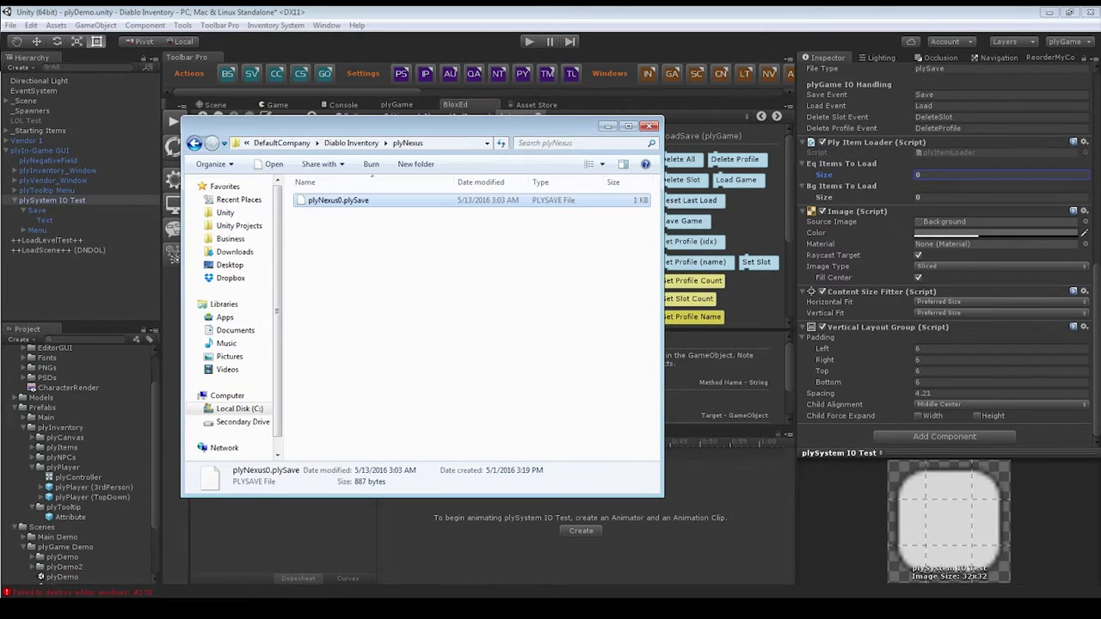
Open plyNexus0.plySave in Notepad++ by picking it from the Open with program list.
{"action": "key", "text": "Return"}
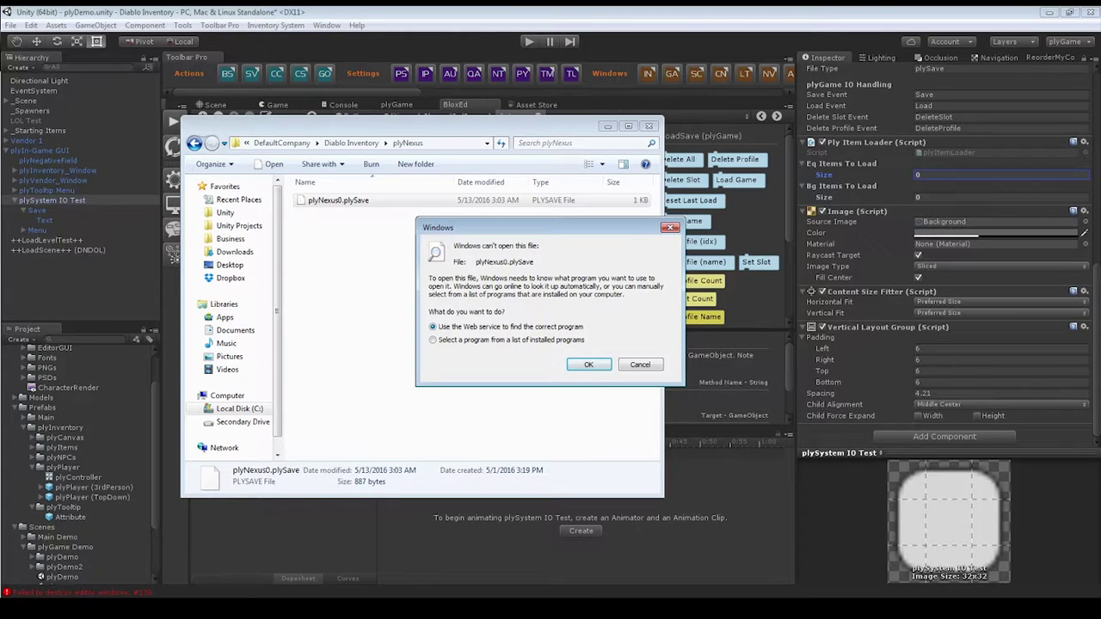
{"action": "key", "text": "Return"}
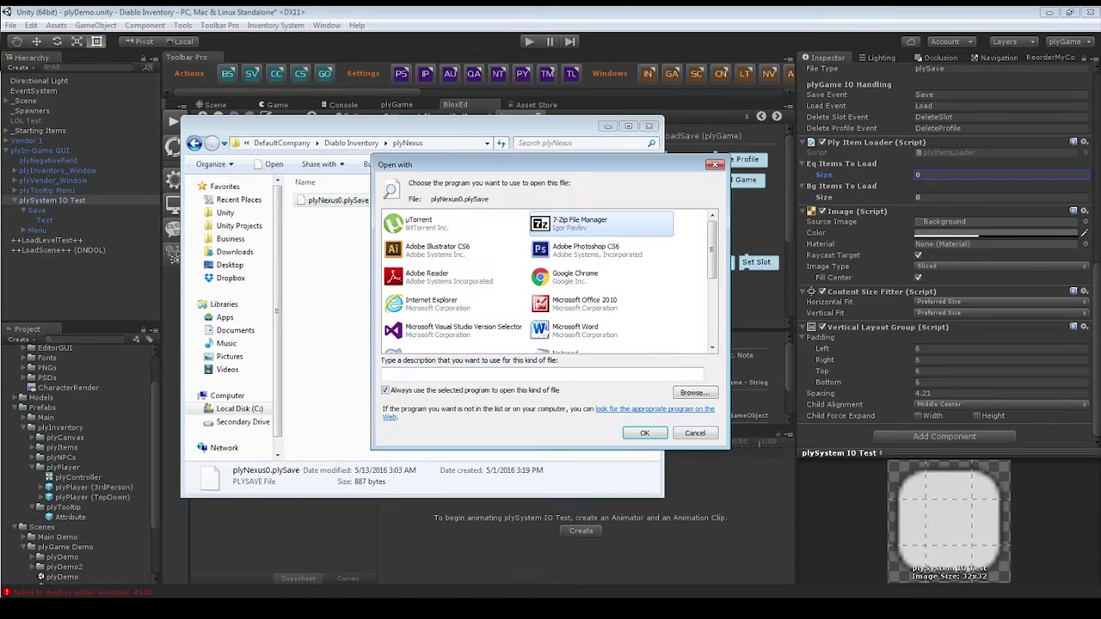
{"action": "scroll", "coordinate": [601, 306], "scroll_direction": "down", "scroll_amount": 5}
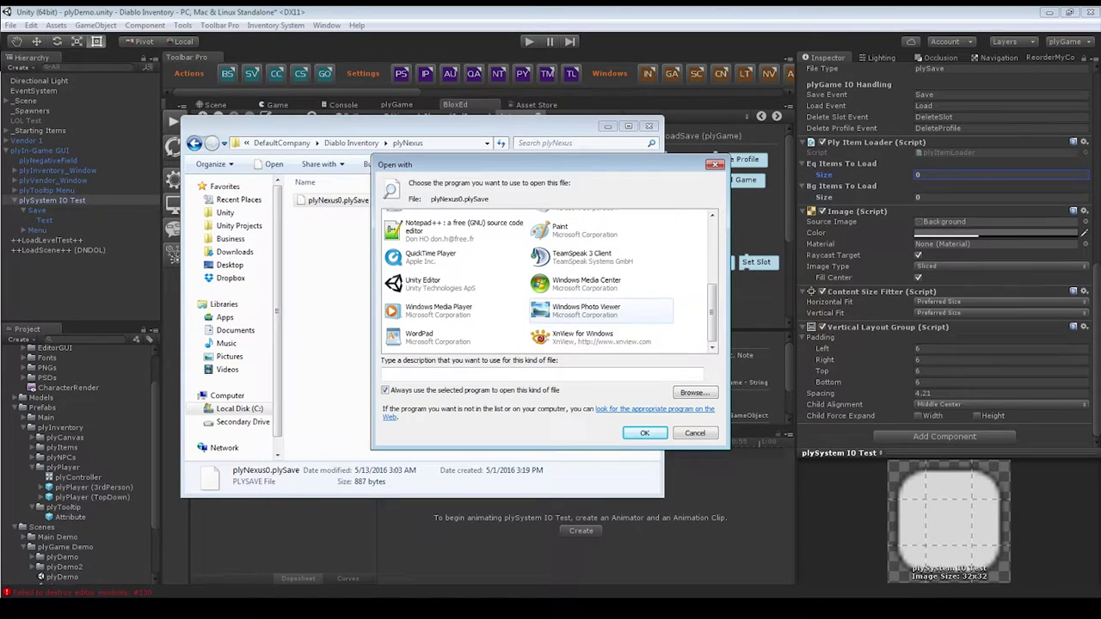
{"action": "left_click", "coordinate": [456, 229]}
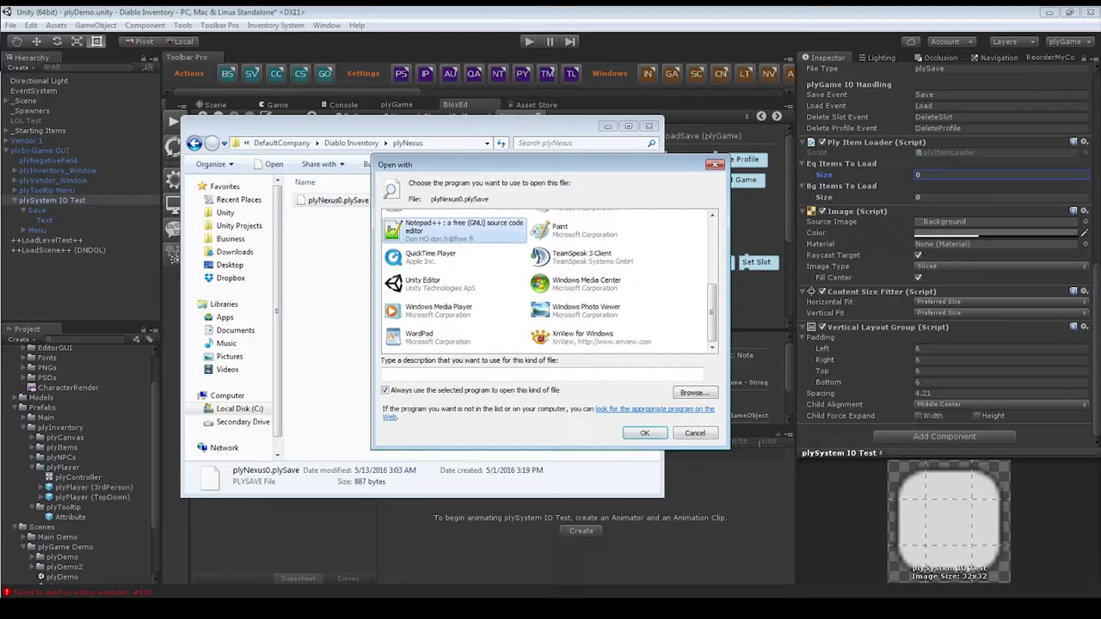
{"action": "key", "text": "Return"}
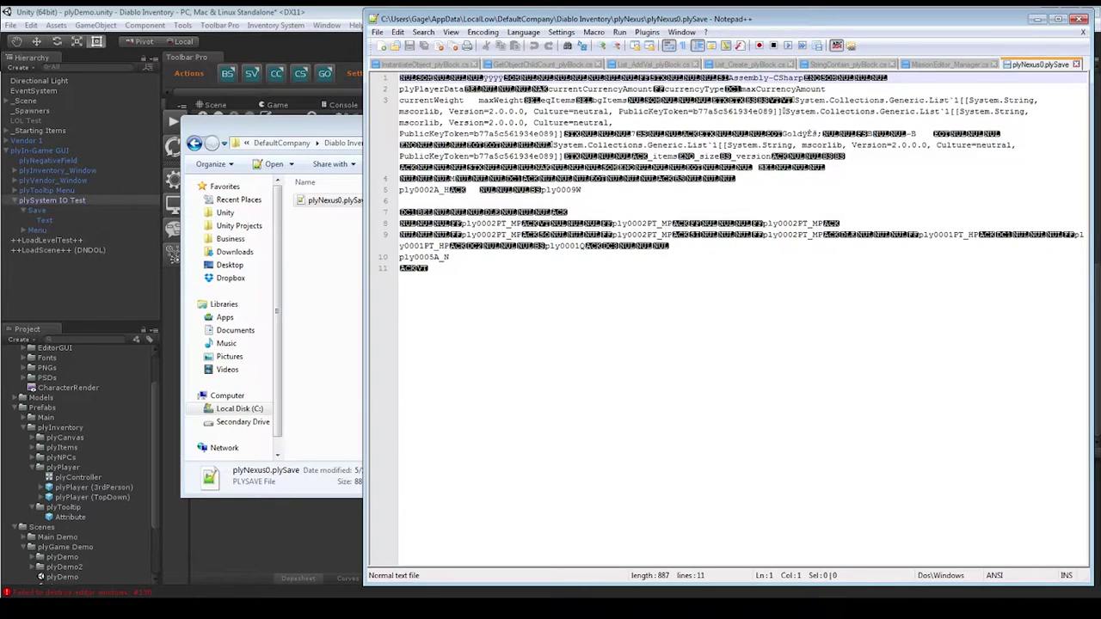
Inspect the plyPlayerData fields: currency amounts and type, weights, eqItems and bgItems.
{"action": "key", "text": "ctrl+a"}
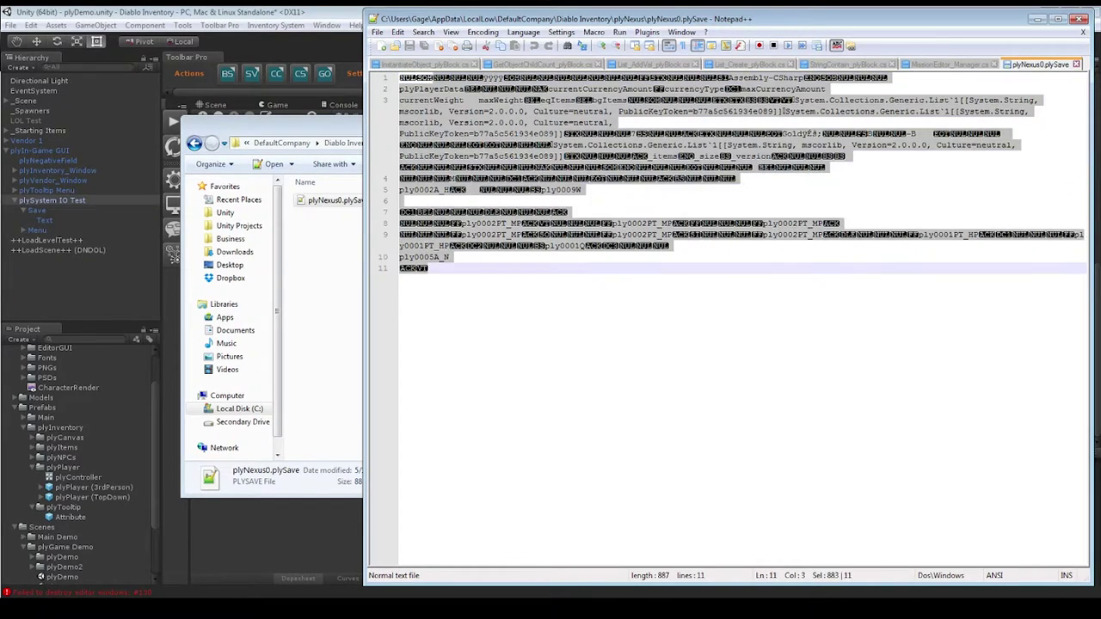
{"action": "left_click", "coordinate": [581, 190]}
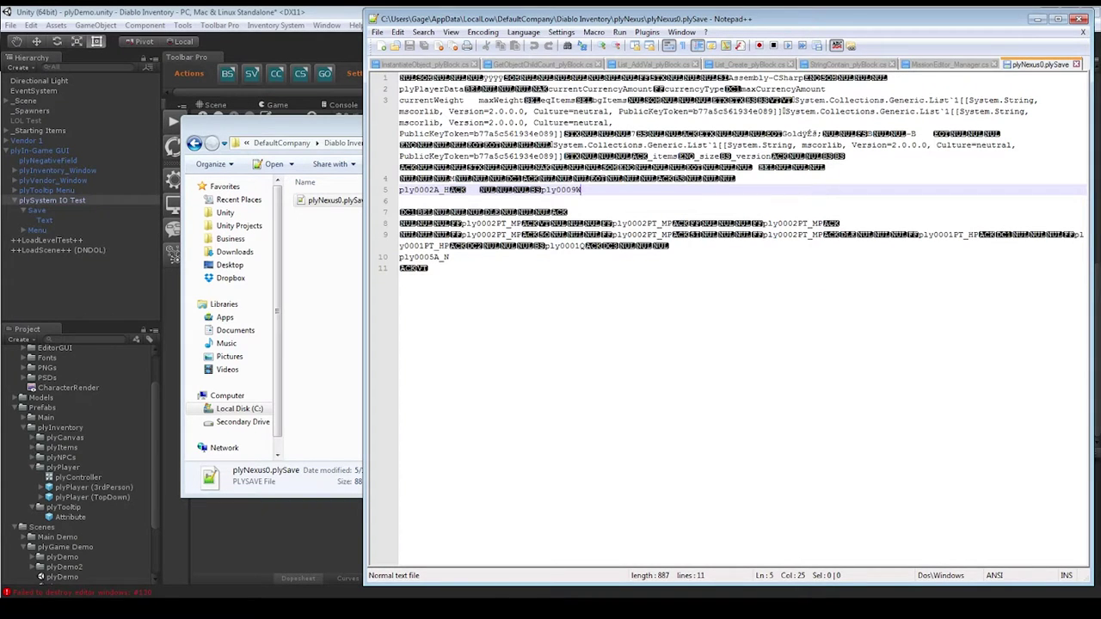
{"action": "left_click_drag", "start_coordinate": [764, 77], "coordinate": [763, 89]}
{"action": "left_click", "coordinate": [430, 78]}
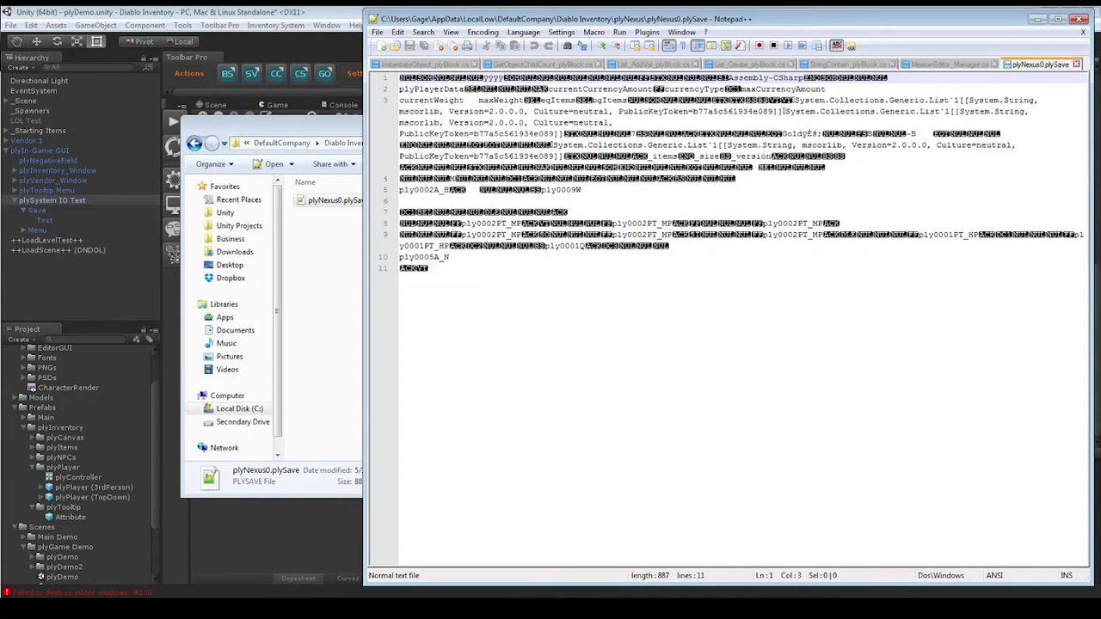
{"action": "double_click", "coordinate": [430, 88]}
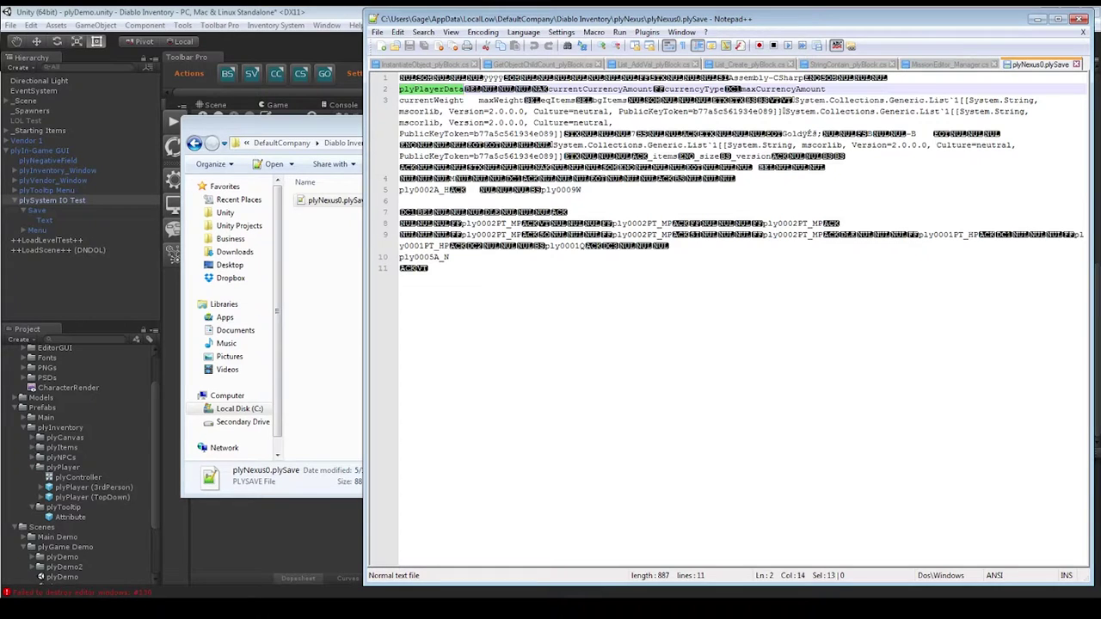
{"action": "double_click", "coordinate": [599, 89]}
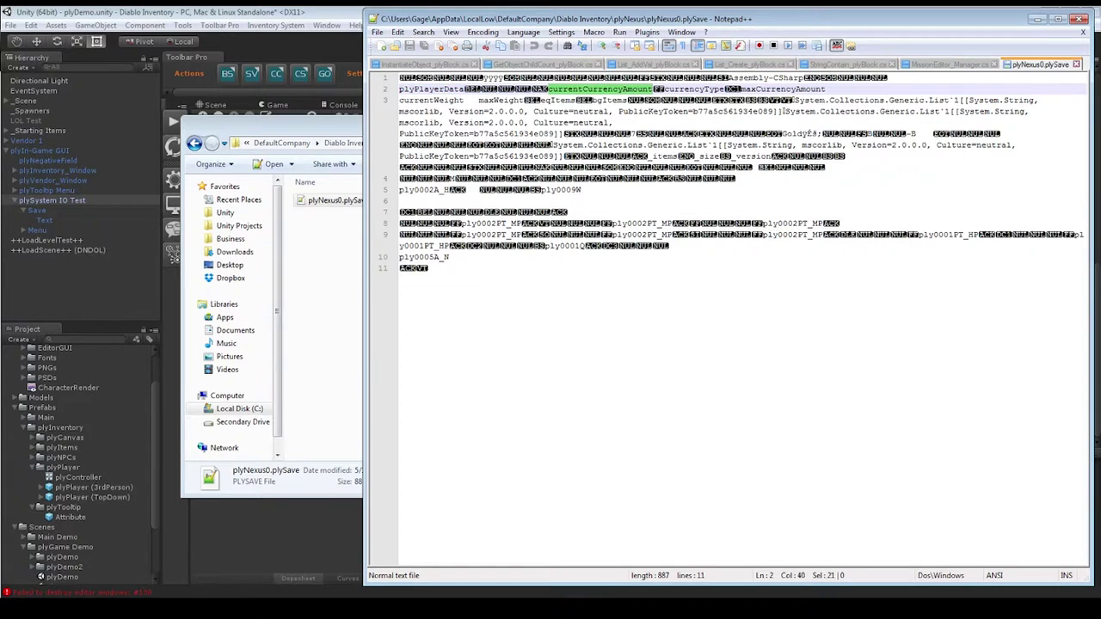
{"action": "double_click", "coordinate": [693, 89]}
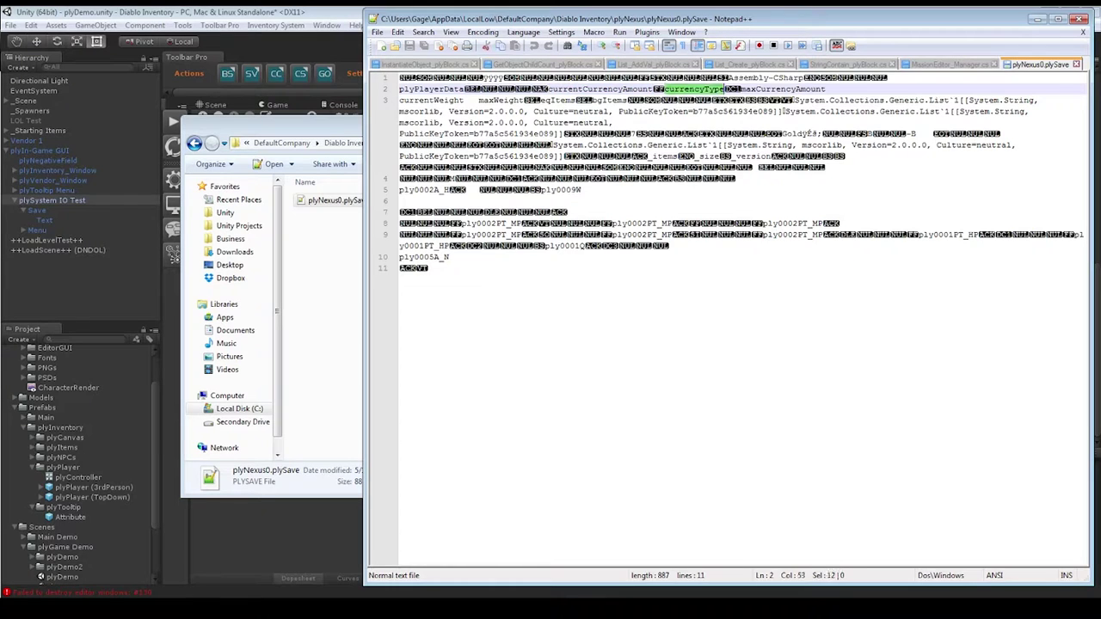
{"action": "double_click", "coordinate": [783, 89]}
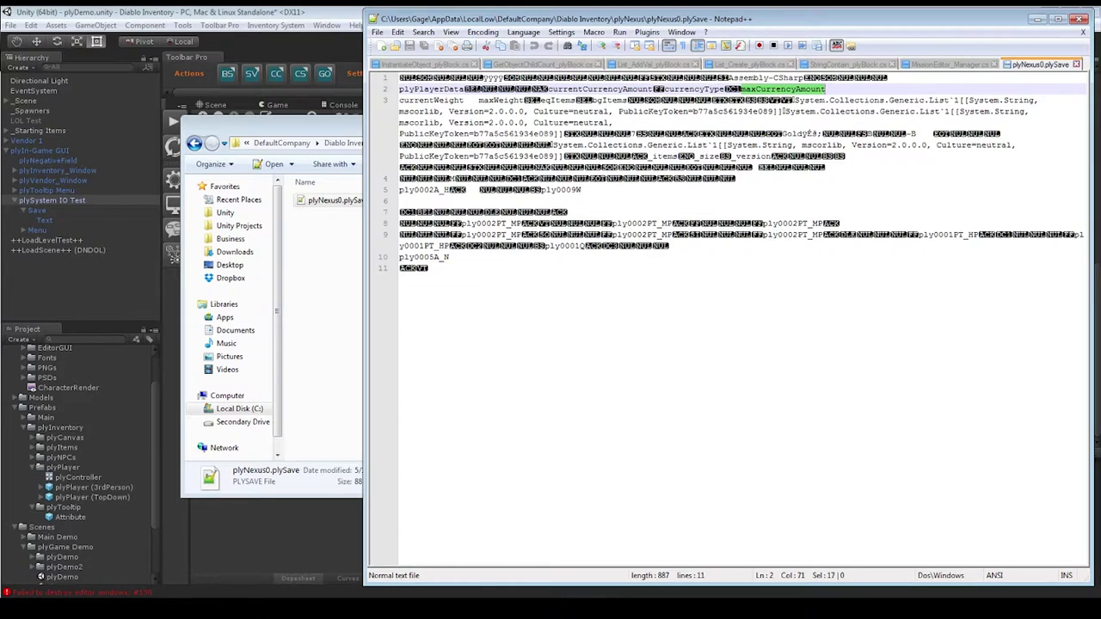
{"action": "double_click", "coordinate": [431, 100]}
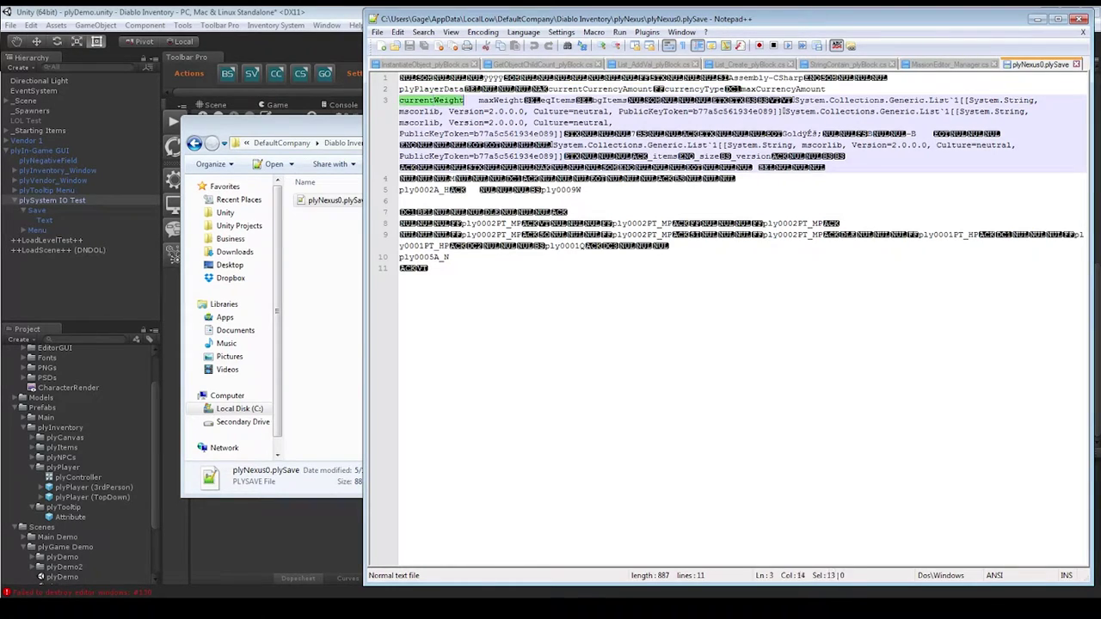
{"action": "double_click", "coordinate": [500, 100]}
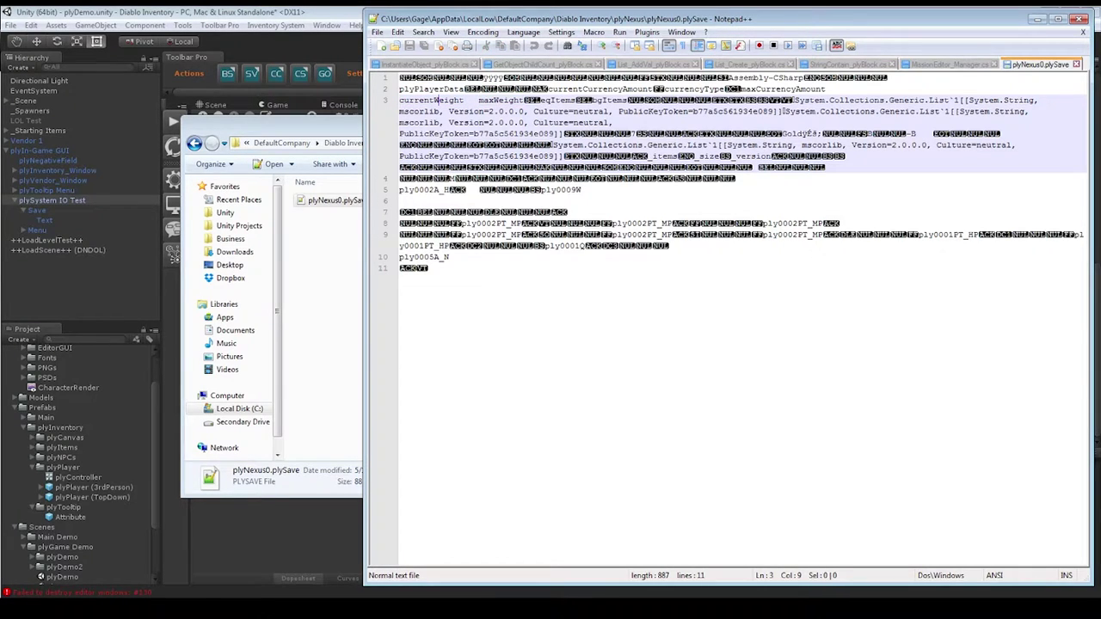
{"action": "double_click", "coordinate": [557, 100]}
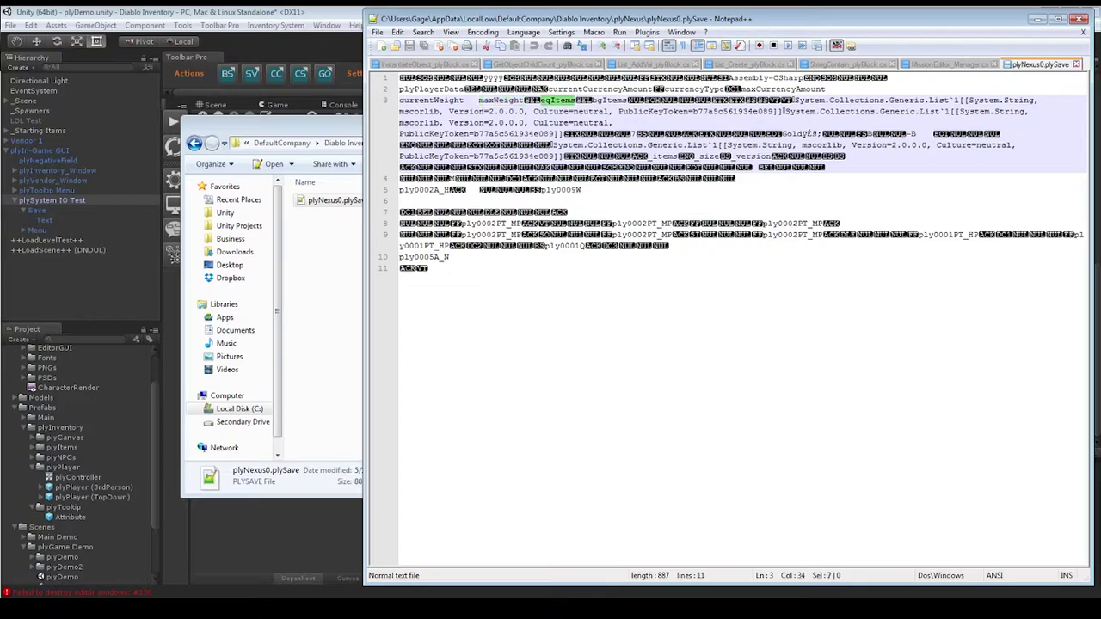
{"action": "double_click", "coordinate": [609, 100]}
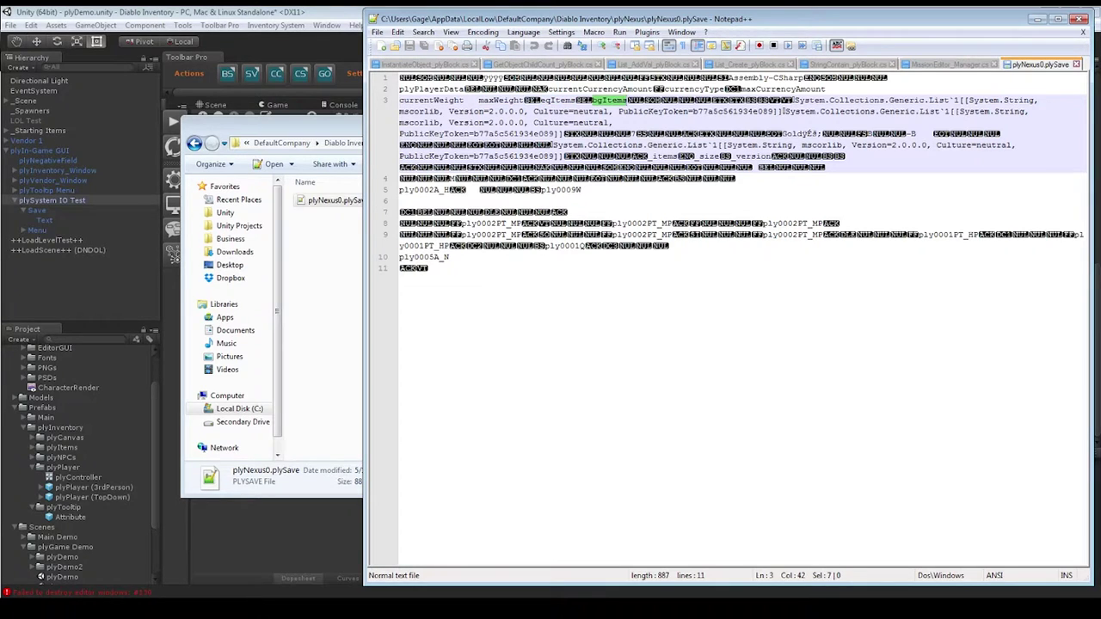
Examine the stored item ids such as ply0002A_H and ply0002PT_MP on lines 5–9.
{"action": "left_click_drag", "start_coordinate": [828, 99], "coordinate": [844, 111]}
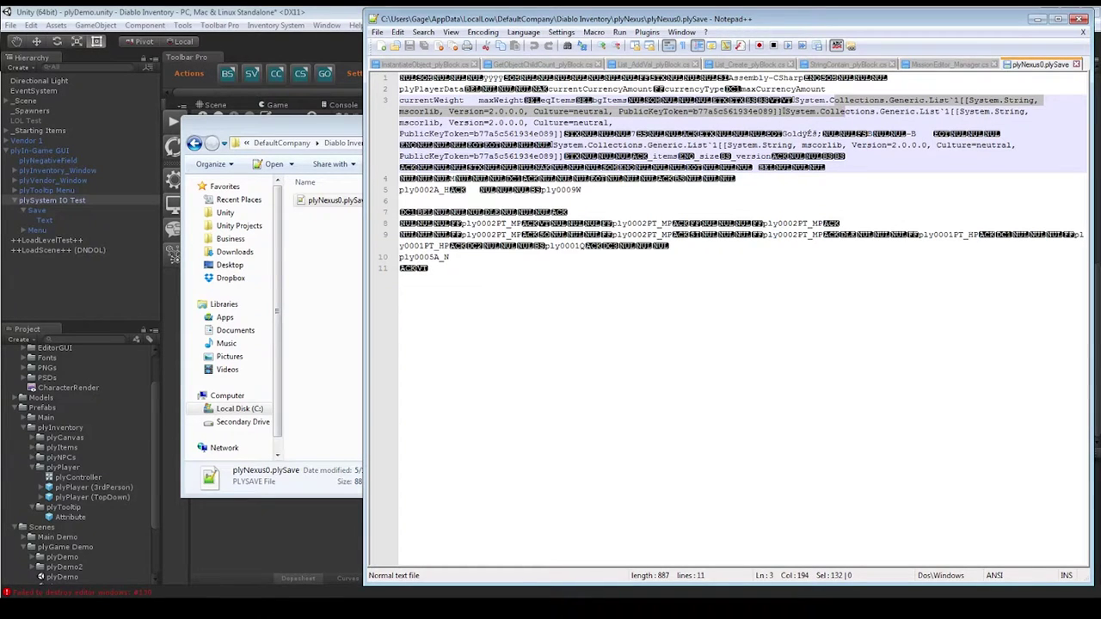
{"action": "left_click", "coordinate": [428, 189]}
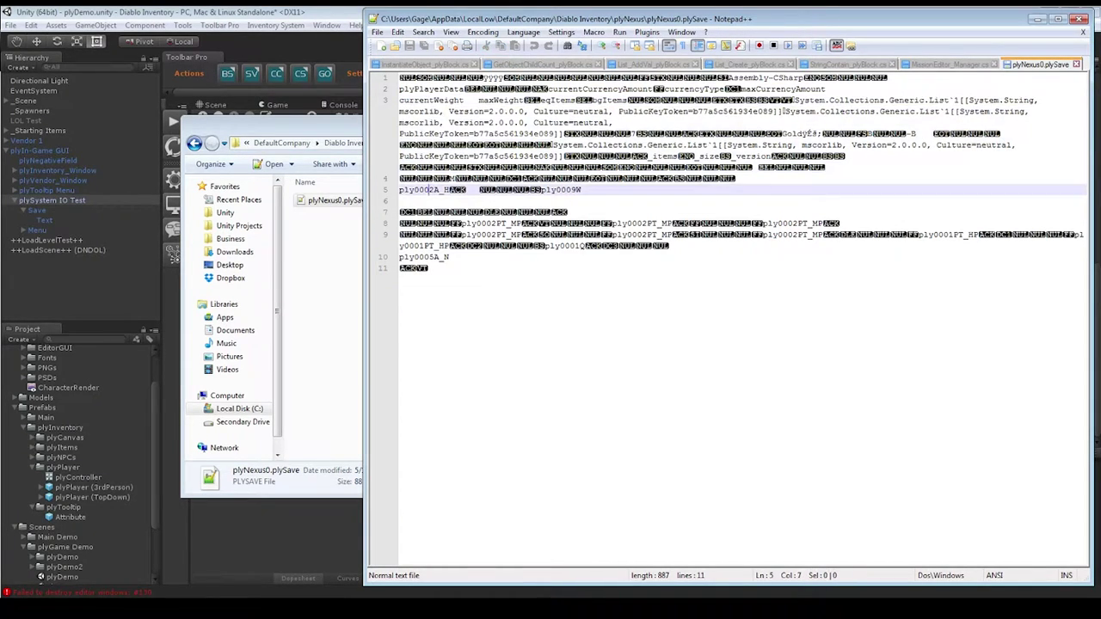
{"action": "left_click_drag", "start_coordinate": [581, 189], "coordinate": [399, 189]}
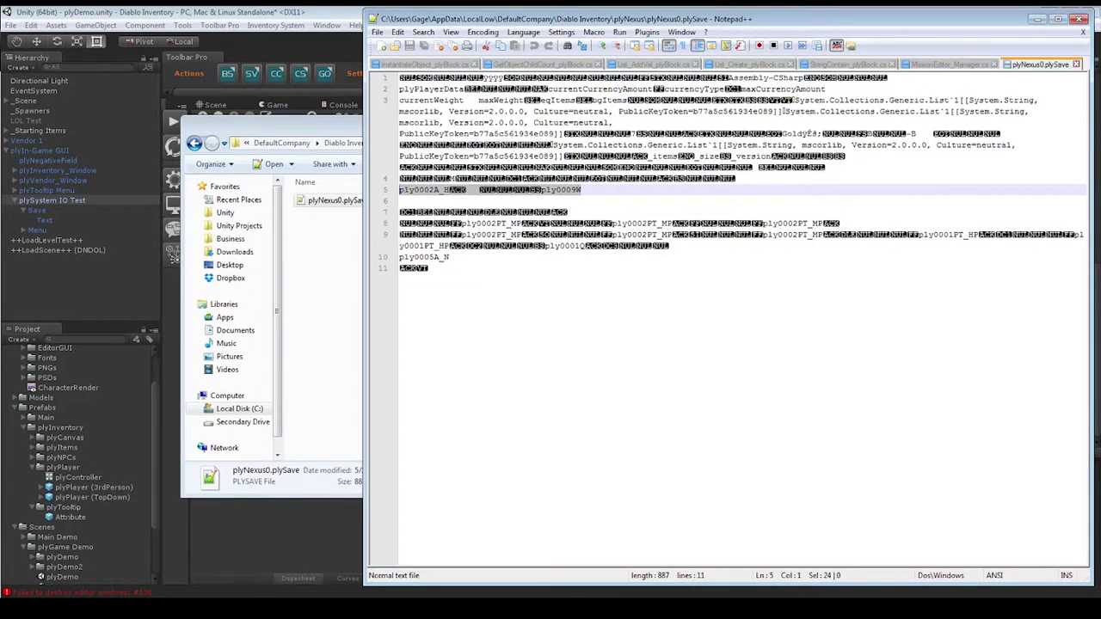
{"action": "left_click", "coordinate": [412, 189]}
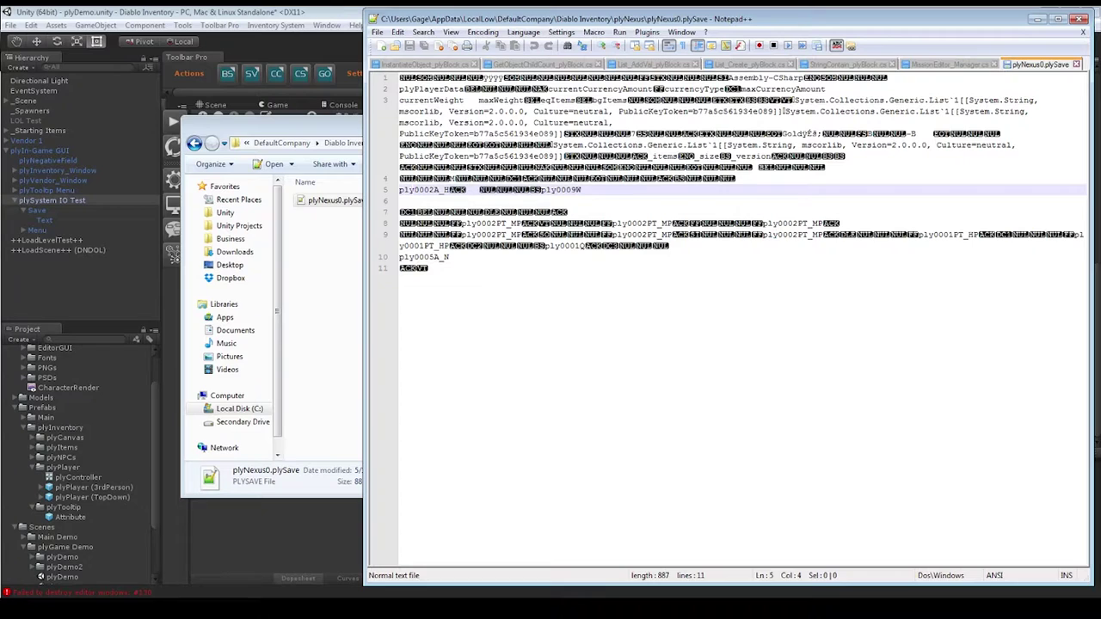
{"action": "left_click_drag", "start_coordinate": [465, 189], "coordinate": [399, 189]}
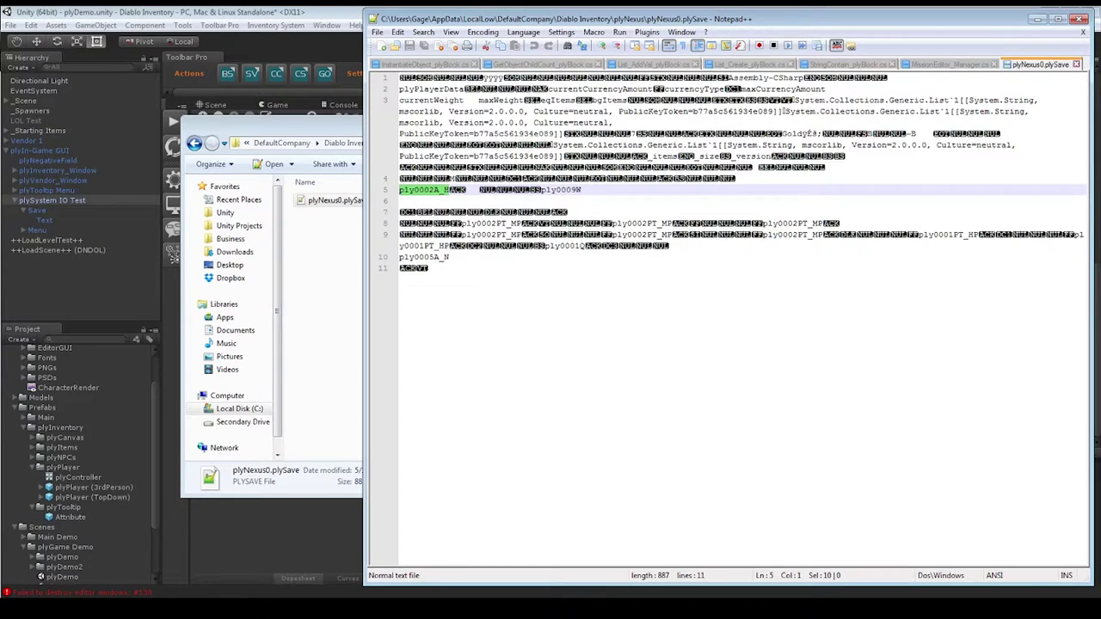
{"action": "left_click_drag", "start_coordinate": [581, 189], "coordinate": [404, 189]}
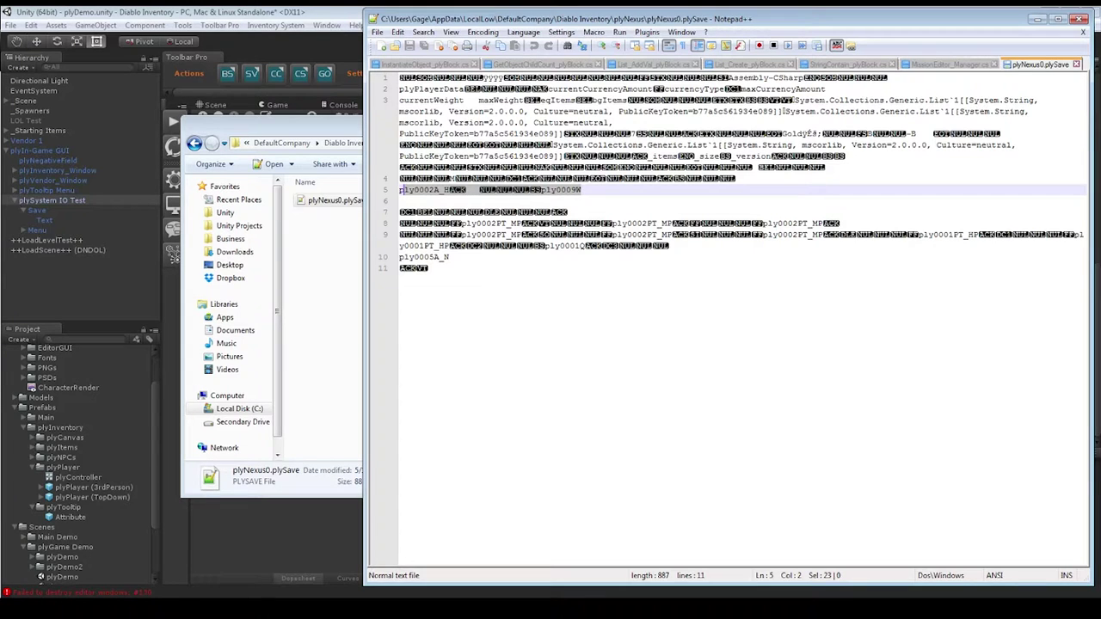
{"action": "left_click_drag", "start_coordinate": [465, 223], "coordinate": [427, 269]}
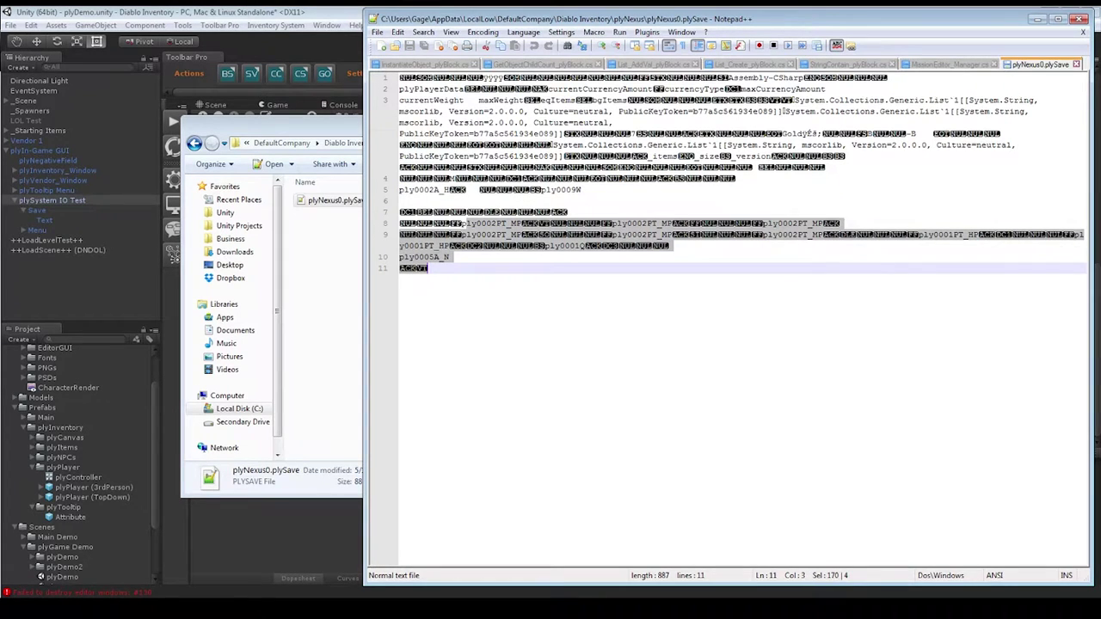
{"action": "double_click", "coordinate": [491, 223]}
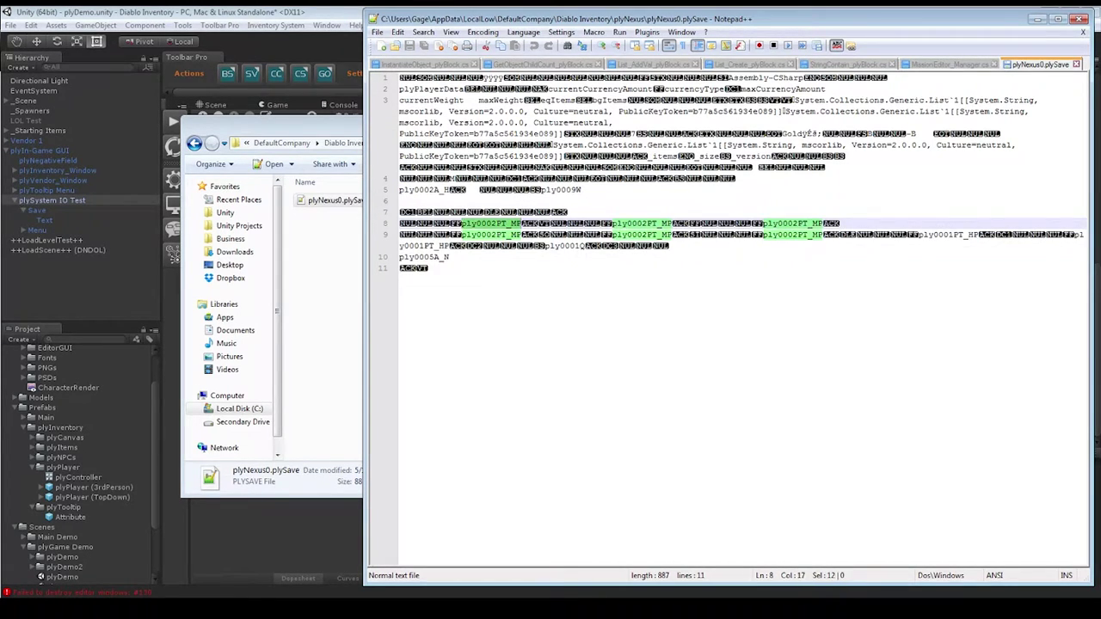
{"action": "left_click", "coordinate": [495, 223]}
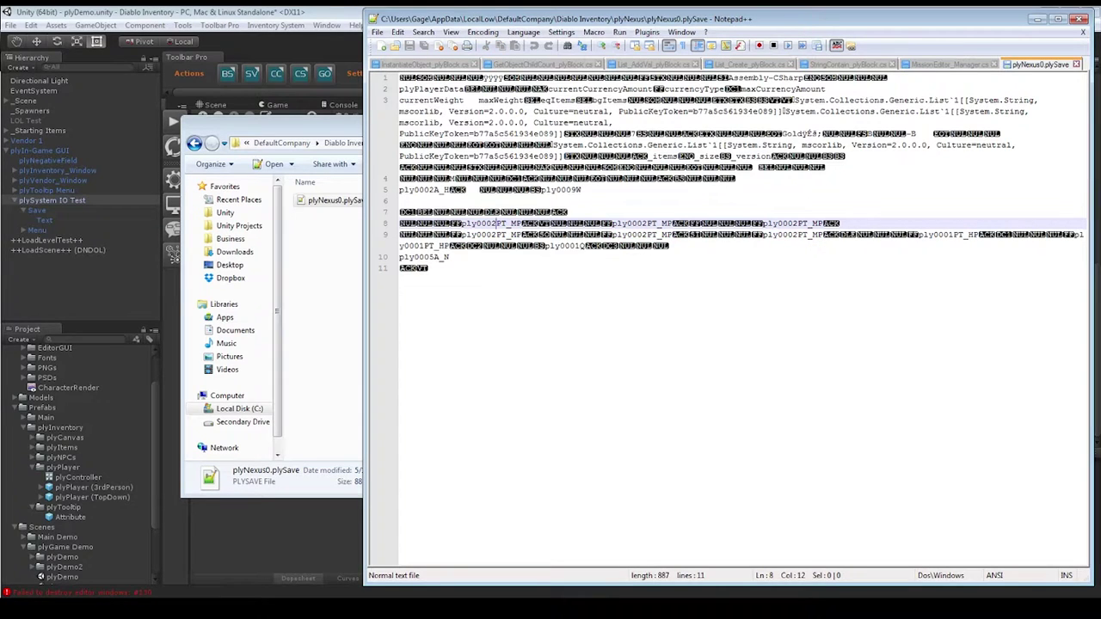
{"action": "left_click_drag", "start_coordinate": [495, 224], "coordinate": [462, 223]}
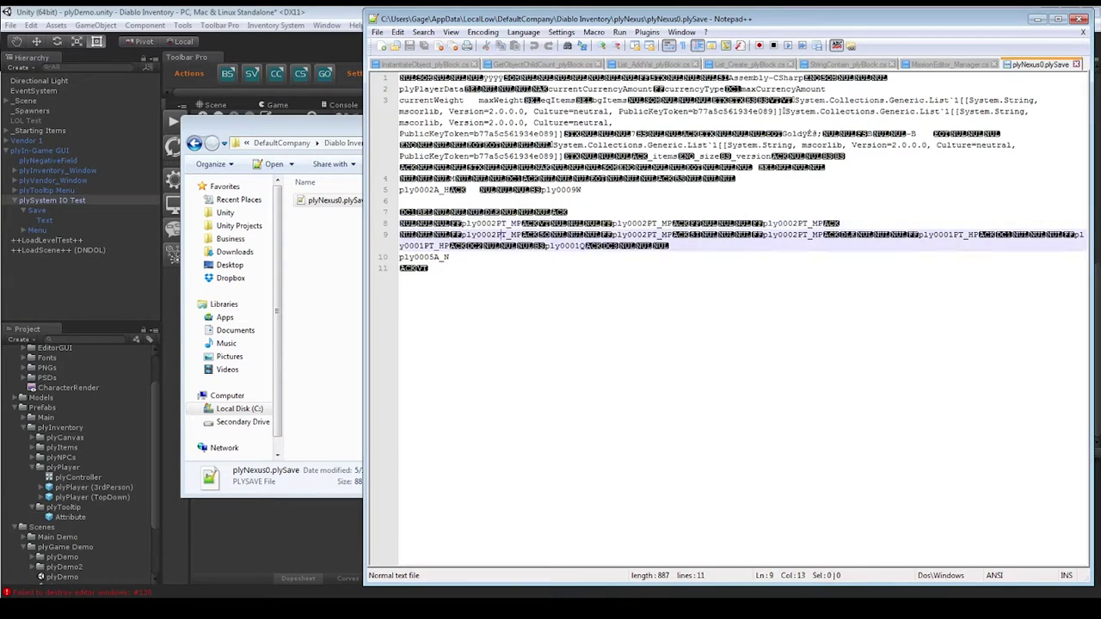
{"action": "mouse_move", "coordinate": [500, 224]}
{"action": "left_mouse_down"}
{"action": "mouse_move", "coordinate": [449, 224]}
{"action": "mouse_move", "coordinate": [519, 224]}
{"action": "left_mouse_up"}
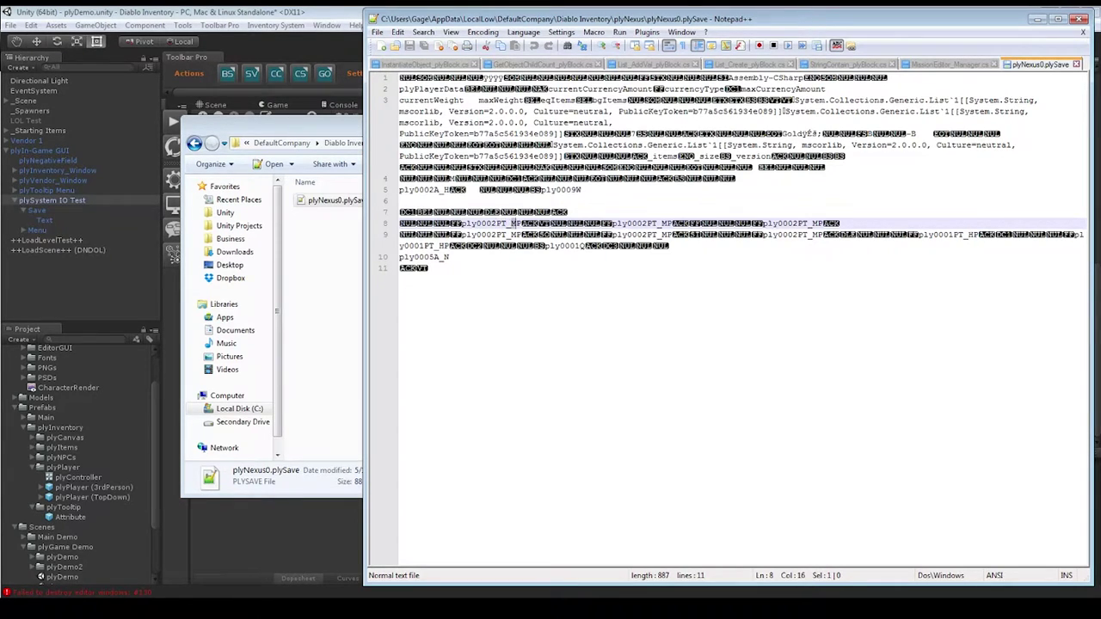
{"action": "left_click_drag", "start_coordinate": [946, 234], "coordinate": [399, 257]}
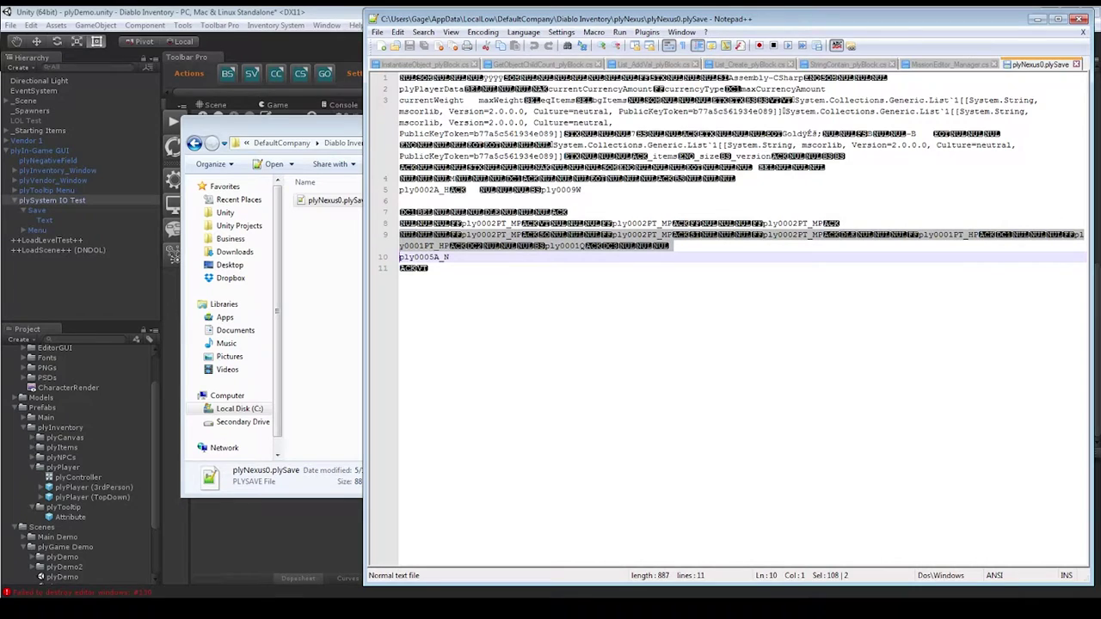
Check item ids ply0001Q and ply0005A_N, undo the accidental swap, and close Notepad++ unchanged.
{"action": "left_click_drag", "start_coordinate": [573, 245], "coordinate": [580, 245]}
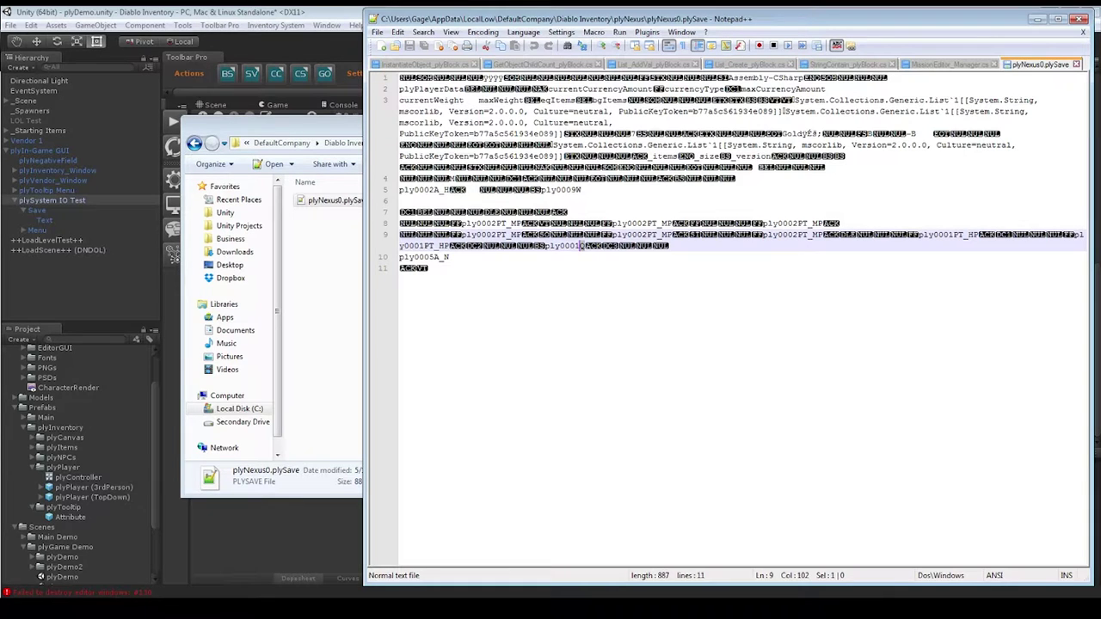
{"action": "left_click", "coordinate": [444, 256]}
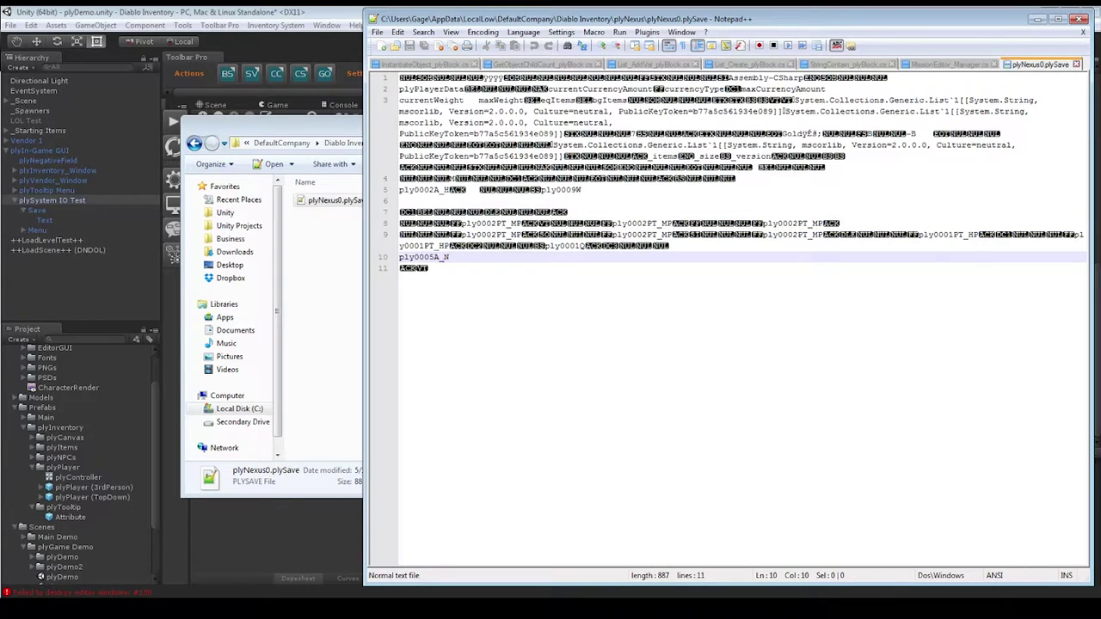
{"action": "left_click_drag", "start_coordinate": [437, 256], "coordinate": [431, 256]}
{"action": "key", "text": "ctrl+u"}
{"action": "key", "text": "ctrl+z"}
{"action": "key", "text": "Right"}
{"action": "key", "text": "shift+Right"}
{"action": "key", "text": "shift+Up"}
{"action": "key", "text": "shift+Up"}
{"action": "key", "text": "shift+Up"}
{"action": "key", "text": "shift+Up"}
{"action": "key", "text": "shift+Up"}
{"action": "key", "text": "shift+Up"}
{"action": "key", "text": "shift+Up"}
{"action": "key", "text": "shift+Up"}
{"action": "key", "text": "shift+Up"}
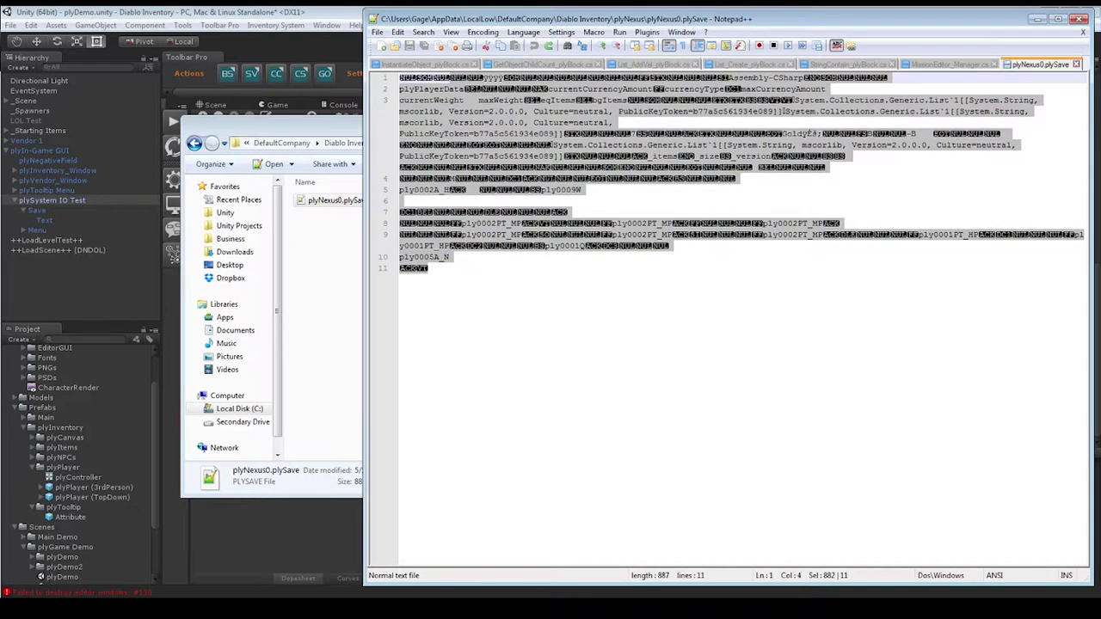
{"action": "left_click", "coordinate": [1081, 18]}
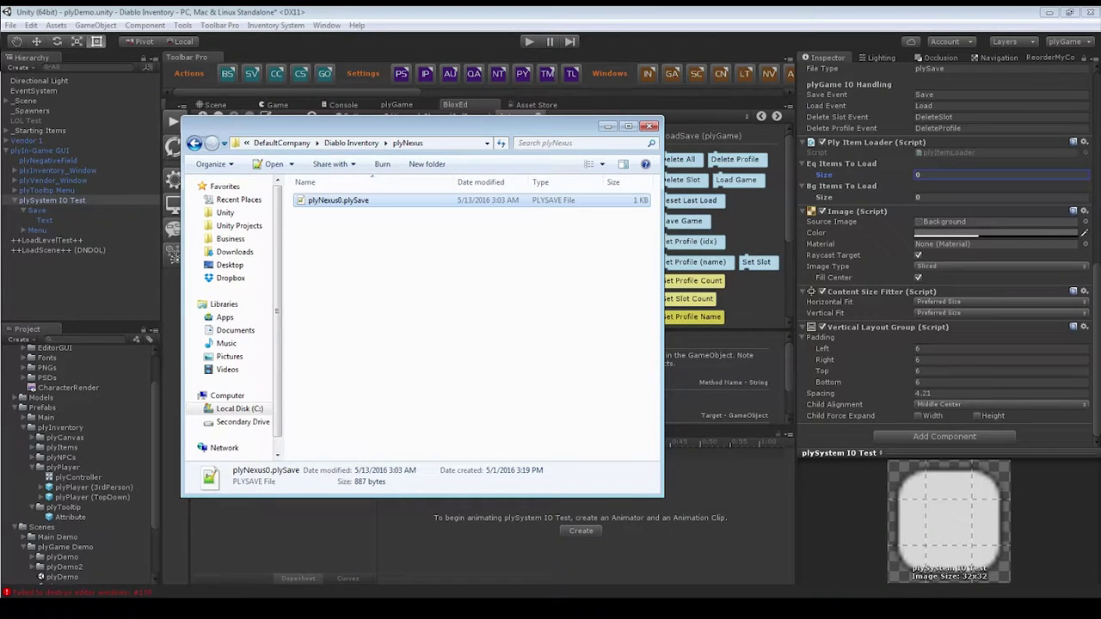
Bring Unity forward and compare plySystem IO Test's Save event graph with the Game view and Menu button.
{"action": "left_click", "coordinate": [430, 36]}
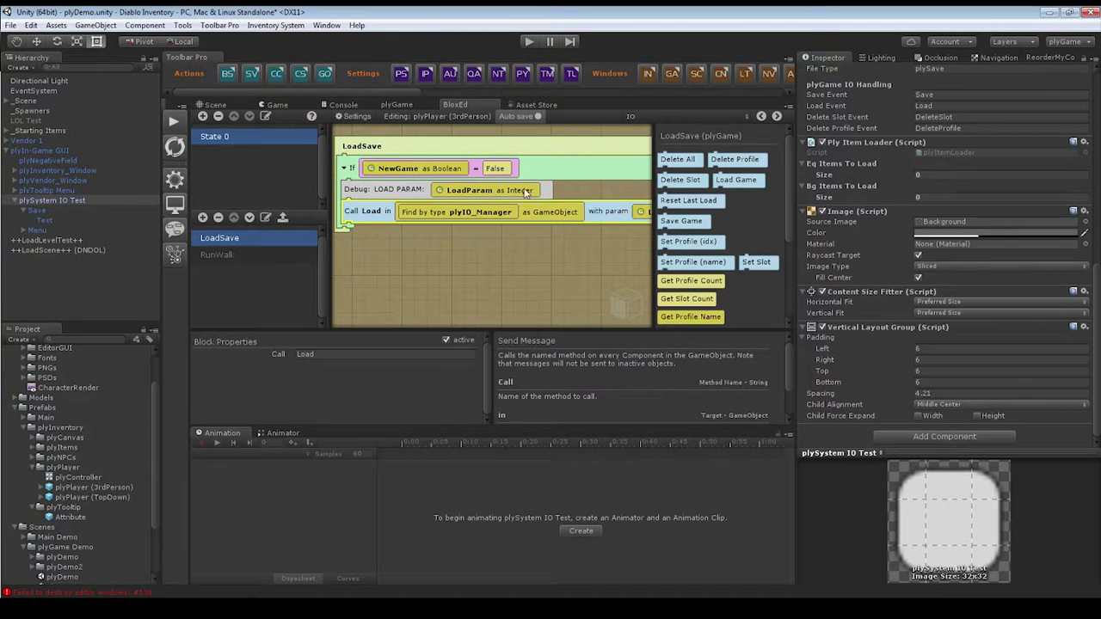
{"action": "scroll", "coordinate": [891, 369], "scroll_direction": "up", "scroll_amount": 6}
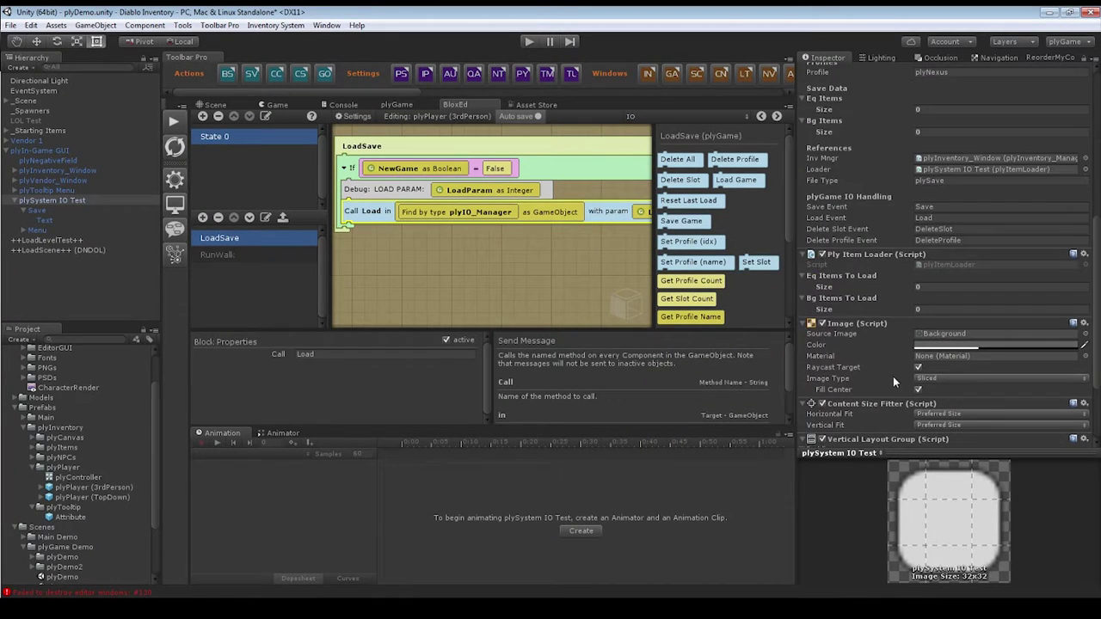
{"action": "scroll", "coordinate": [888, 362], "scroll_direction": "down", "scroll_amount": 3}
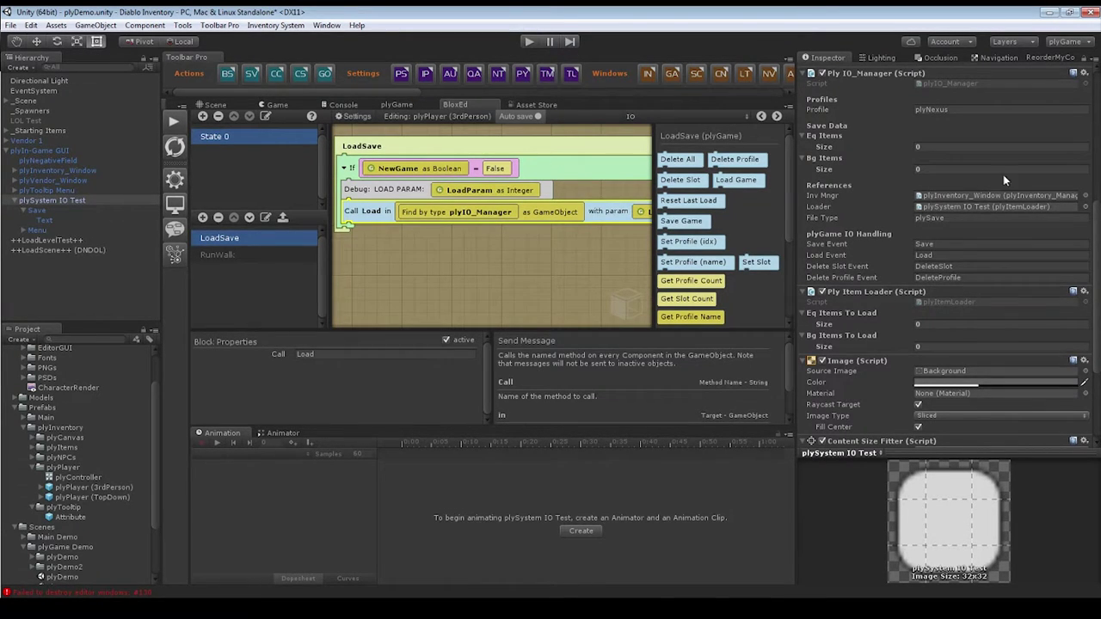
{"action": "scroll", "coordinate": [1003, 175], "scroll_direction": "up", "scroll_amount": 6}
{"action": "left_click", "coordinate": [945, 125]}
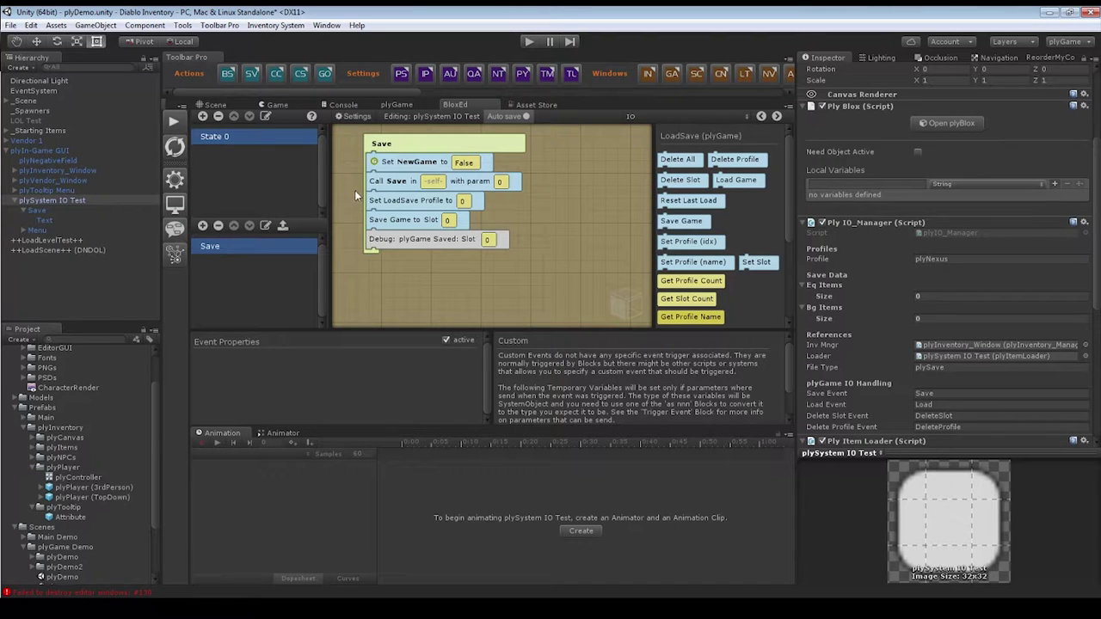
{"action": "left_click", "coordinate": [267, 104]}
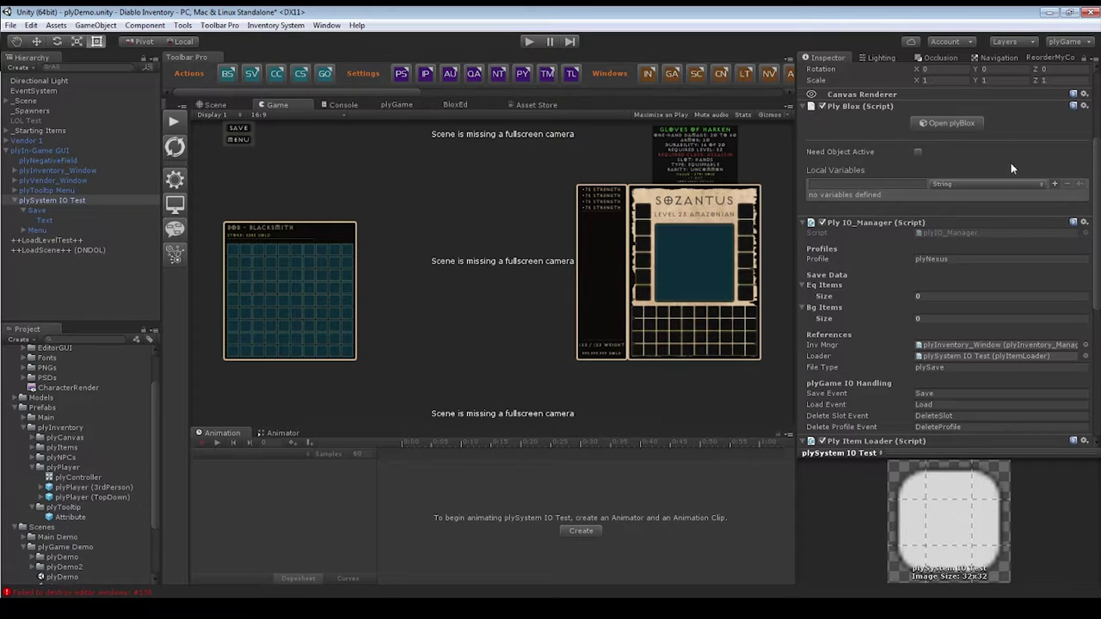
{"action": "left_click", "coordinate": [936, 124]}
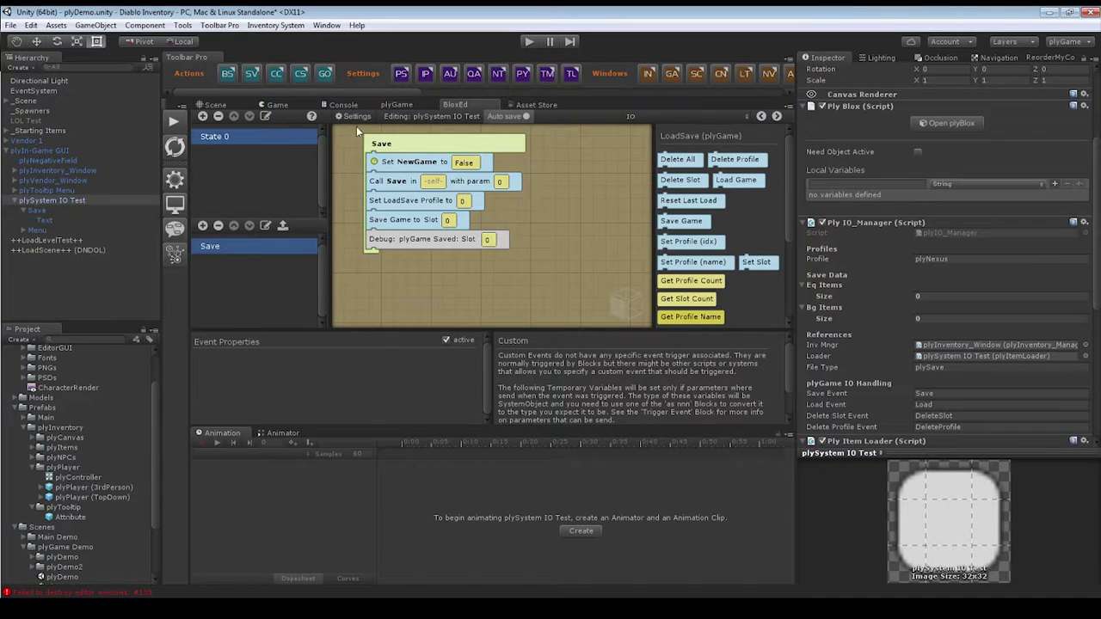
{"action": "left_click", "coordinate": [67, 231]}
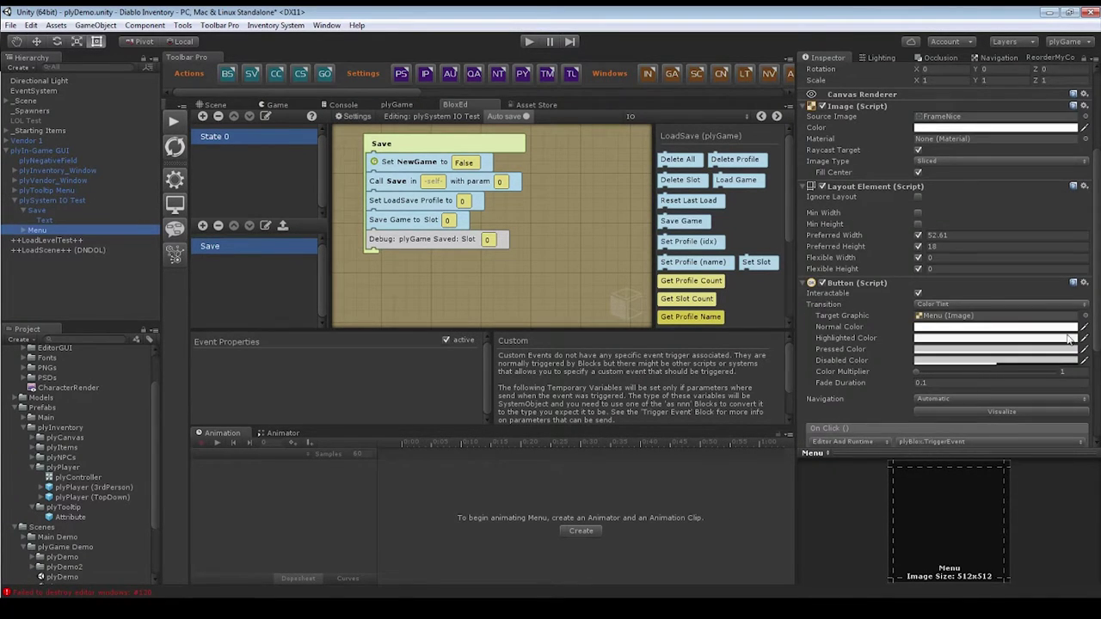
{"action": "left_click", "coordinate": [275, 105]}
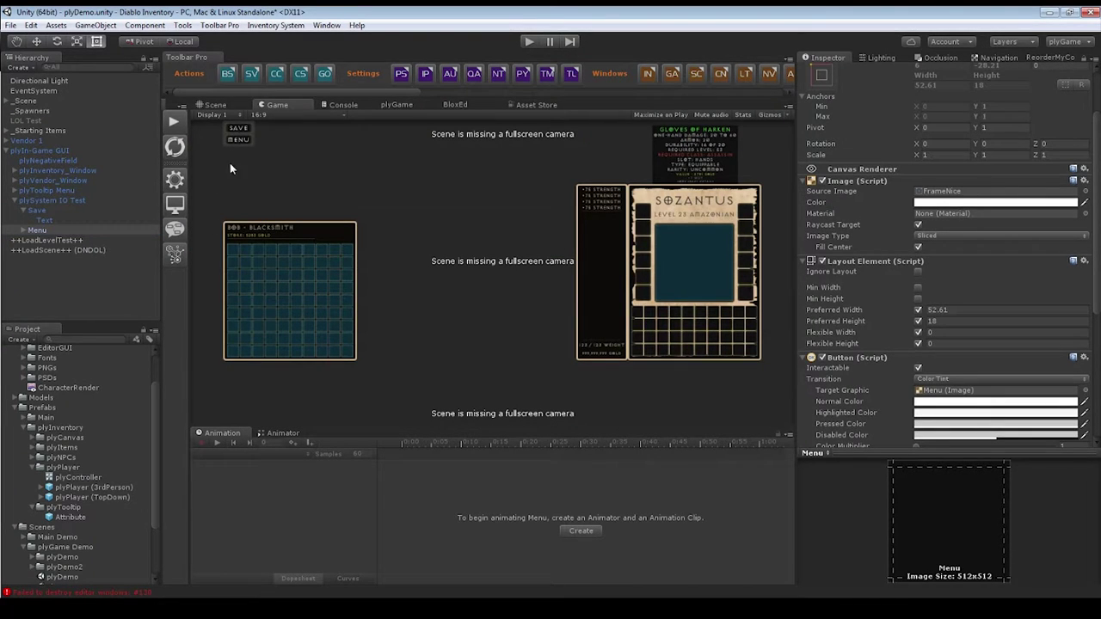
Check the LoadParam and NewGame global variables in plySystem IO Test's plyBlox settings.
{"action": "left_click", "coordinate": [117, 200]}
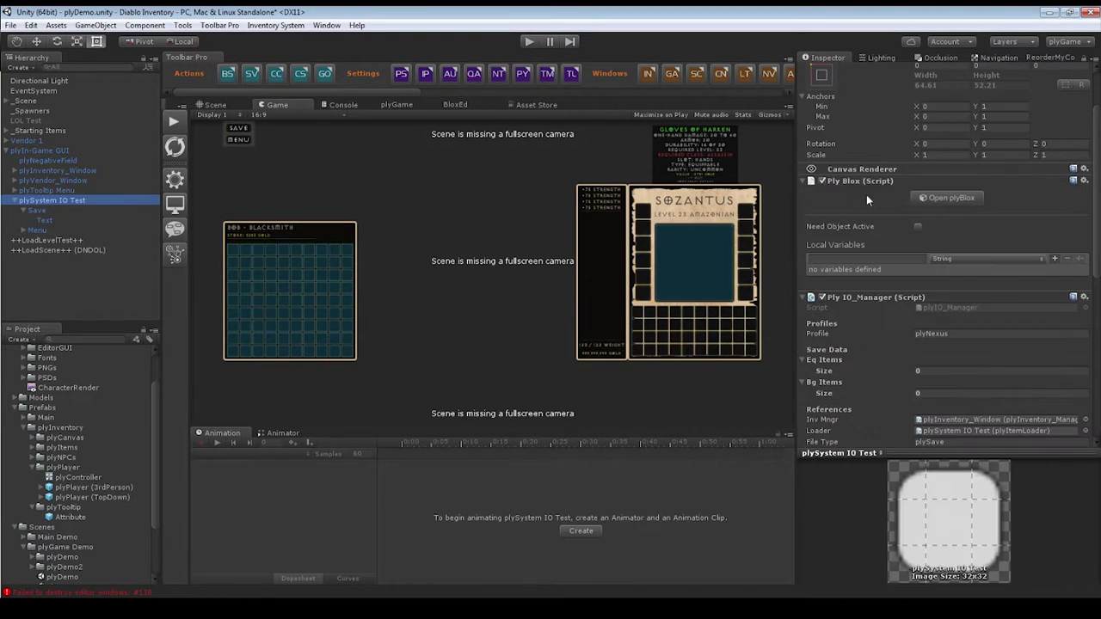
{"action": "left_click", "coordinate": [942, 198]}
{"action": "left_click", "coordinate": [353, 116]}
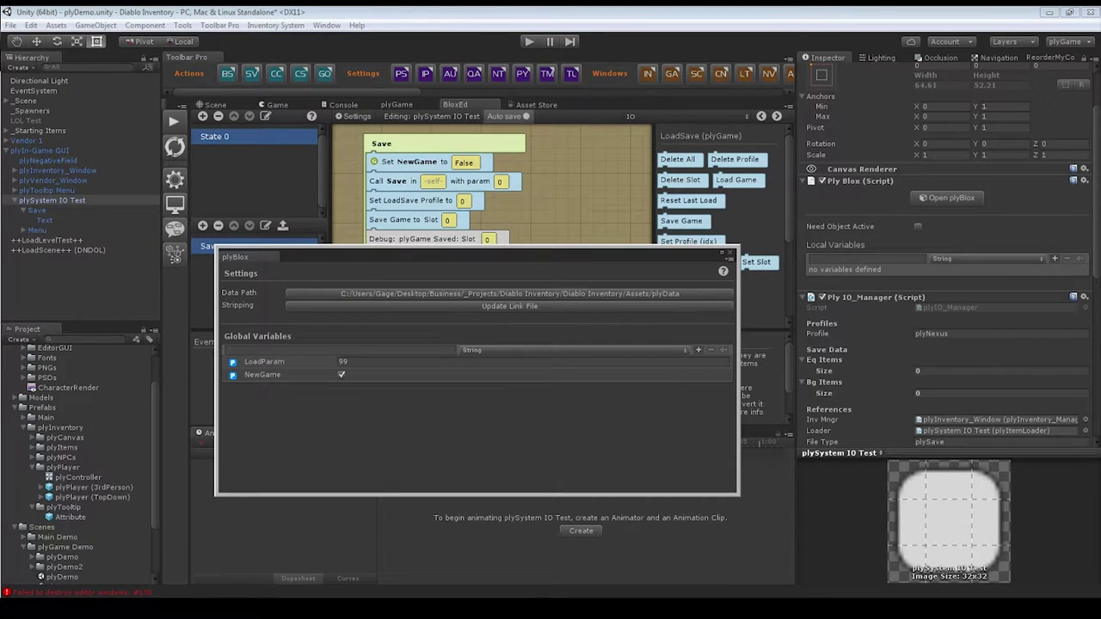
{"action": "left_click", "coordinate": [264, 362]}
{"action": "left_click", "coordinate": [262, 375]}
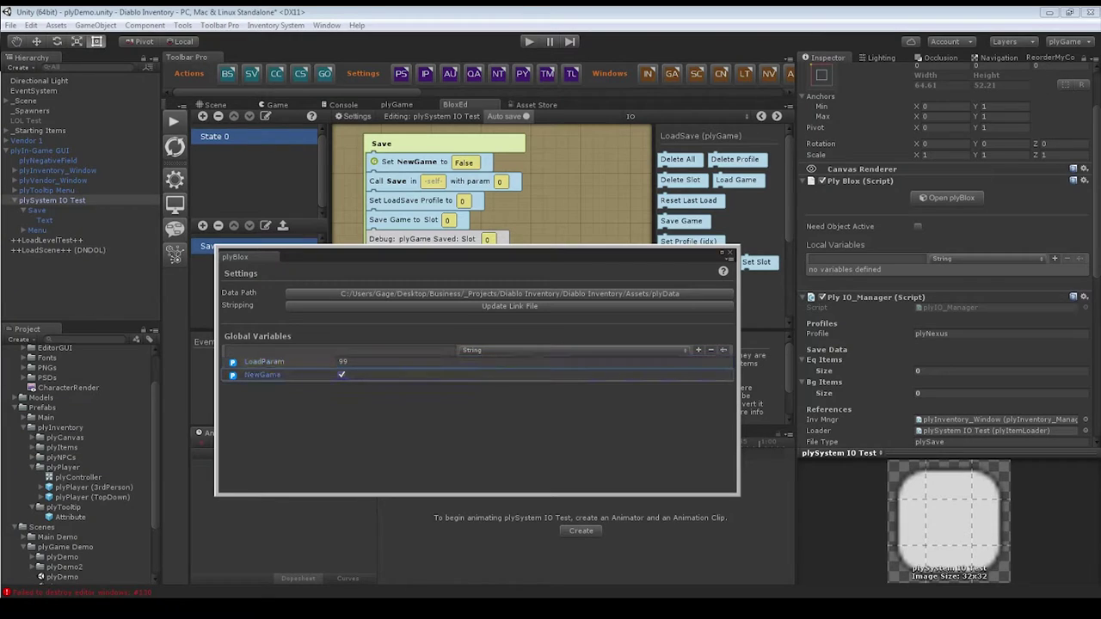
{"action": "left_click", "coordinate": [729, 252]}
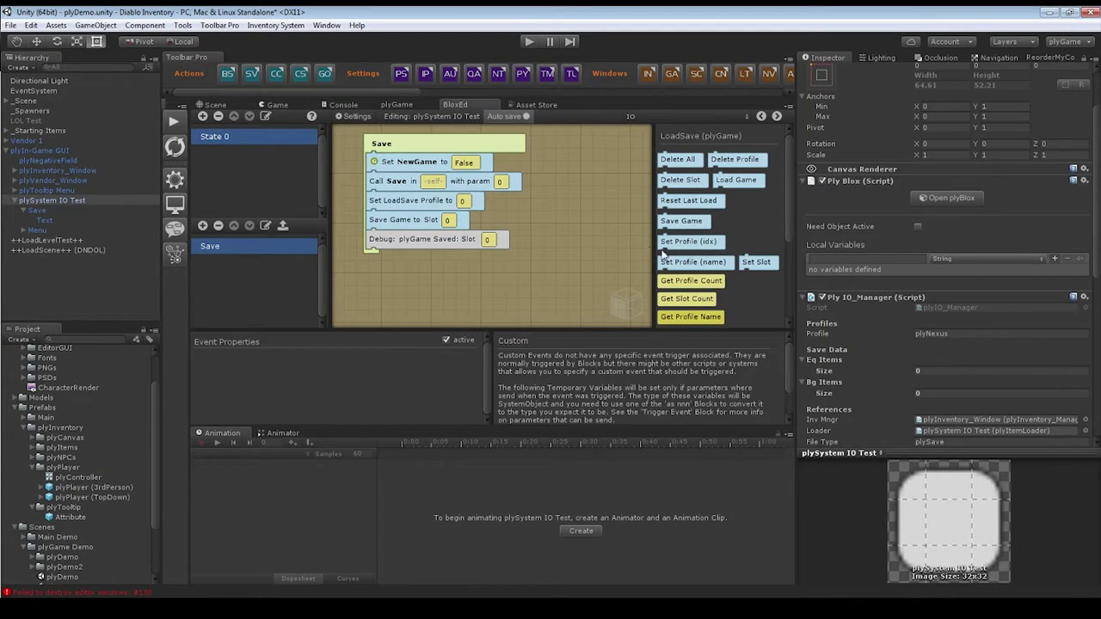
{"action": "scroll", "coordinate": [731, 215], "scroll_direction": "down", "scroll_amount": 5}
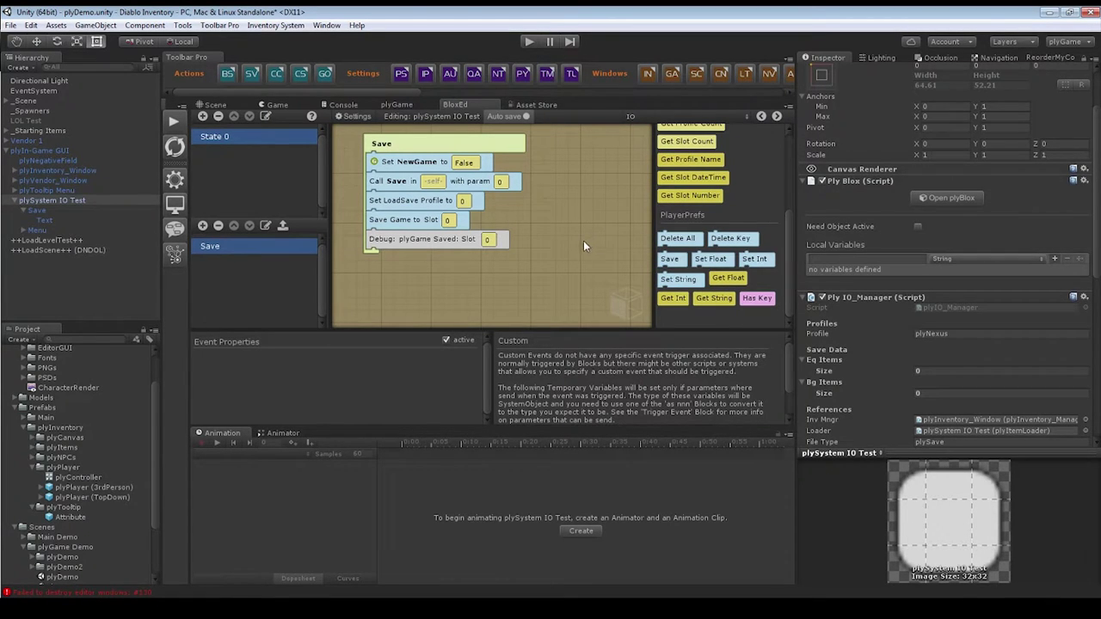
Collapse plySystem IO Test and select plyVendor_Window in the Hierarchy.
{"action": "left_click", "coordinate": [15, 200]}
{"action": "left_click", "coordinate": [22, 181]}
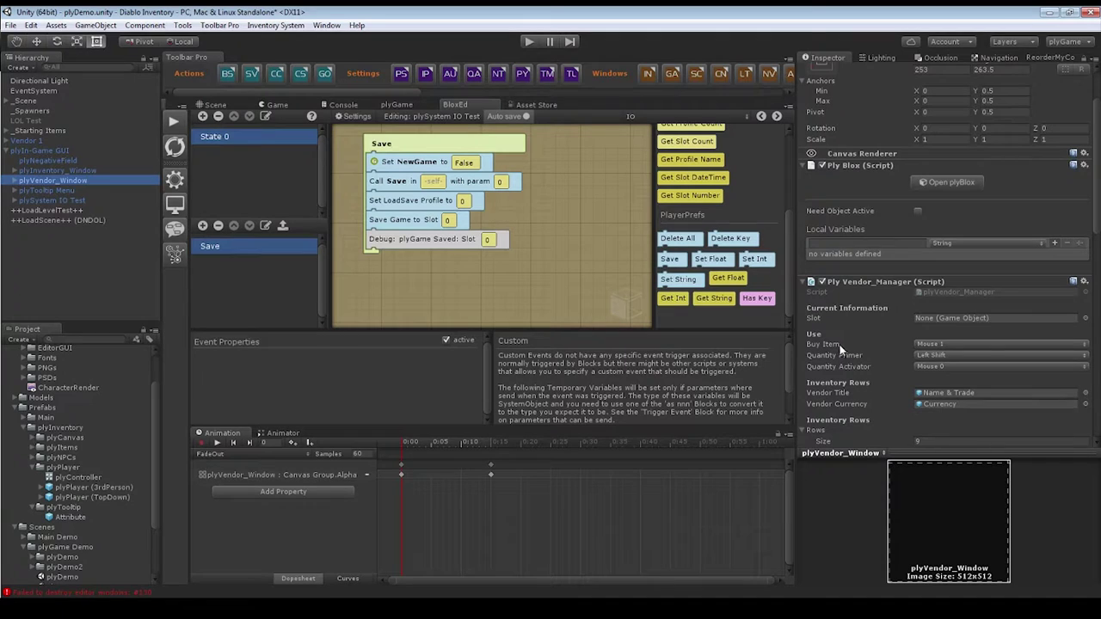
{"action": "scroll", "coordinate": [839, 342], "scroll_direction": "down", "scroll_amount": 3}
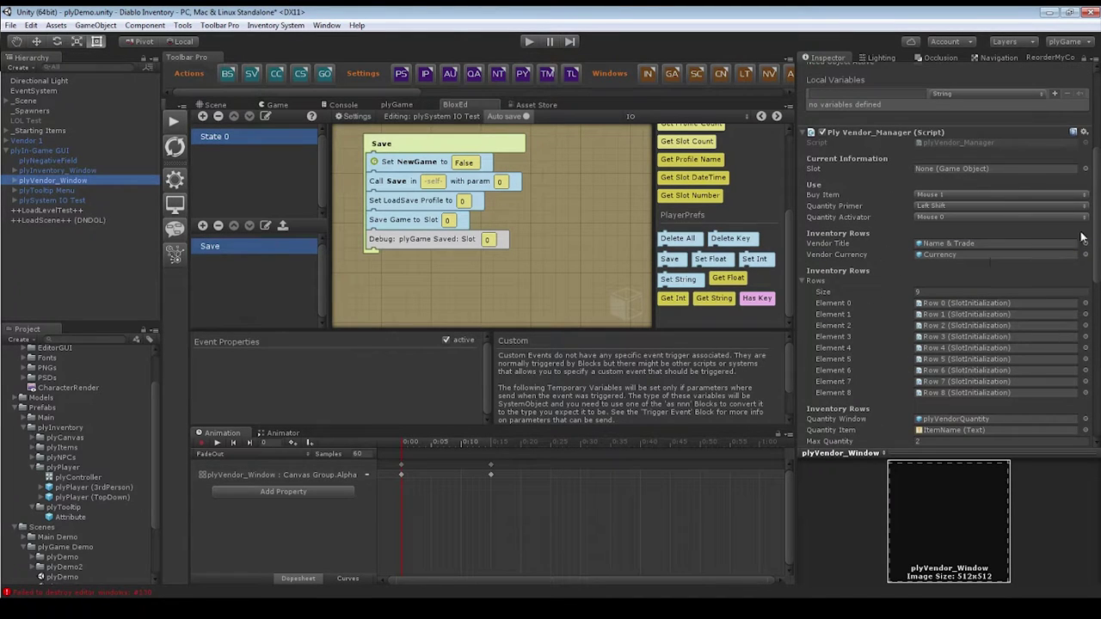
{"action": "left_click", "coordinate": [34, 170]}
{"action": "left_click", "coordinate": [67, 182]}
Review the vendor manager's Slot, Buy Item (Mouse 1) and Quantity Primer (Left Shift) settings.
{"action": "left_click", "coordinate": [854, 194]}
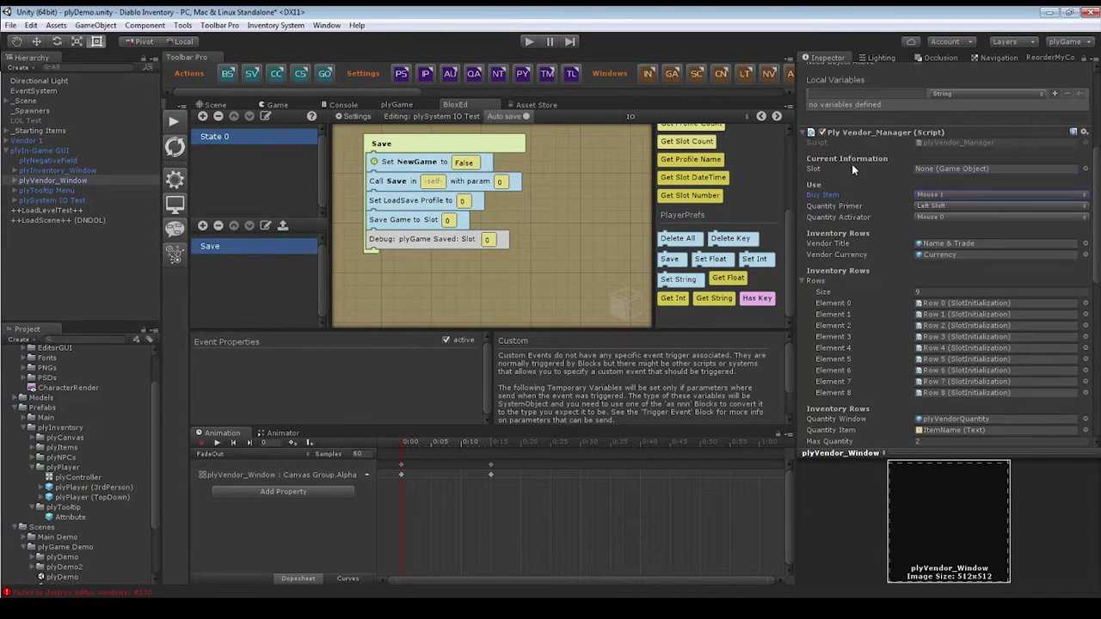
{"action": "left_click", "coordinate": [872, 170]}
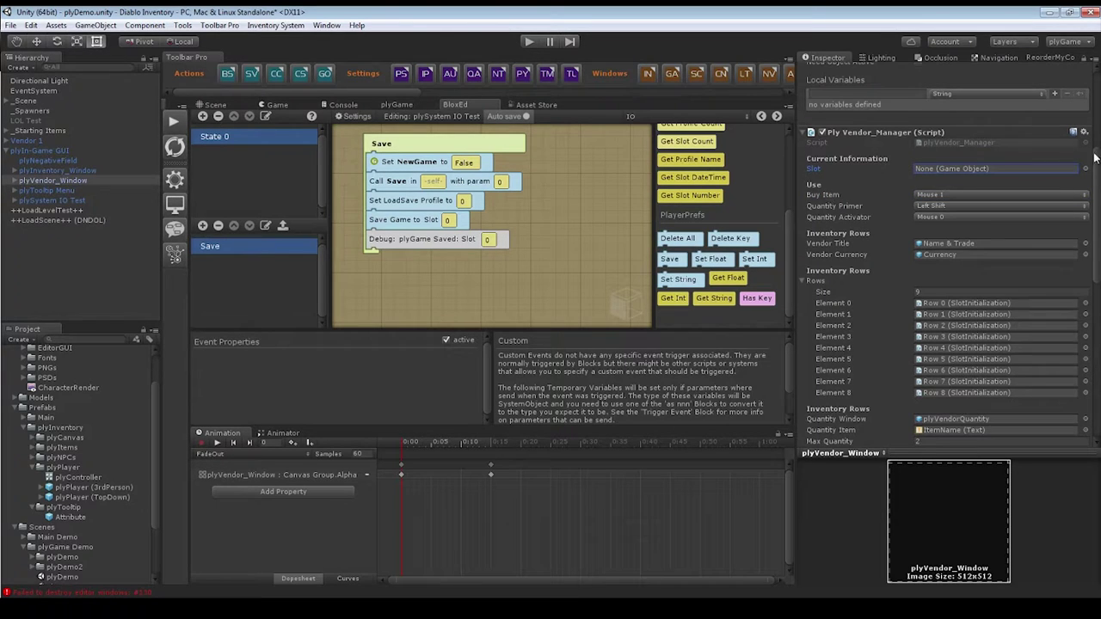
{"action": "left_click", "coordinate": [856, 194]}
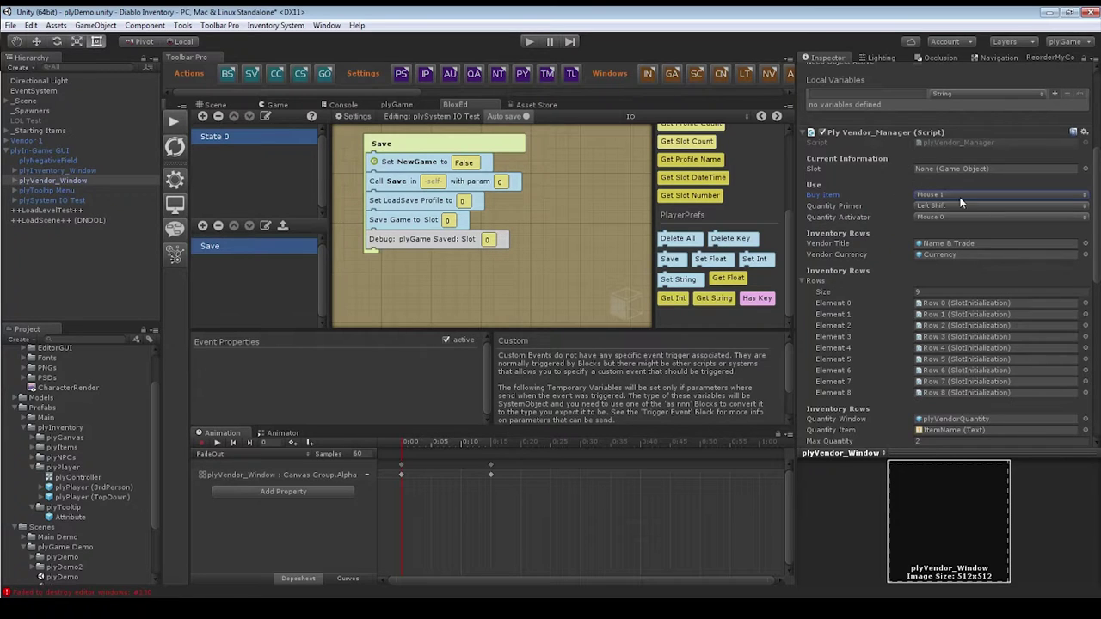
{"action": "left_click", "coordinate": [856, 208]}
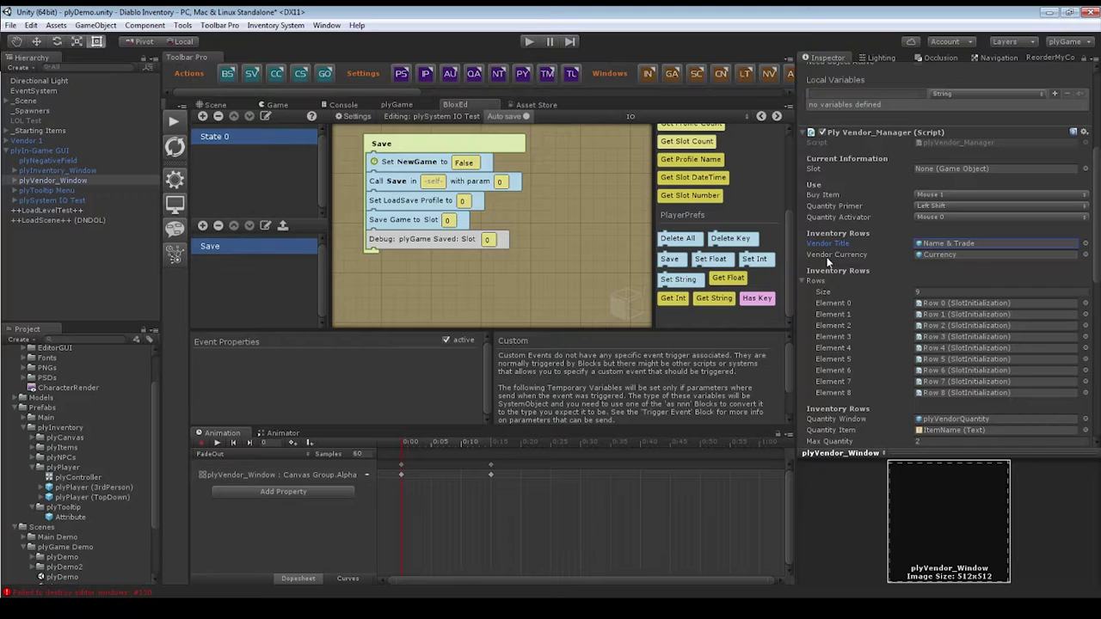
Expand plyVendor_Window's Content and Vendor Information, and frame the Bob - Blacksmith Name & Trade panel.
{"action": "left_click", "coordinate": [244, 105]}
{"action": "left_click", "coordinate": [16, 181]}
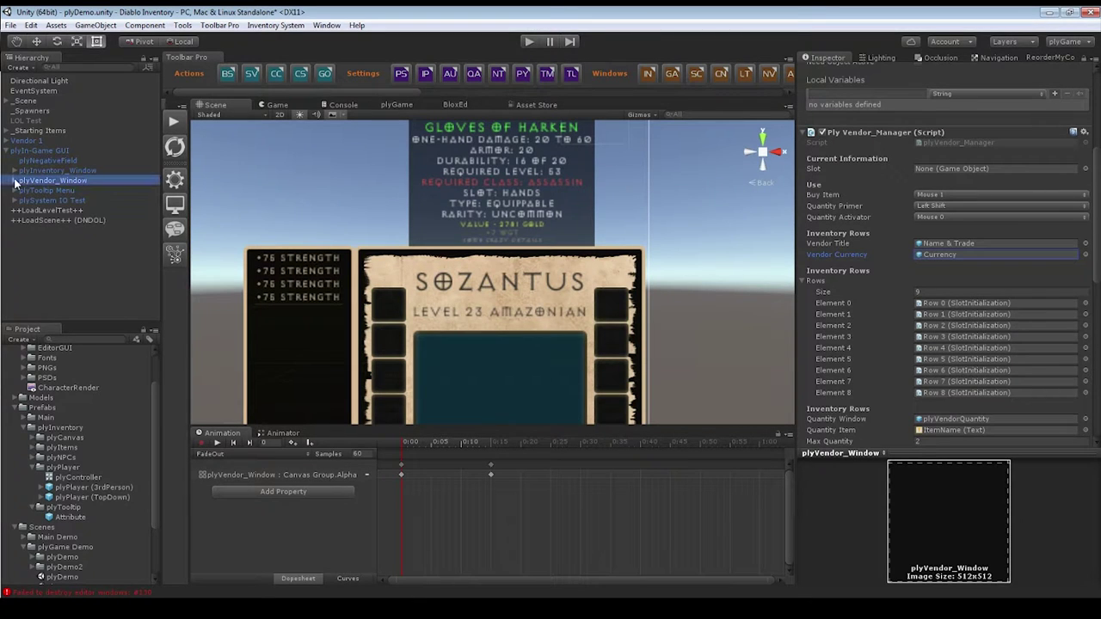
{"action": "left_click", "coordinate": [22, 190]}
{"action": "left_click", "coordinate": [42, 200]}
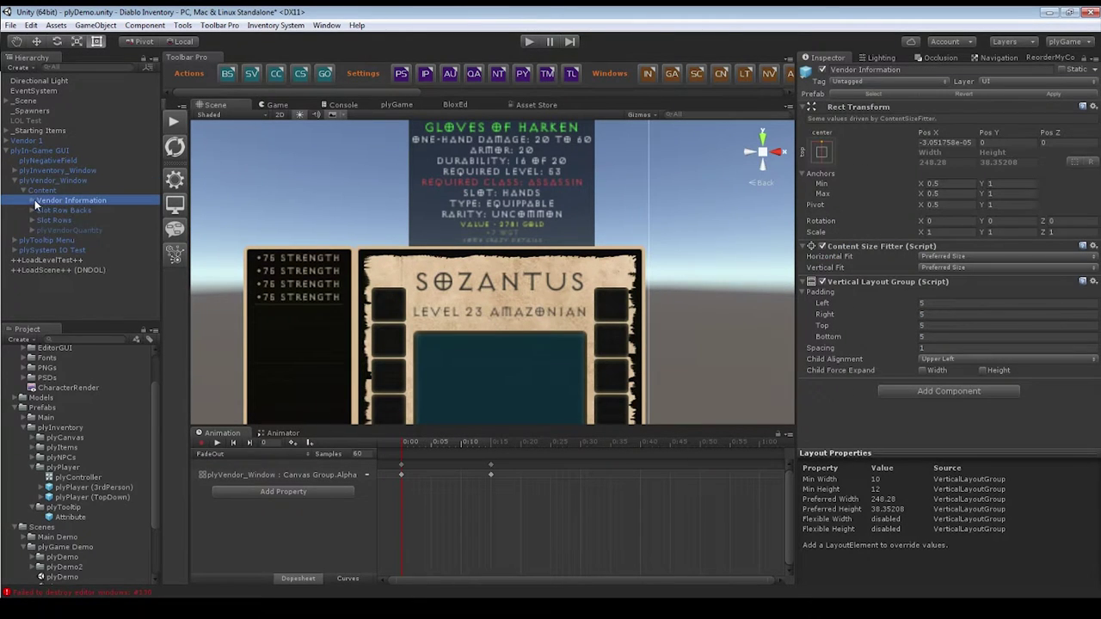
{"action": "left_click", "coordinate": [33, 201]}
{"action": "left_click", "coordinate": [71, 210]}
{"action": "key", "text": "f"}
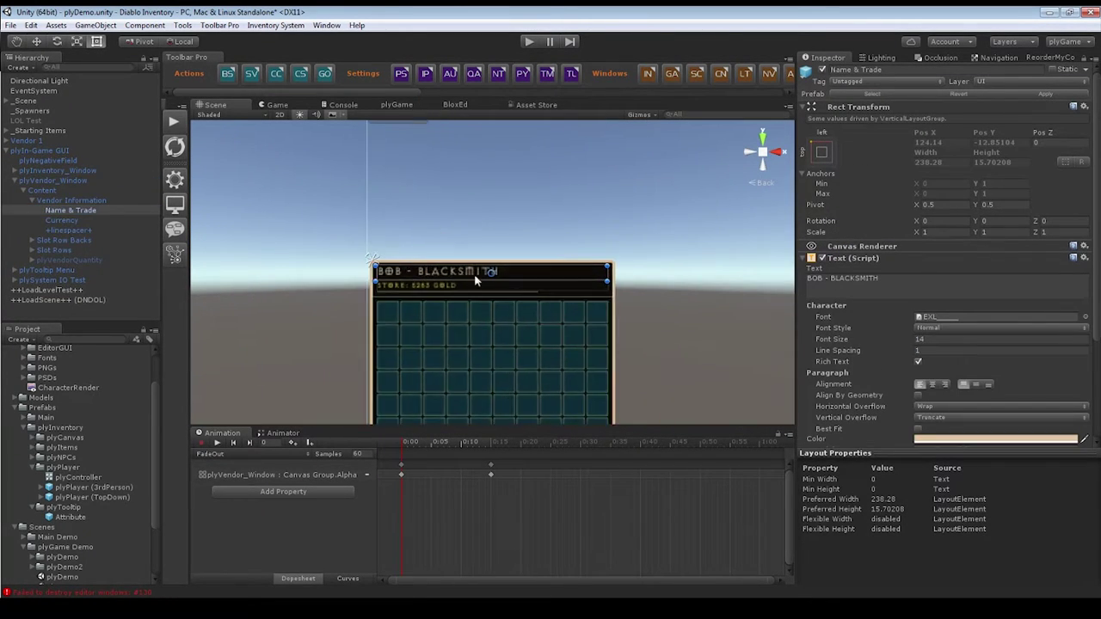
Check Vendor 1's vendor name and trade fields and its Vendor Trade title text.
{"action": "left_click", "coordinate": [26, 141]}
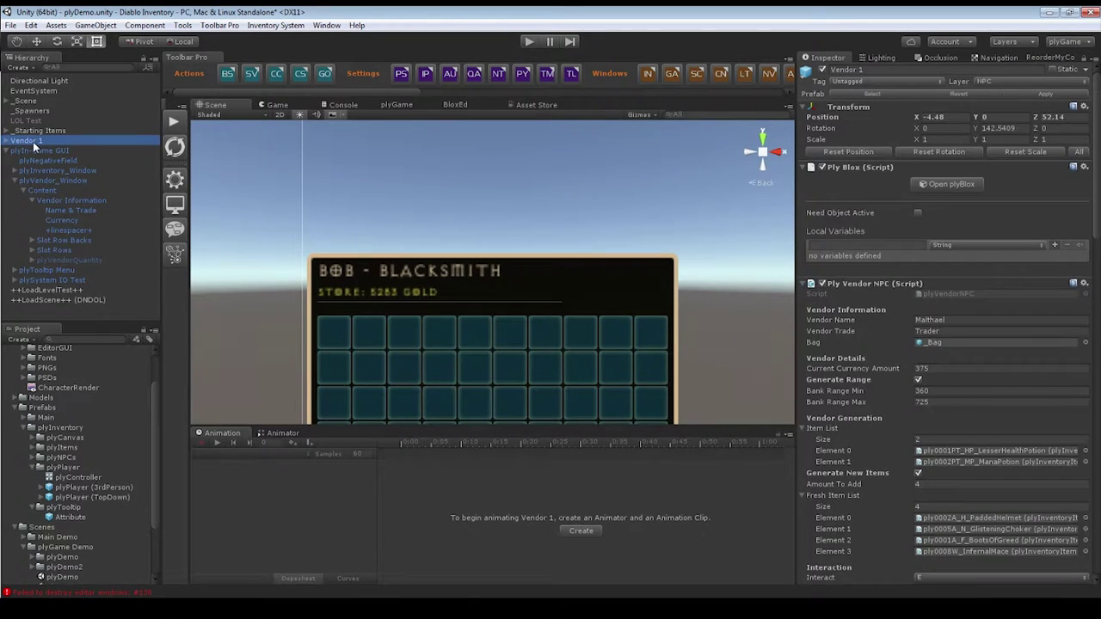
{"action": "left_click", "coordinate": [916, 320]}
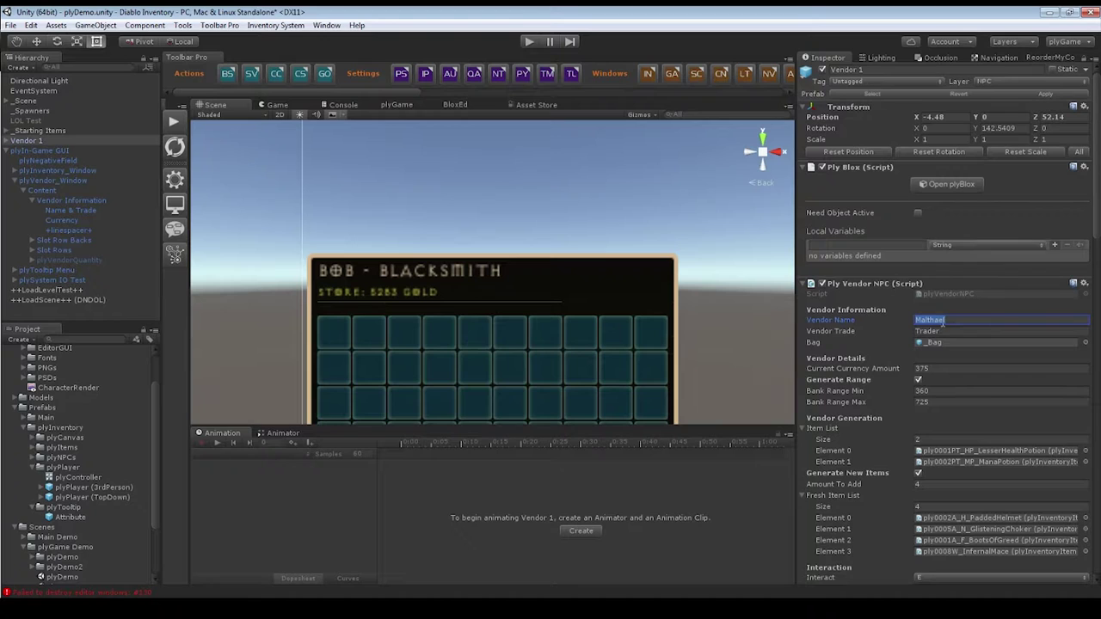
{"action": "left_click", "coordinate": [856, 338]}
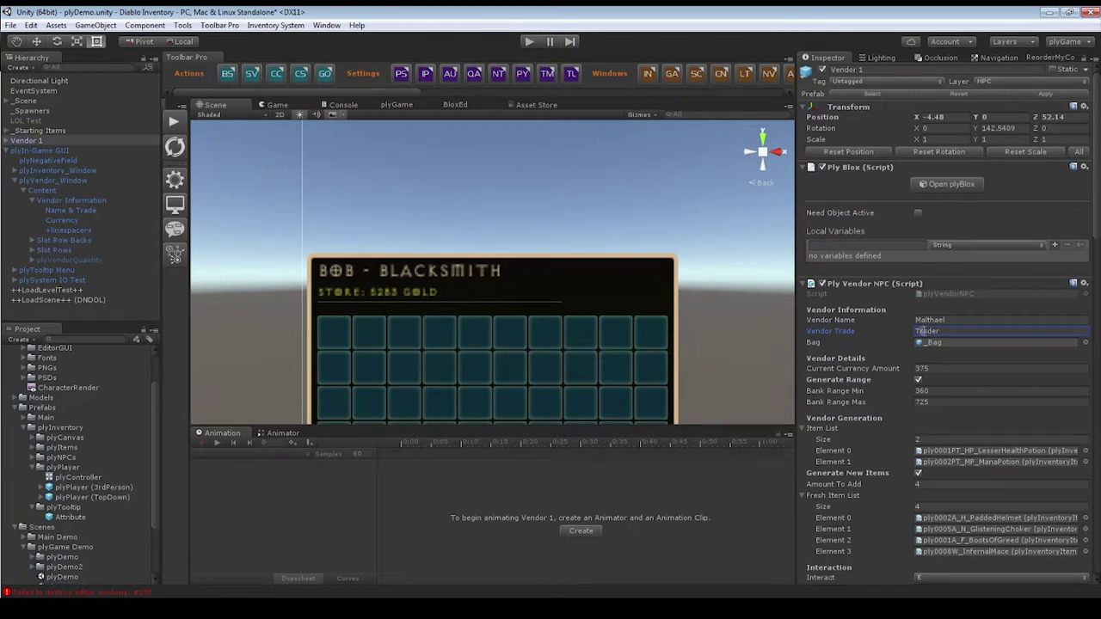
{"action": "left_click", "coordinate": [927, 332]}
Inspect plyVendor_Window's nine inventory rows and pan the Scene to show the whole window.
{"action": "left_click", "coordinate": [38, 182]}
{"action": "scroll", "coordinate": [1010, 315], "scroll_direction": "down", "scroll_amount": 5}
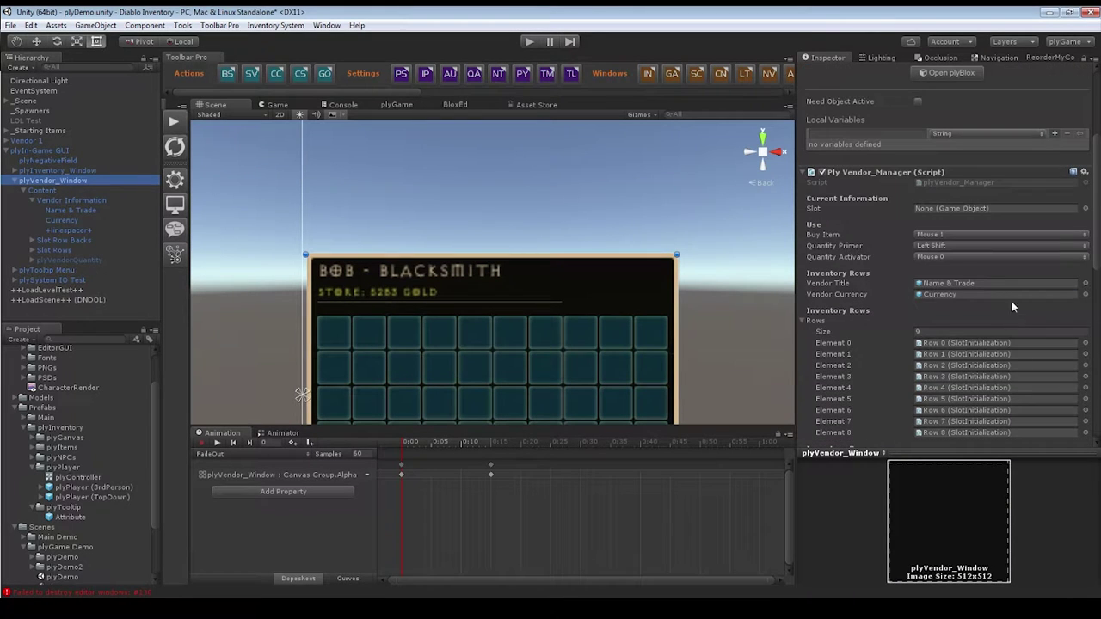
{"action": "scroll", "coordinate": [1011, 307], "scroll_direction": "down", "scroll_amount": 3}
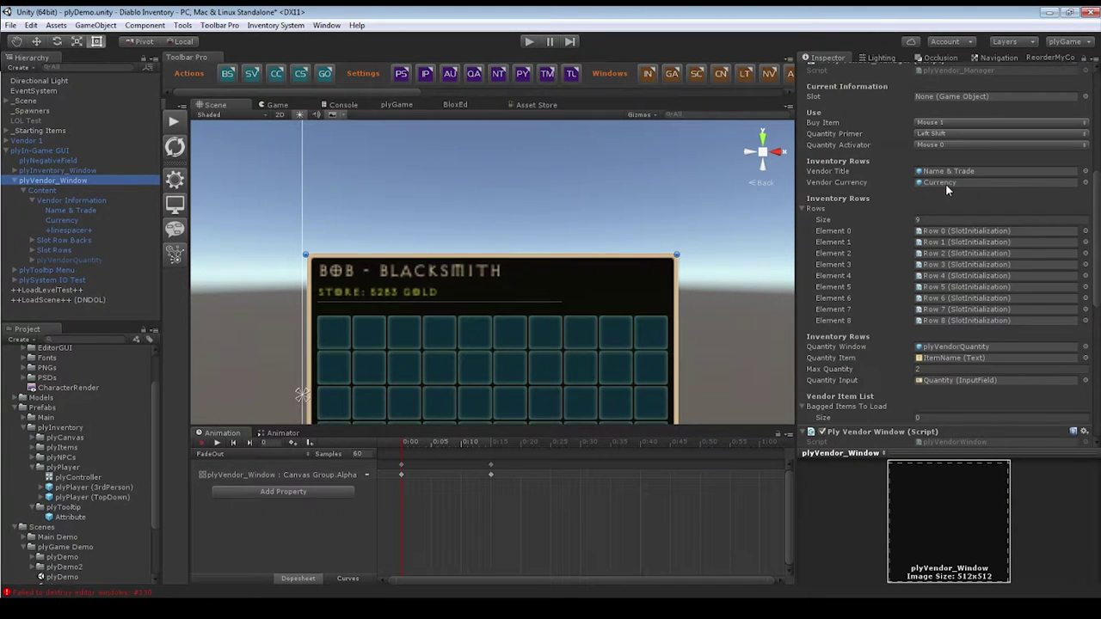
{"action": "scroll", "coordinate": [942, 225], "scroll_direction": "down", "scroll_amount": 1}
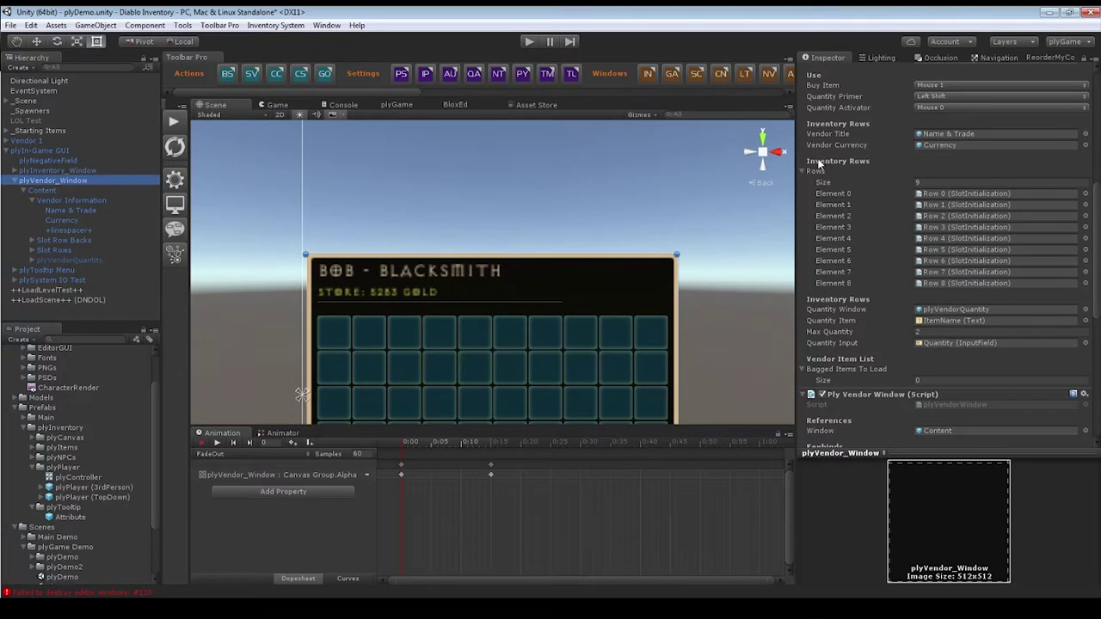
{"action": "left_click", "coordinate": [970, 180]}
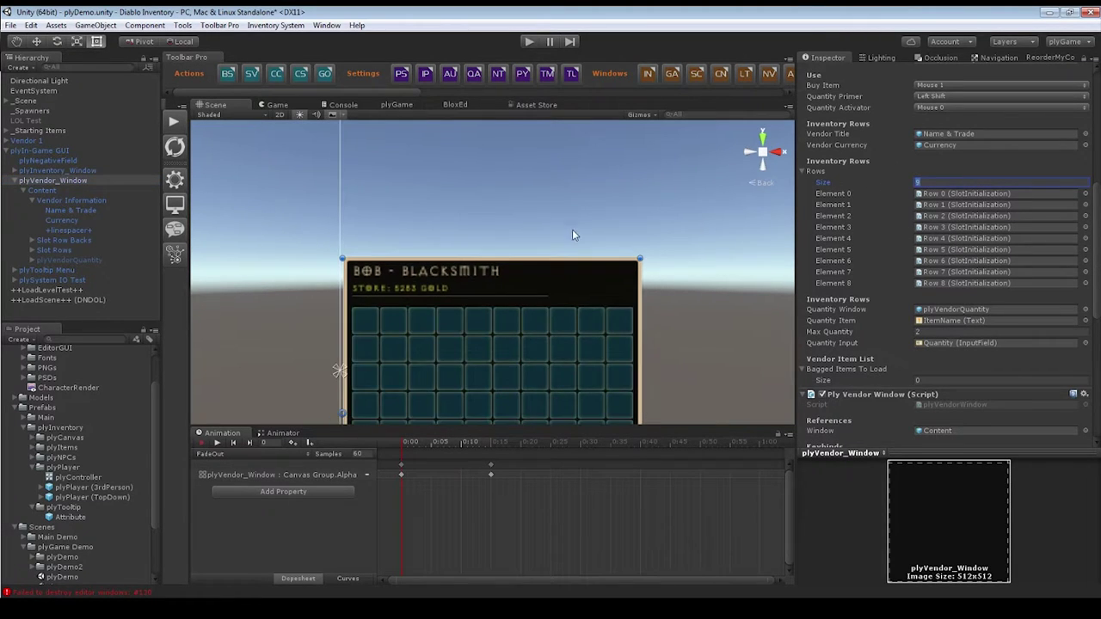
{"action": "middle_click_drag", "start_coordinate": [478, 202], "coordinate": [435, 235]}
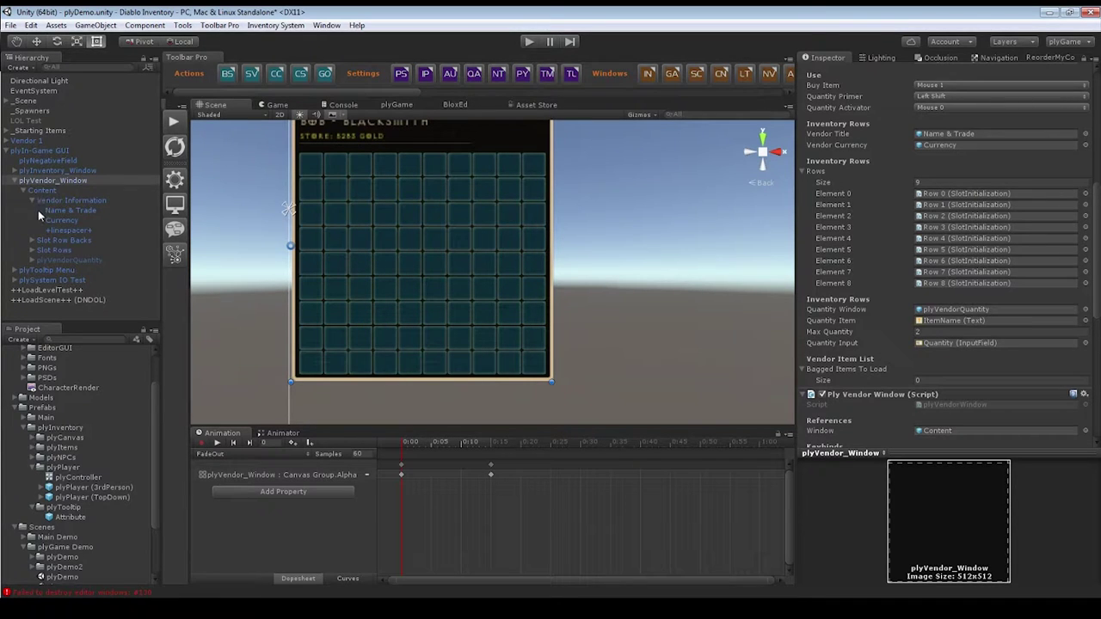
Expand Slot Rows and Row 0, and select Row 0's first slot.
{"action": "left_click", "coordinate": [30, 240]}
{"action": "left_click", "coordinate": [41, 240]}
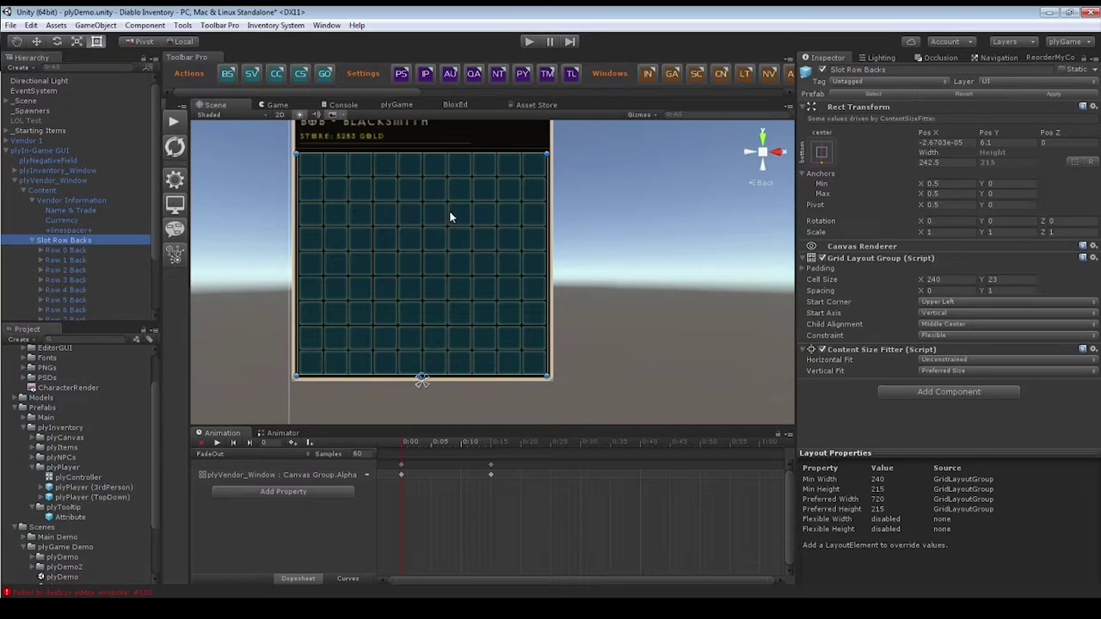
{"action": "left_click", "coordinate": [32, 240]}
{"action": "left_click", "coordinate": [32, 250]}
{"action": "scroll", "coordinate": [60, 241], "scroll_direction": "down", "scroll_amount": 2}
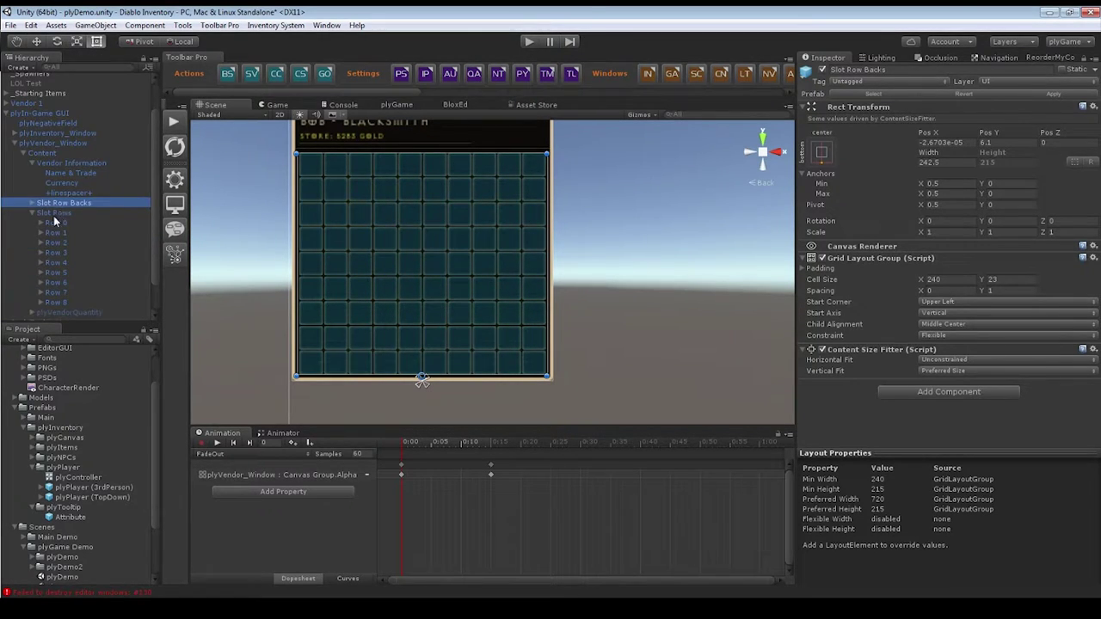
{"action": "left_click", "coordinate": [55, 221]}
{"action": "left_click", "coordinate": [41, 222]}
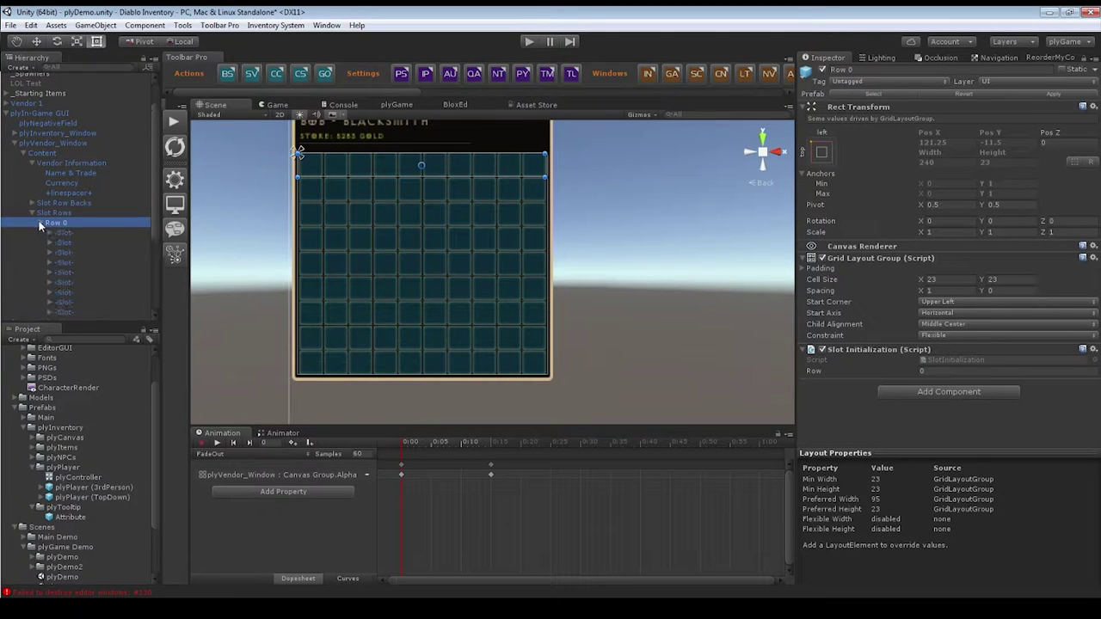
{"action": "left_click", "coordinate": [61, 232]}
{"action": "scroll", "coordinate": [1060, 360], "scroll_direction": "down", "scroll_amount": 2}
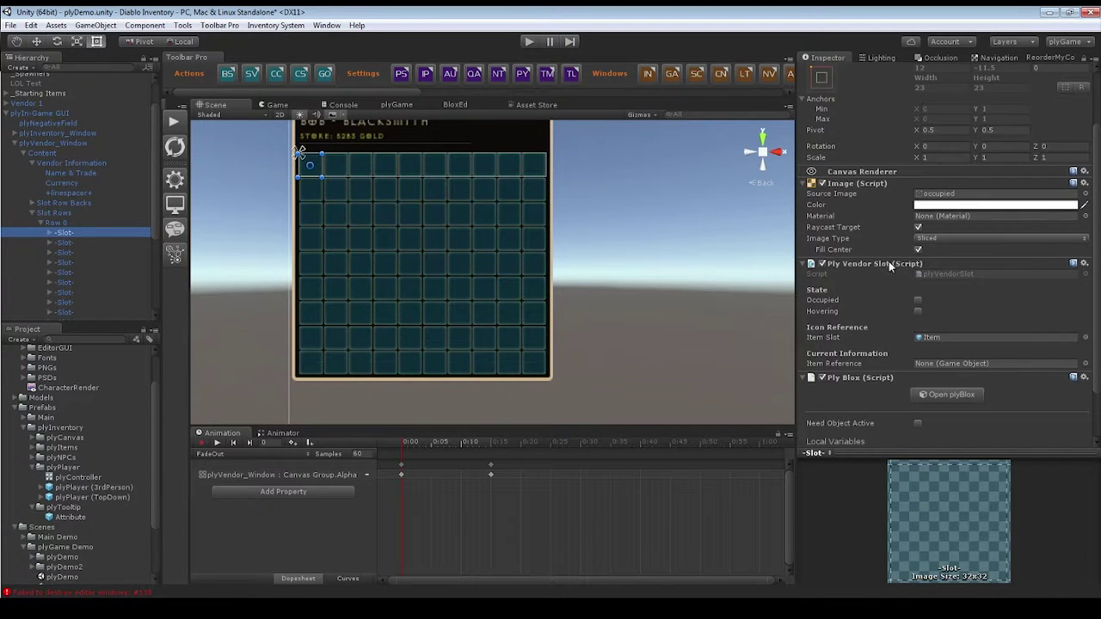
Inspect the slot's settings, toggle its Hovering state, and briefly open its plyBlox editor.
{"action": "left_click", "coordinate": [827, 276]}
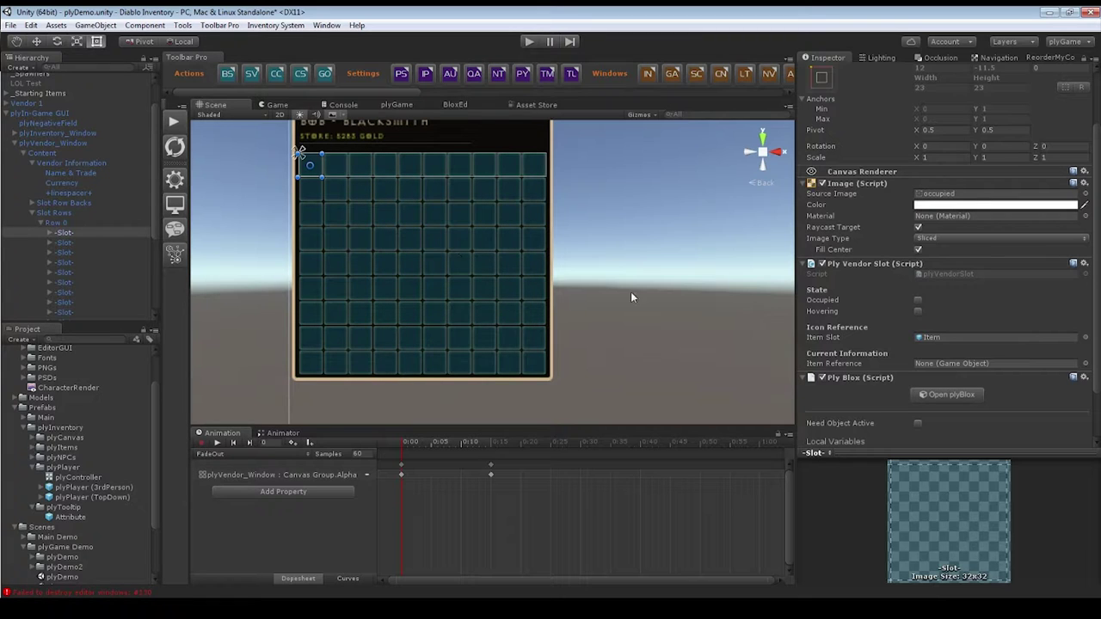
{"action": "left_click", "coordinate": [824, 312]}
{"action": "scroll", "coordinate": [891, 354], "scroll_direction": "down", "scroll_amount": 2}
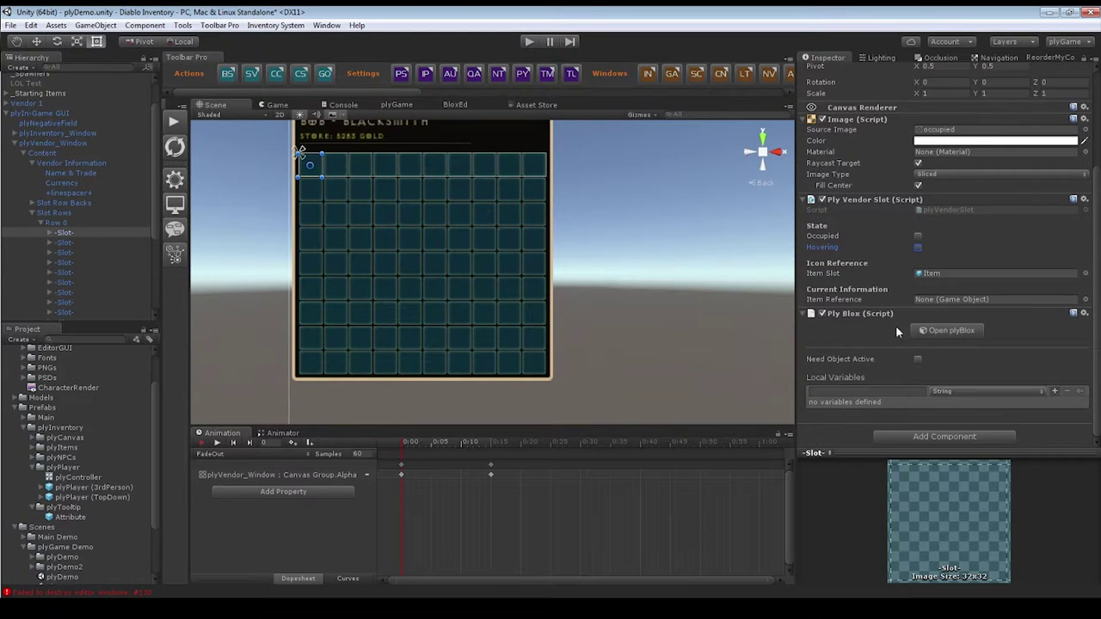
{"action": "left_click", "coordinate": [948, 332]}
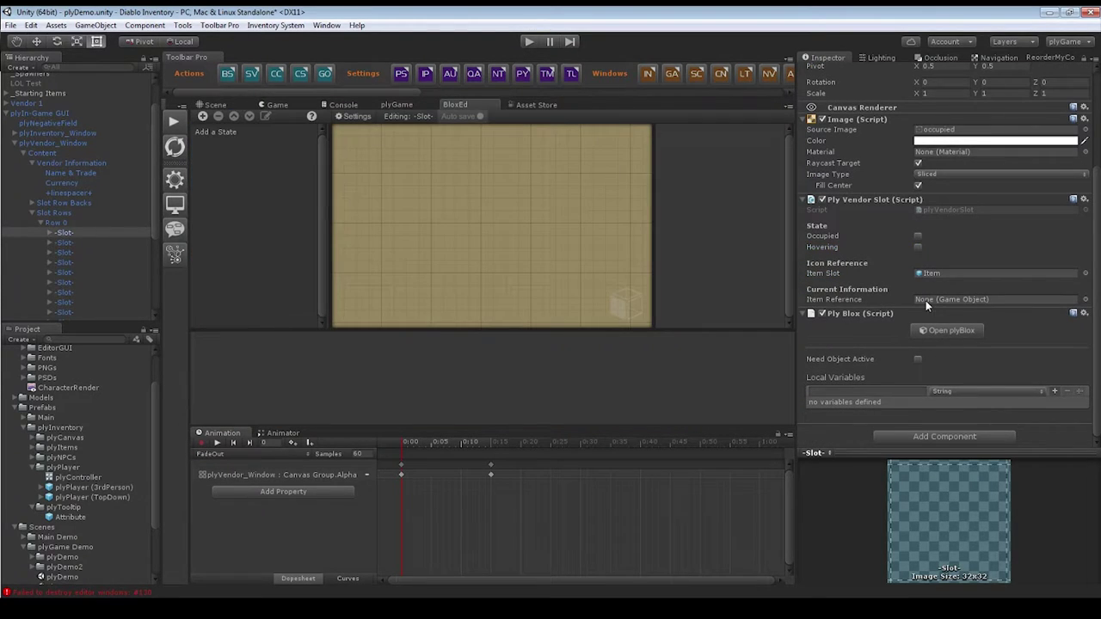
{"action": "left_click", "coordinate": [213, 105]}
Collapse Vendor Information, then step through the Slot Rows down to Row 6's third slot.
{"action": "left_click", "coordinate": [39, 222]}
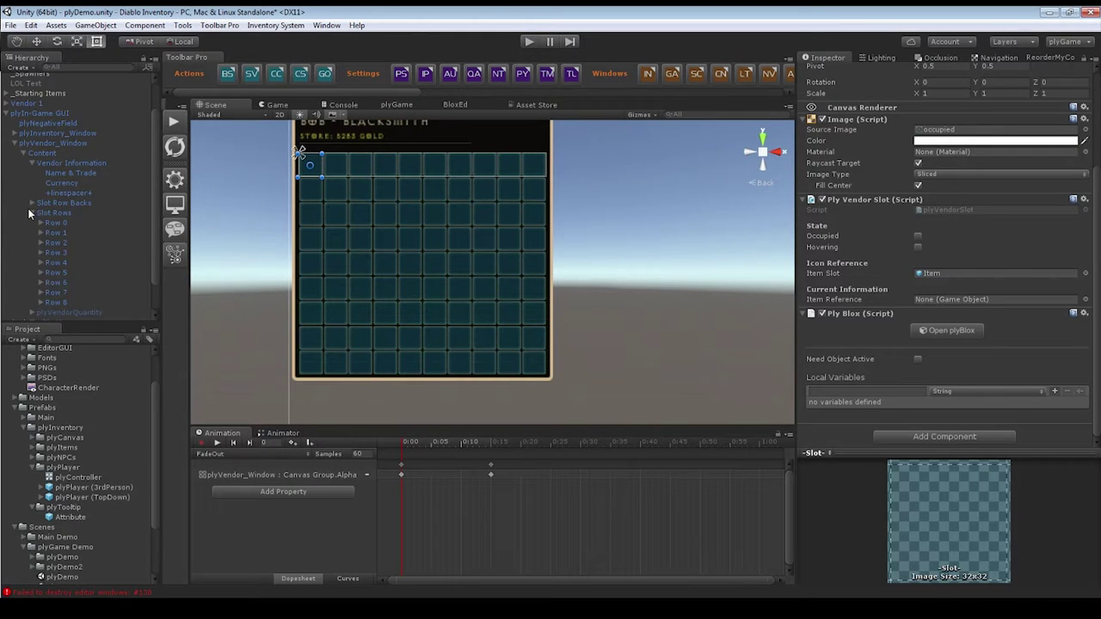
{"action": "left_click", "coordinate": [30, 212]}
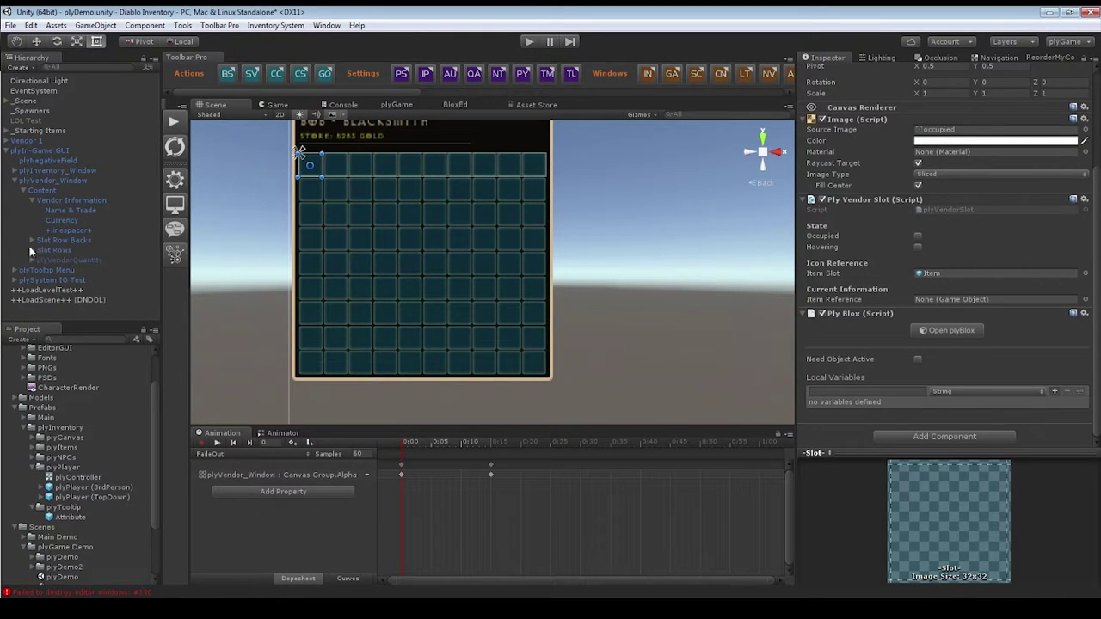
{"action": "left_click", "coordinate": [31, 199]}
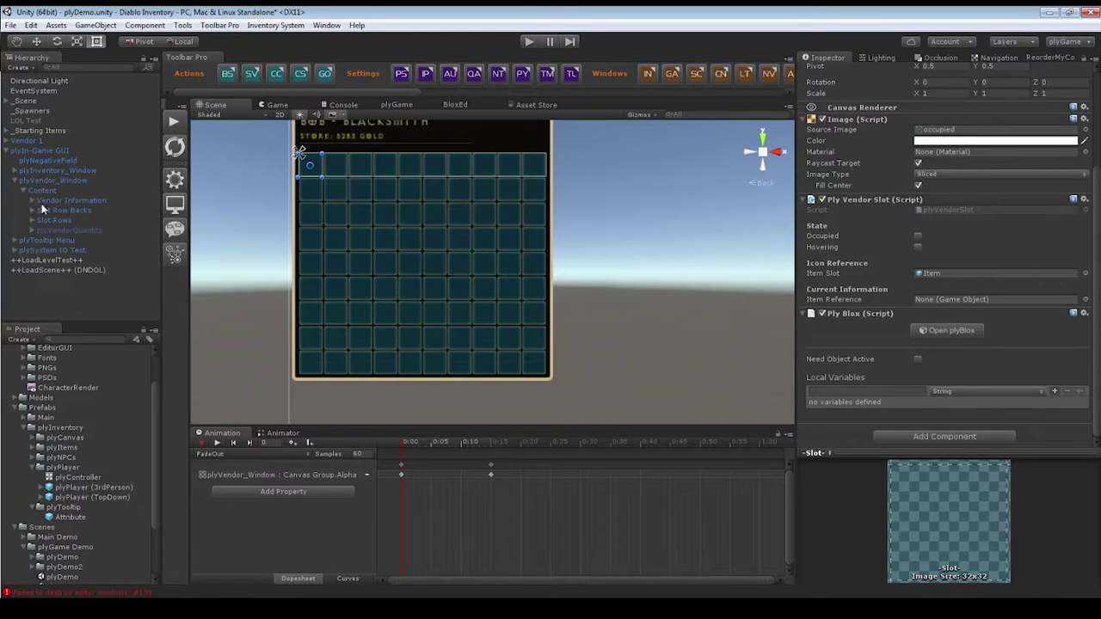
{"action": "left_click", "coordinate": [31, 220]}
{"action": "left_click", "coordinate": [50, 229]}
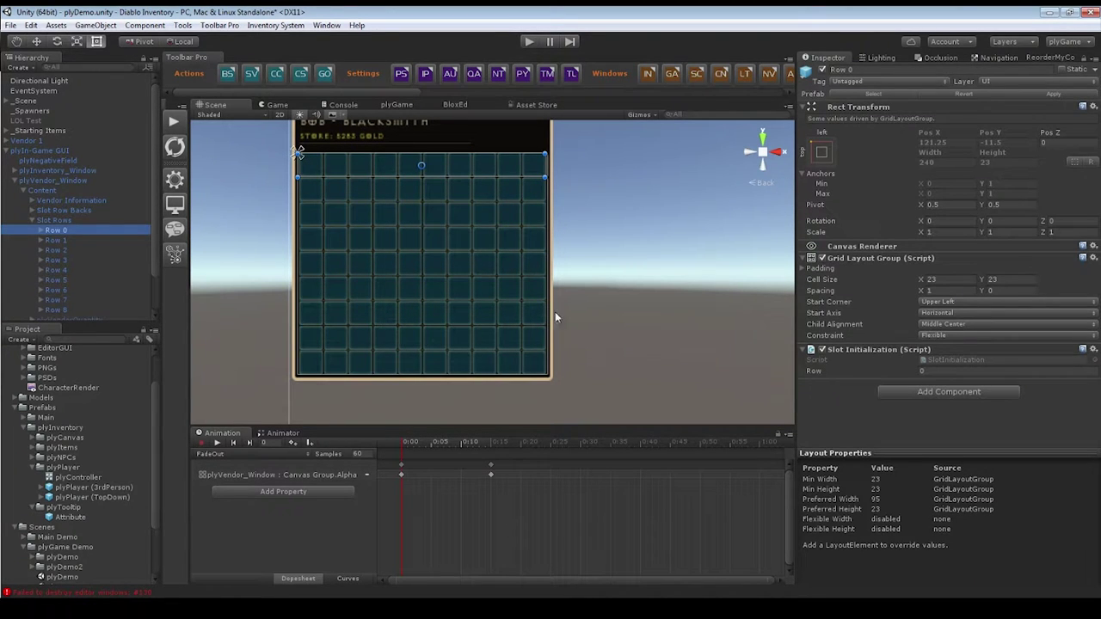
{"action": "left_click", "coordinate": [100, 241]}
{"action": "left_click", "coordinate": [88, 259]}
{"action": "left_click", "coordinate": [76, 290]}
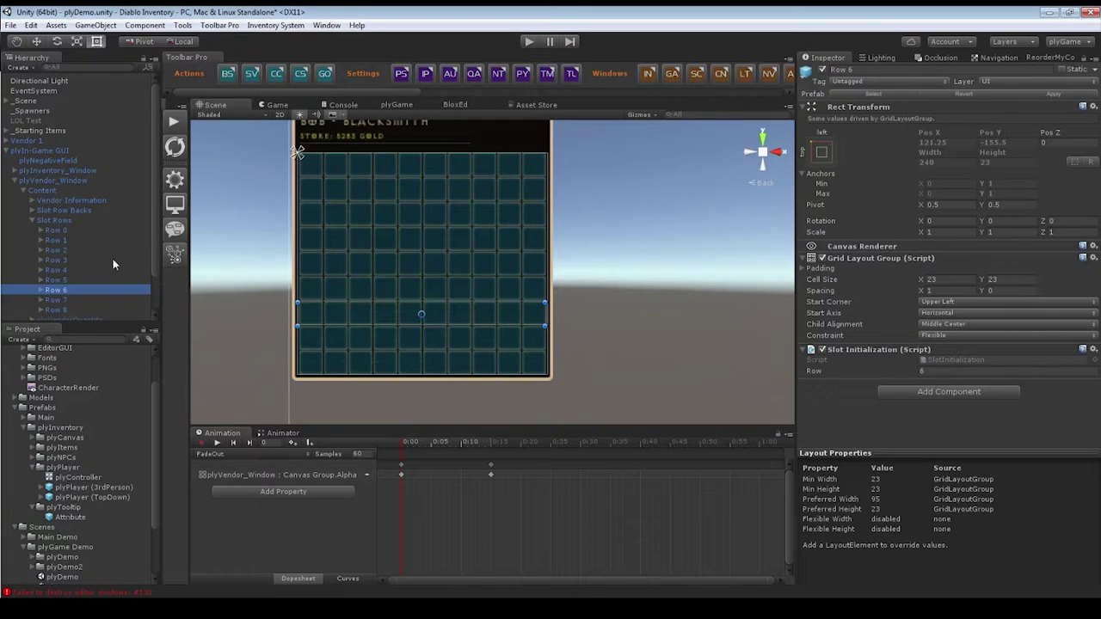
{"action": "left_click", "coordinate": [41, 289]}
{"action": "left_click", "coordinate": [76, 244]}
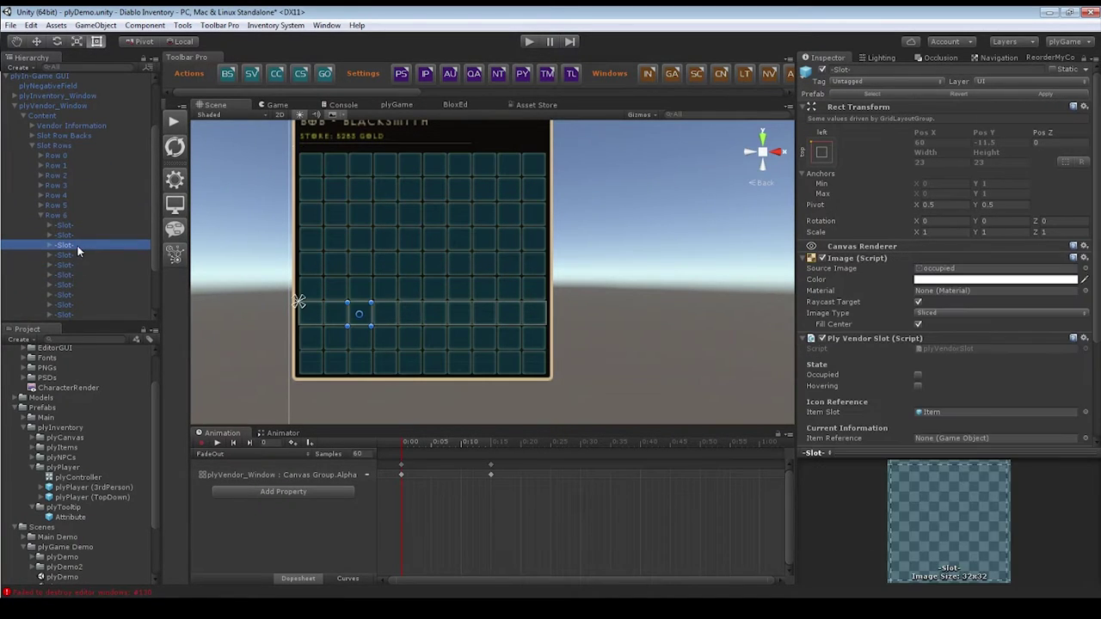
{"action": "scroll", "coordinate": [75, 248], "scroll_direction": "down", "scroll_amount": 2}
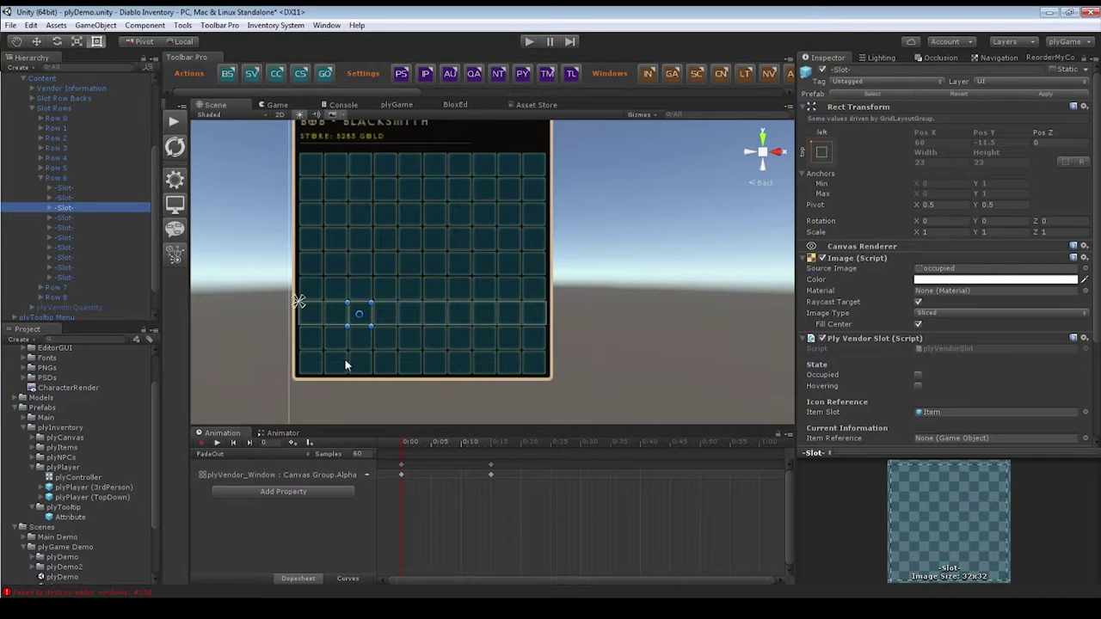
{"action": "scroll", "coordinate": [69, 215], "scroll_direction": "up", "scroll_amount": 2}
Collapse Row 6, Slot Rows and Content, then select plyVendor_Window.
{"action": "left_click", "coordinate": [43, 217]}
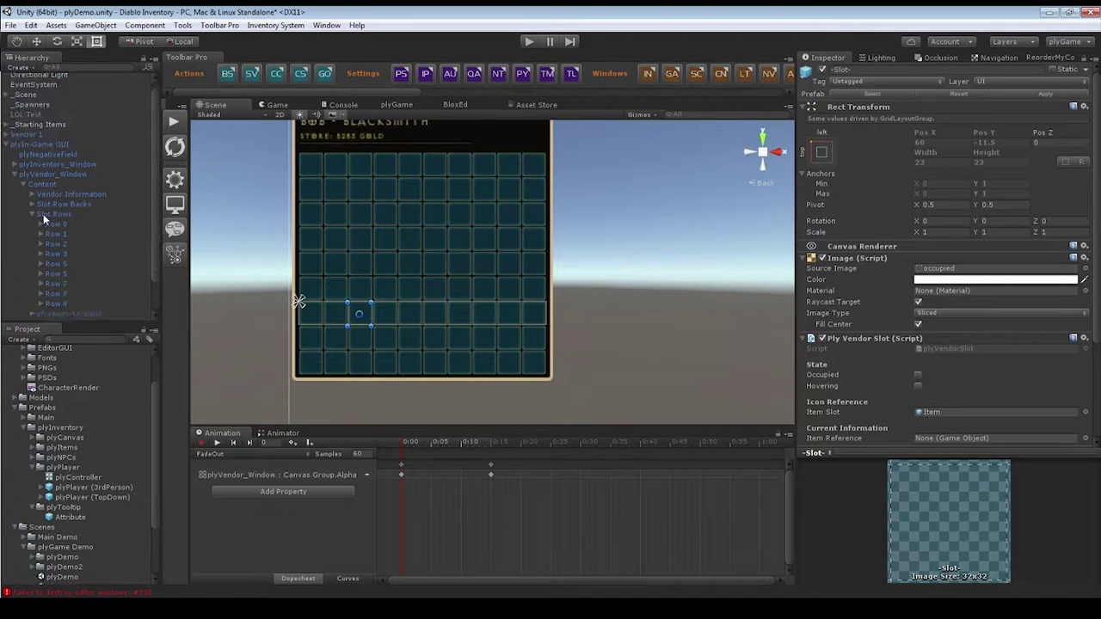
{"action": "left_click", "coordinate": [33, 213]}
{"action": "left_click", "coordinate": [21, 191]}
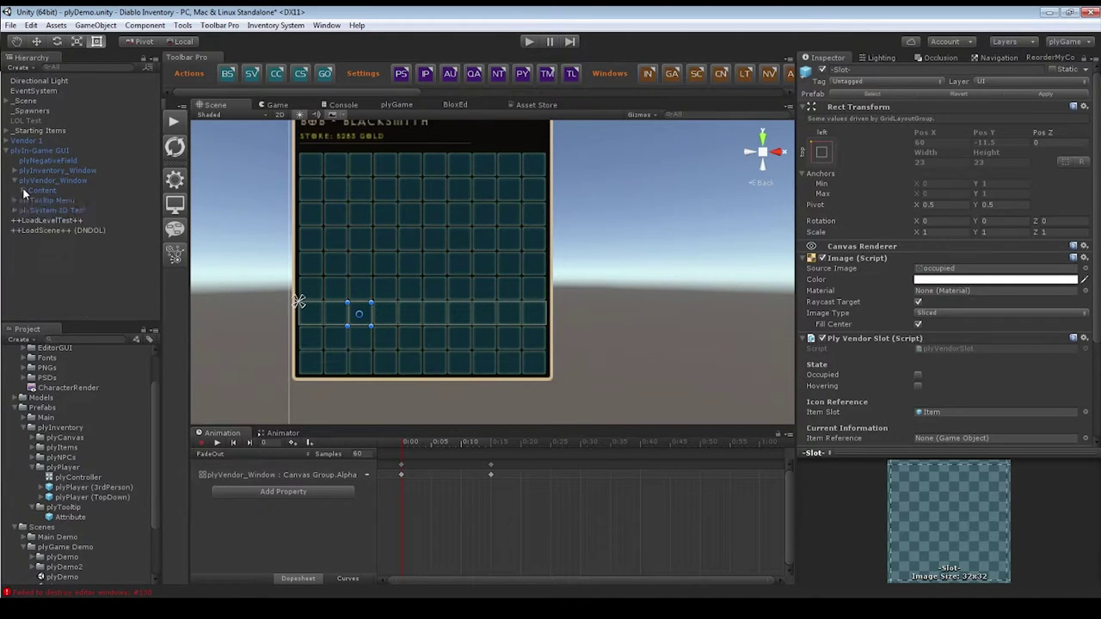
{"action": "left_click", "coordinate": [70, 182]}
Check the Quantity Window reference, then select and activate plyVendorQuantity to show the Bulk Purchase panel.
{"action": "scroll", "coordinate": [1058, 343], "scroll_direction": "down", "scroll_amount": 10}
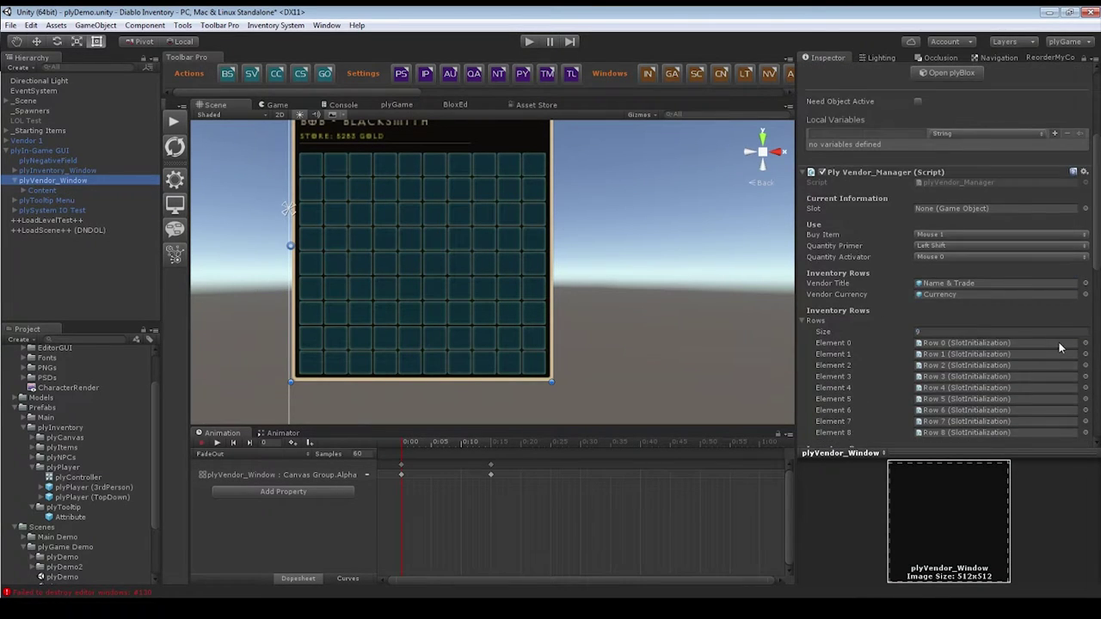
{"action": "left_click", "coordinate": [848, 274]}
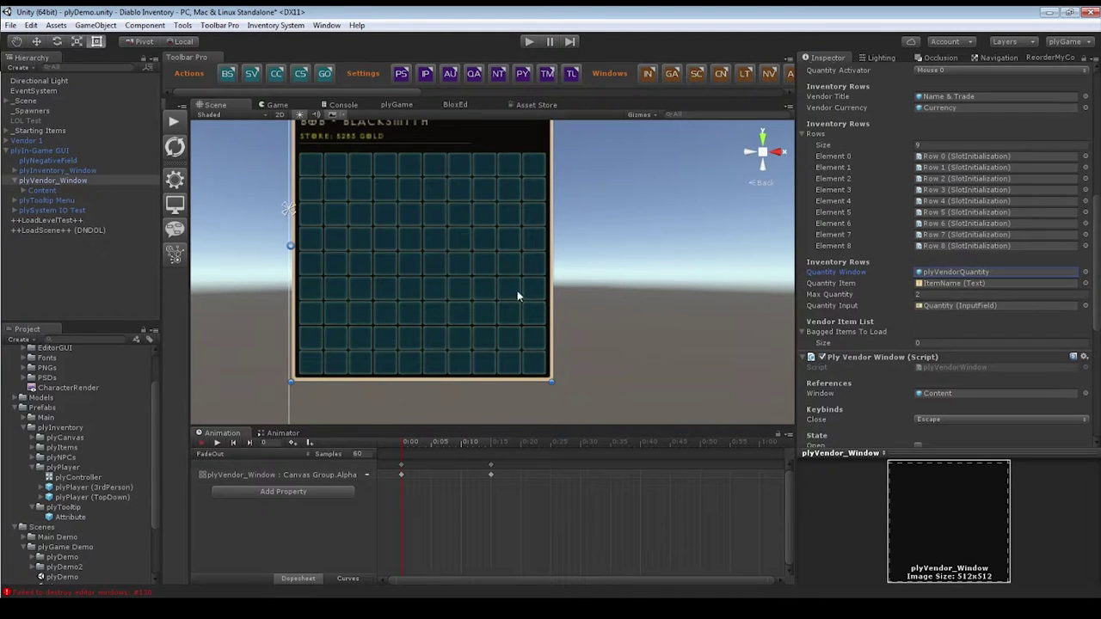
{"action": "middle_click_drag", "start_coordinate": [553, 300], "coordinate": [422, 310]}
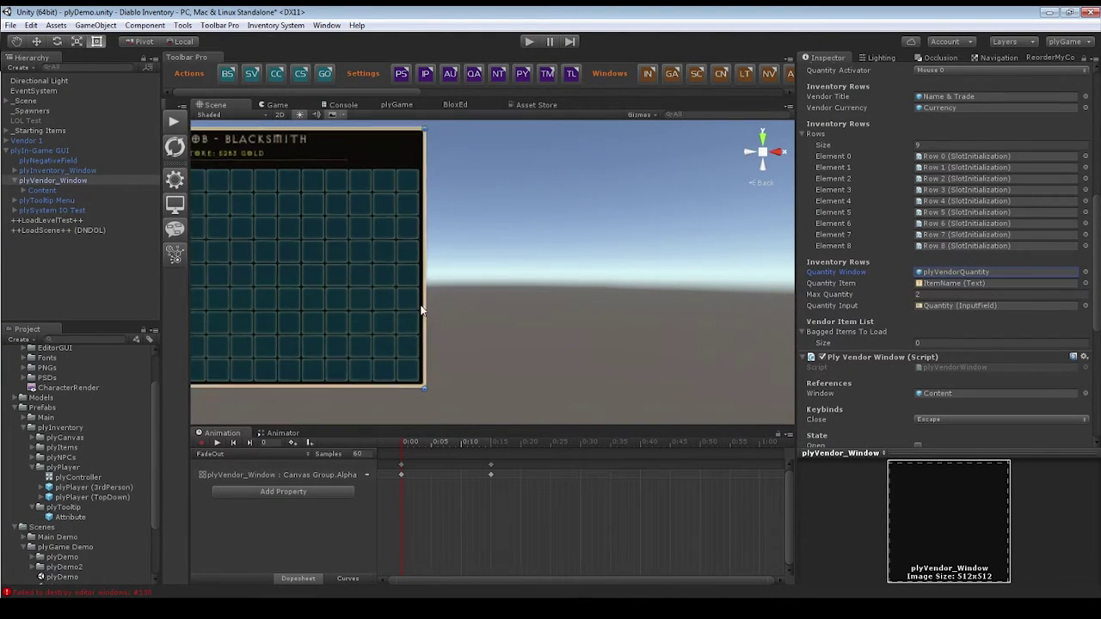
{"action": "left_click", "coordinate": [24, 190]}
{"action": "left_click", "coordinate": [49, 231]}
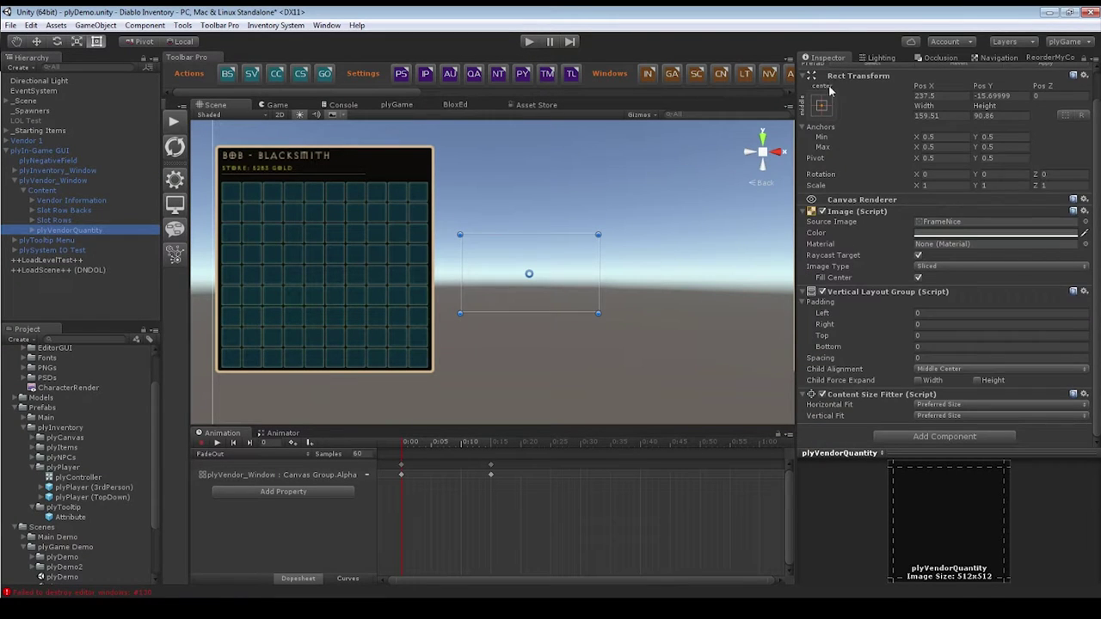
{"action": "scroll", "coordinate": [830, 94], "scroll_direction": "up", "scroll_amount": 2}
{"action": "left_click", "coordinate": [823, 69]}
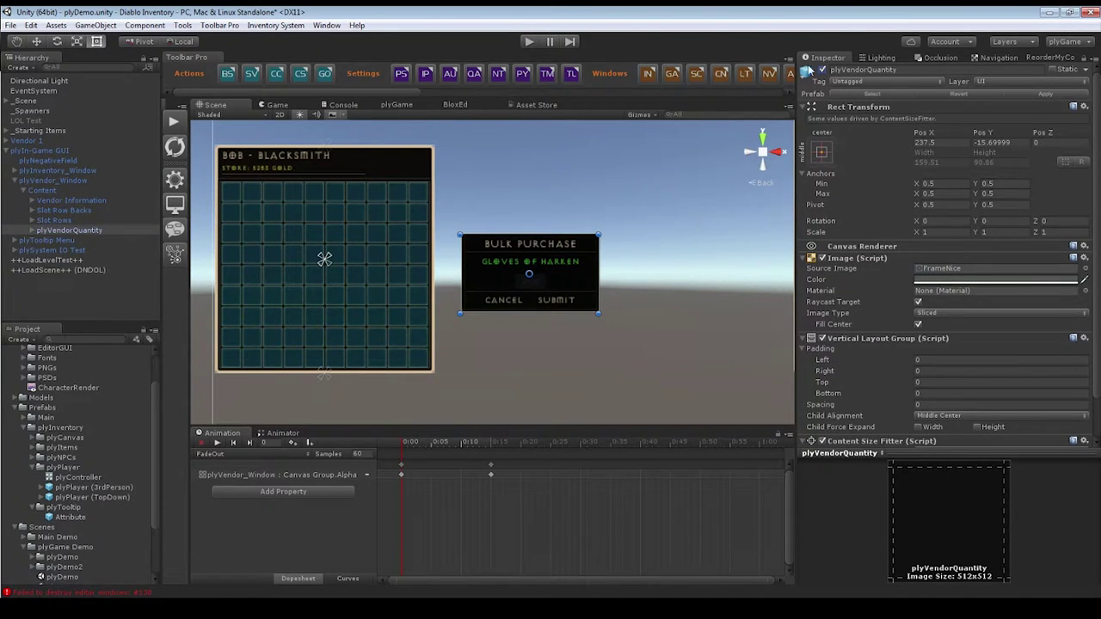
Confirm plyVendor_Window's Max Quantity is 2, then select the Quantity input field.
{"action": "left_click", "coordinate": [32, 230]}
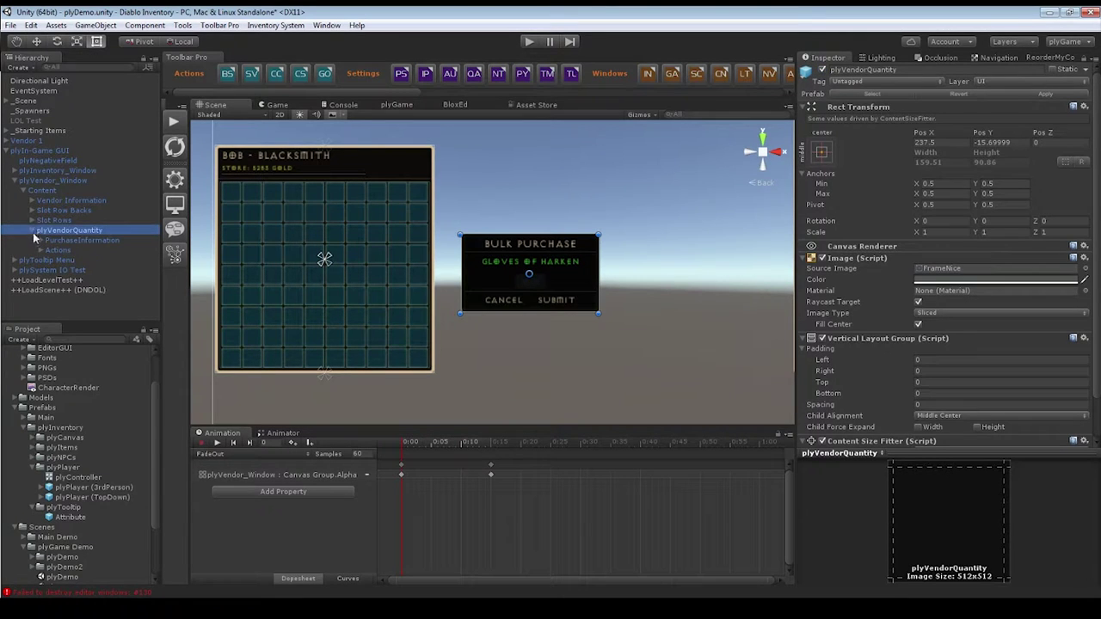
{"action": "left_click", "coordinate": [49, 181]}
{"action": "scroll", "coordinate": [988, 364], "scroll_direction": "down", "scroll_amount": 10}
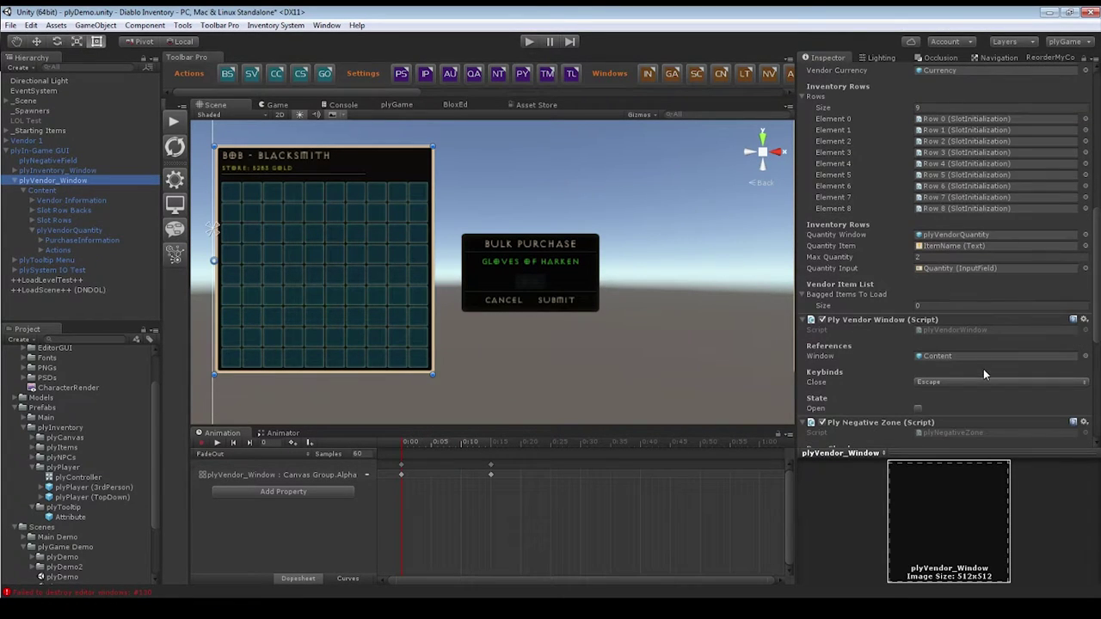
{"action": "left_click", "coordinate": [934, 245]}
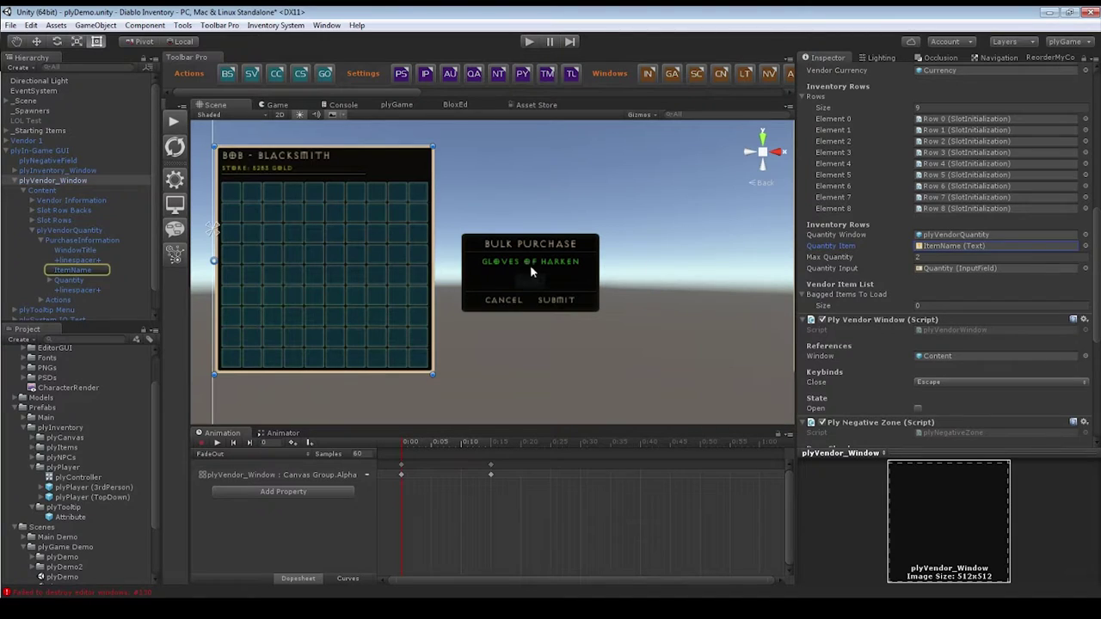
{"action": "left_click", "coordinate": [850, 257]}
{"action": "left_click", "coordinate": [919, 257]}
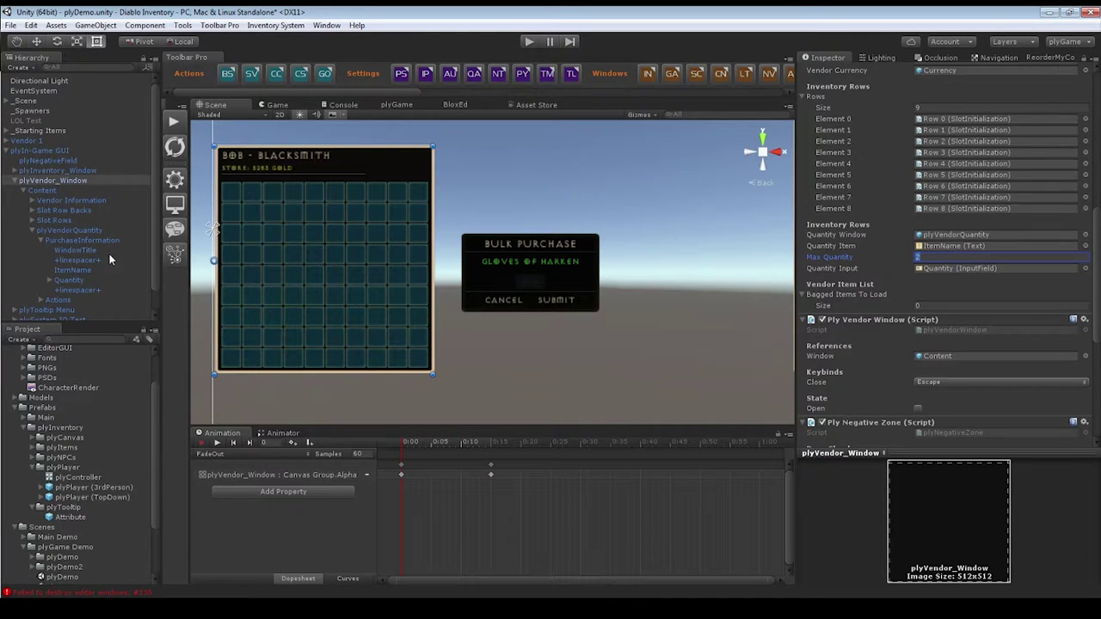
{"action": "left_click", "coordinate": [59, 277]}
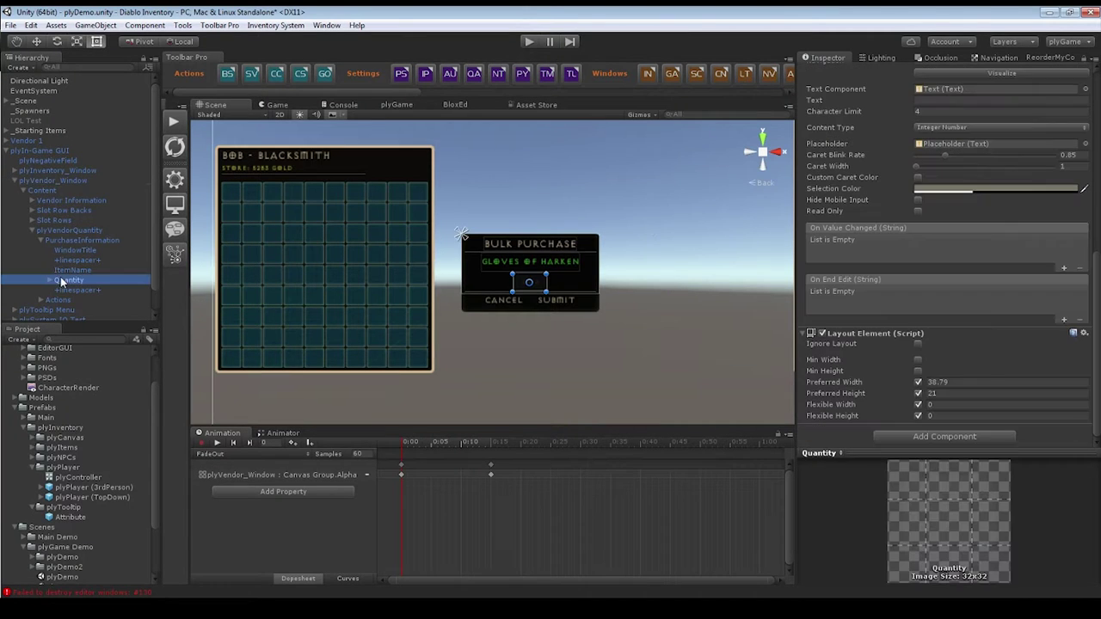
Set the Quantity input field's Character Limit to 2, keeping Content Type as Integer Number.
{"action": "scroll", "coordinate": [955, 224], "scroll_direction": "down", "scroll_amount": 5}
{"action": "scroll", "coordinate": [866, 185], "scroll_direction": "up", "scroll_amount": 4}
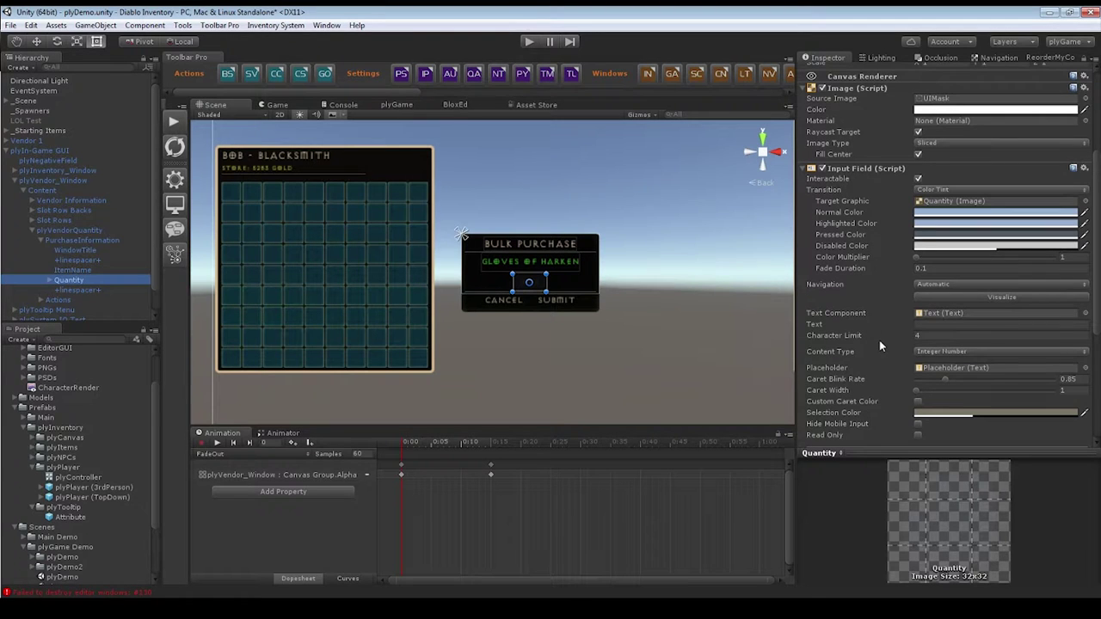
{"action": "left_click", "coordinate": [933, 336]}
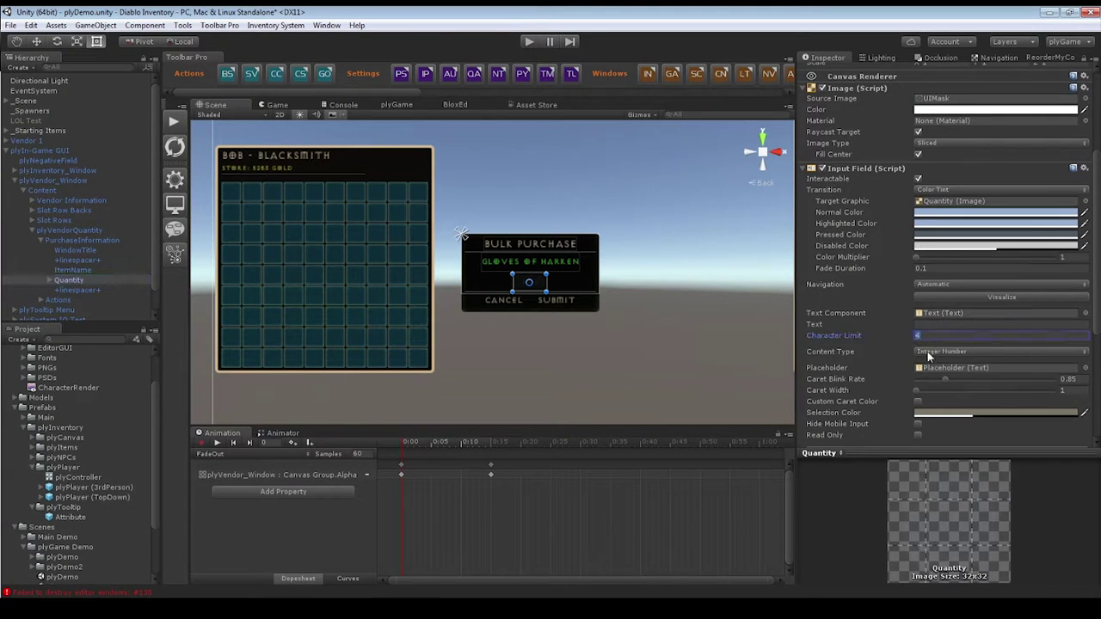
{"action": "type", "text": "2"}
{"action": "key", "text": "Tab"}
{"action": "key", "text": "Return"}
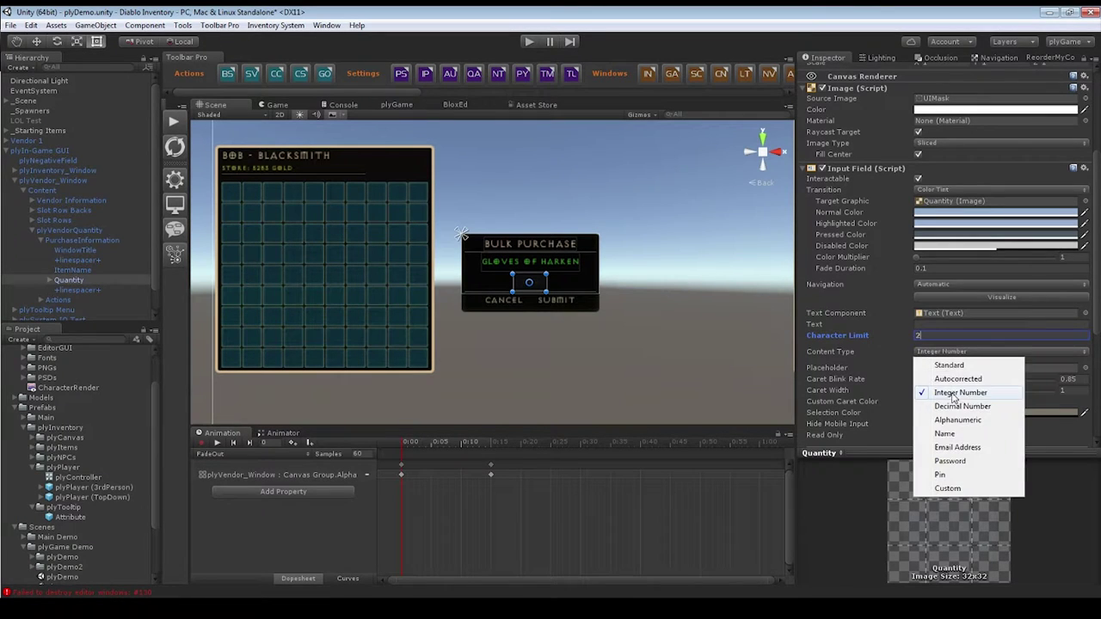
{"action": "key", "text": "Escape"}
Test values 423141254 and 99 in the Text field, clear it, then select plyVendorQuantity.
{"action": "left_click", "coordinate": [937, 325]}
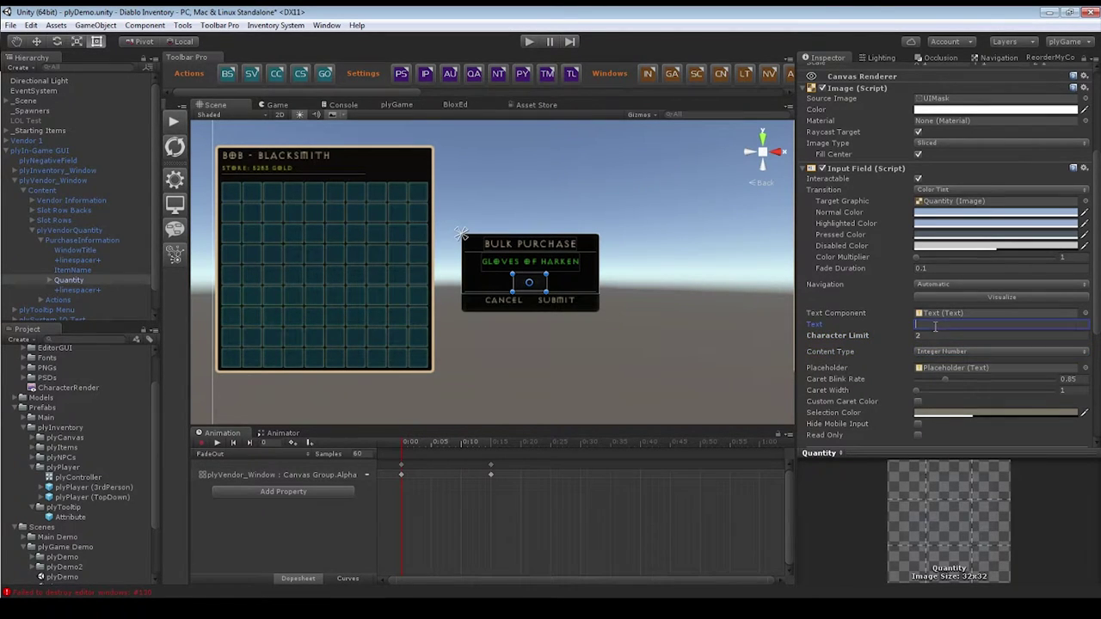
{"action": "type", "text": "423141254"}
{"action": "key", "text": "Return"}
{"action": "type", "text": "99"}
{"action": "key", "text": "BackSpace"}
{"action": "key", "text": "BackSpace"}
{"action": "left_click", "coordinate": [61, 230]}
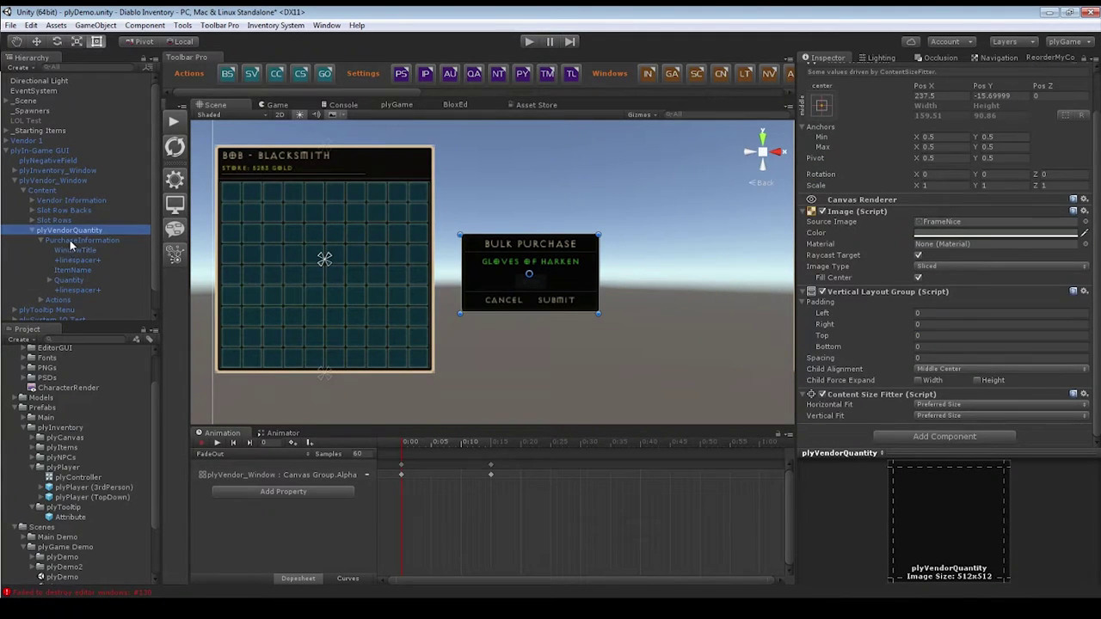
On plyVendor_Window, retype Max Quantity as 2 after trying 3.
{"action": "left_click", "coordinate": [55, 181]}
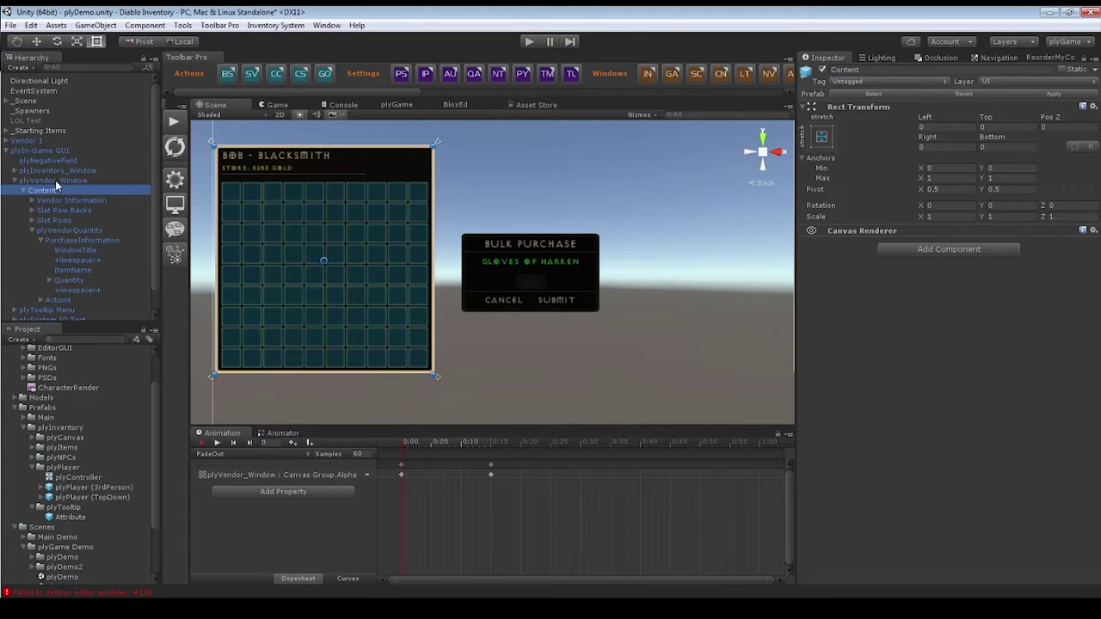
{"action": "scroll", "coordinate": [890, 366], "scroll_direction": "down", "scroll_amount": 10}
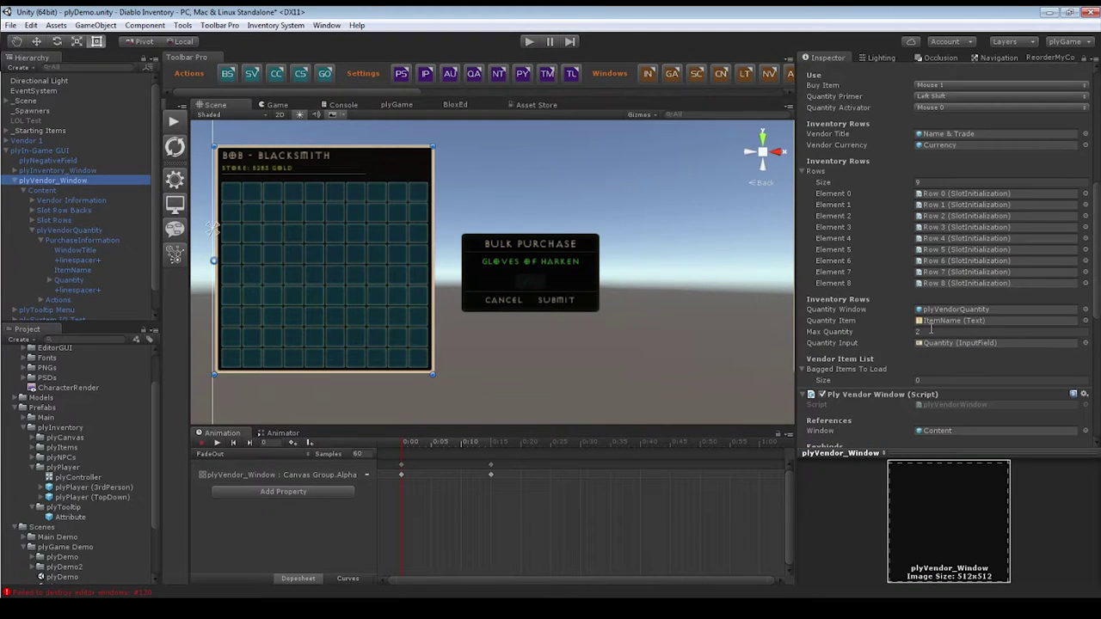
{"action": "left_click", "coordinate": [930, 331]}
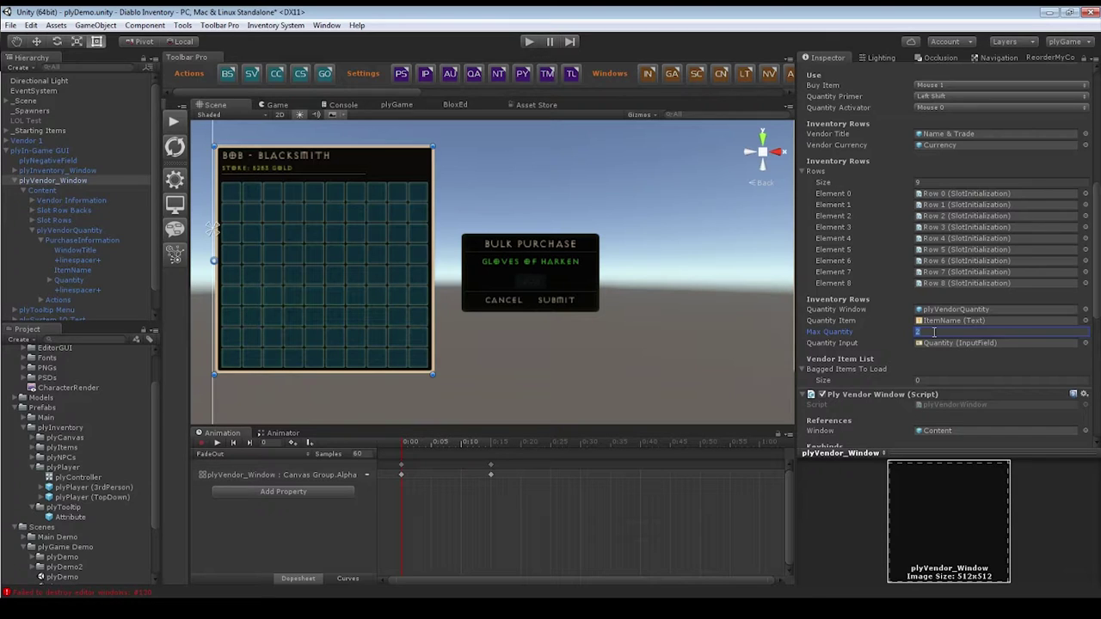
{"action": "type", "text": "3"}
{"action": "key", "text": "BackSpace"}
{"action": "type", "text": "2"}
Check the Bagged Items To Load list and its item count.
{"action": "scroll", "coordinate": [865, 376], "scroll_direction": "down", "scroll_amount": 2}
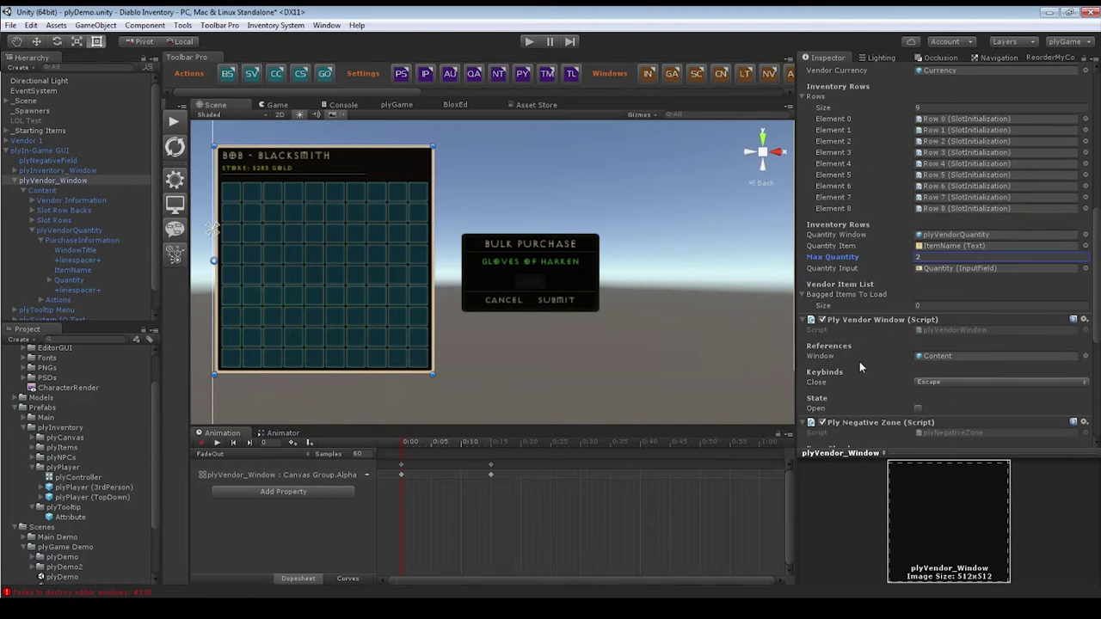
{"action": "left_click", "coordinate": [851, 294]}
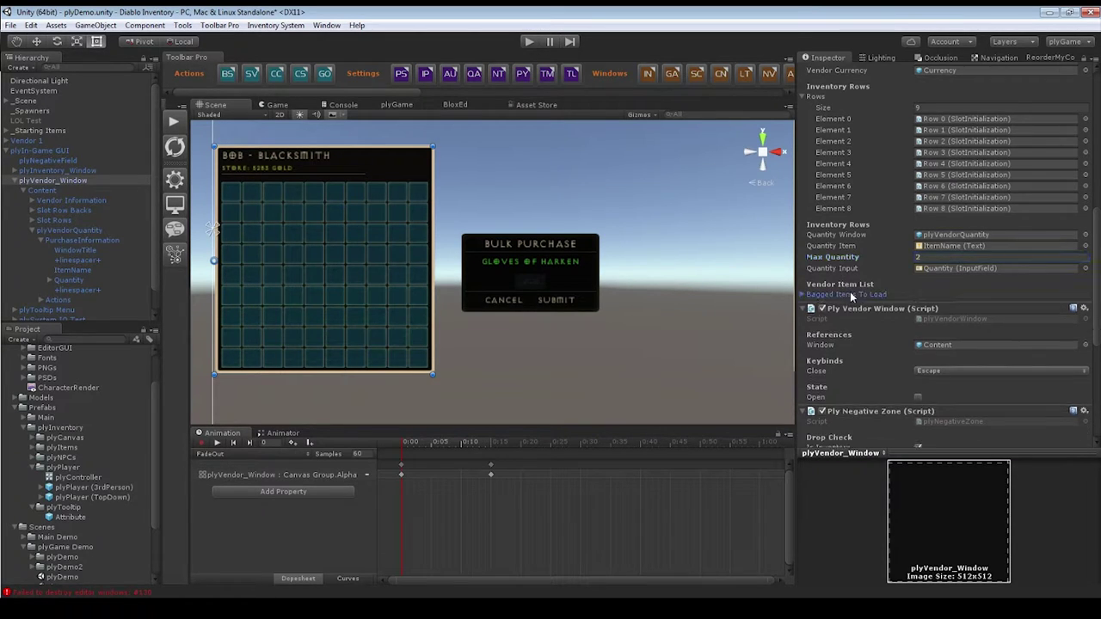
{"action": "left_click", "coordinate": [803, 294]}
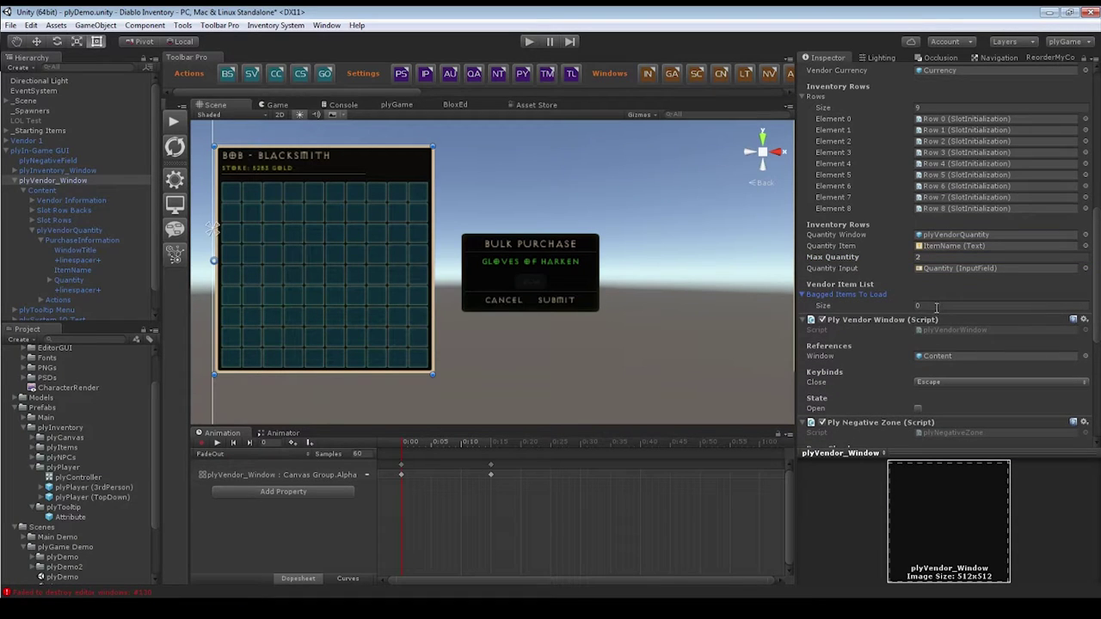
{"action": "left_click", "coordinate": [967, 306]}
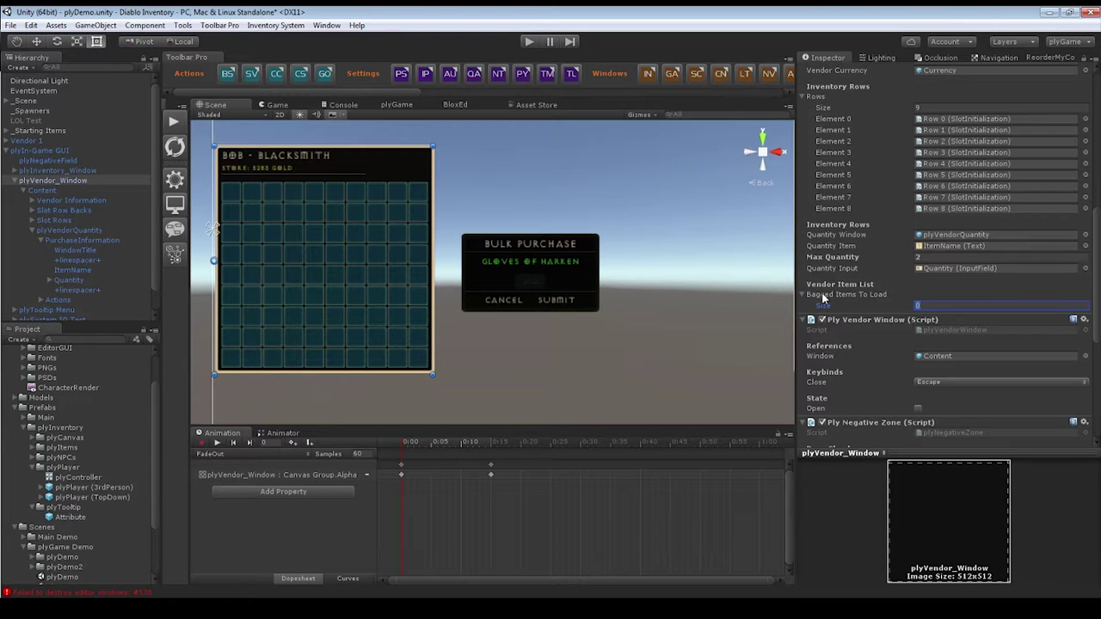
Keep Escape as the window-closing keybind and scroll back up the vendor settings.
{"action": "scroll", "coordinate": [853, 348], "scroll_direction": "down", "scroll_amount": 1}
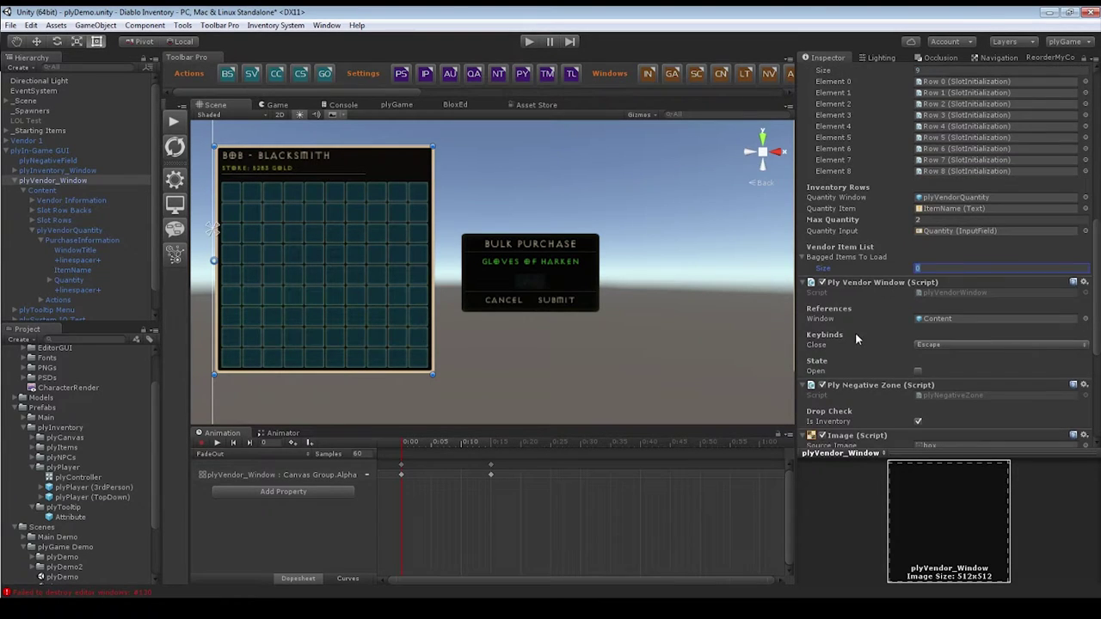
{"action": "scroll", "coordinate": [867, 292], "scroll_direction": "down", "scroll_amount": 1}
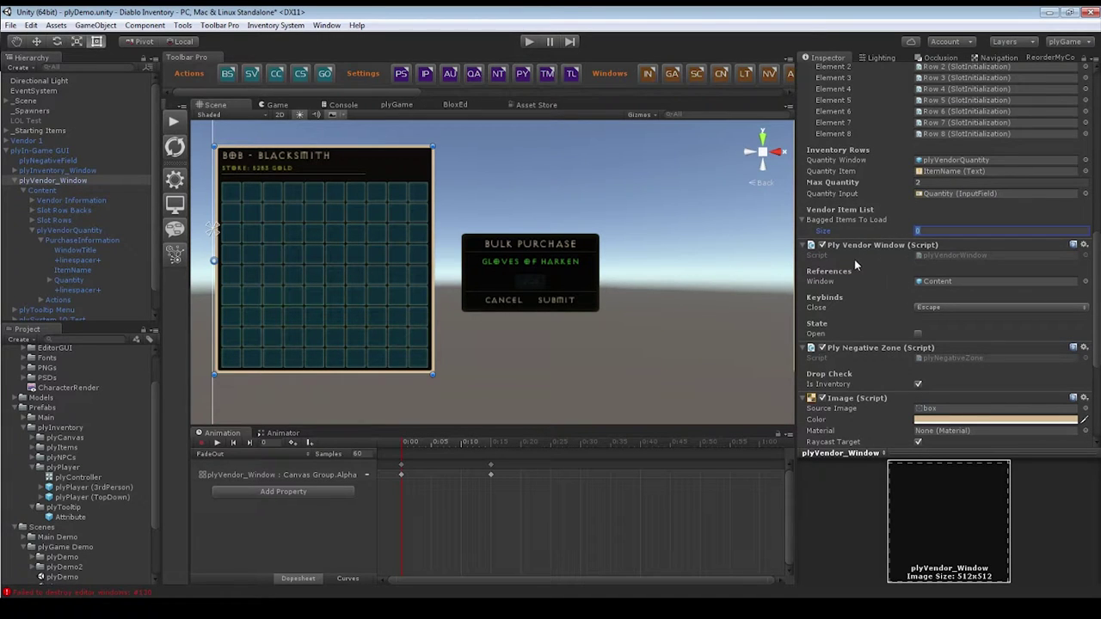
{"action": "left_click", "coordinate": [941, 308]}
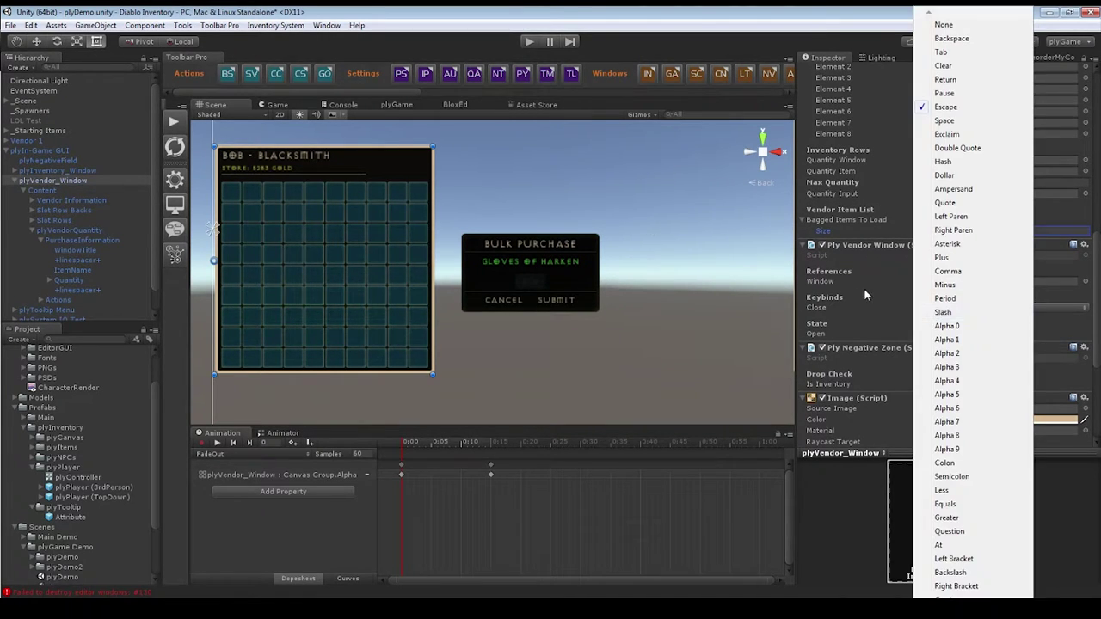
{"action": "left_click", "coordinate": [841, 287]}
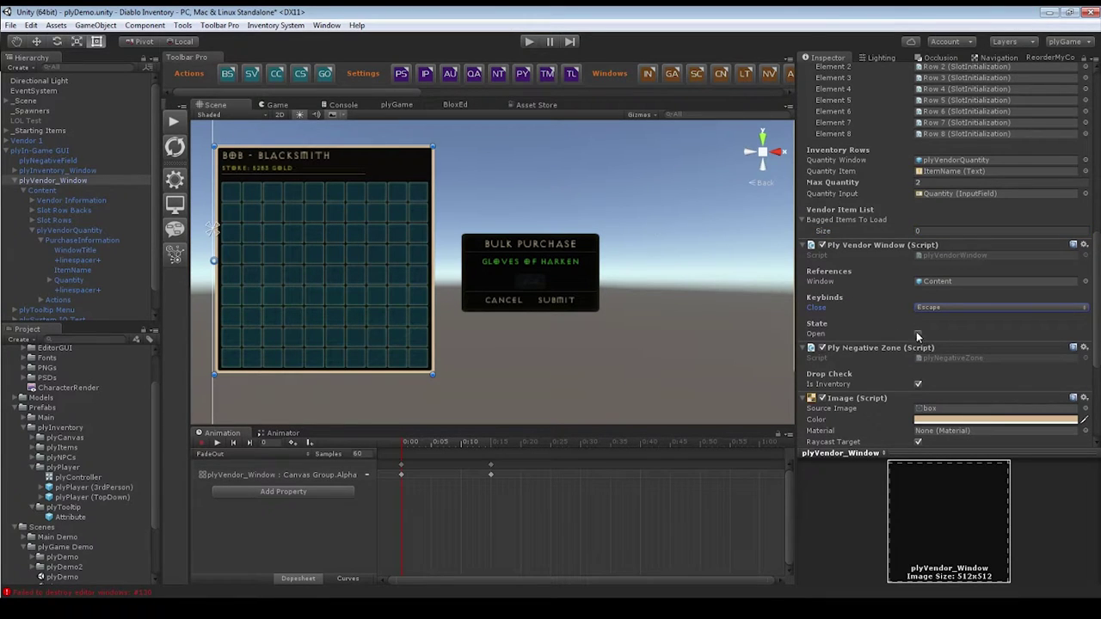
{"action": "scroll", "coordinate": [903, 338], "scroll_direction": "down", "scroll_amount": 2}
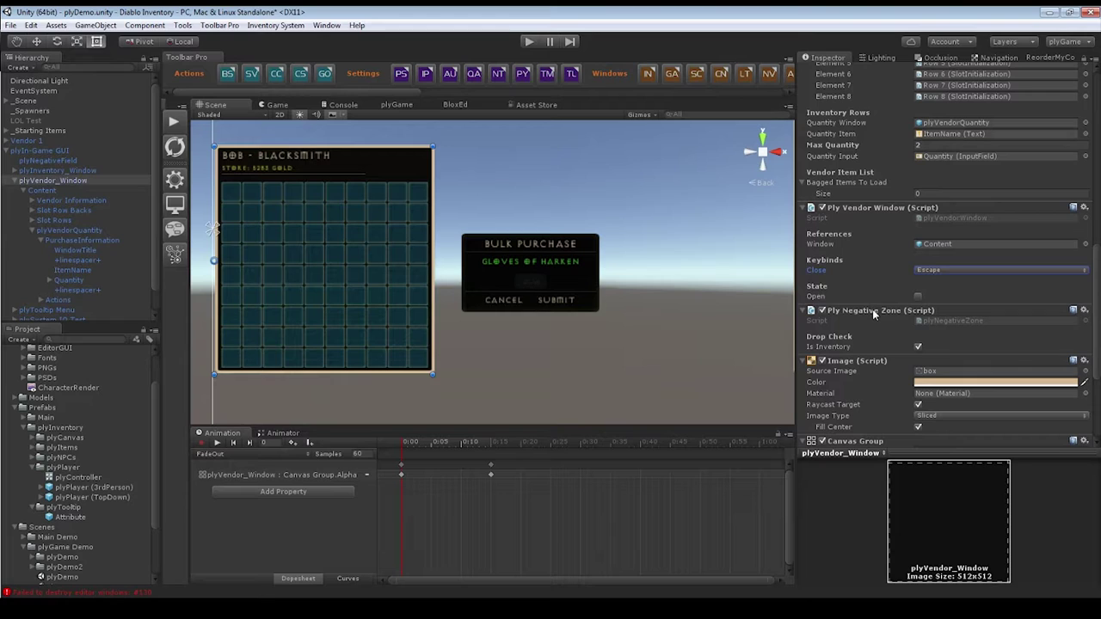
{"action": "left_click", "coordinate": [917, 346]}
{"action": "scroll", "coordinate": [907, 340], "scroll_direction": "down", "scroll_amount": 3}
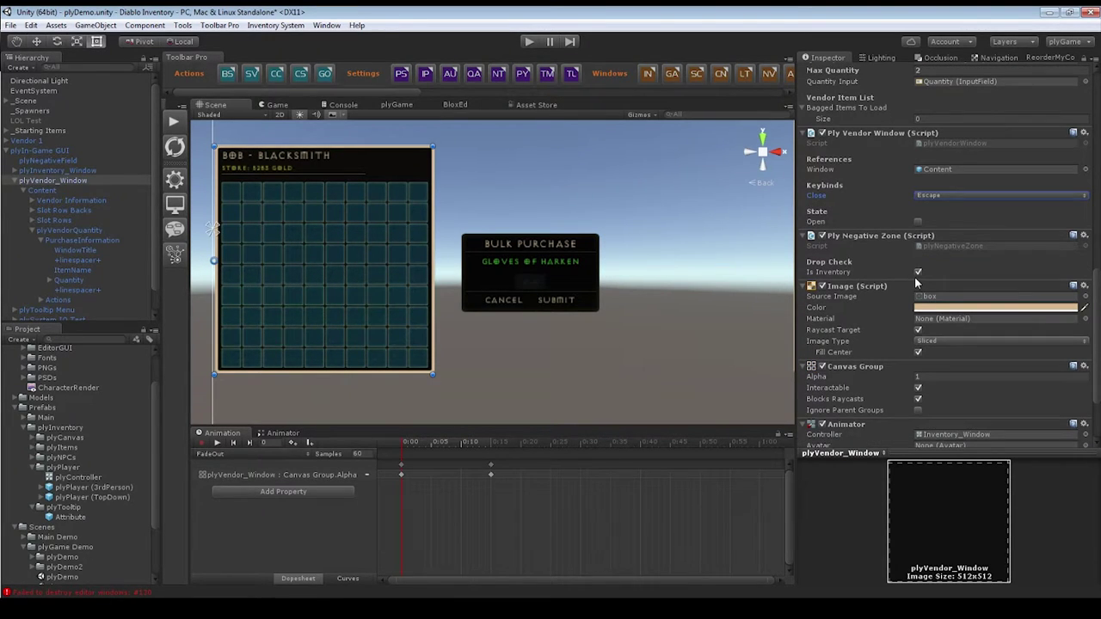
{"action": "scroll", "coordinate": [901, 299], "scroll_direction": "down", "scroll_amount": 4}
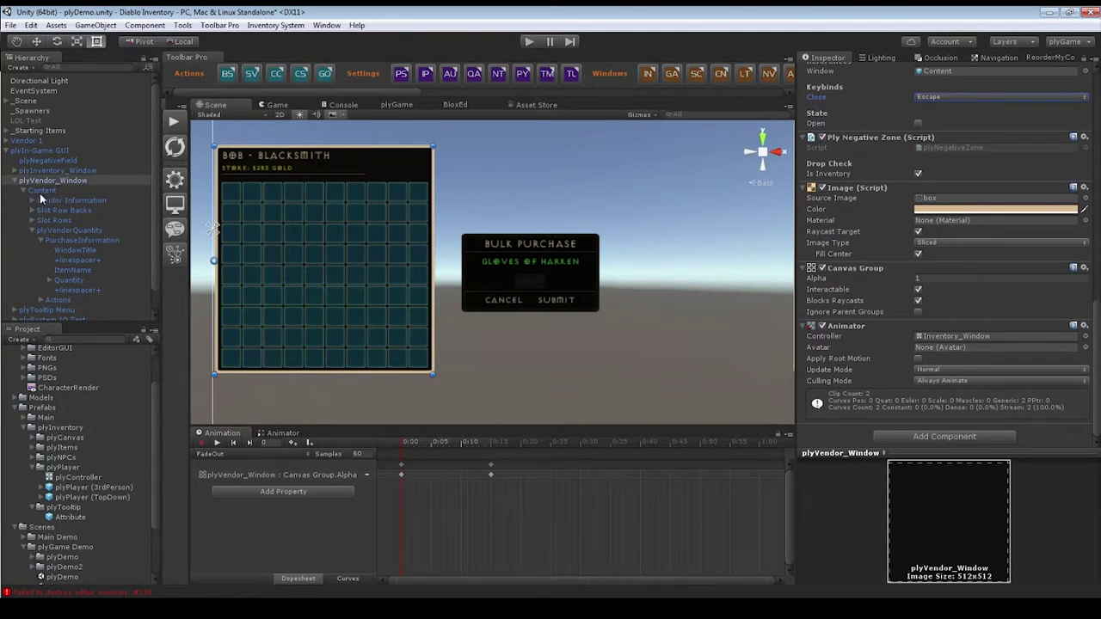
{"action": "scroll", "coordinate": [843, 245], "scroll_direction": "up", "scroll_amount": 7}
{"action": "scroll", "coordinate": [842, 245], "scroll_direction": "up", "scroll_amount": 11}
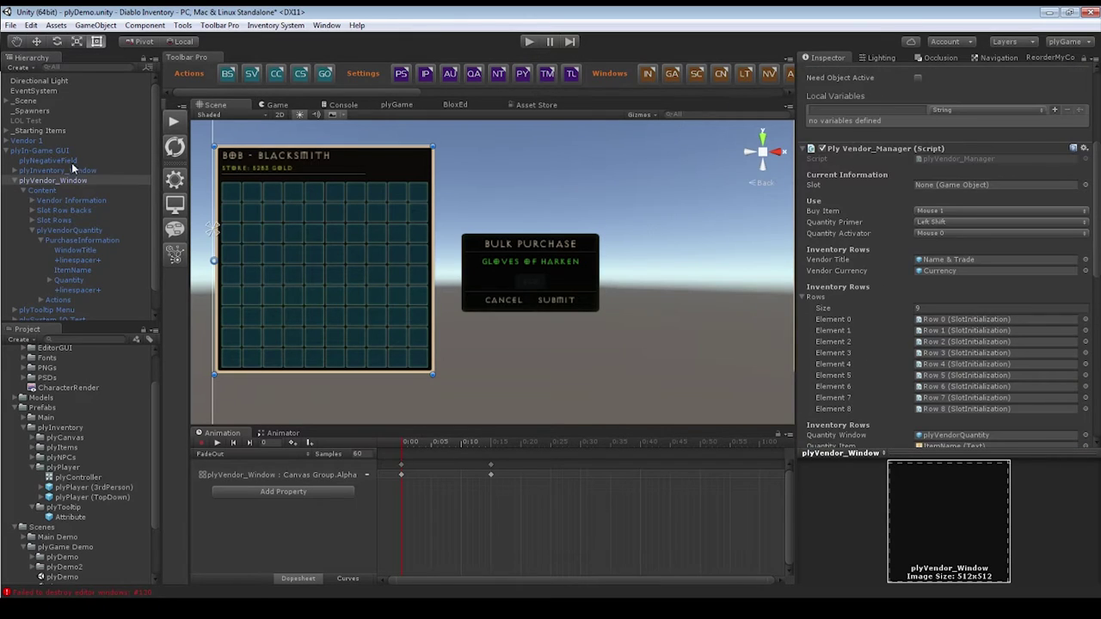
Compare the Actions group's Cancel (ResetQuanWindow) and Submit (BuyQuantity) On Click handlers.
{"action": "left_click", "coordinate": [41, 240]}
{"action": "left_click", "coordinate": [40, 250]}
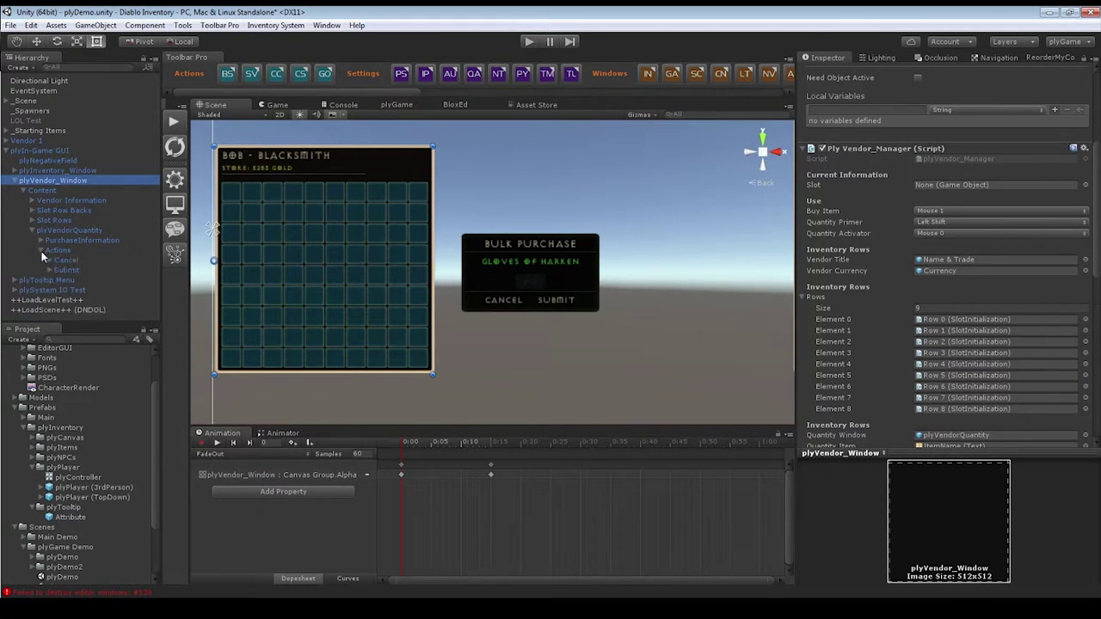
{"action": "left_click", "coordinate": [66, 260]}
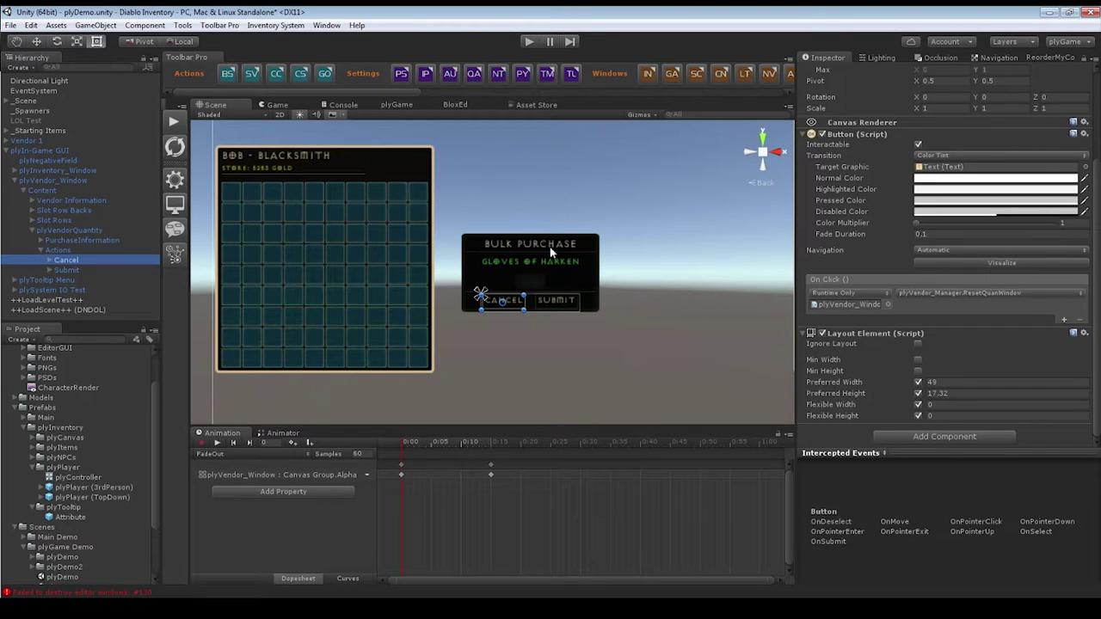
{"action": "left_click", "coordinate": [92, 270]}
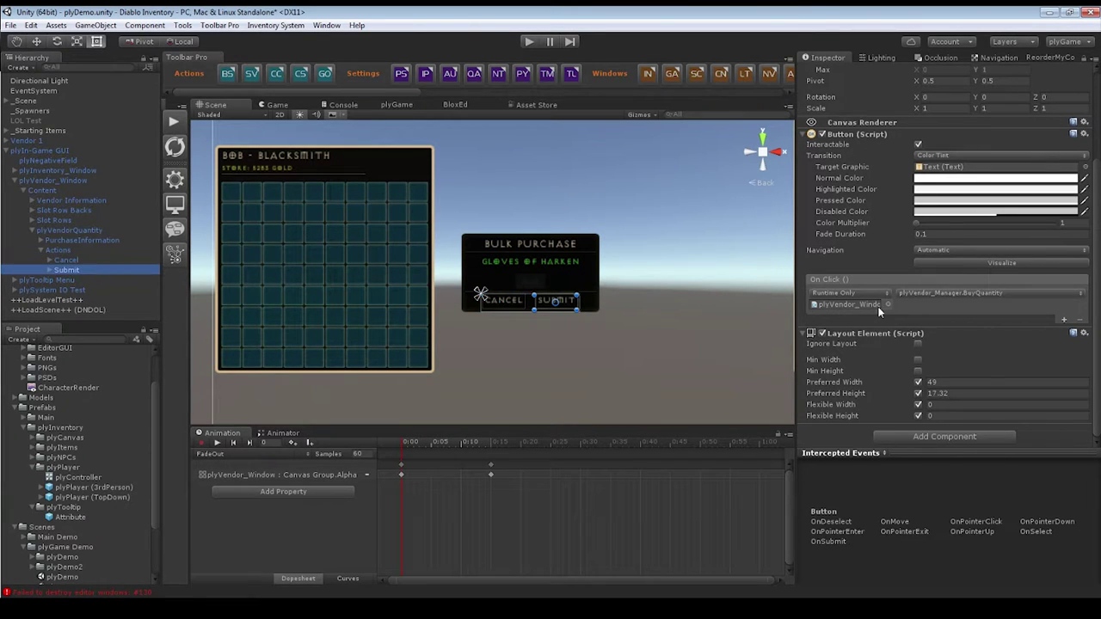
{"action": "scroll", "coordinate": [888, 266], "scroll_direction": "up", "scroll_amount": 3}
{"action": "scroll", "coordinate": [888, 266], "scroll_direction": "down", "scroll_amount": 2}
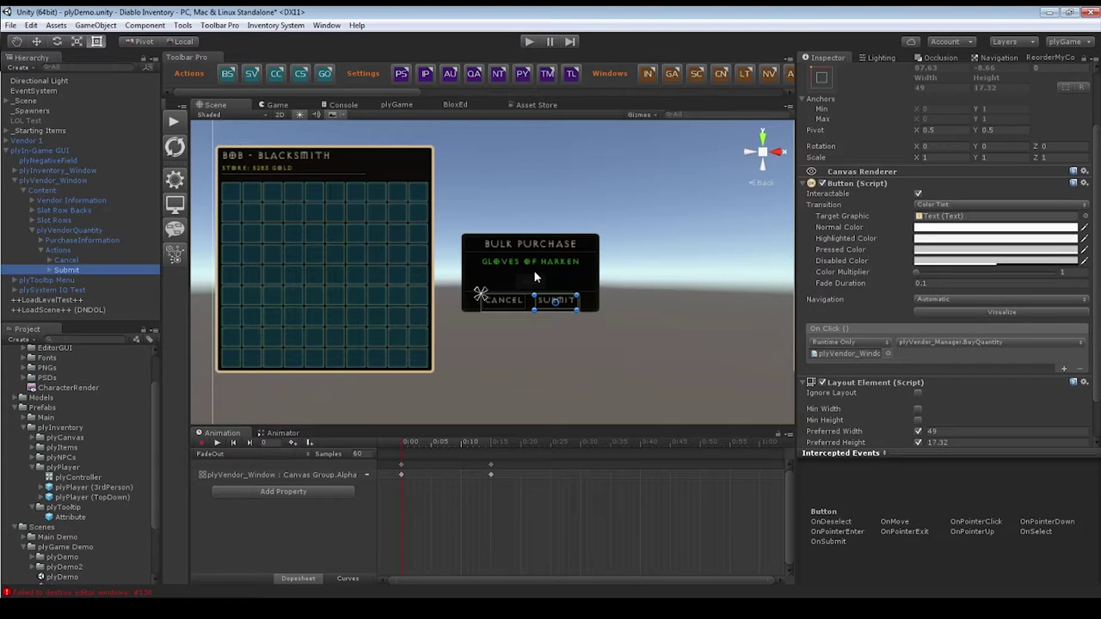
{"action": "left_click", "coordinate": [937, 356]}
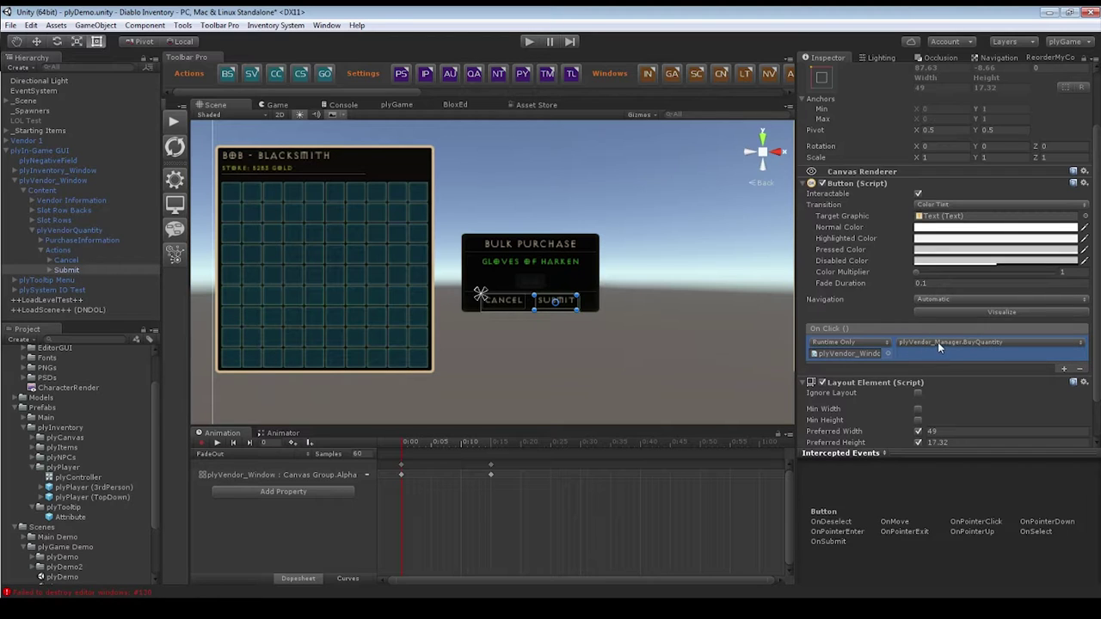
{"action": "left_click", "coordinate": [83, 260]}
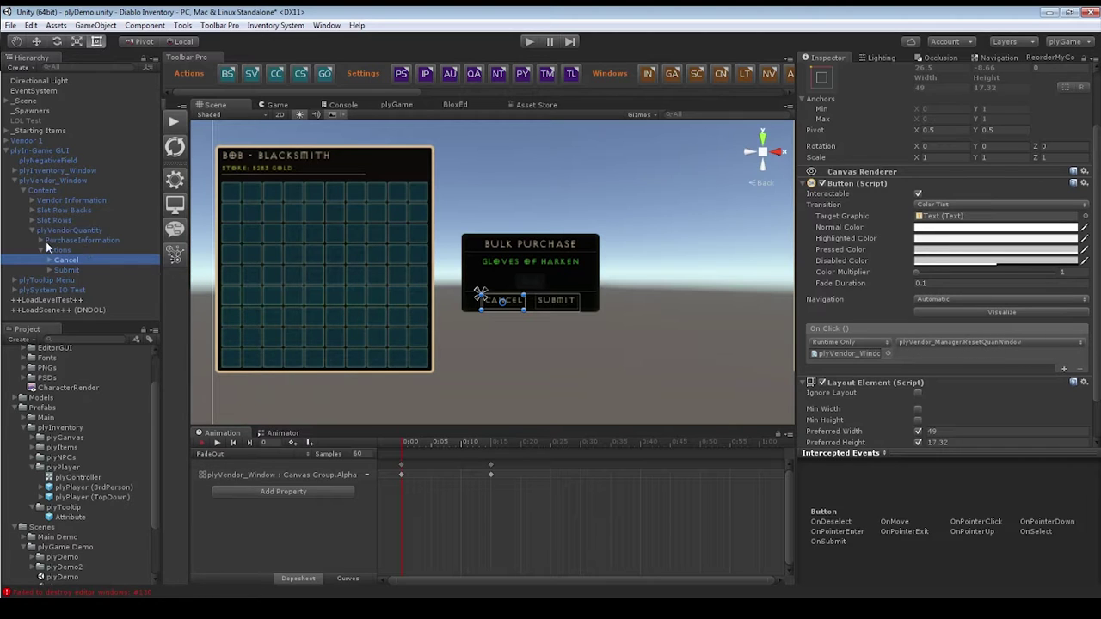
{"action": "left_click", "coordinate": [29, 181]}
Frame Vendor 1 and review its Ply Vendor NPC settings: Trader, currency 375, four items.
{"action": "double_click", "coordinate": [26, 140]}
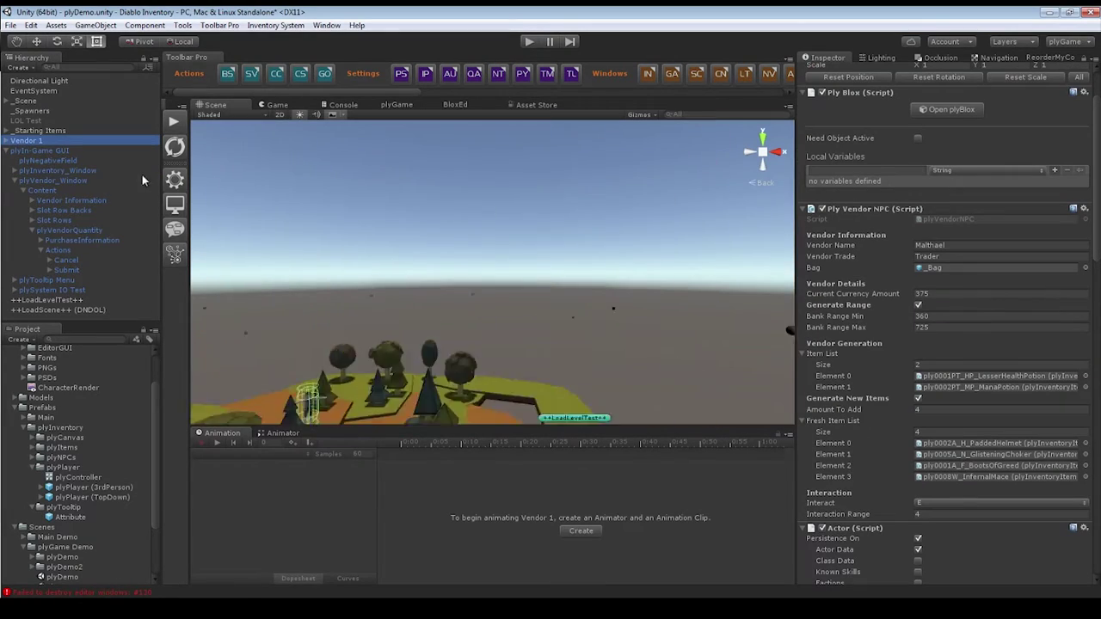
{"action": "scroll", "coordinate": [482, 232], "scroll_direction": "up", "scroll_amount": 5}
{"action": "scroll", "coordinate": [602, 345], "scroll_direction": "down", "scroll_amount": 8}
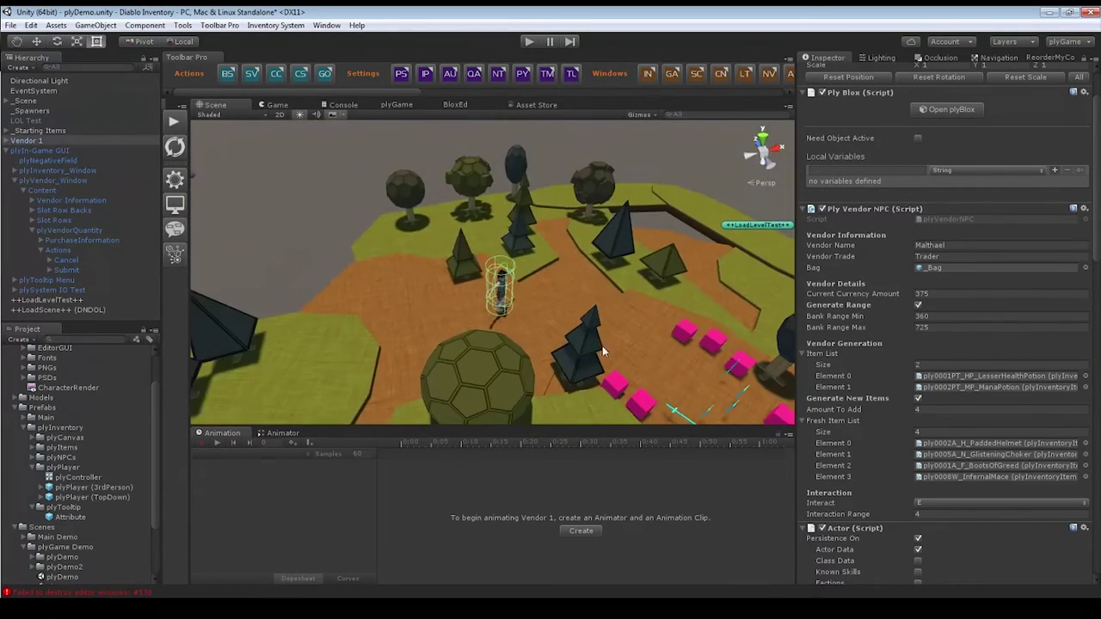
{"action": "left_click_drag", "start_coordinate": [602, 346], "coordinate": [623, 330], "text": "alt"}
{"action": "scroll", "coordinate": [601, 329], "scroll_direction": "down", "scroll_amount": 5}
{"action": "scroll", "coordinate": [582, 326], "scroll_direction": "up", "scroll_amount": 3}
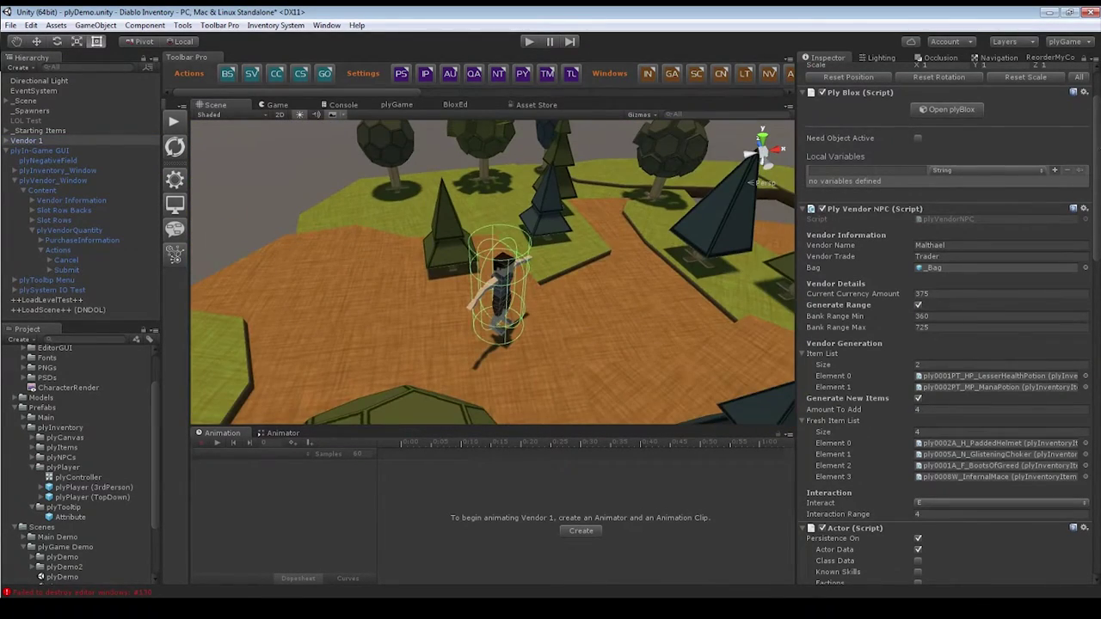
{"action": "scroll", "coordinate": [1098, 156], "scroll_direction": "down", "scroll_amount": 10}
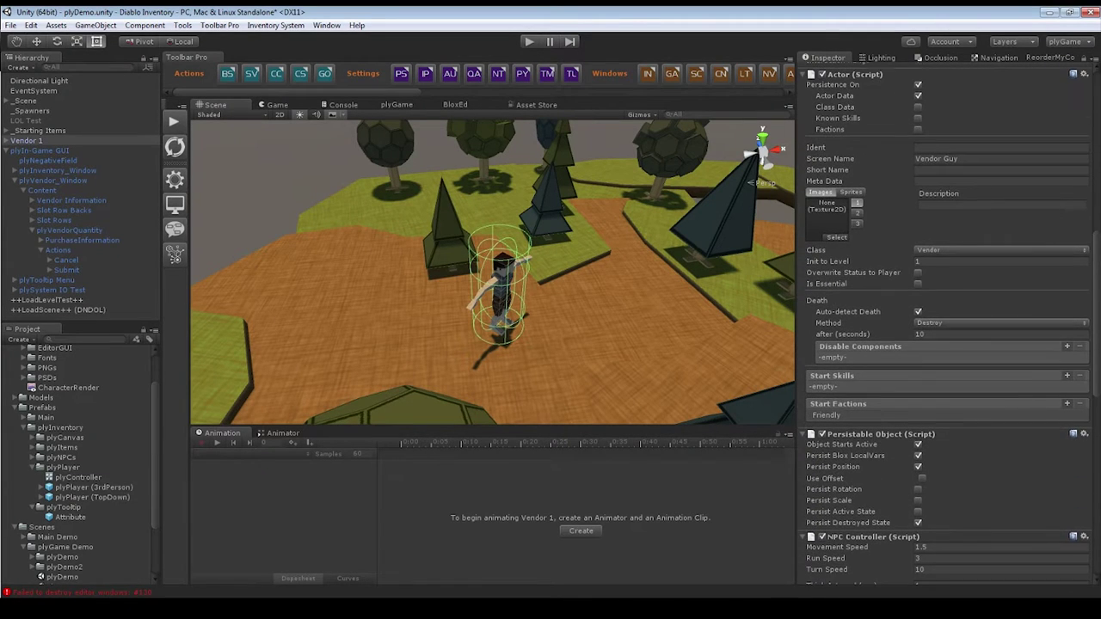
{"action": "scroll", "coordinate": [892, 129], "scroll_direction": "up", "scroll_amount": 12}
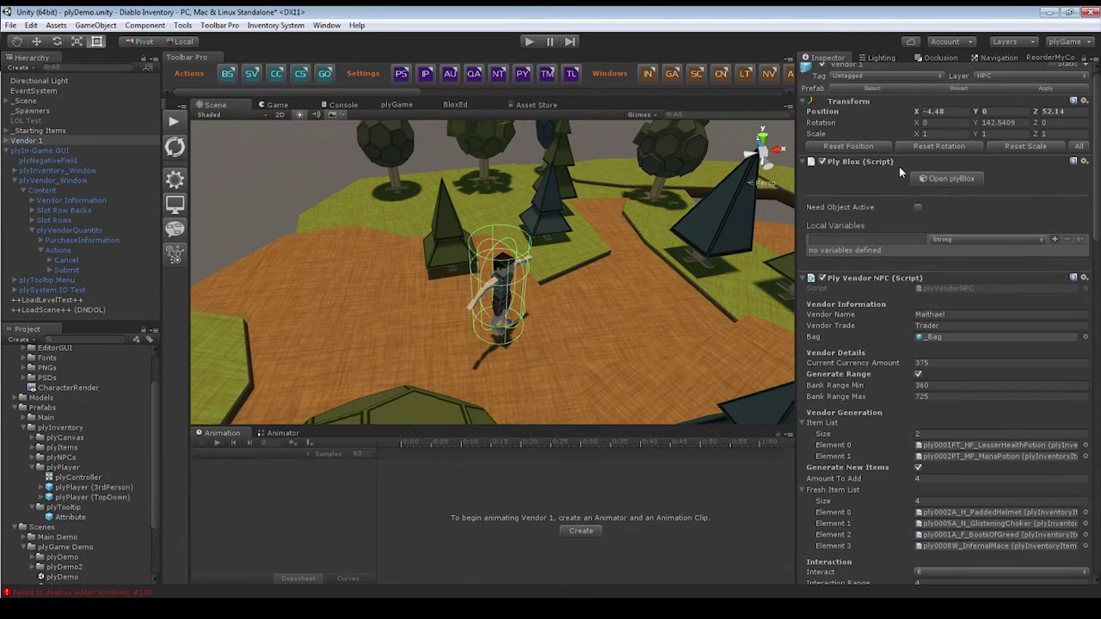
{"action": "scroll", "coordinate": [936, 174], "scroll_direction": "down", "scroll_amount": 10}
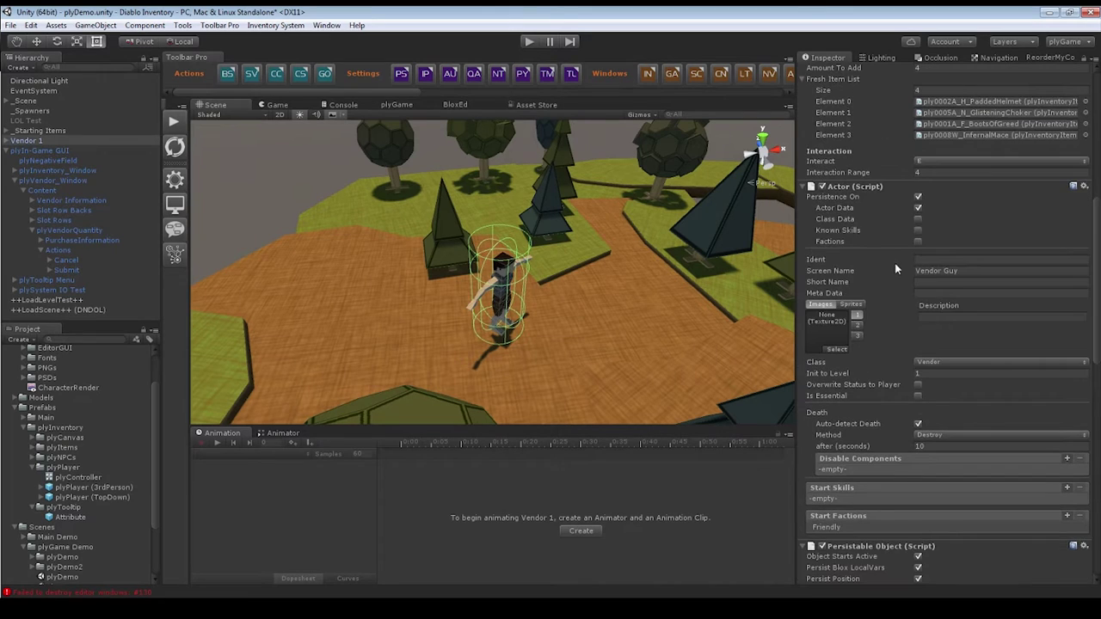
{"action": "scroll", "coordinate": [912, 155], "scroll_direction": "down", "scroll_amount": 5}
{"action": "scroll", "coordinate": [852, 150], "scroll_direction": "up", "scroll_amount": 6}
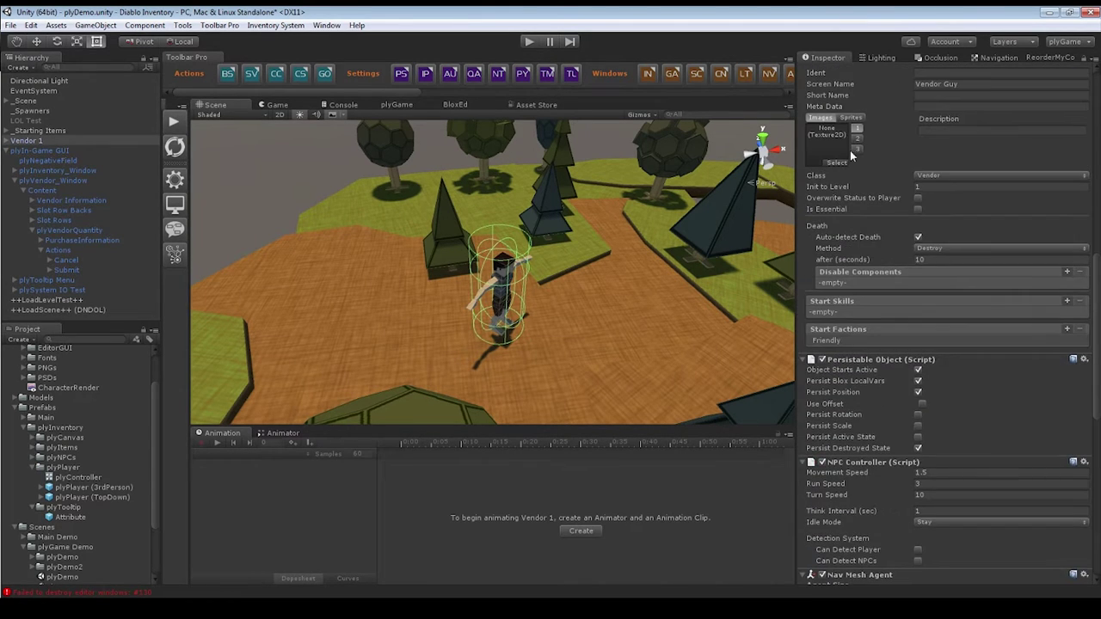
{"action": "scroll", "coordinate": [864, 195], "scroll_direction": "down", "scroll_amount": 8}
{"action": "scroll", "coordinate": [868, 313], "scroll_direction": "down", "scroll_amount": 6}
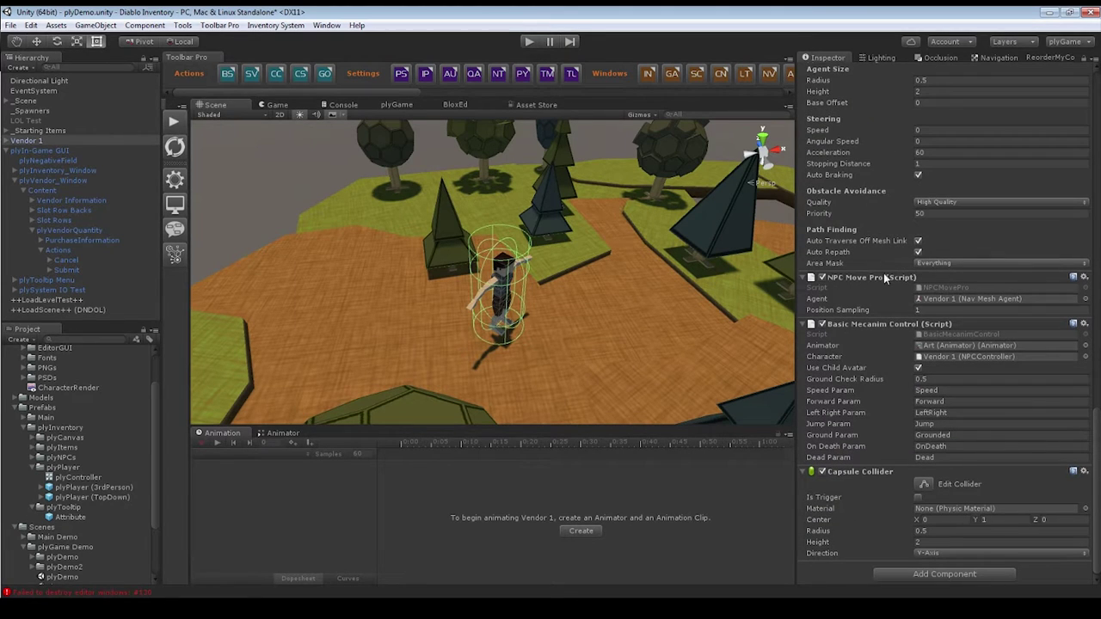
{"action": "scroll", "coordinate": [946, 349], "scroll_direction": "up", "scroll_amount": 15}
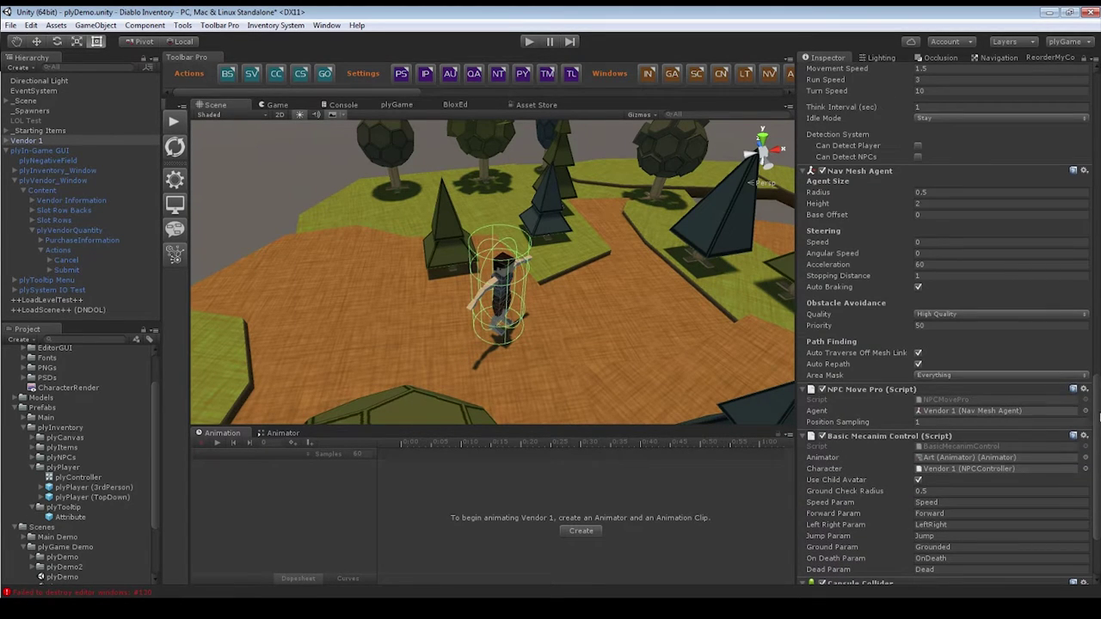
{"action": "scroll", "coordinate": [888, 254], "scroll_direction": "up", "scroll_amount": 8}
{"action": "scroll", "coordinate": [888, 254], "scroll_direction": "down", "scroll_amount": 2}
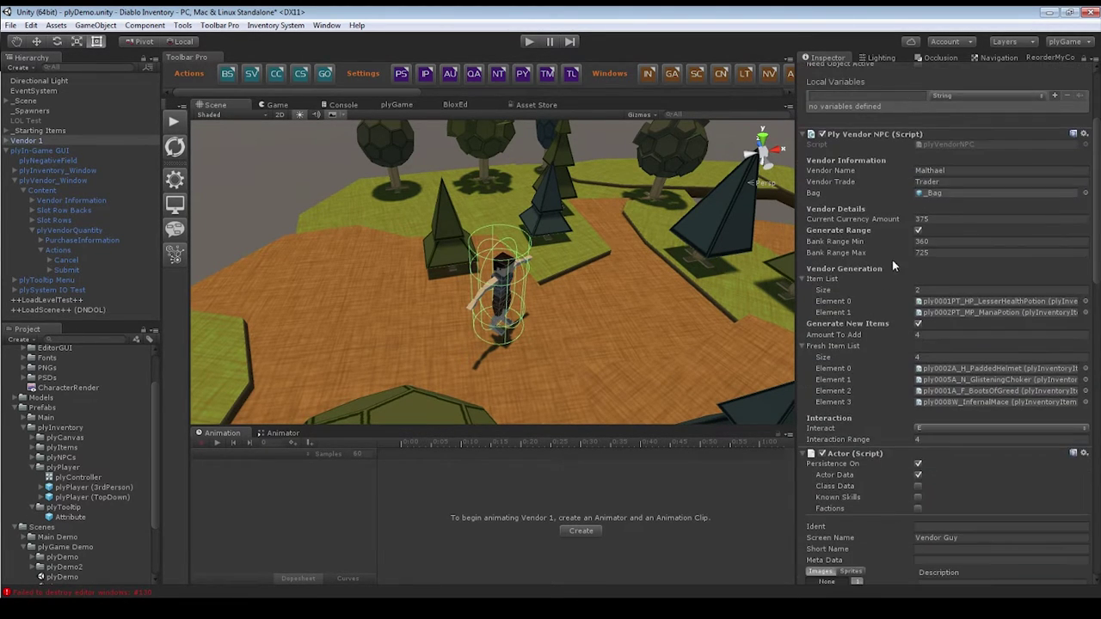
{"action": "scroll", "coordinate": [886, 156], "scroll_direction": "up", "scroll_amount": 4}
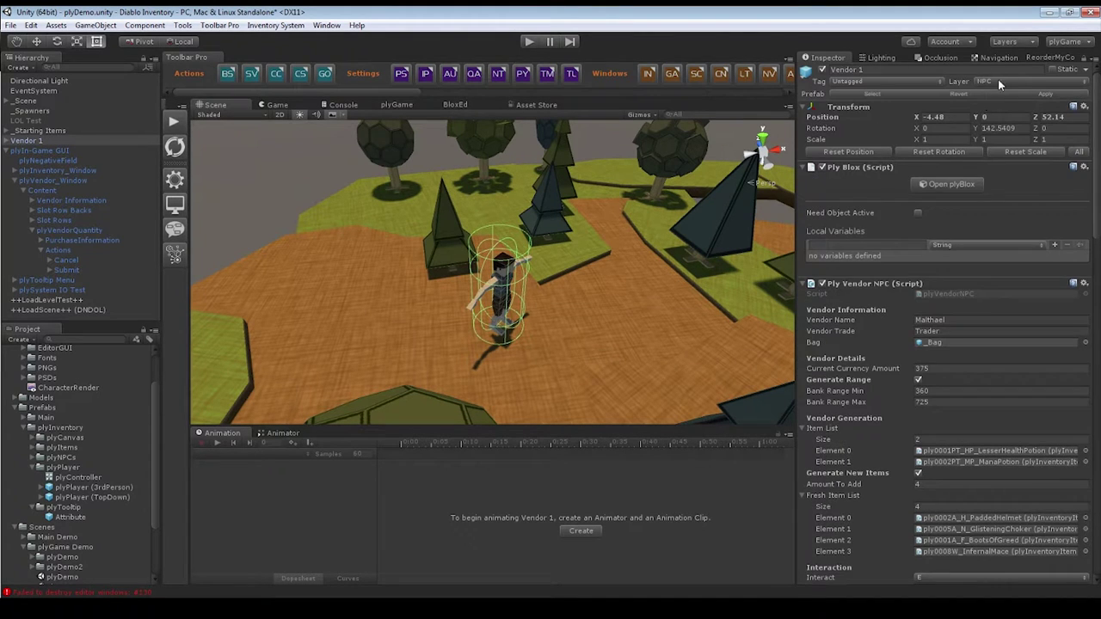
{"action": "scroll", "coordinate": [993, 192], "scroll_direction": "down", "scroll_amount": 2}
{"action": "scroll", "coordinate": [969, 233], "scroll_direction": "down", "scroll_amount": 2}
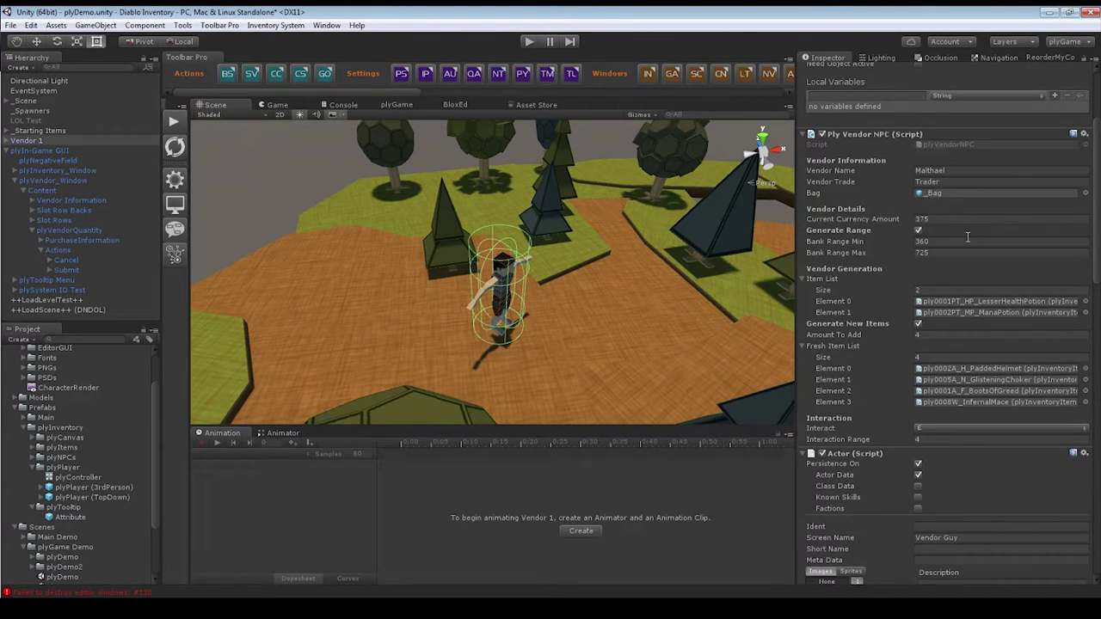
Expand Vendor 1, select its _Bag child, and bring the view to it at the character's feet.
{"action": "left_click", "coordinate": [929, 171]}
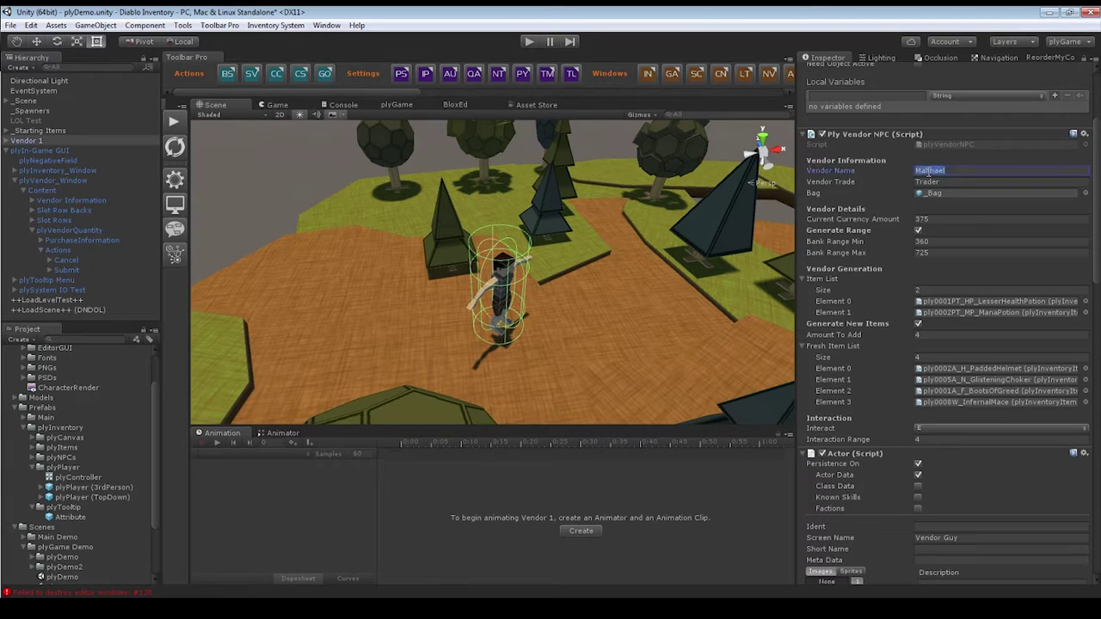
{"action": "key", "text": "Tab"}
{"action": "key", "text": "Tab"}
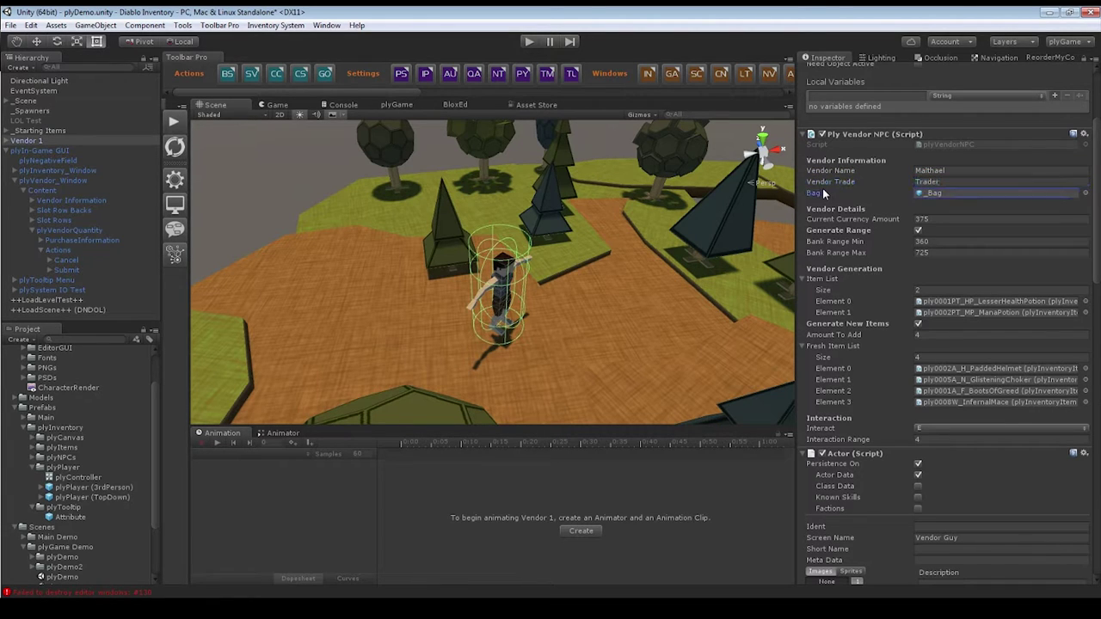
{"action": "left_click", "coordinate": [6, 141]}
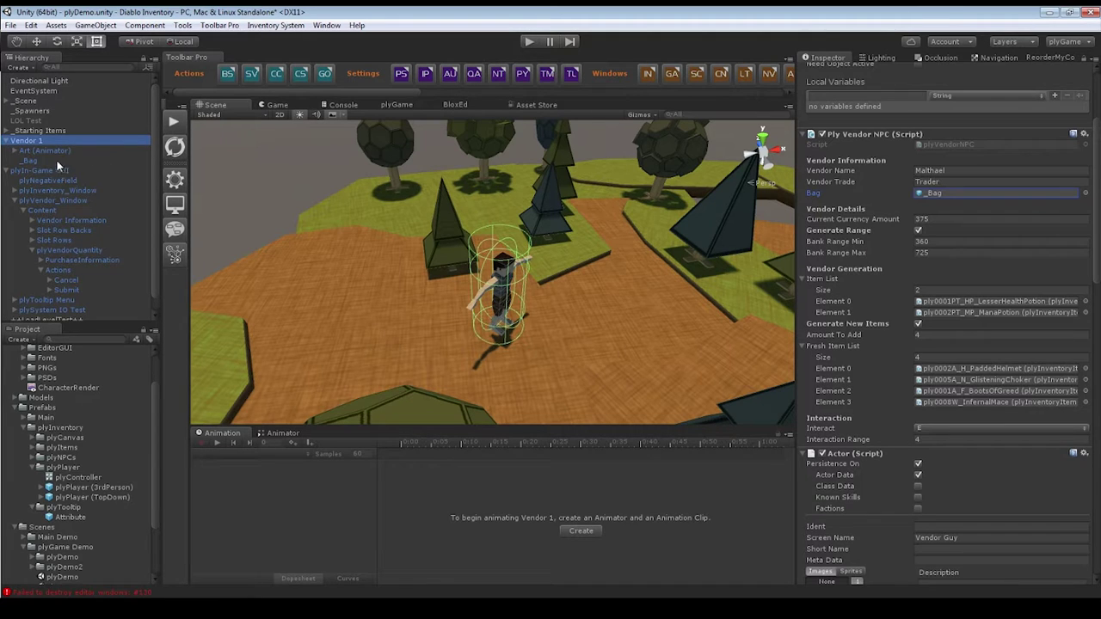
{"action": "left_click", "coordinate": [33, 160]}
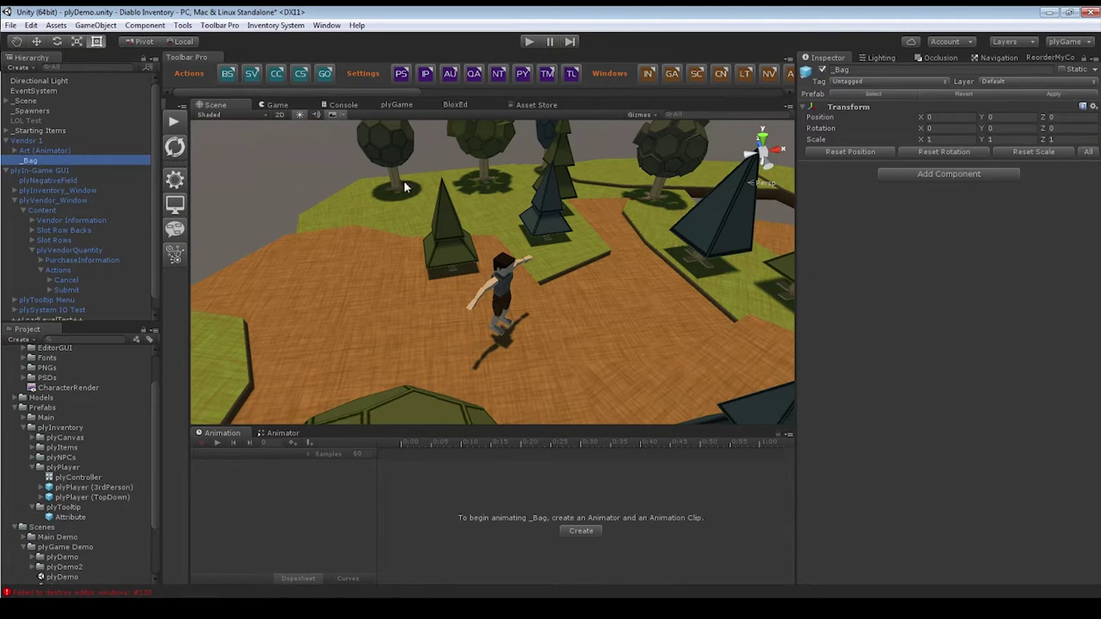
{"action": "right_click_drag", "start_coordinate": [486, 259], "coordinate": [313, 234]}
{"action": "key", "text": "w"}
{"action": "key", "text": "s"}
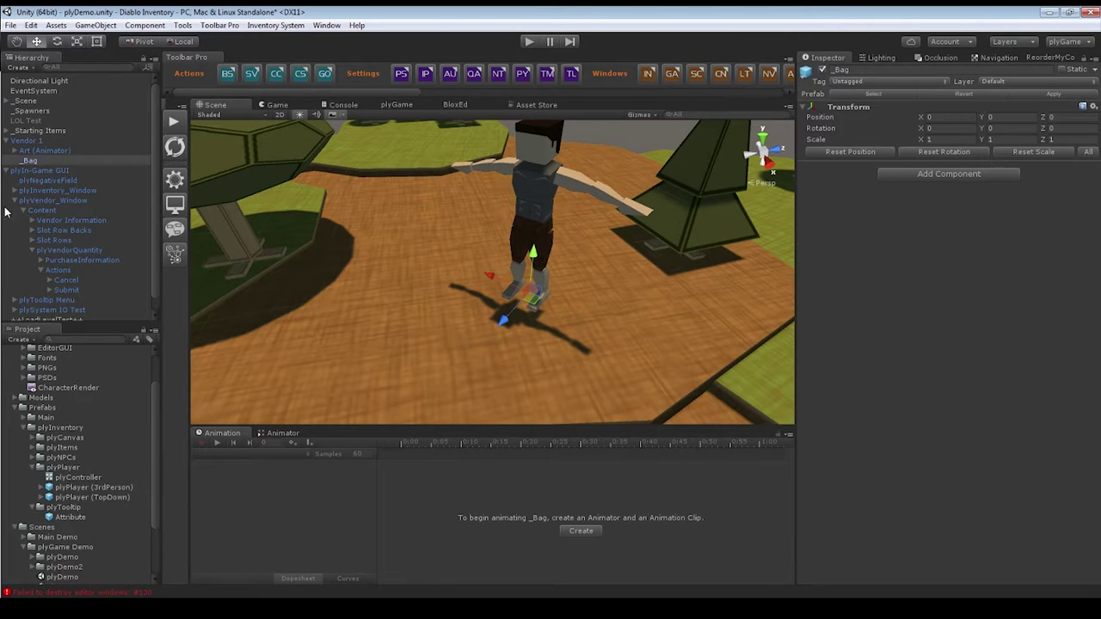
Select Vendor 1 and show its Current Currency Amount of 375.
{"action": "left_click", "coordinate": [37, 142]}
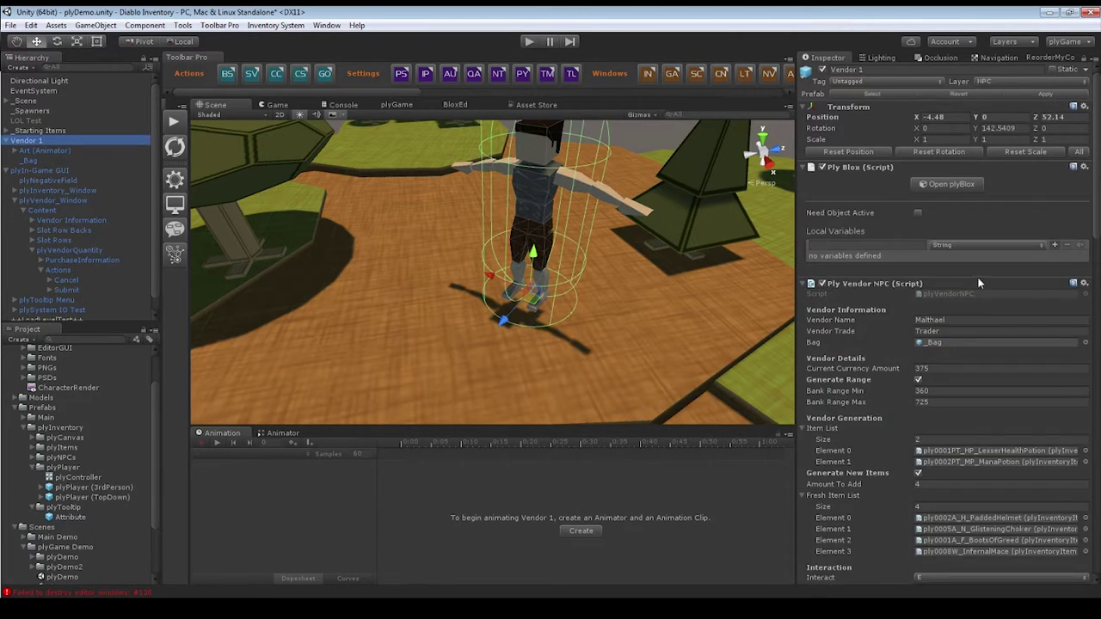
{"action": "scroll", "coordinate": [976, 284], "scroll_direction": "down", "scroll_amount": 5}
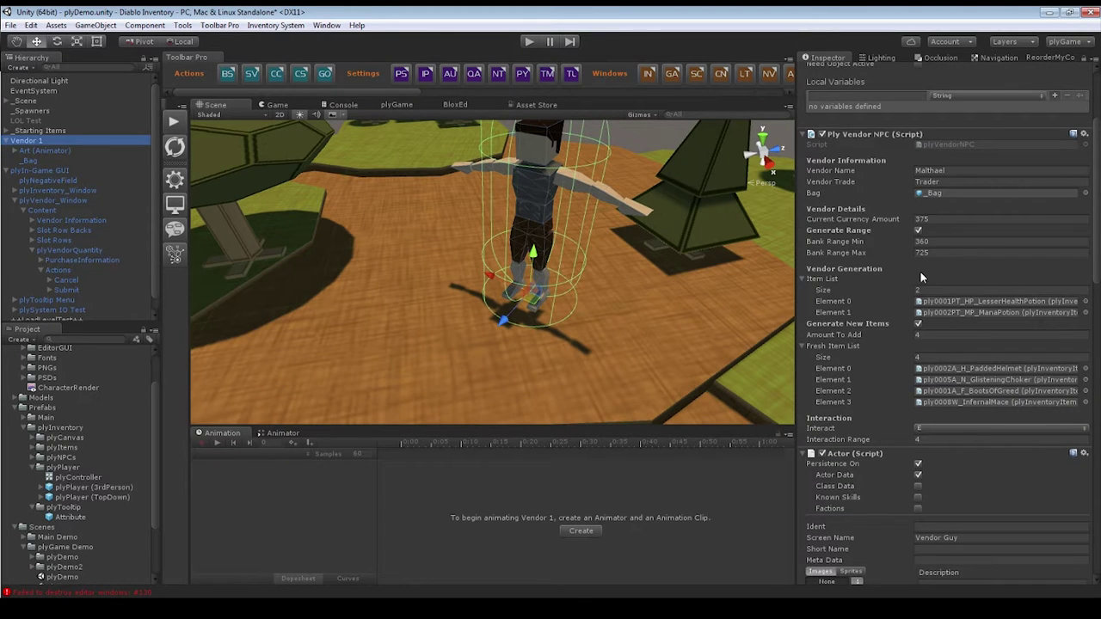
{"action": "scroll", "coordinate": [920, 277], "scroll_direction": "up", "scroll_amount": 2}
{"action": "left_click", "coordinate": [857, 258]}
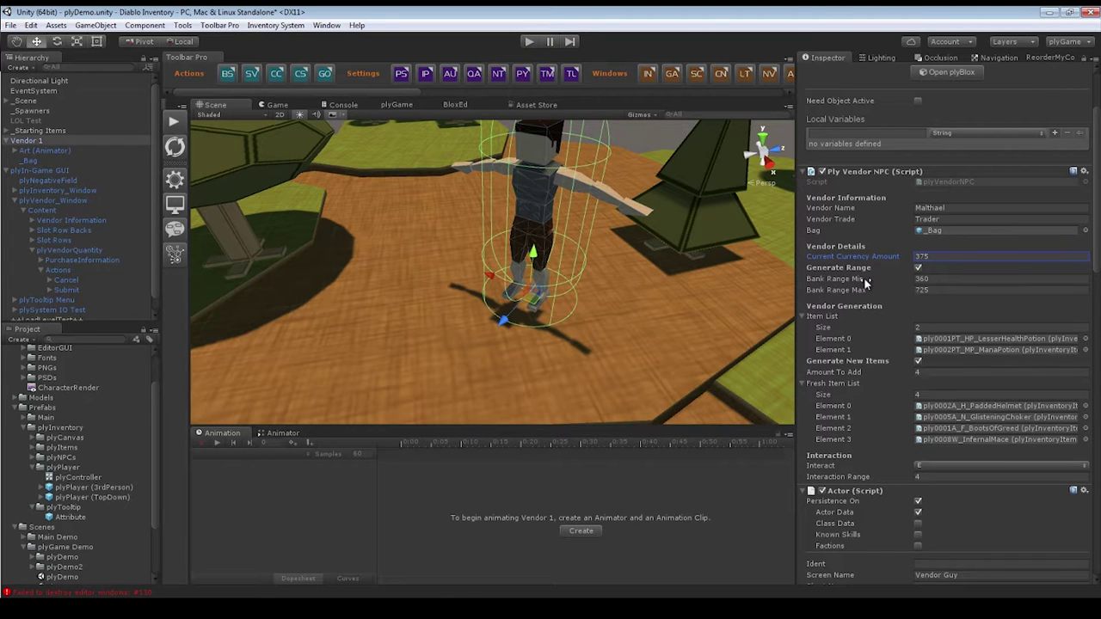
{"action": "scroll", "coordinate": [400, 317], "scroll_direction": "down", "scroll_amount": 8}
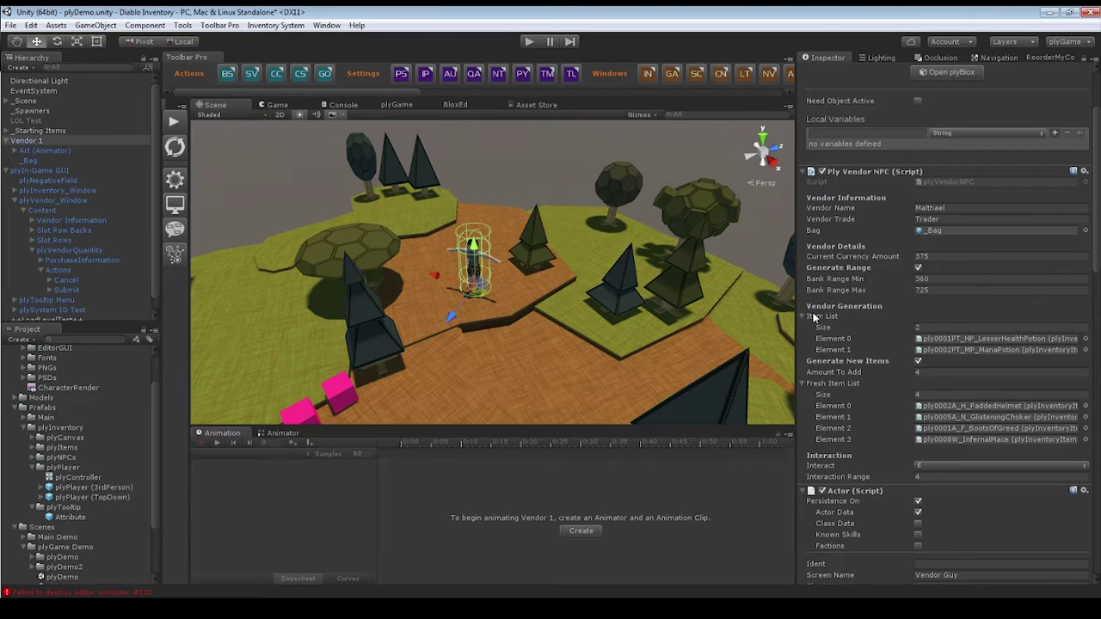
{"action": "scroll", "coordinate": [626, 282], "scroll_direction": "up", "scroll_amount": 8}
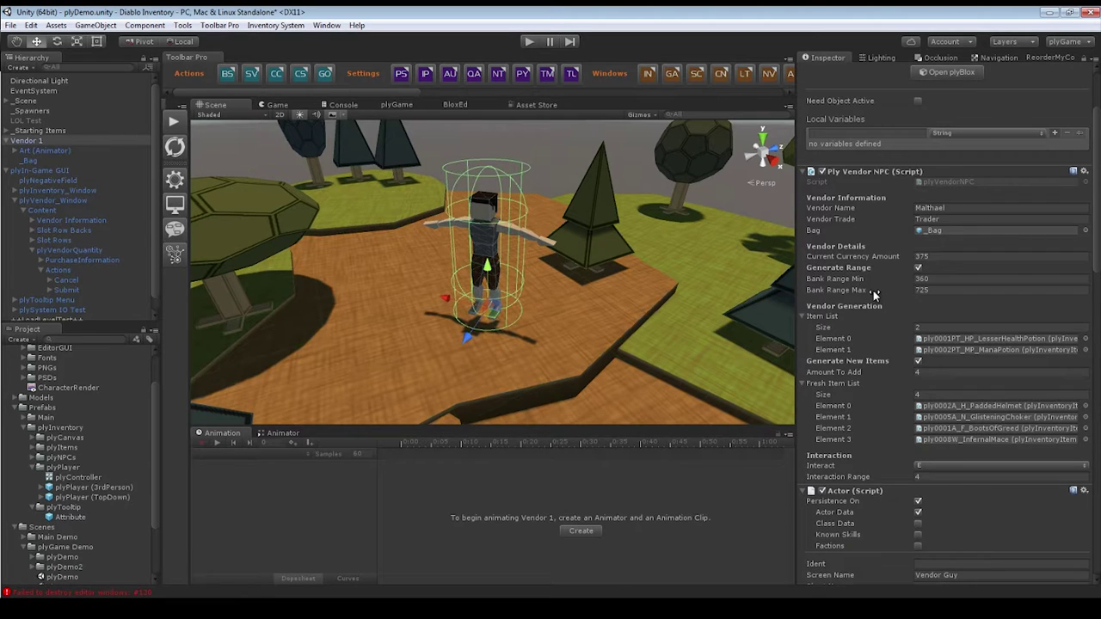
Show Vendor 1's Generate Range setting and Bank Range of 360 to 725.
{"action": "left_click", "coordinate": [856, 269]}
{"action": "left_click", "coordinate": [871, 280]}
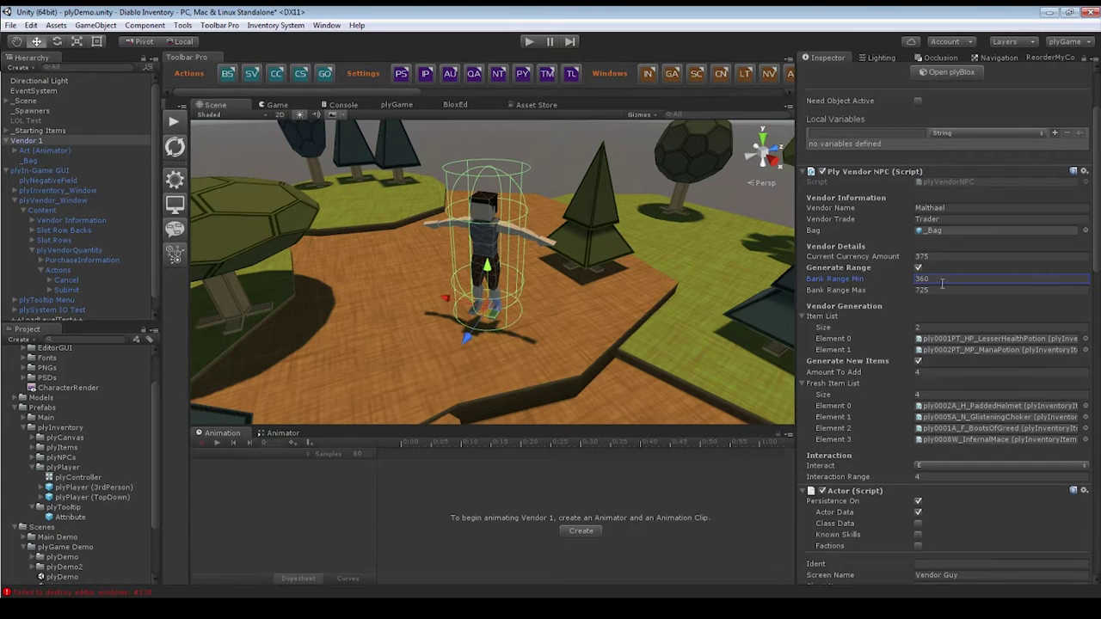
{"action": "left_click", "coordinate": [931, 279]}
{"action": "left_click", "coordinate": [931, 290]}
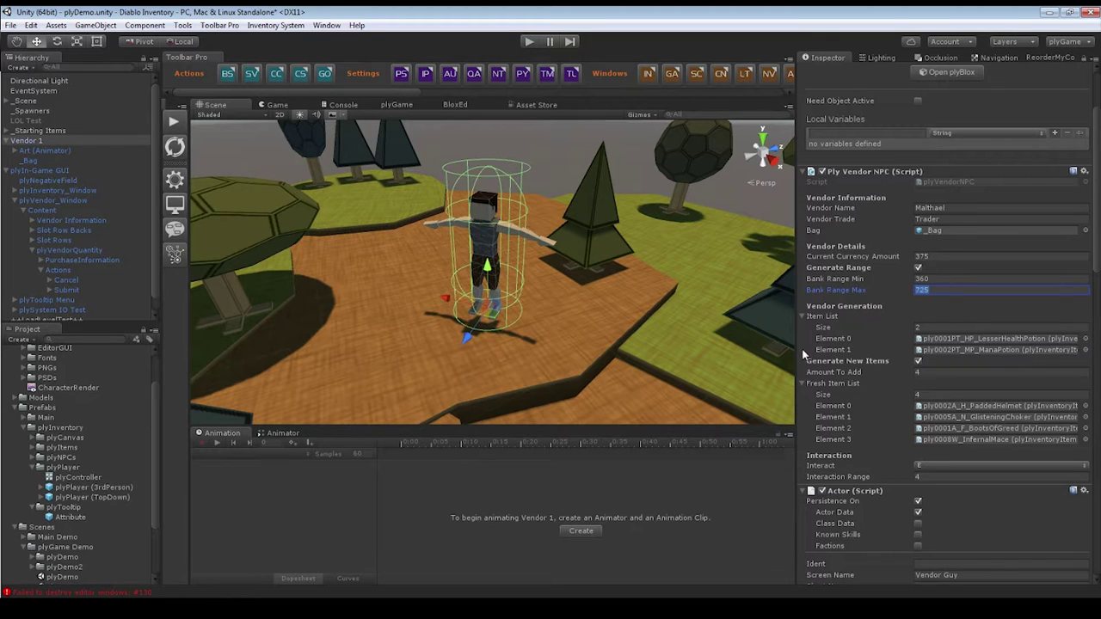
{"action": "scroll", "coordinate": [852, 351], "scroll_direction": "down", "scroll_amount": 2}
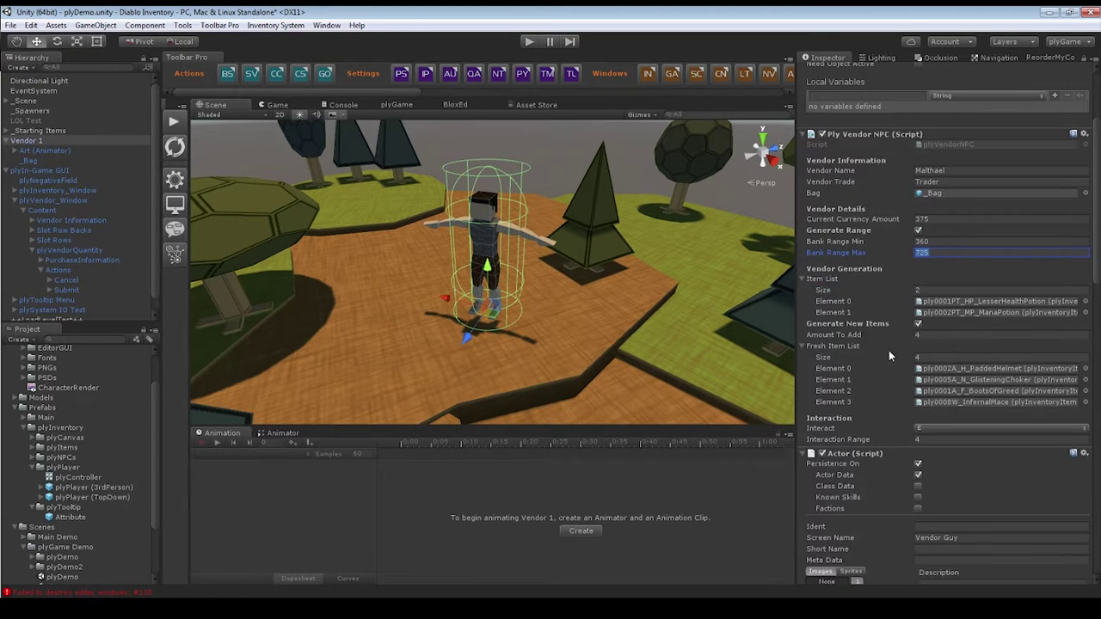
{"action": "scroll", "coordinate": [849, 286], "scroll_direction": "down", "scroll_amount": 4}
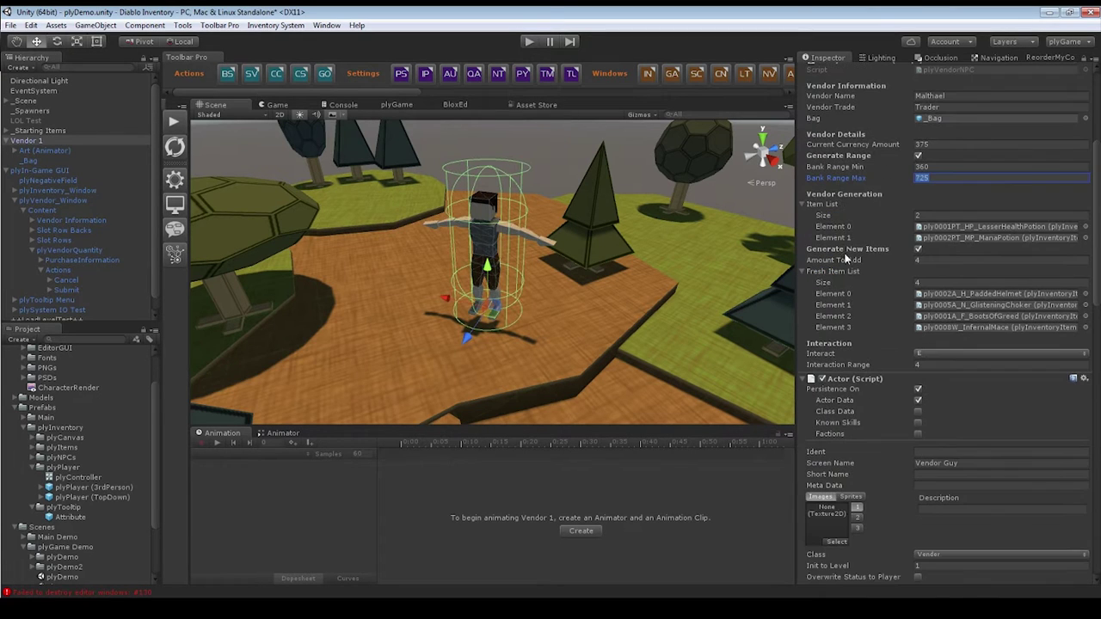
{"action": "left_click", "coordinate": [826, 206]}
{"action": "left_click", "coordinate": [824, 204]}
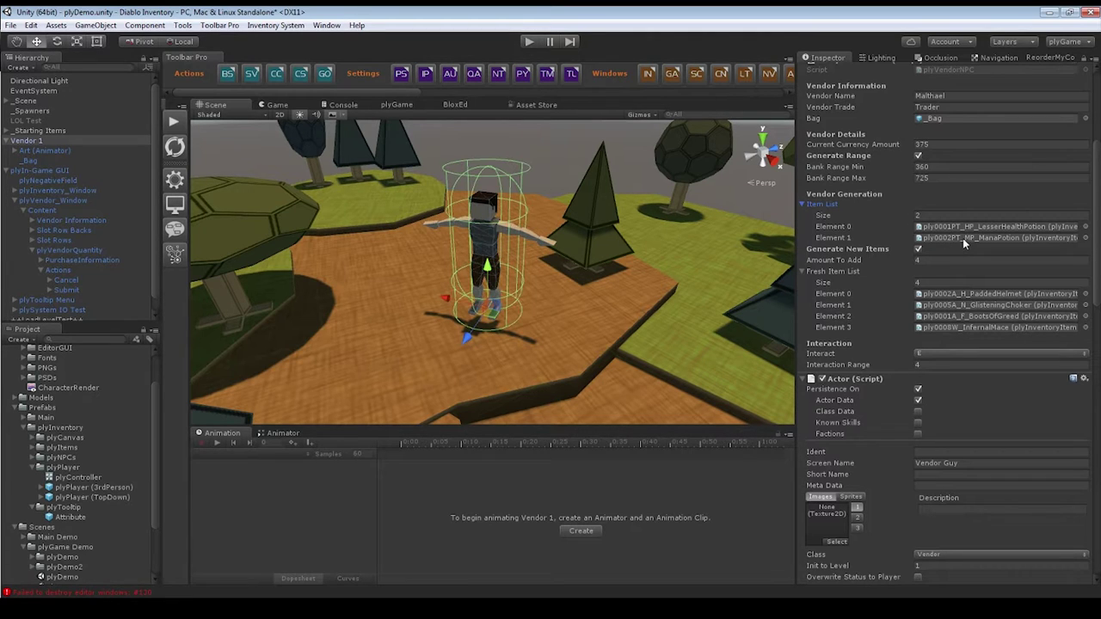
{"action": "left_click", "coordinate": [917, 250]}
{"action": "left_click", "coordinate": [920, 260]}
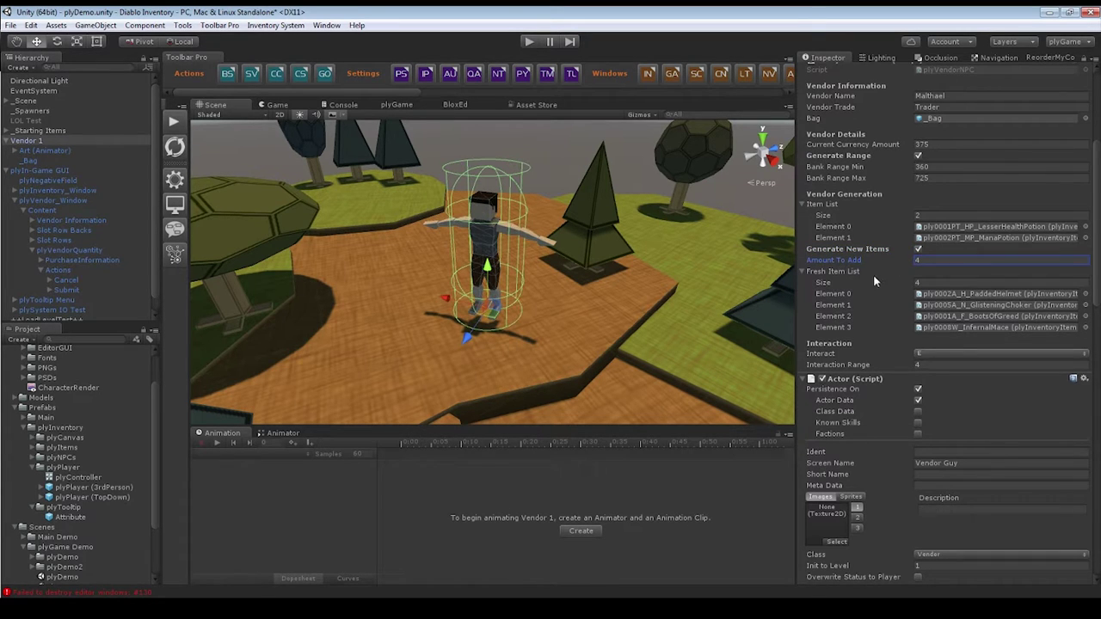
{"action": "left_click", "coordinate": [801, 271]}
{"action": "left_click", "coordinate": [801, 271]}
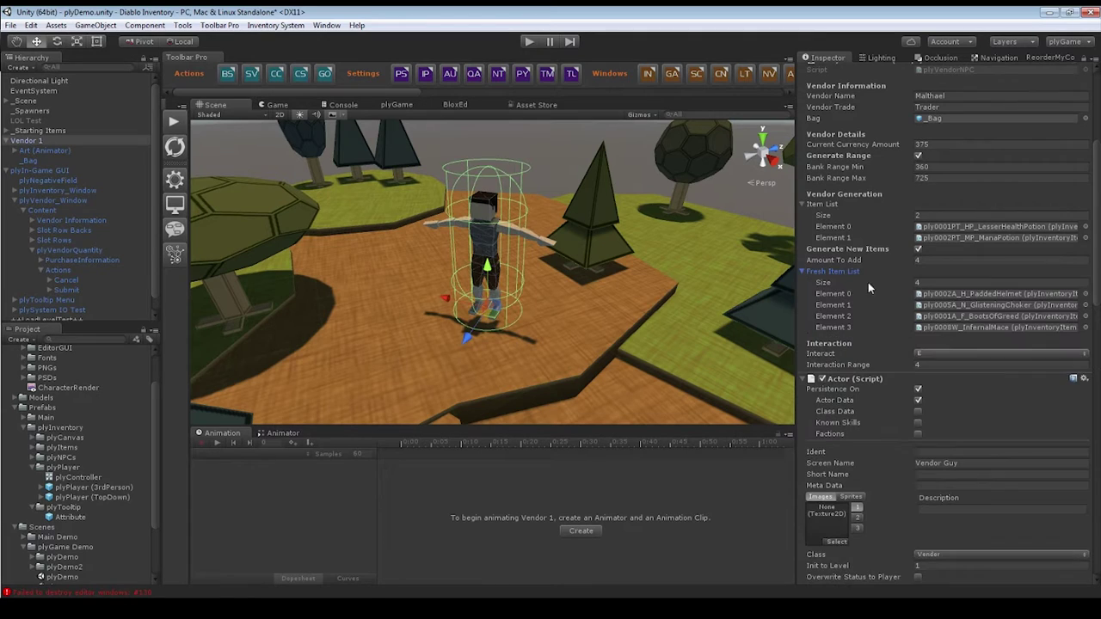
{"action": "left_click", "coordinate": [925, 282]}
Collapse the GUI, plyPlayer and plyTooltip folders and expand plyItems > Armor > Head > Resources.
{"action": "scroll", "coordinate": [962, 293], "scroll_direction": "down", "scroll_amount": 2}
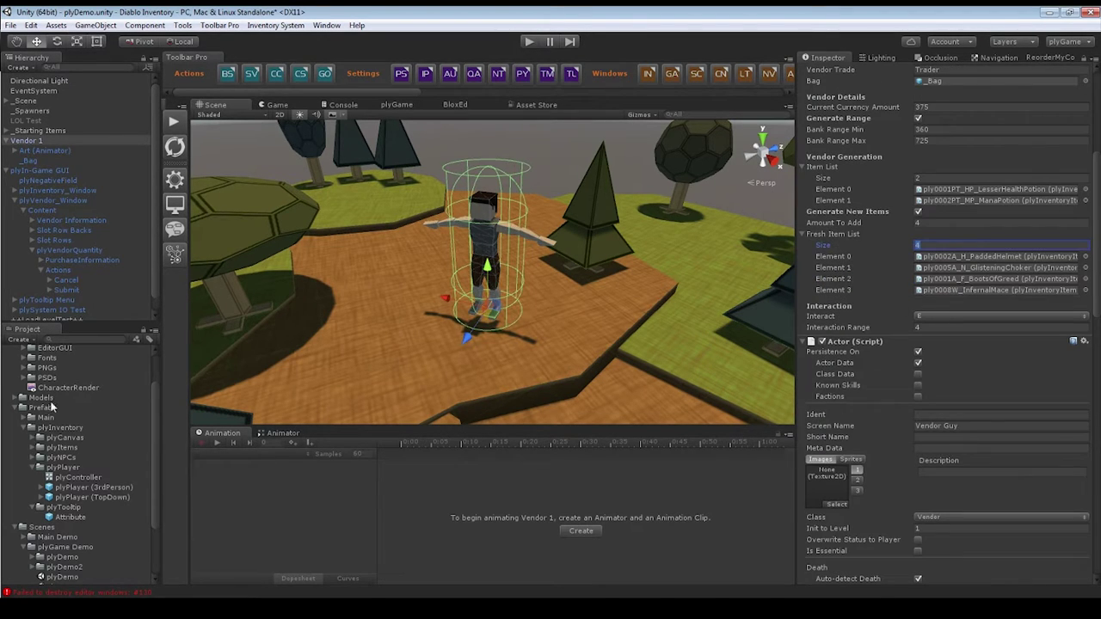
{"action": "scroll", "coordinate": [25, 430], "scroll_direction": "up", "scroll_amount": 2}
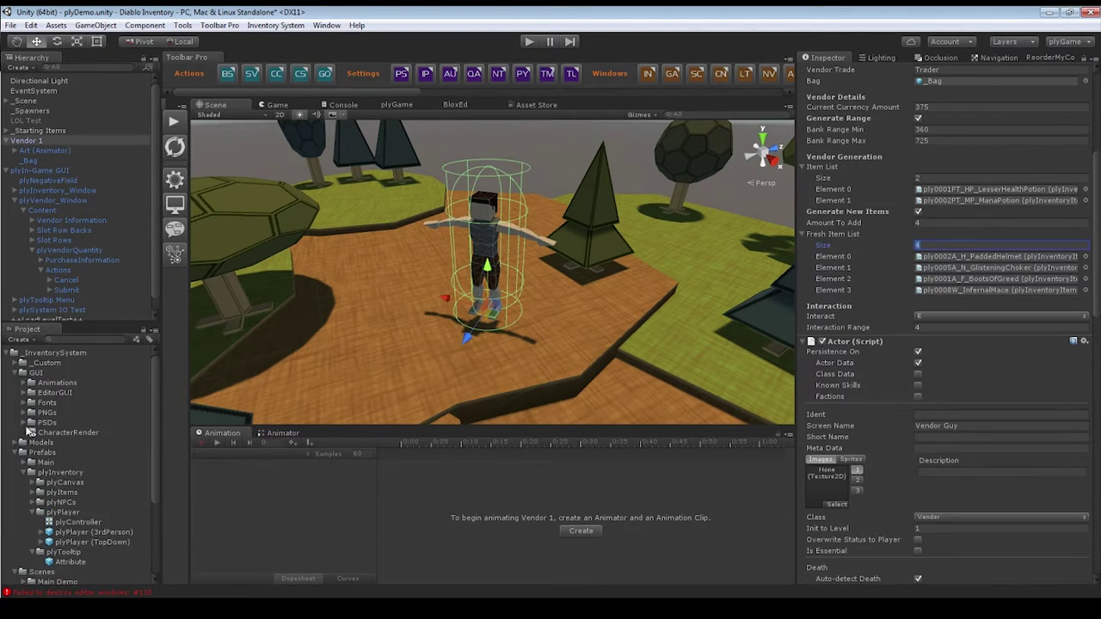
{"action": "left_click", "coordinate": [13, 373]}
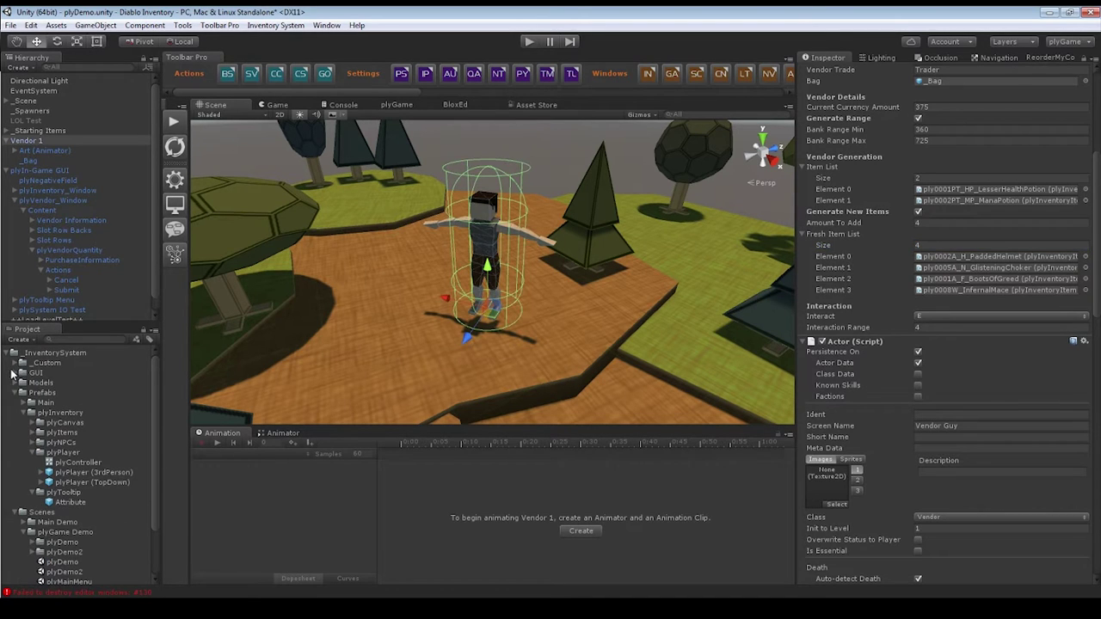
{"action": "left_click", "coordinate": [32, 453]}
{"action": "left_click", "coordinate": [31, 462]}
{"action": "left_click", "coordinate": [32, 433]}
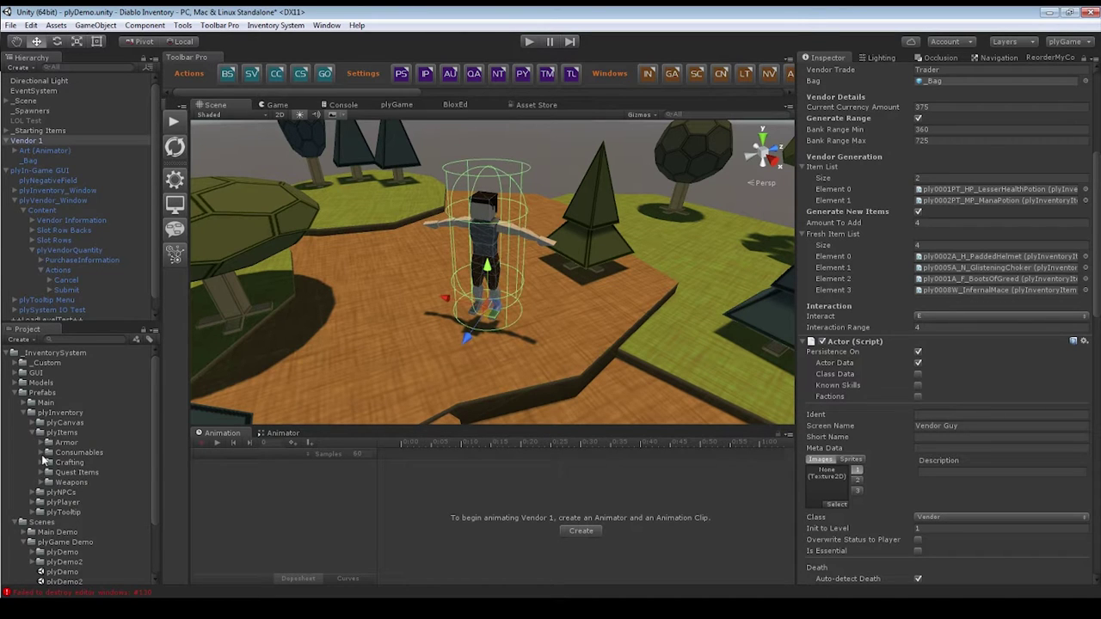
{"action": "left_click", "coordinate": [42, 453]}
{"action": "left_click", "coordinate": [41, 452]}
{"action": "left_click", "coordinate": [42, 442]}
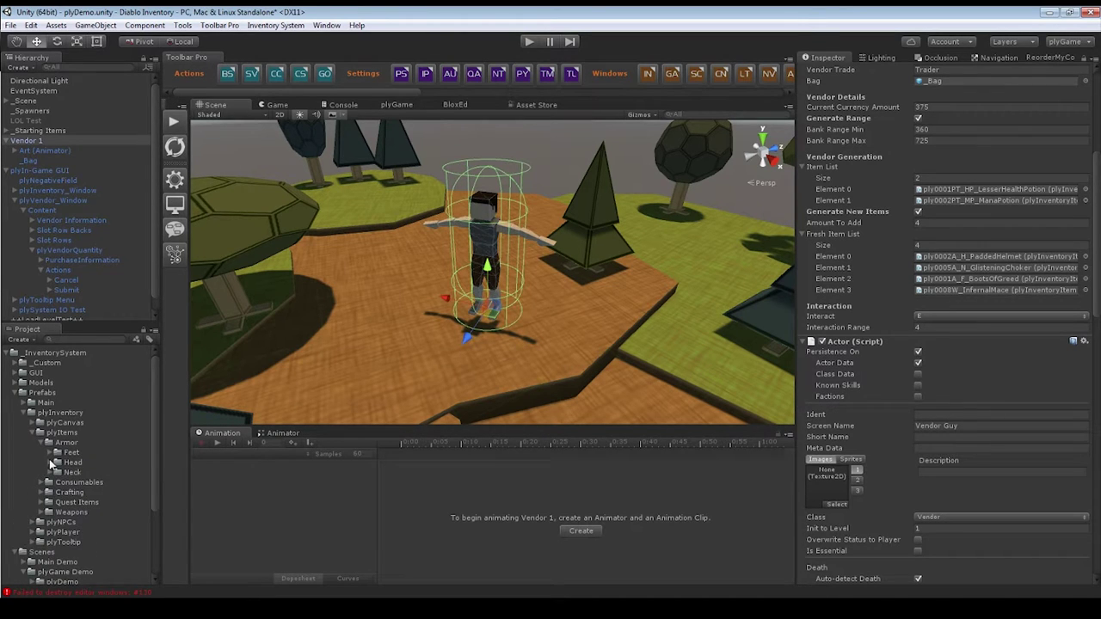
{"action": "left_click", "coordinate": [50, 463]}
{"action": "left_click", "coordinate": [58, 473]}
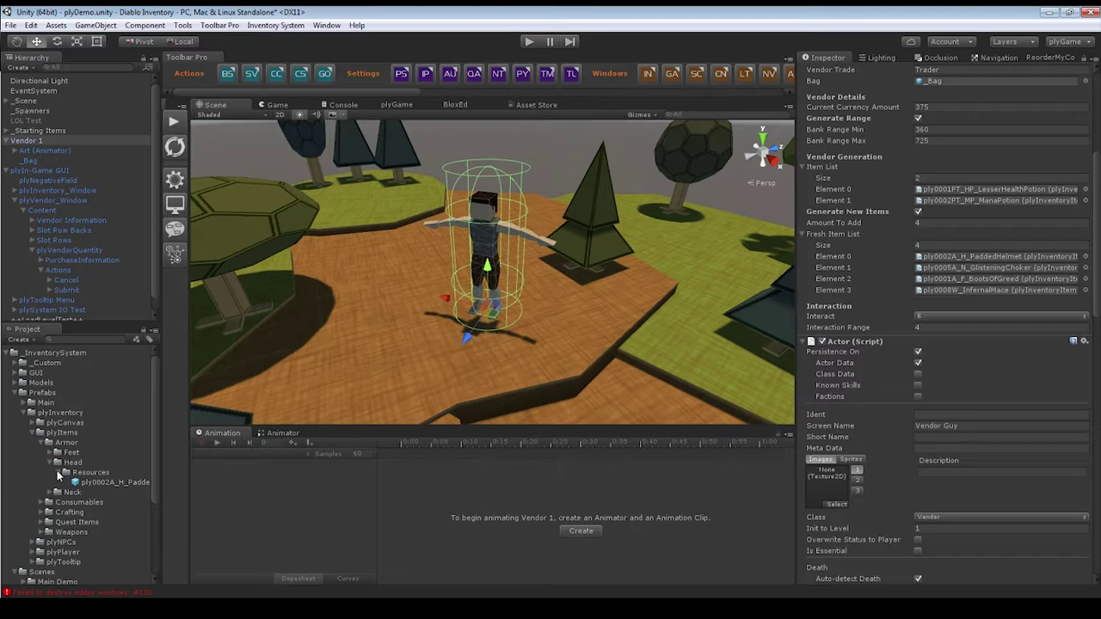
Add the padded helmet prefab to Vendor 1's Fresh Item List and review the Item List entries.
{"action": "left_click_drag", "start_coordinate": [96, 482], "coordinate": [930, 233]}
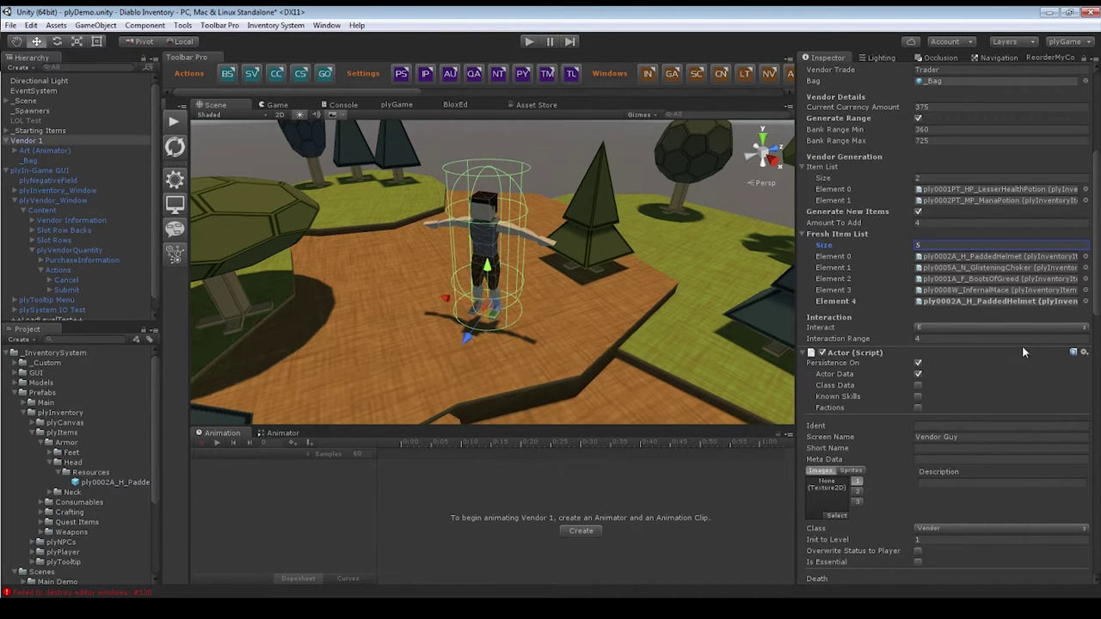
{"action": "left_click", "coordinate": [931, 223]}
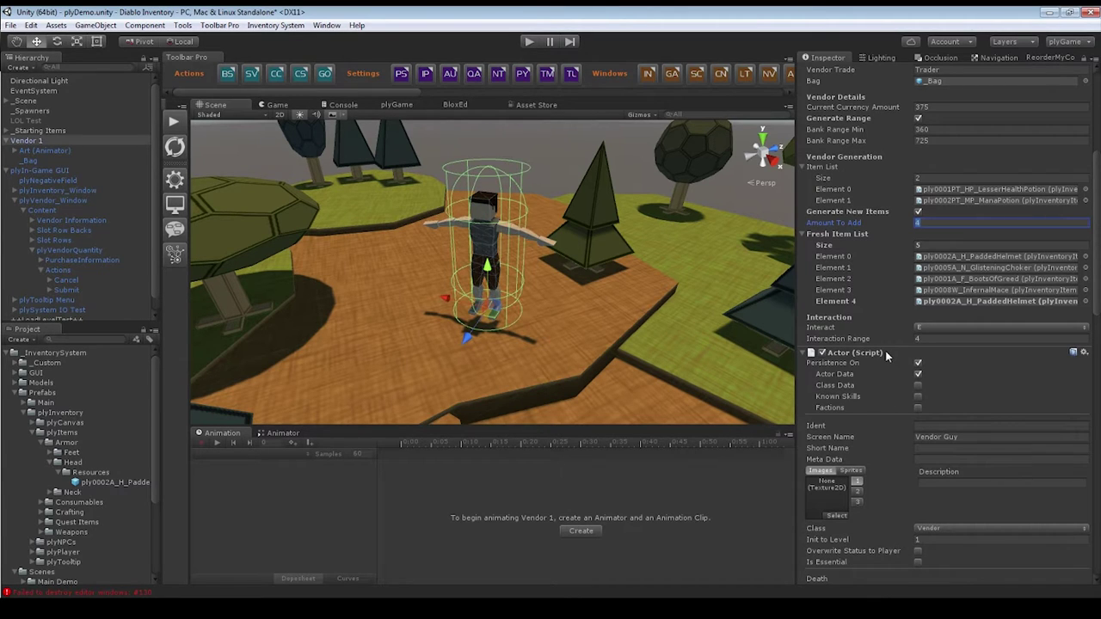
{"action": "left_click", "coordinate": [879, 188]}
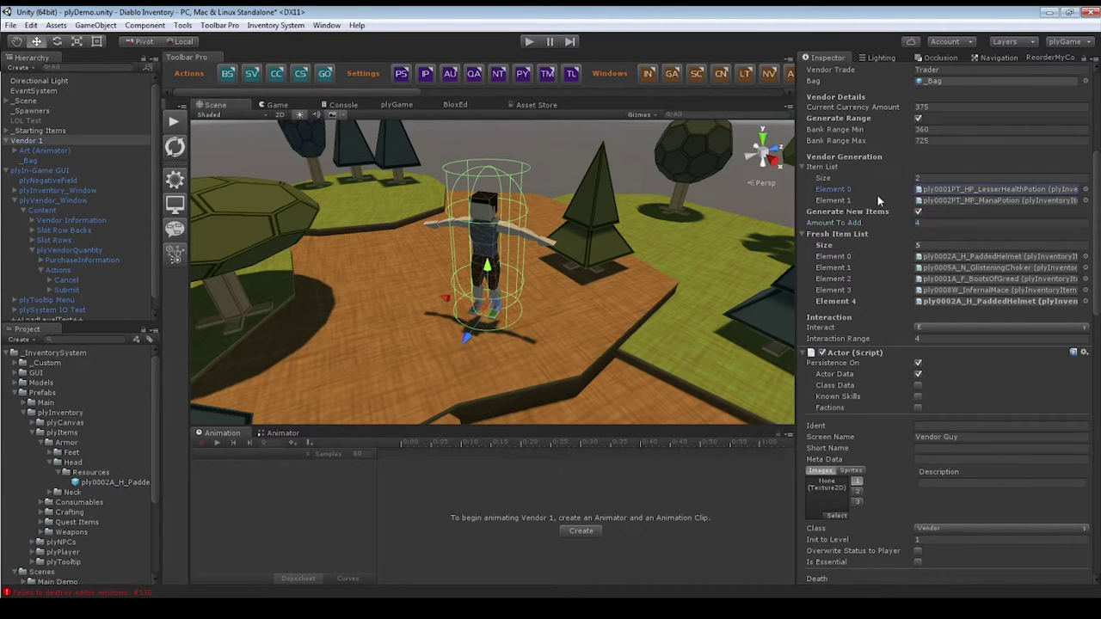
{"action": "left_click", "coordinate": [952, 201]}
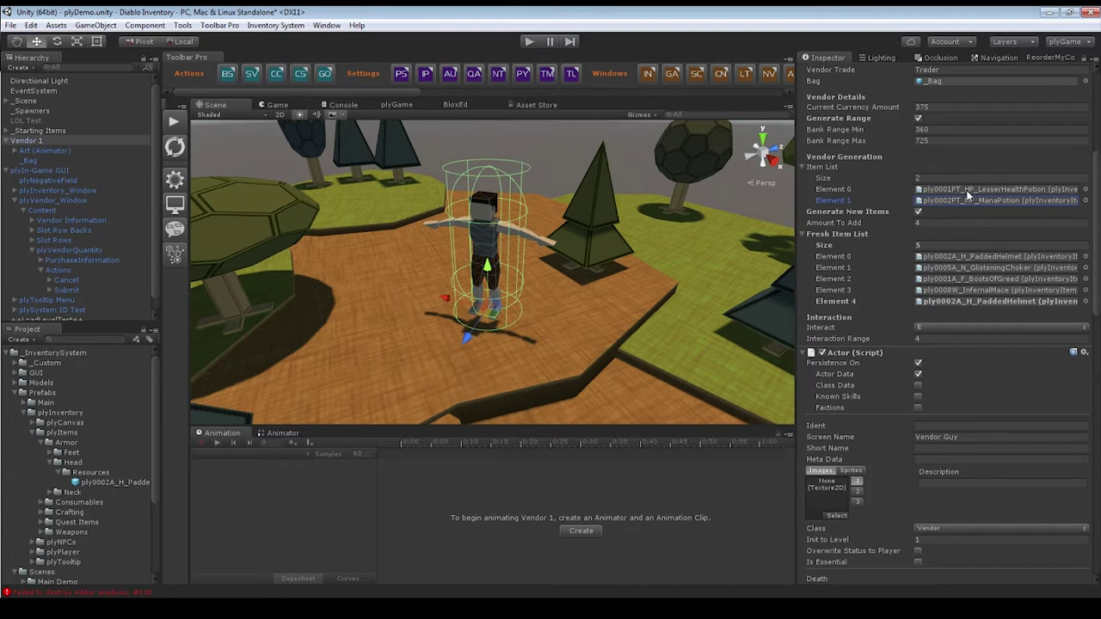
{"action": "left_click", "coordinate": [940, 177]}
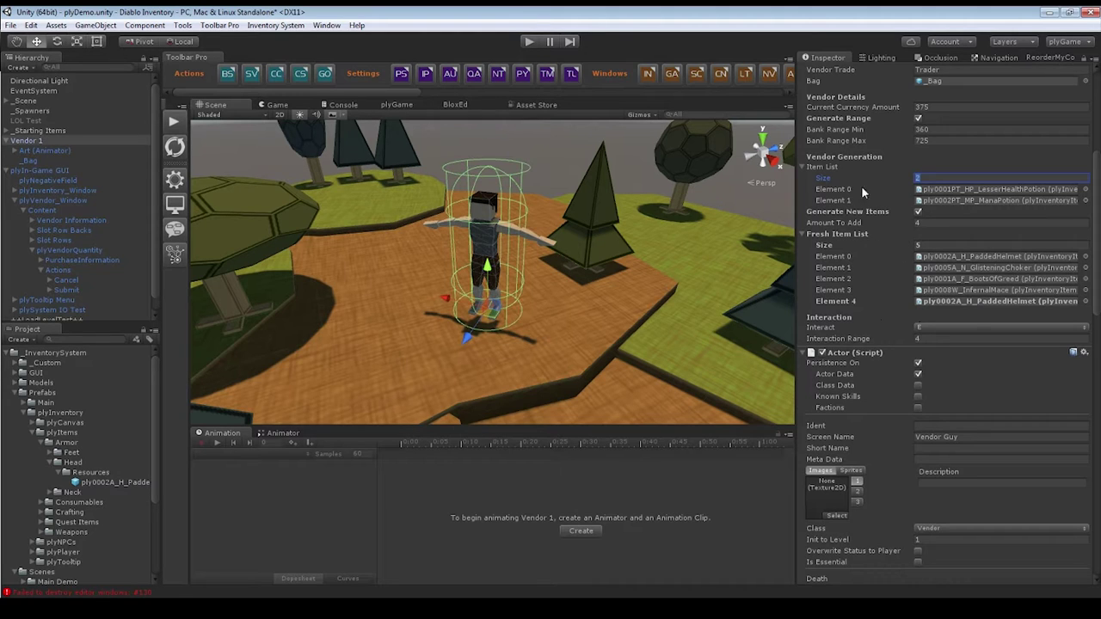
{"action": "left_click", "coordinate": [849, 223]}
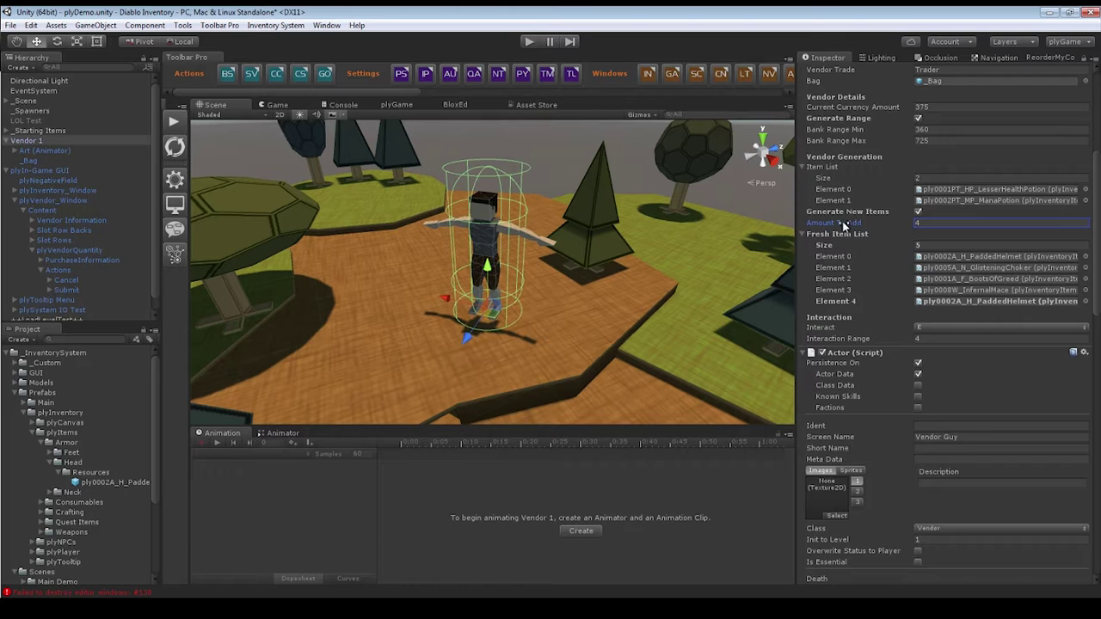
Try 16 for Amount To Add, then set the Fresh Item List size to 4.
{"action": "left_click", "coordinate": [935, 223]}
{"action": "type", "text": "16"}
{"action": "double_click", "coordinate": [927, 224]}
{"action": "left_click", "coordinate": [934, 245]}
{"action": "type", "text": "4"}
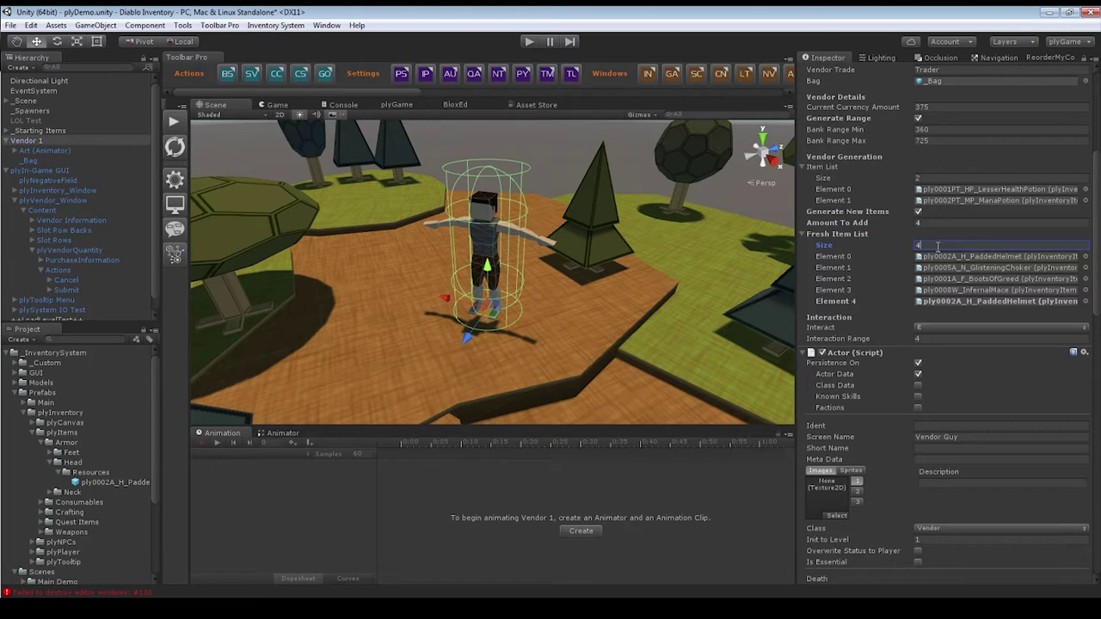
{"action": "key", "text": "Return"}
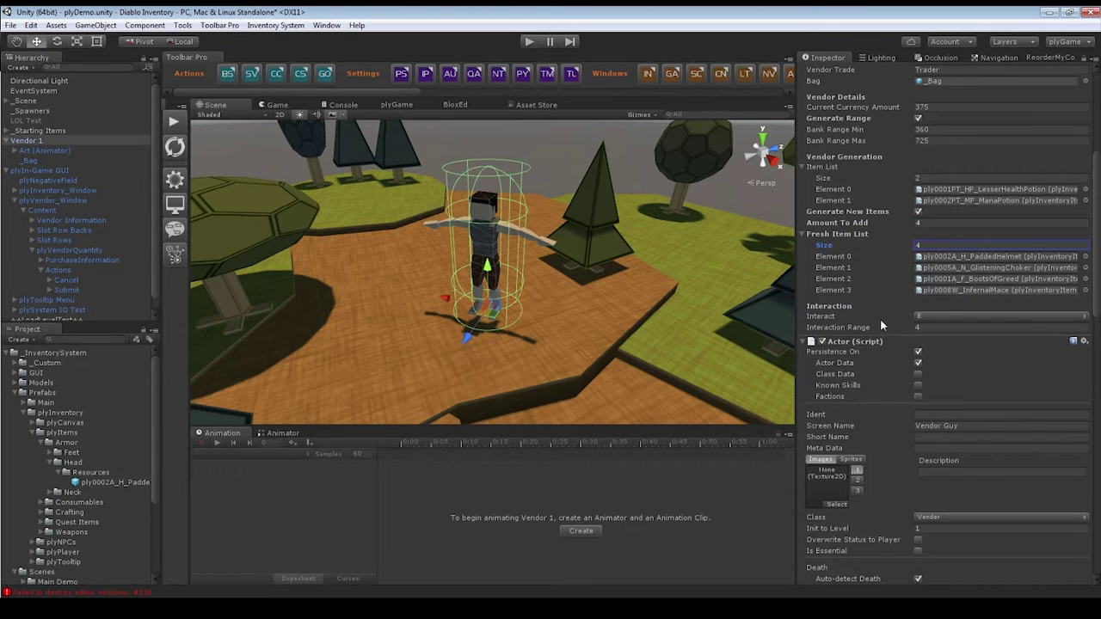
{"action": "left_click_drag", "start_coordinate": [604, 280], "coordinate": [885, 331], "text": "alt"}
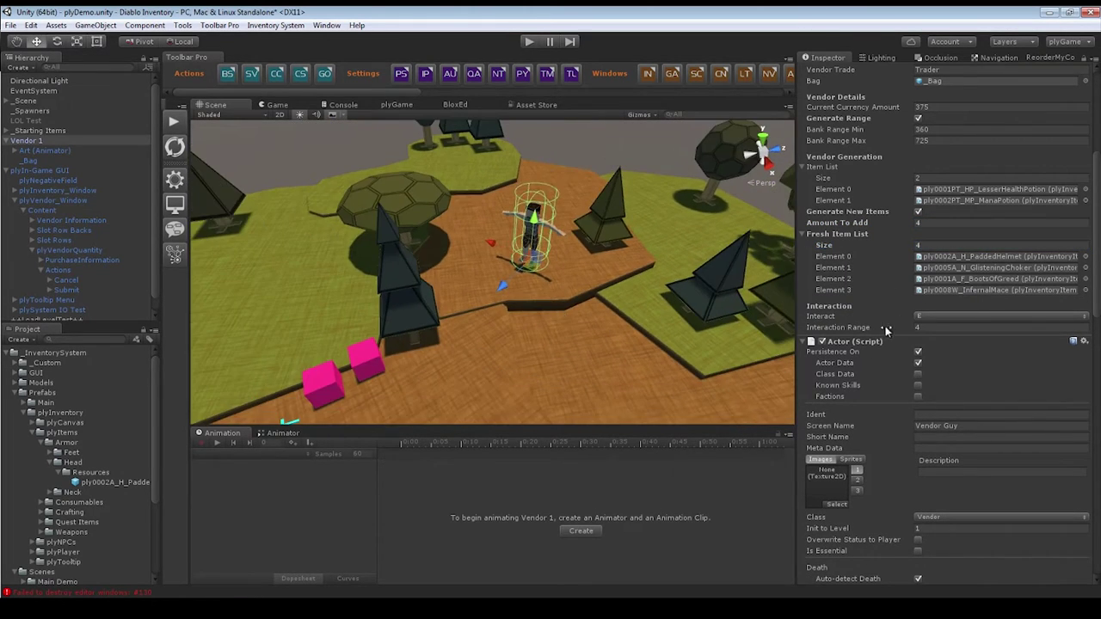
{"action": "left_click_drag", "start_coordinate": [603, 292], "coordinate": [626, 362], "text": "alt"}
{"action": "scroll", "coordinate": [543, 282], "scroll_direction": "down", "scroll_amount": 5}
{"action": "scroll", "coordinate": [696, 376], "scroll_direction": "up", "scroll_amount": 6}
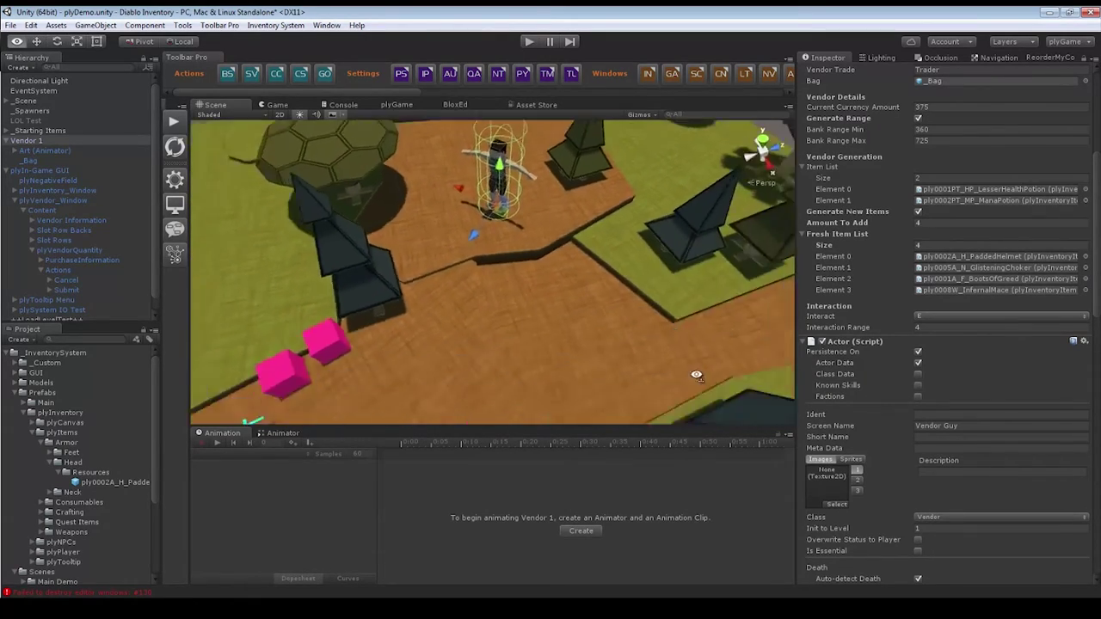
{"action": "scroll", "coordinate": [696, 376], "scroll_direction": "down", "scroll_amount": 5}
{"action": "scroll", "coordinate": [663, 370], "scroll_direction": "up", "scroll_amount": 5}
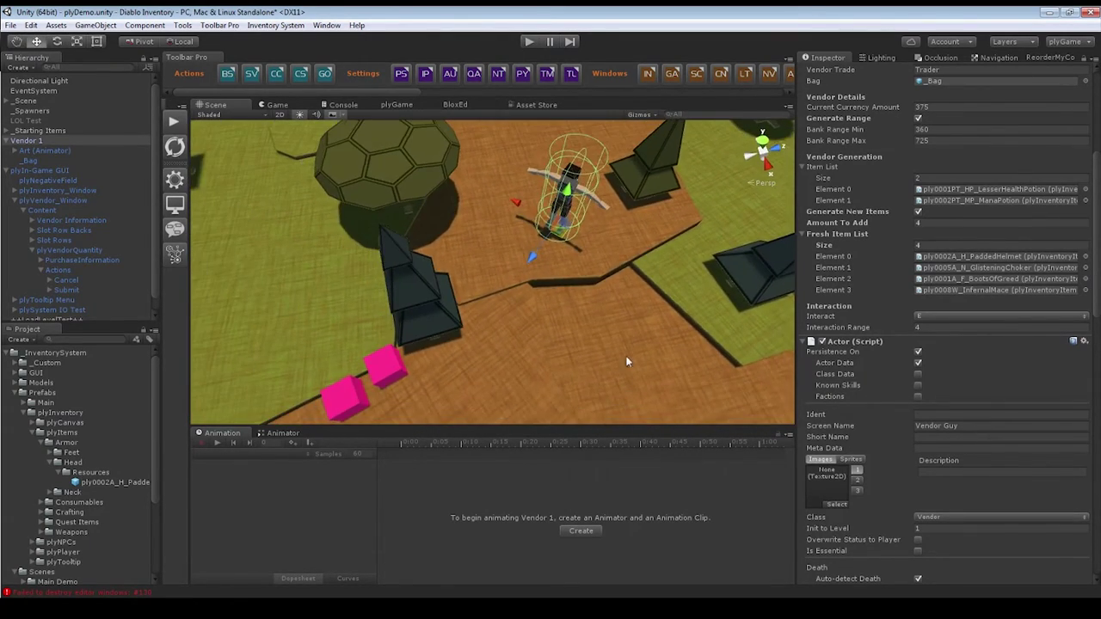
{"action": "scroll", "coordinate": [555, 297], "scroll_direction": "up", "scroll_amount": 5}
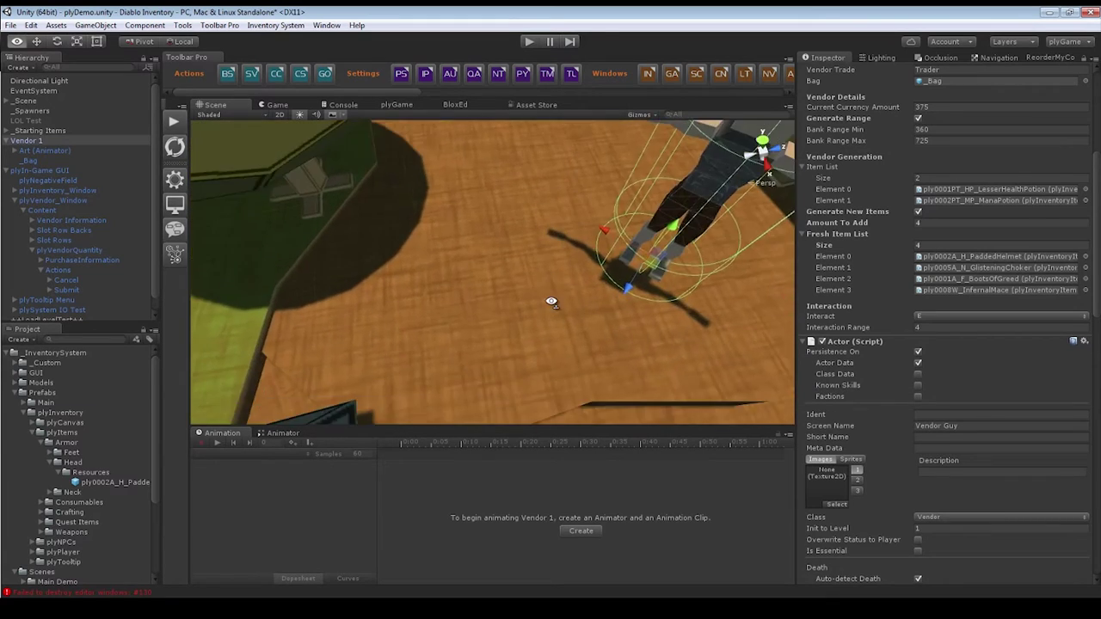
{"action": "scroll", "coordinate": [550, 283], "scroll_direction": "down", "scroll_amount": 5}
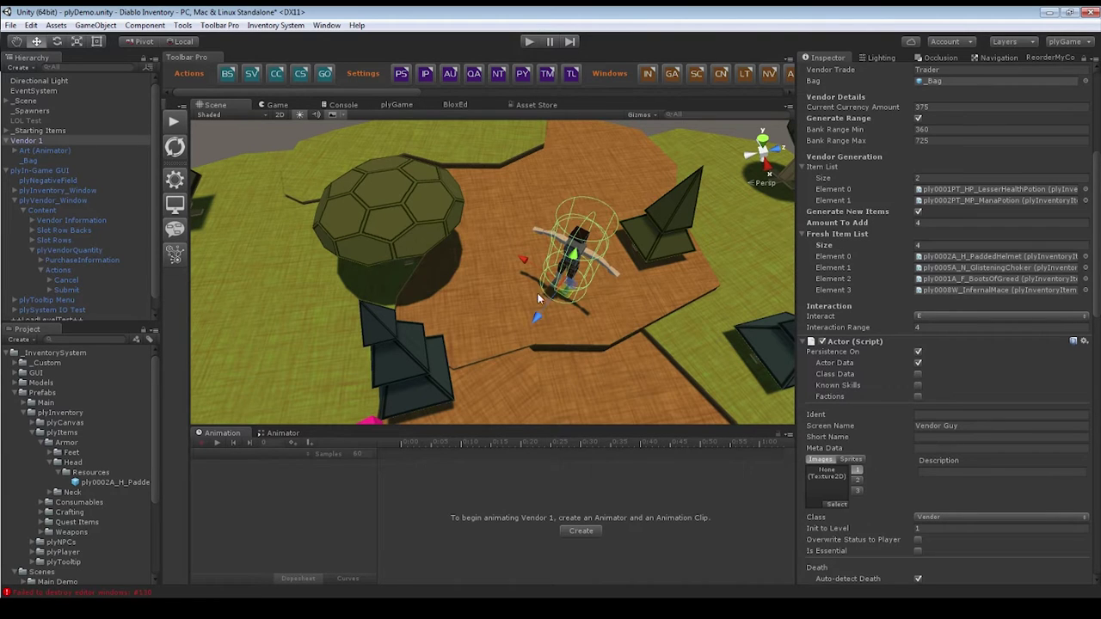
{"action": "left_click", "coordinate": [913, 328]}
{"action": "scroll", "coordinate": [940, 329], "scroll_direction": "up", "scroll_amount": 5}
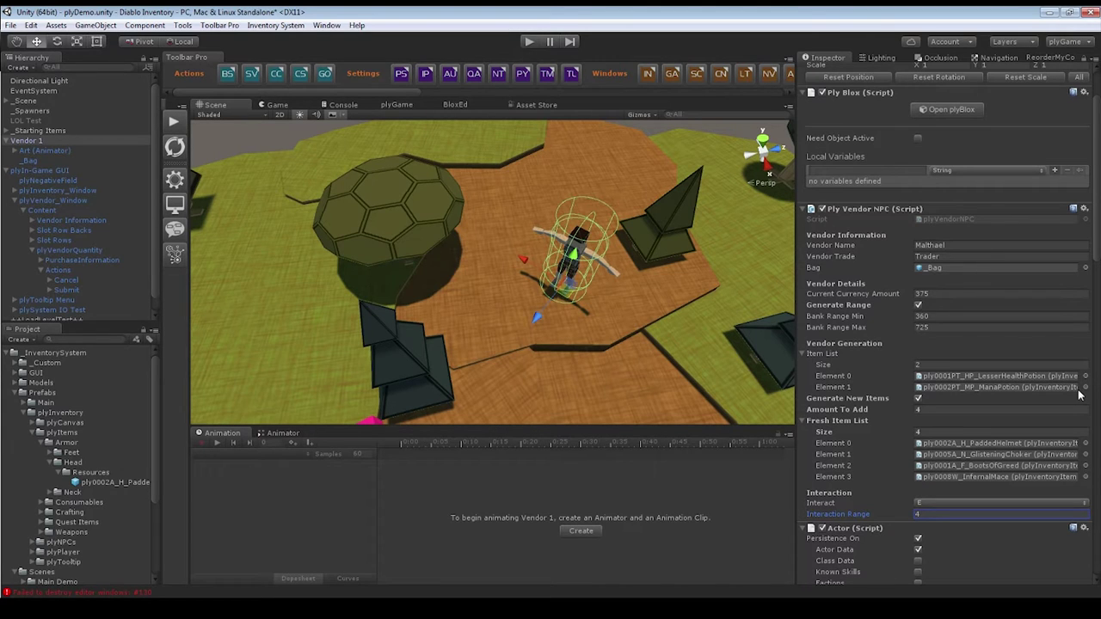
{"action": "left_click", "coordinate": [919, 351]}
{"action": "left_click", "coordinate": [919, 360]}
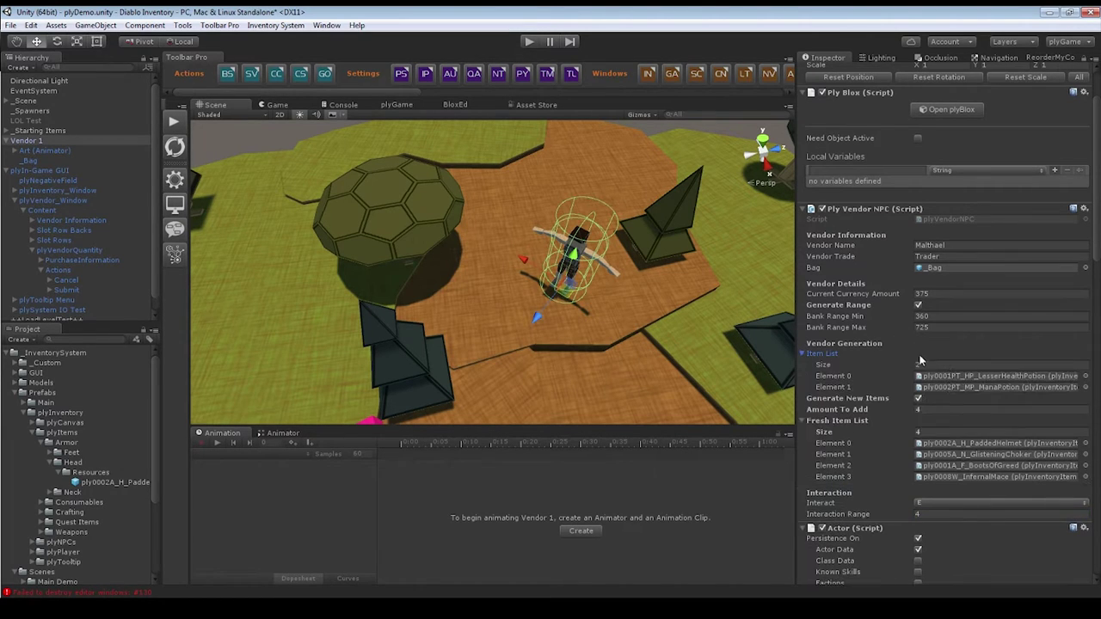
{"action": "scroll", "coordinate": [931, 392], "scroll_direction": "down", "scroll_amount": 2}
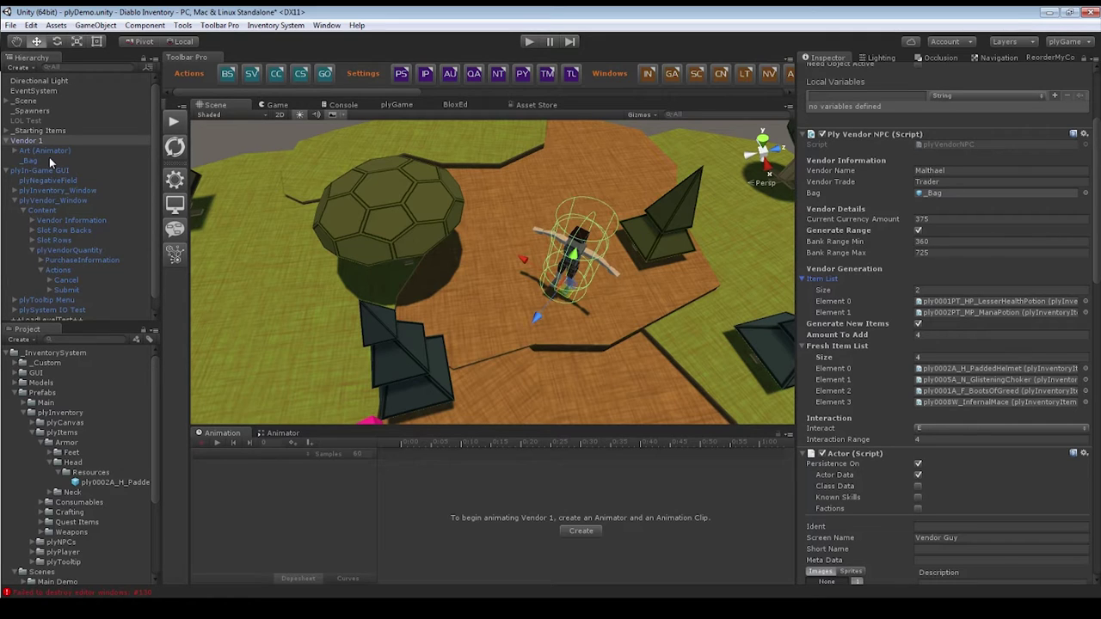
{"action": "left_click", "coordinate": [173, 124]}
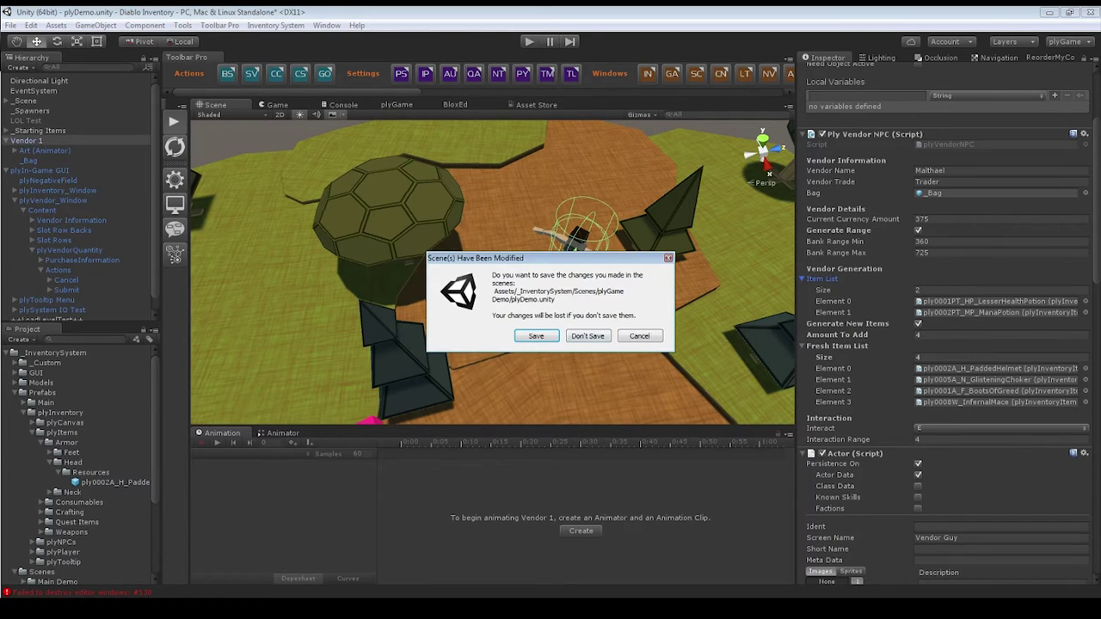
Save the scene, play from the first scene and begin a NEW GAME.
{"action": "left_click", "coordinate": [576, 335]}
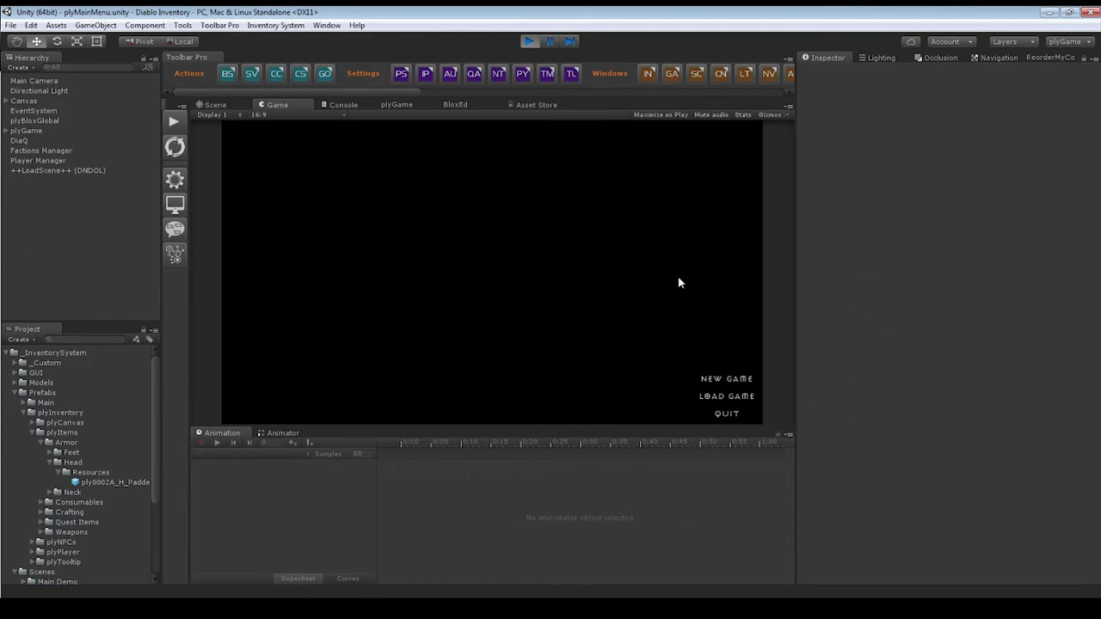
{"action": "left_click", "coordinate": [533, 41]}
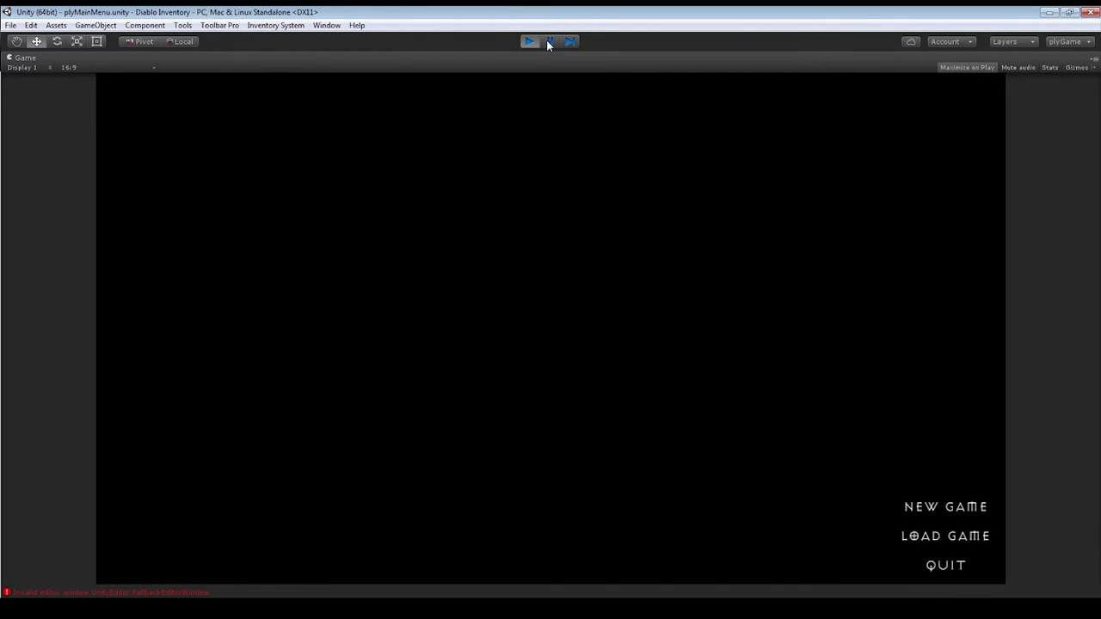
{"action": "left_click", "coordinate": [913, 506]}
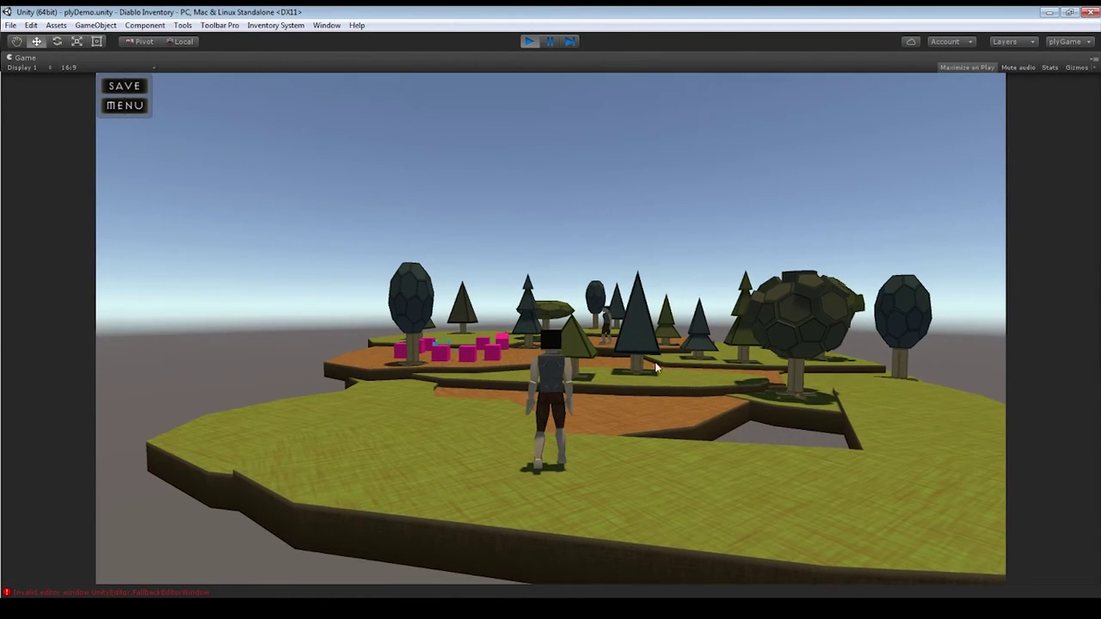
Open the inventory and collect the items lying around the pink cubes.
{"action": "key", "text": "i"}
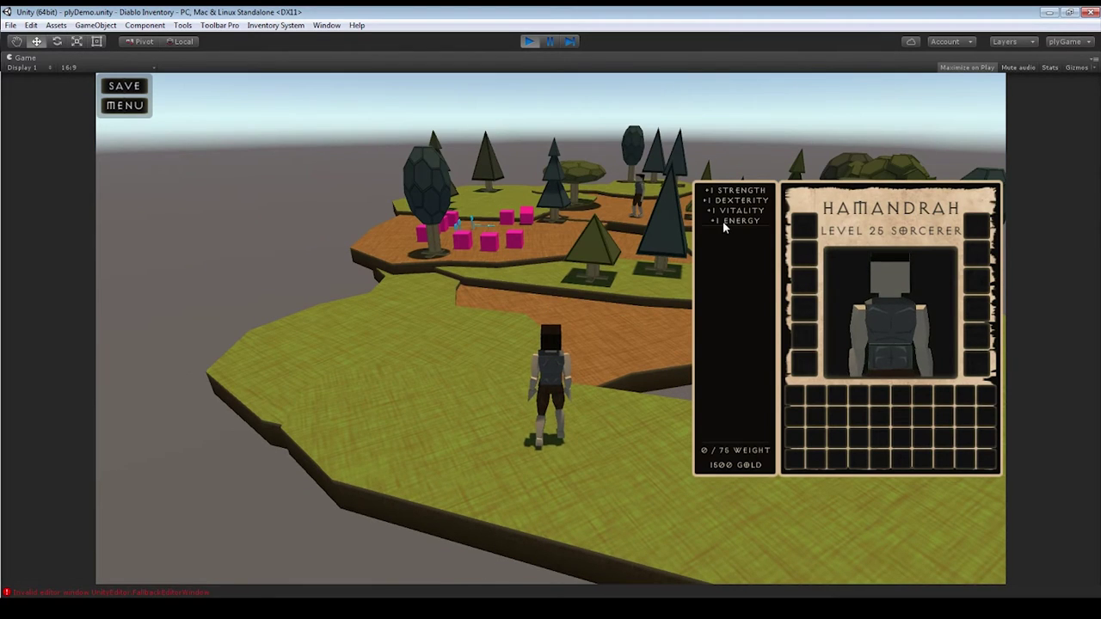
{"action": "left_click", "coordinate": [553, 362]}
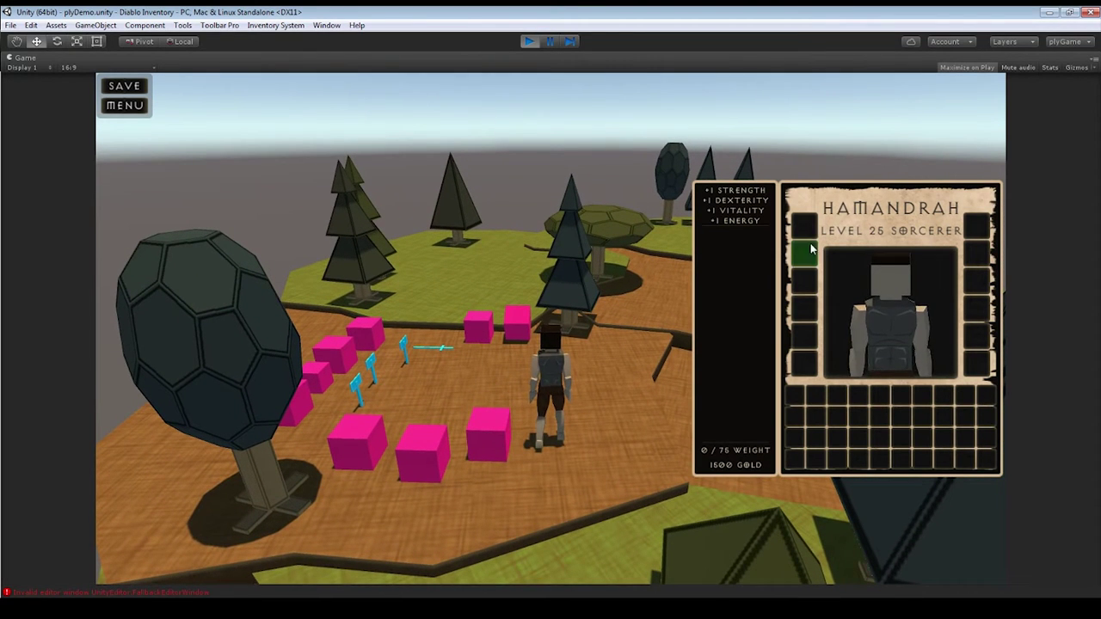
{"action": "left_click", "coordinate": [398, 323]}
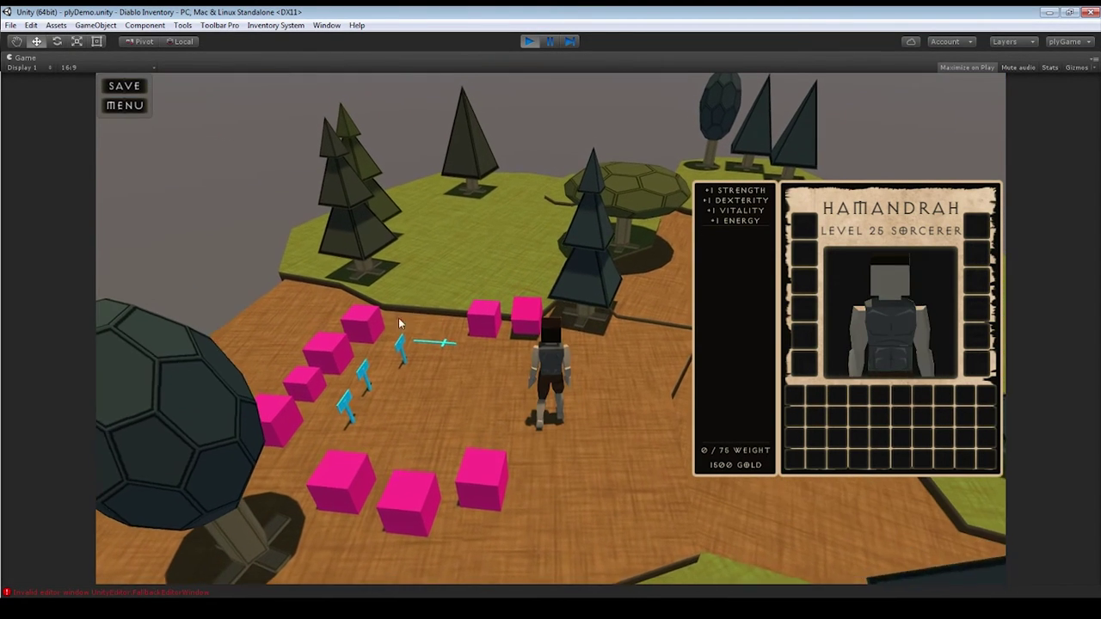
{"action": "left_click", "coordinate": [344, 404]}
{"action": "left_click", "coordinate": [362, 377]}
{"action": "left_click", "coordinate": [303, 383]}
{"action": "left_click", "coordinate": [276, 417]}
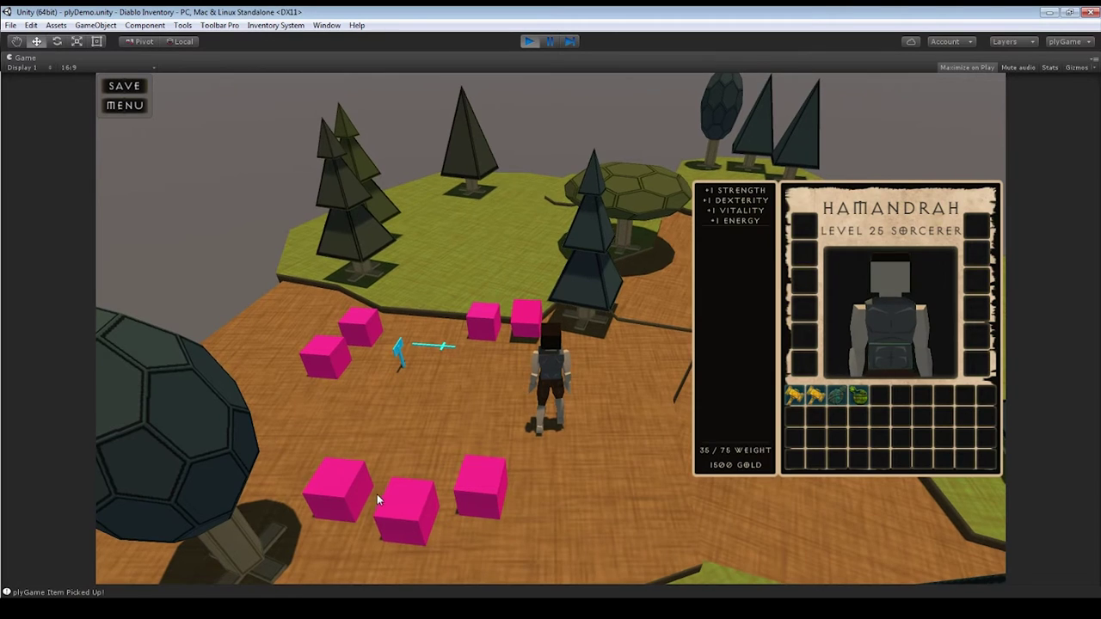
{"action": "left_click", "coordinate": [389, 504]}
{"action": "left_click", "coordinate": [339, 489]}
{"action": "left_click", "coordinate": [489, 483]}
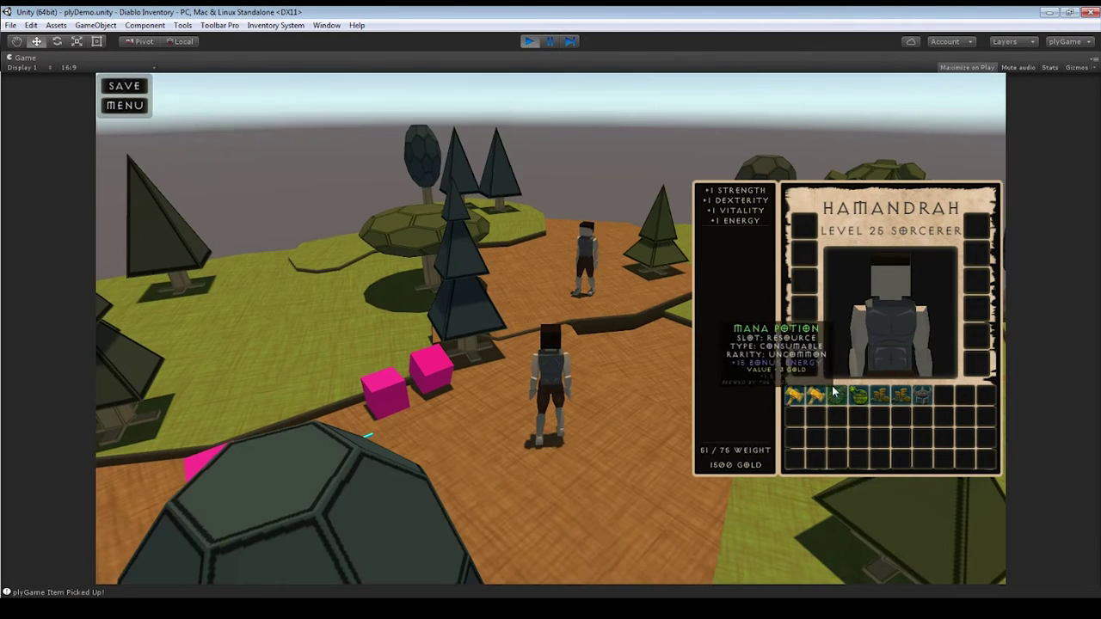
Equip the yellow hammer, the boots and another bag item, then open the trader's store.
{"action": "mouse_move", "coordinate": [793, 393]}
{"action": "left_mouse_down"}
{"action": "mouse_move", "coordinate": [803, 344]}
{"action": "mouse_move", "coordinate": [793, 394]}
{"action": "left_mouse_up"}
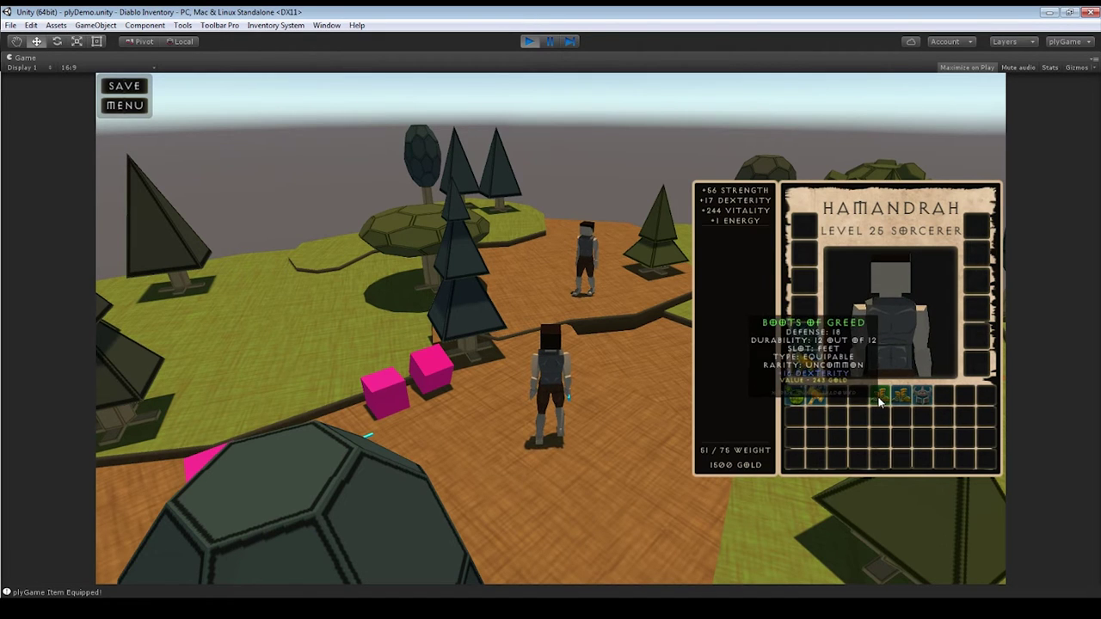
{"action": "right_click", "coordinate": [878, 402]}
{"action": "right_click", "coordinate": [922, 394]}
{"action": "left_click", "coordinate": [613, 318]}
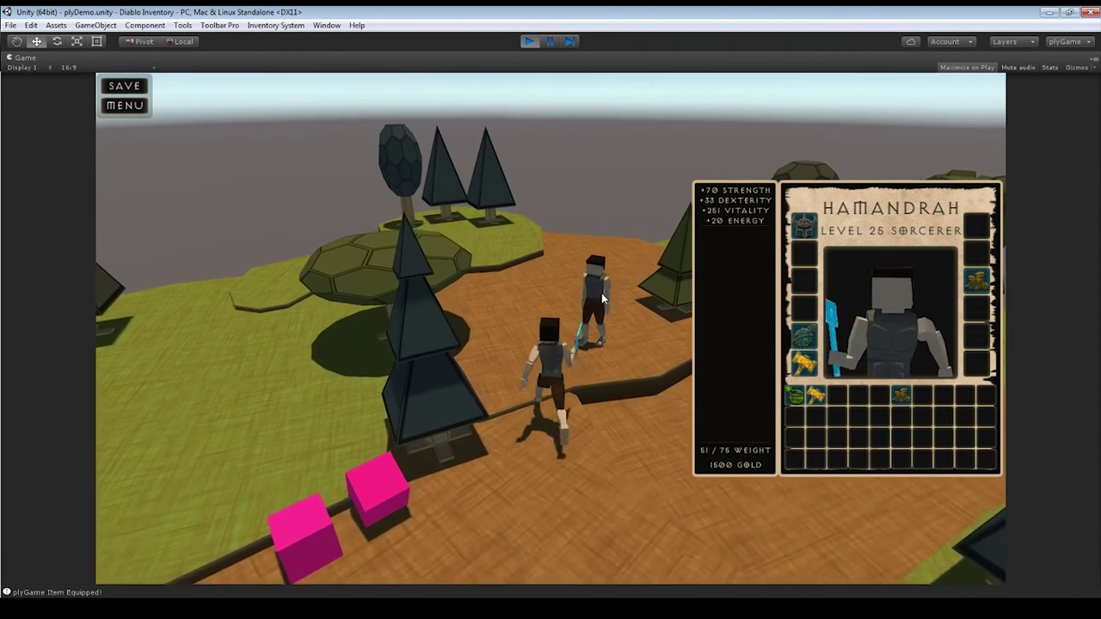
{"action": "left_click", "coordinate": [608, 285]}
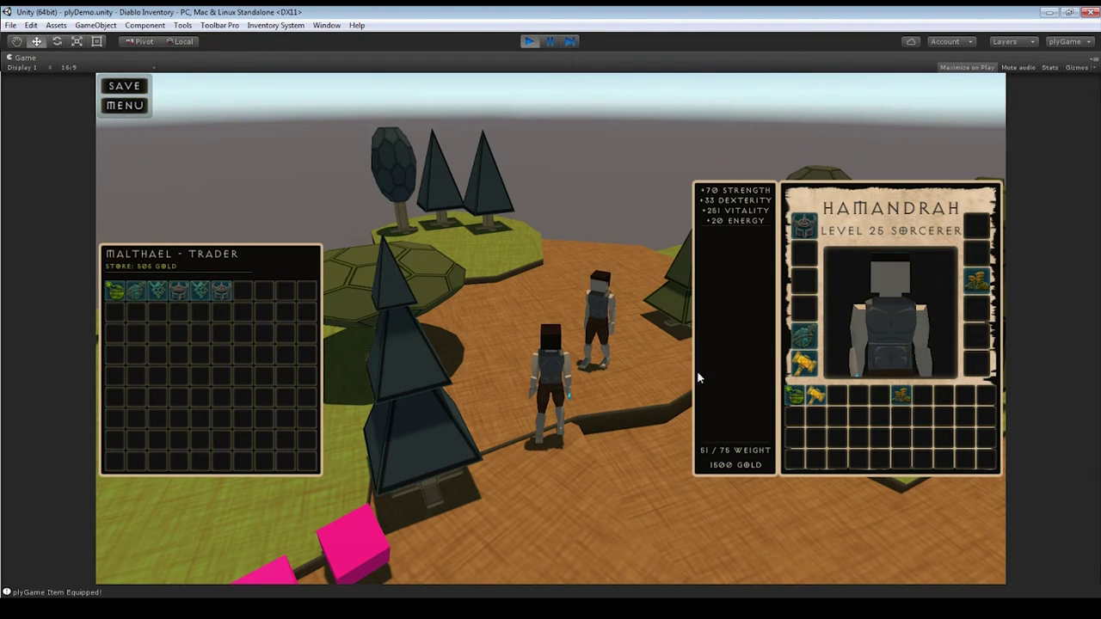
Sell the potion, gold item and Boots of Haste, leaving player gold 1874, store gold 131.
{"action": "right_click", "coordinate": [797, 394]}
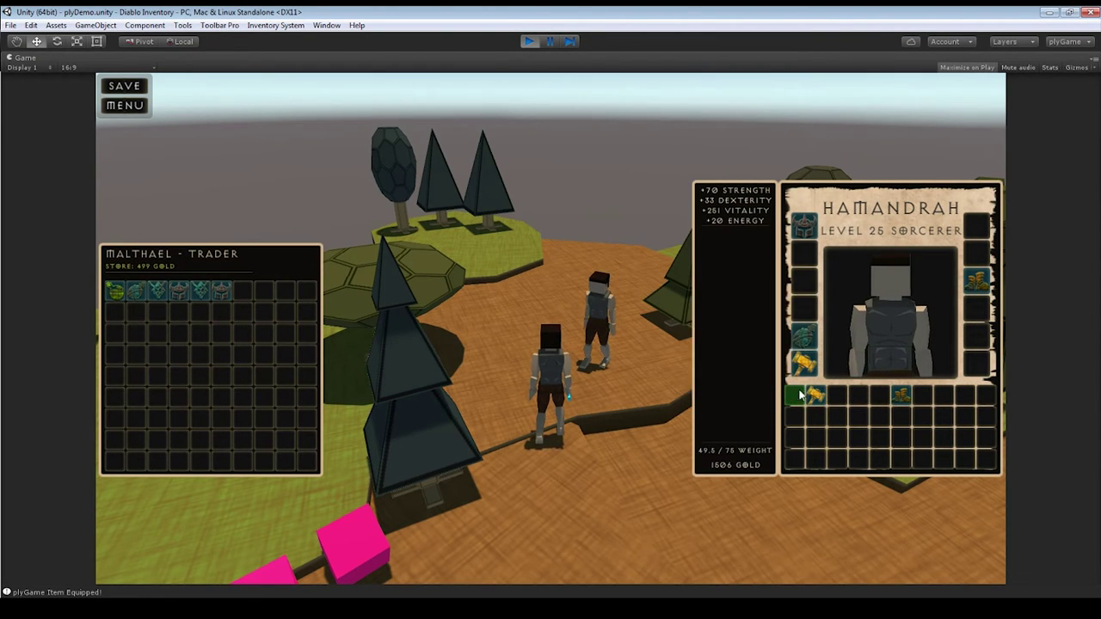
{"action": "right_click", "coordinate": [801, 395]}
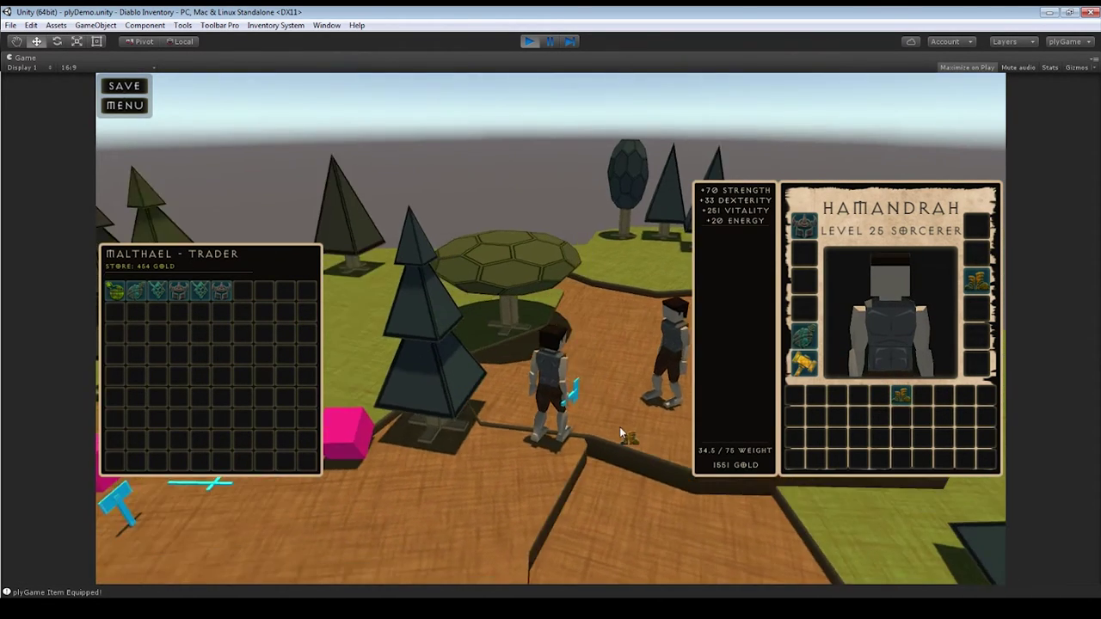
{"action": "right_click", "coordinate": [797, 403]}
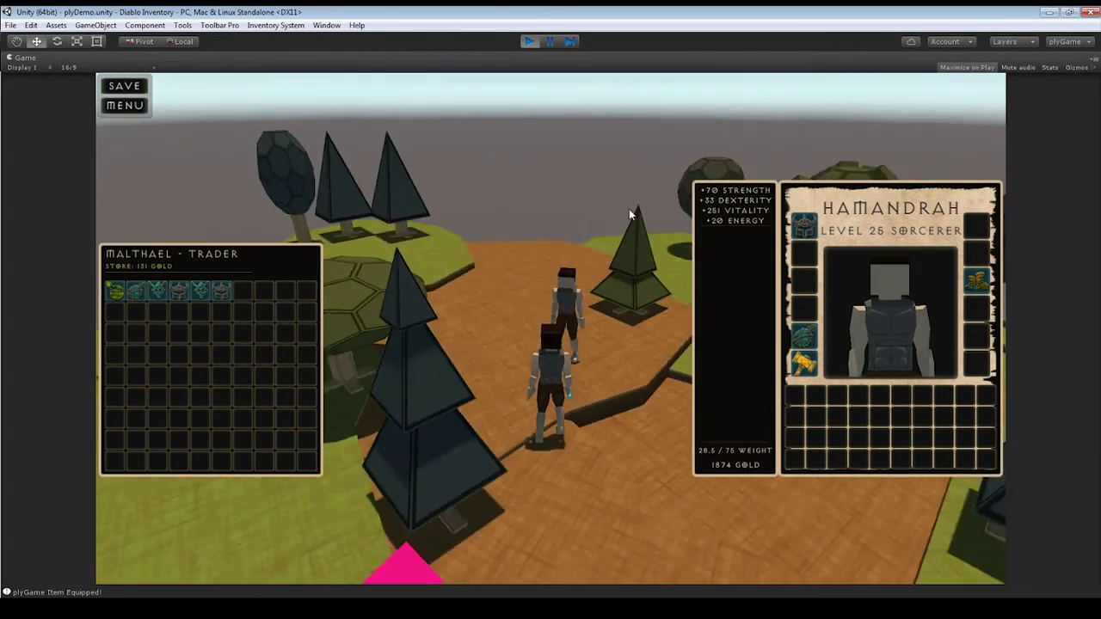
{"action": "mouse_move", "coordinate": [172, 296]}
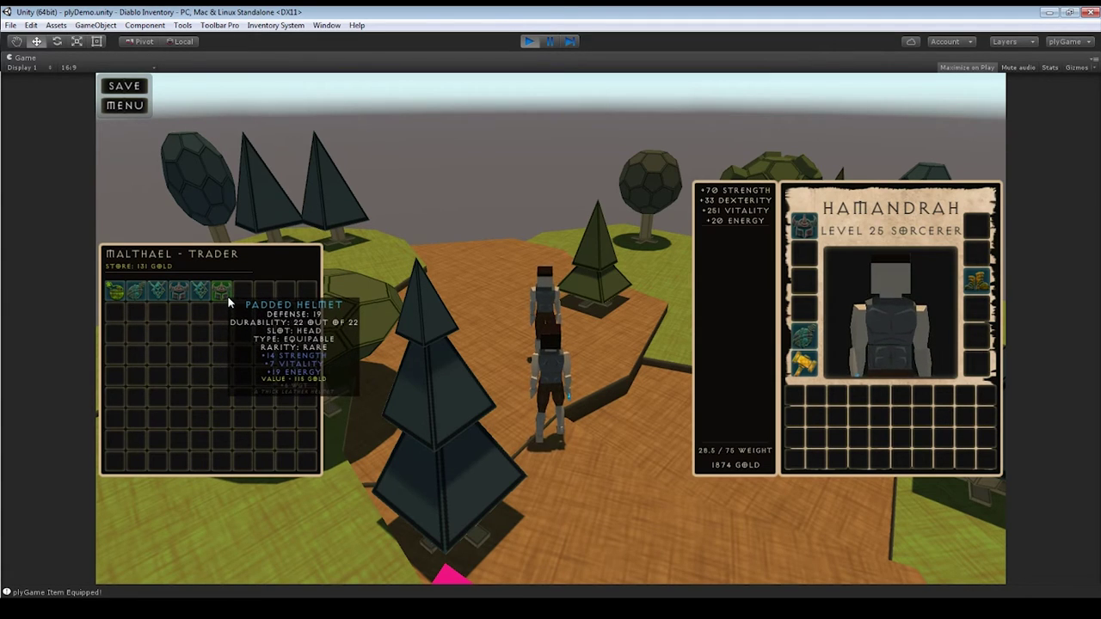
Walk away from and back to the trader repeatedly so its stock regenerates with helmets and a weapon.
{"action": "key", "text": "w"}
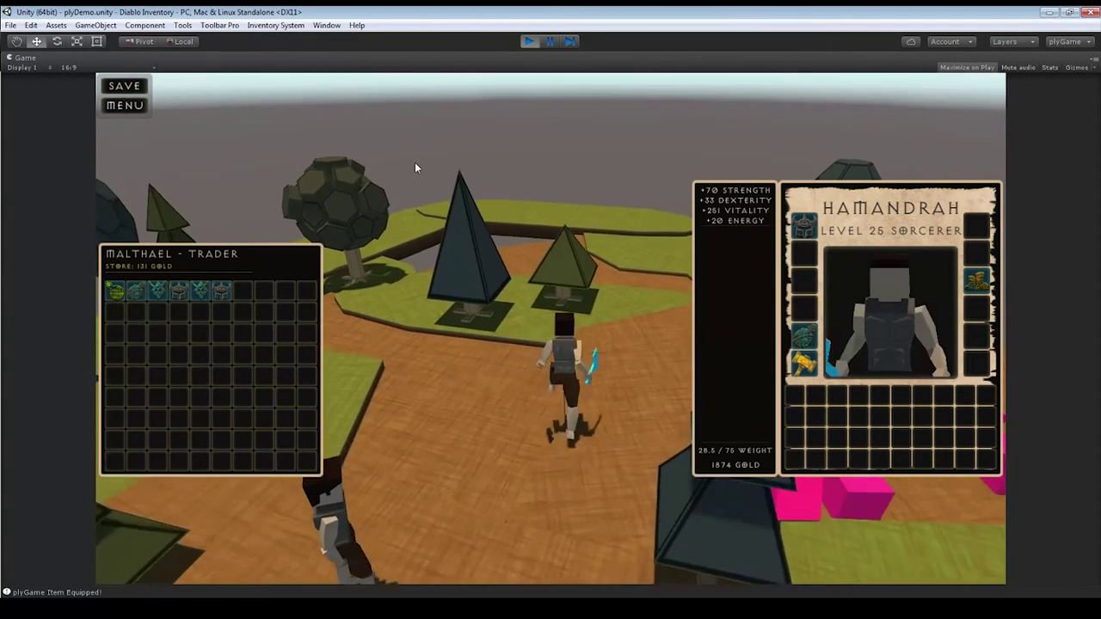
{"action": "key", "text": "a"}
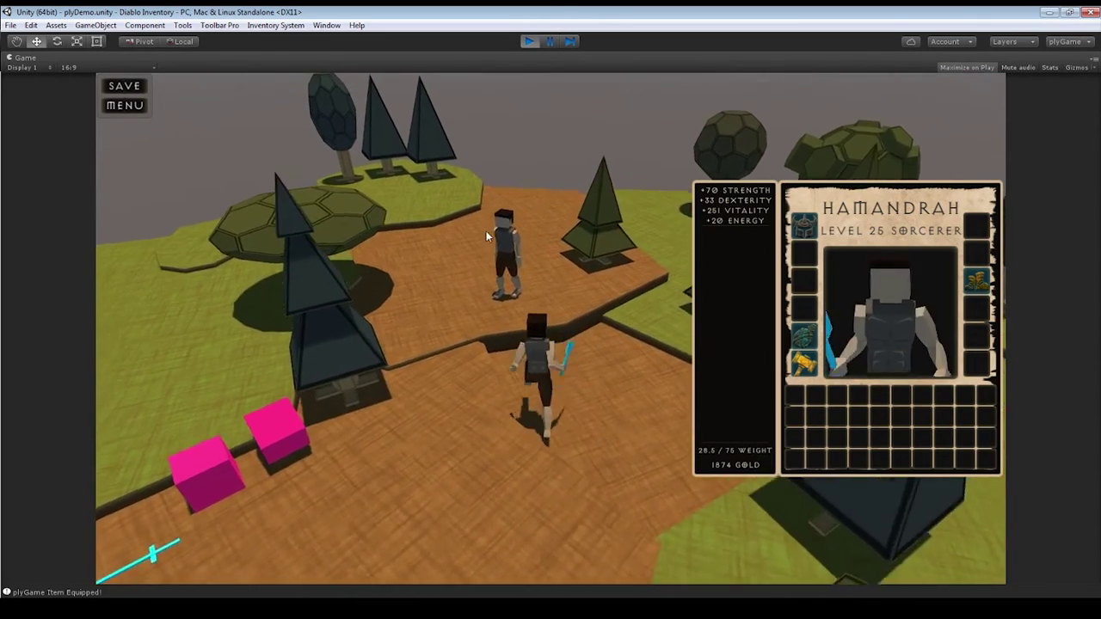
{"action": "left_click", "coordinate": [487, 232]}
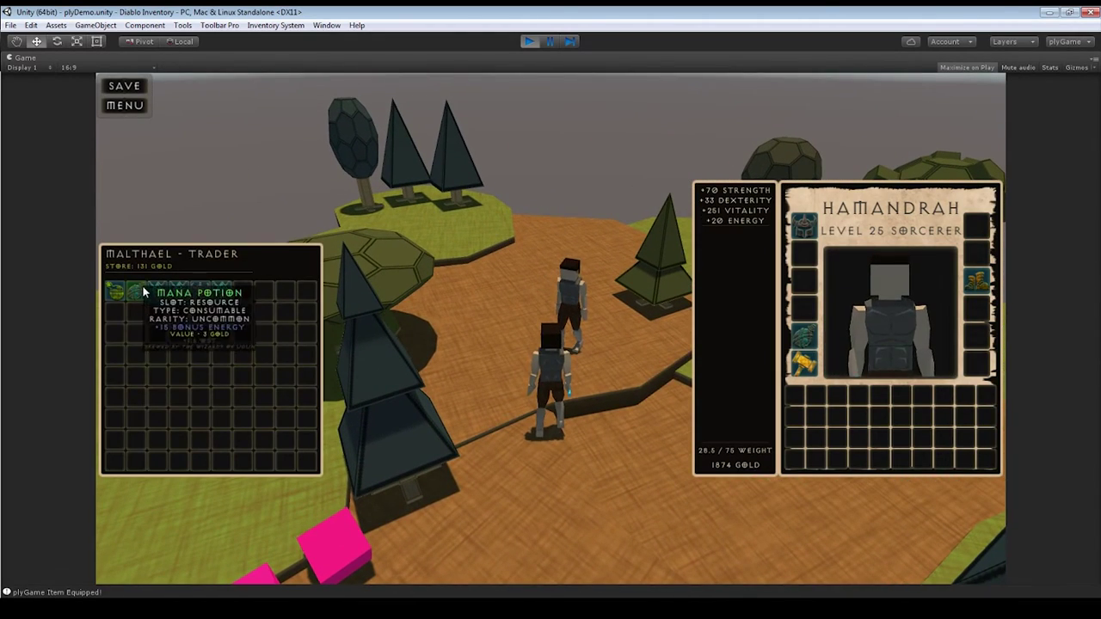
{"action": "left_click", "coordinate": [380, 291]}
{"action": "left_click", "coordinate": [573, 286]}
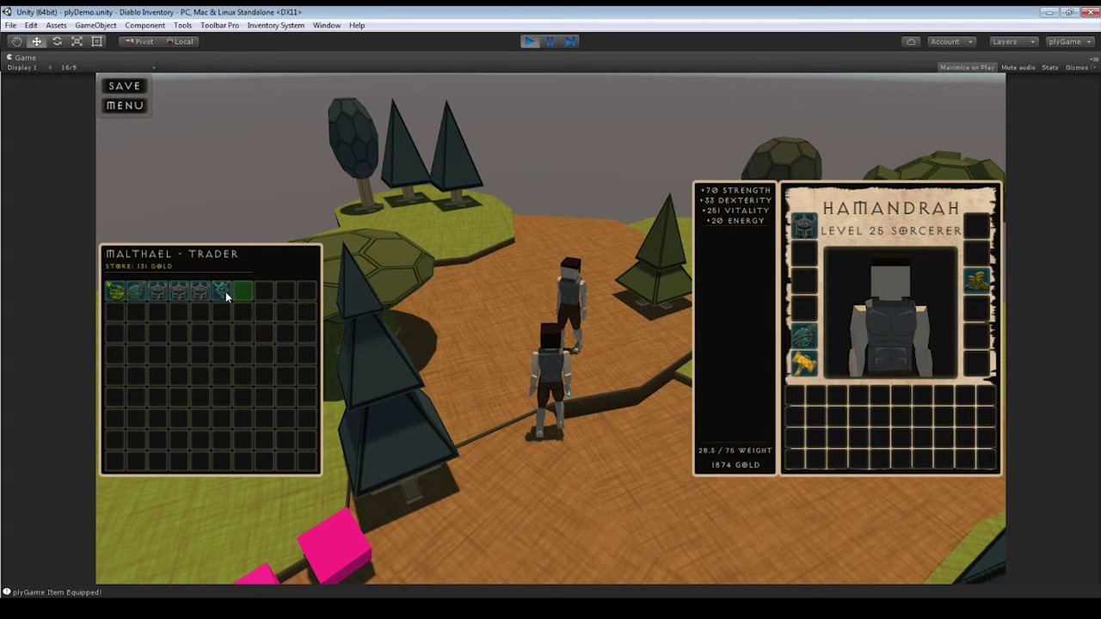
{"action": "left_click", "coordinate": [561, 318]}
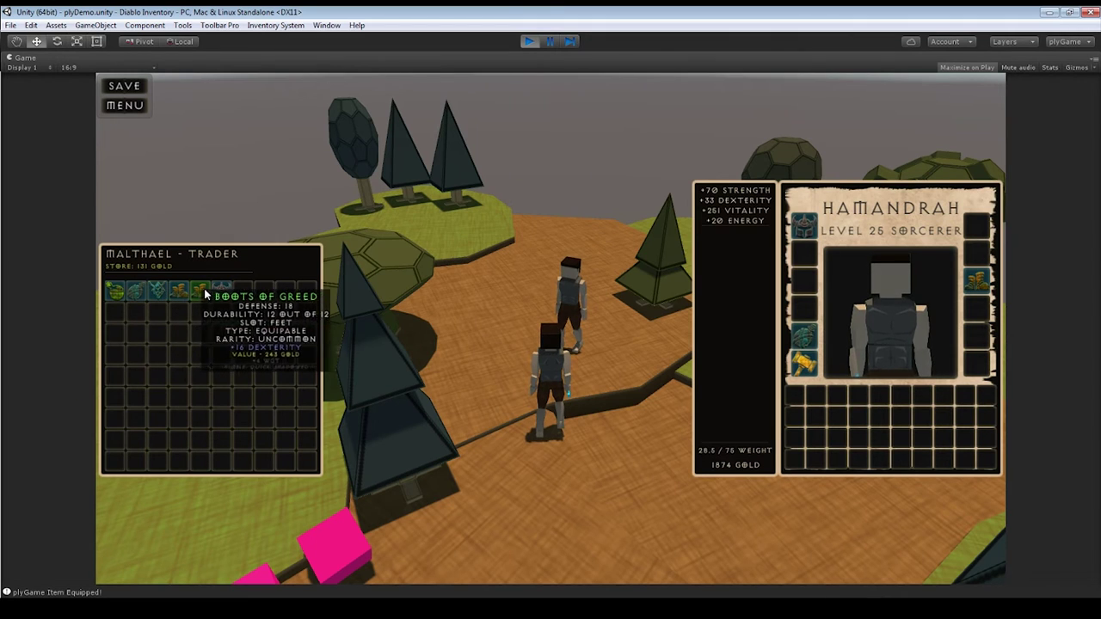
{"action": "left_click", "coordinate": [373, 314]}
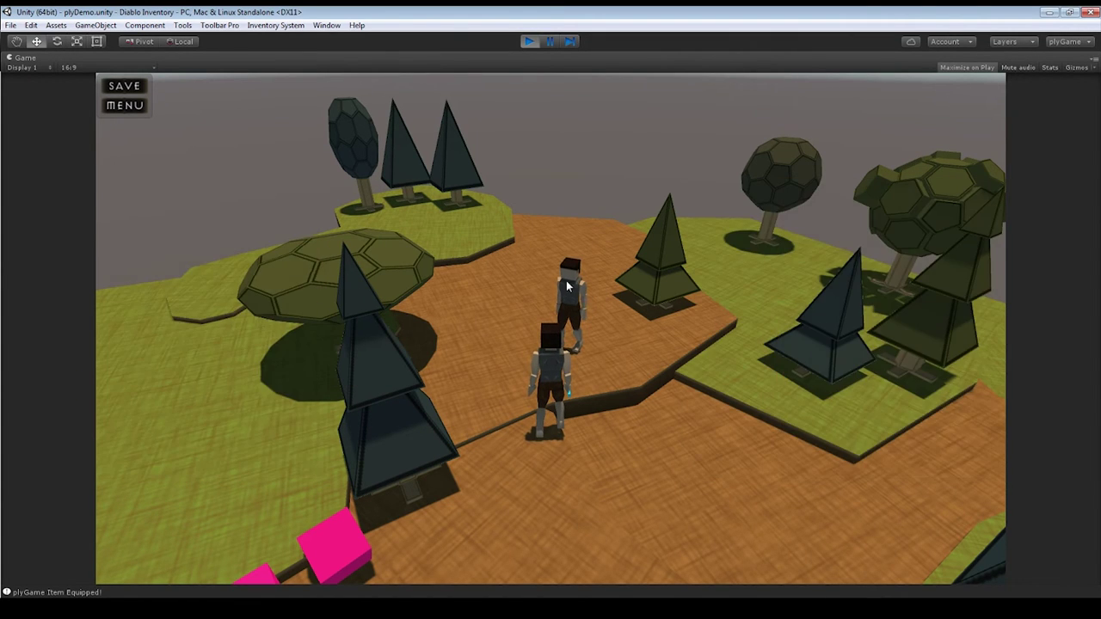
{"action": "left_click", "coordinate": [567, 286]}
{"action": "left_click", "coordinate": [531, 315]}
{"action": "left_click", "coordinate": [567, 288]}
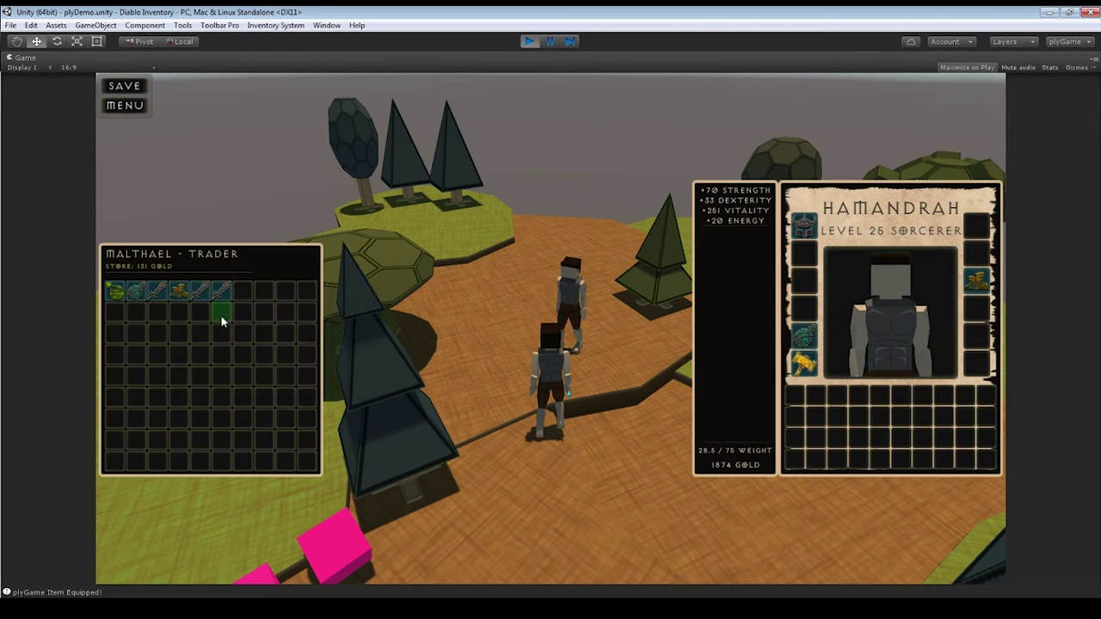
{"action": "left_click", "coordinate": [567, 322]}
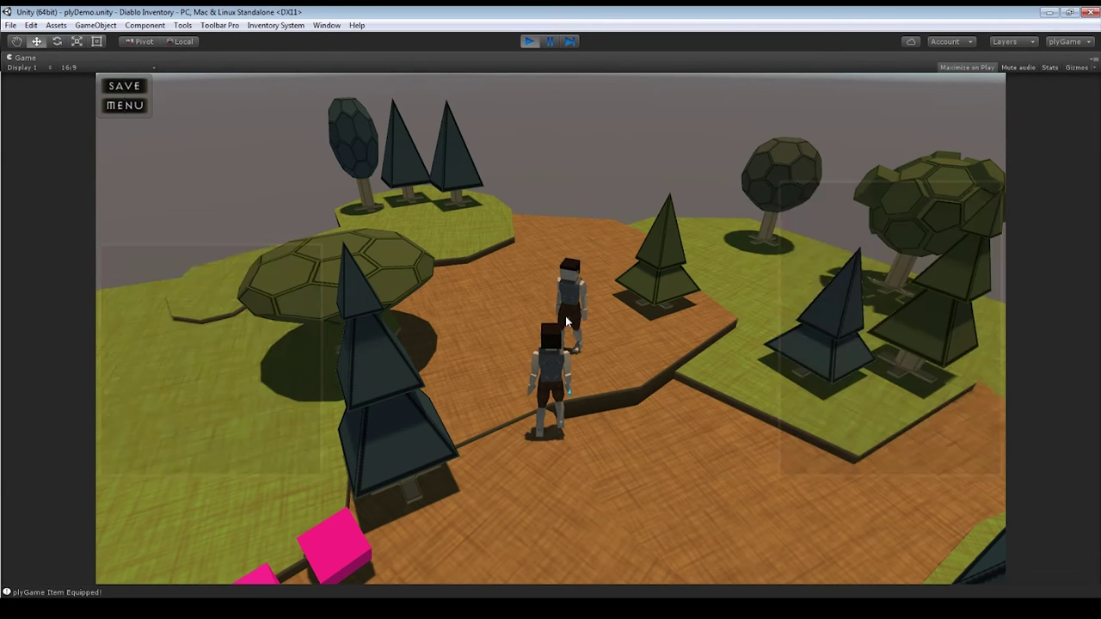
{"action": "left_click", "coordinate": [566, 322]}
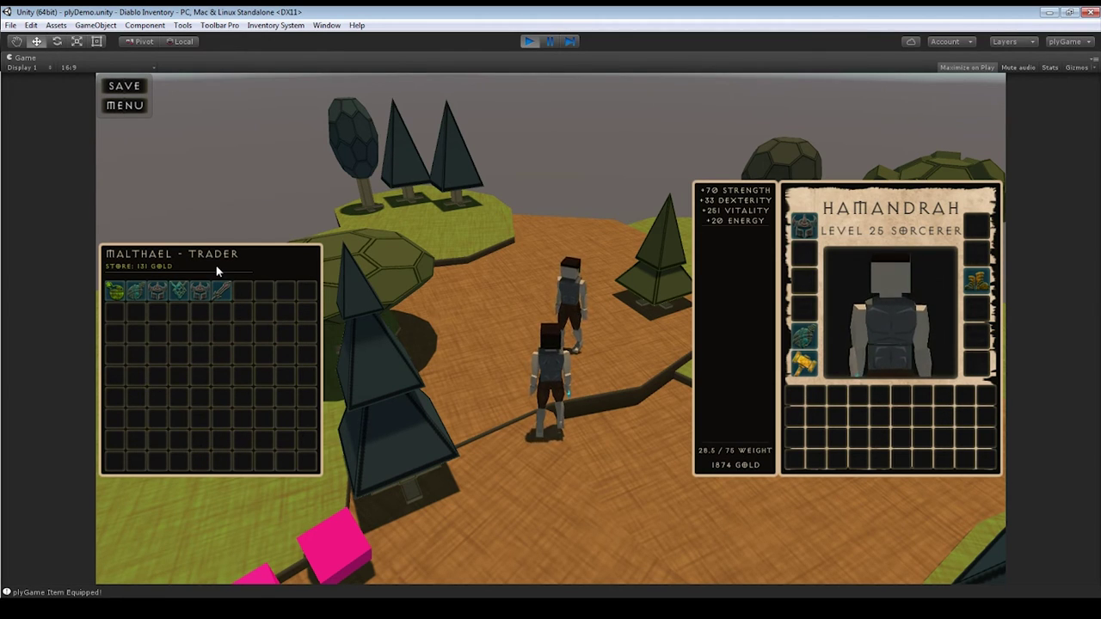
Bulk-purchase 25 Mana Potions from the trader.
{"action": "mouse_move", "coordinate": [150, 296]}
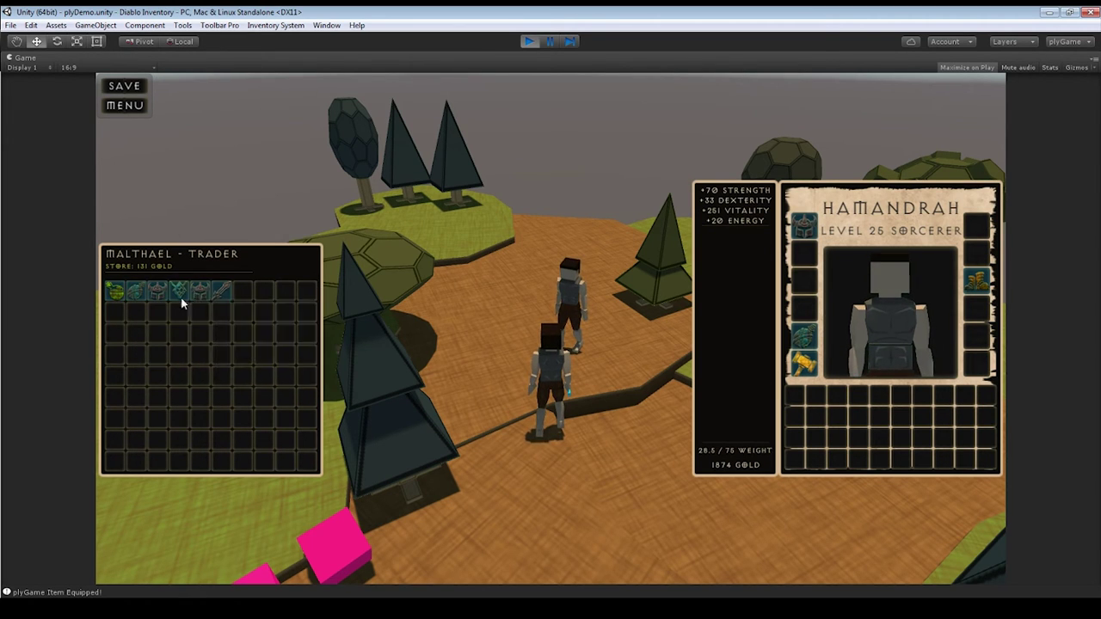
{"action": "left_click", "coordinate": [182, 303], "text": "shift"}
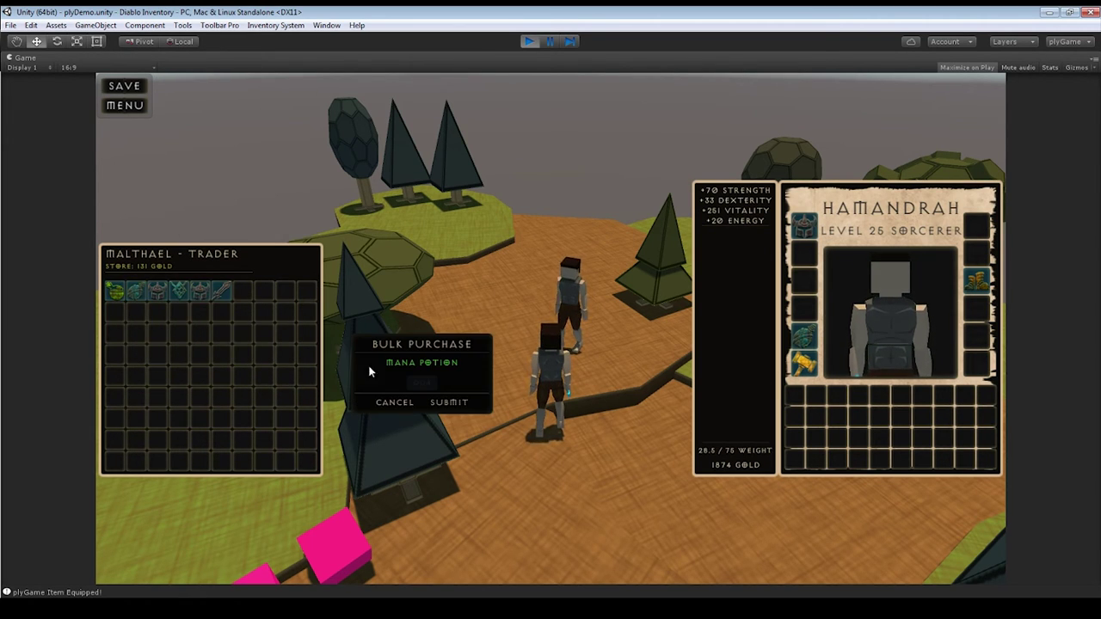
{"action": "left_click", "coordinate": [432, 382]}
{"action": "type", "text": "25"}
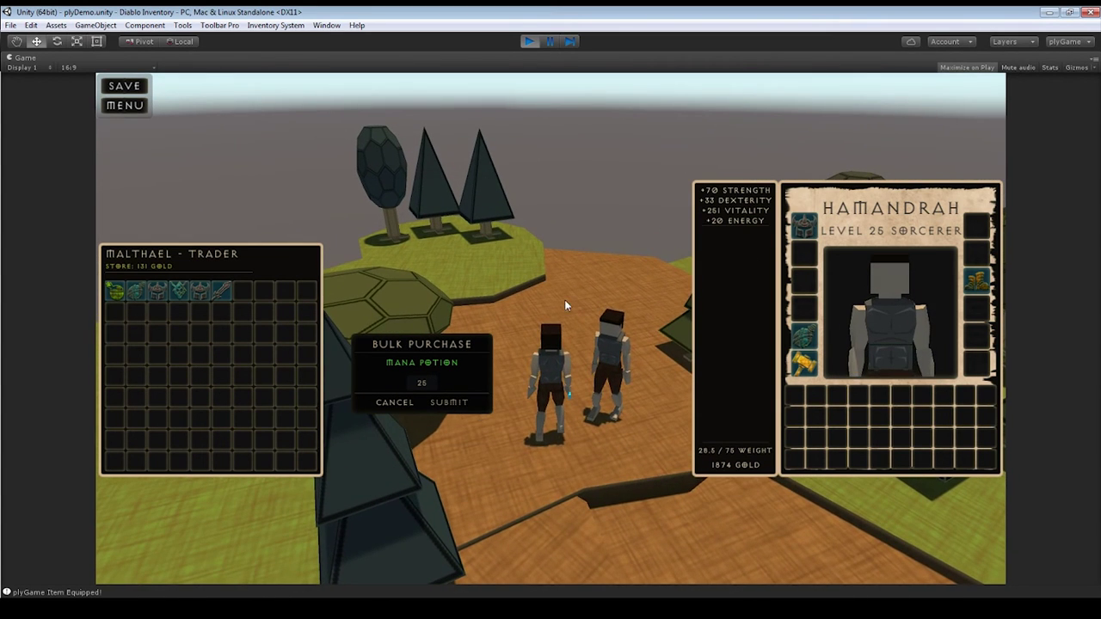
{"action": "key", "text": "Return"}
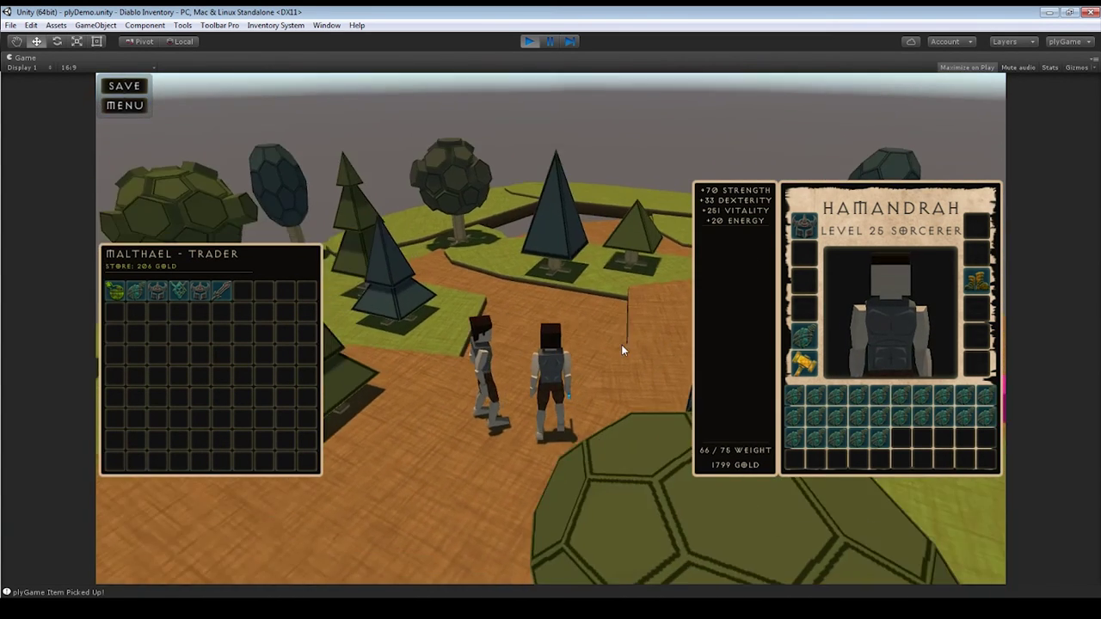
Buy the Infernal Mace and another trader item, filling the bag to 75/75 at 1695 gold.
{"action": "mouse_move", "coordinate": [884, 426]}
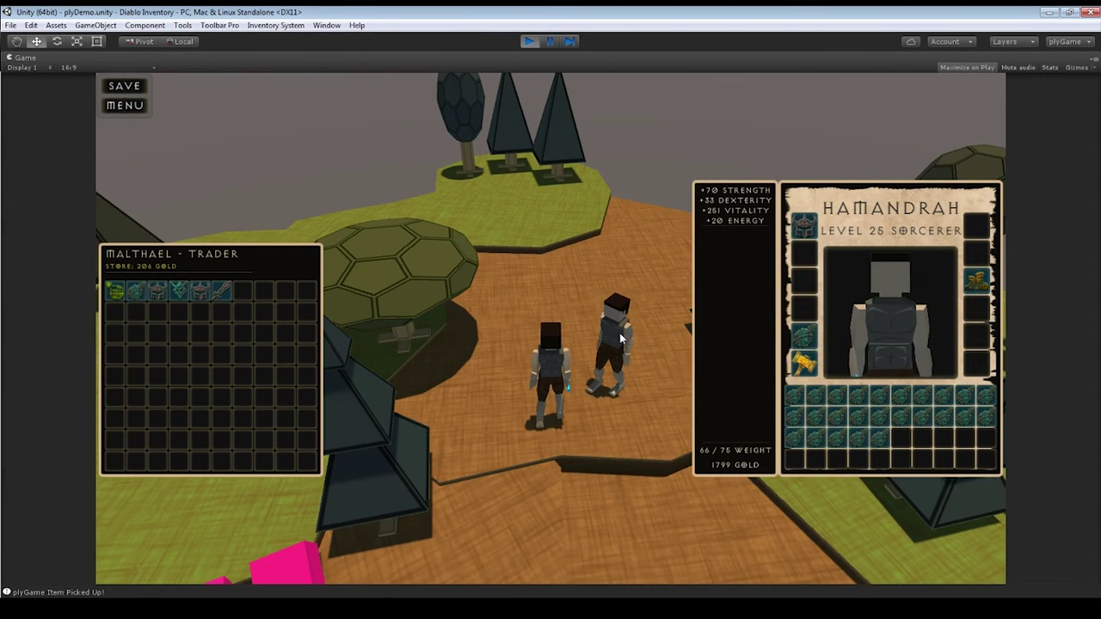
{"action": "right_click", "coordinate": [226, 295]}
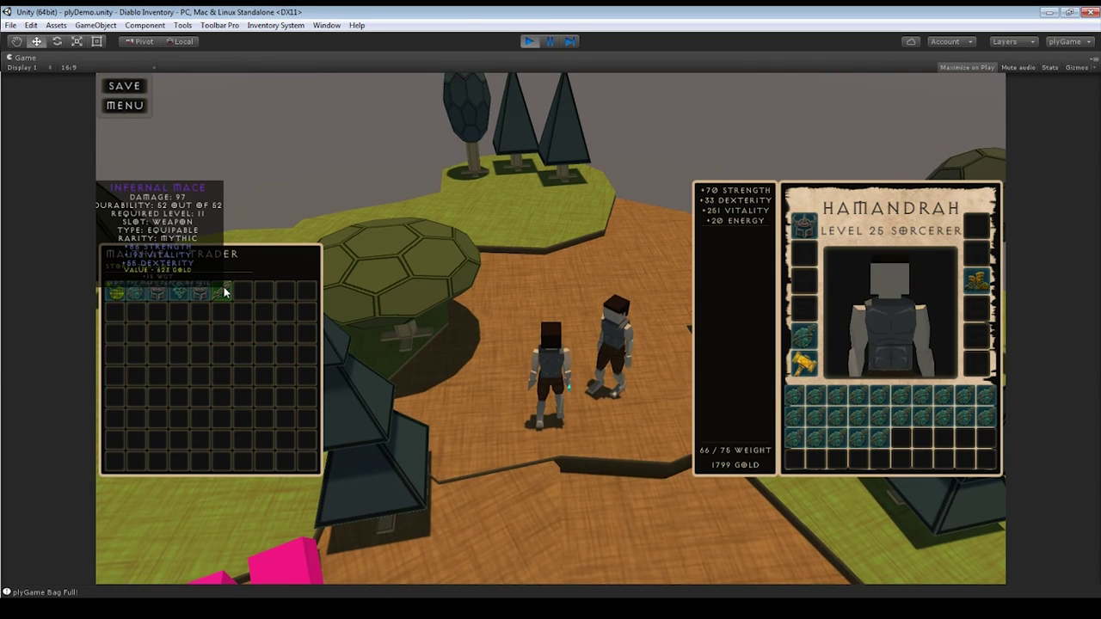
{"action": "right_click", "coordinate": [181, 293]}
{"action": "right_click", "coordinate": [177, 296]}
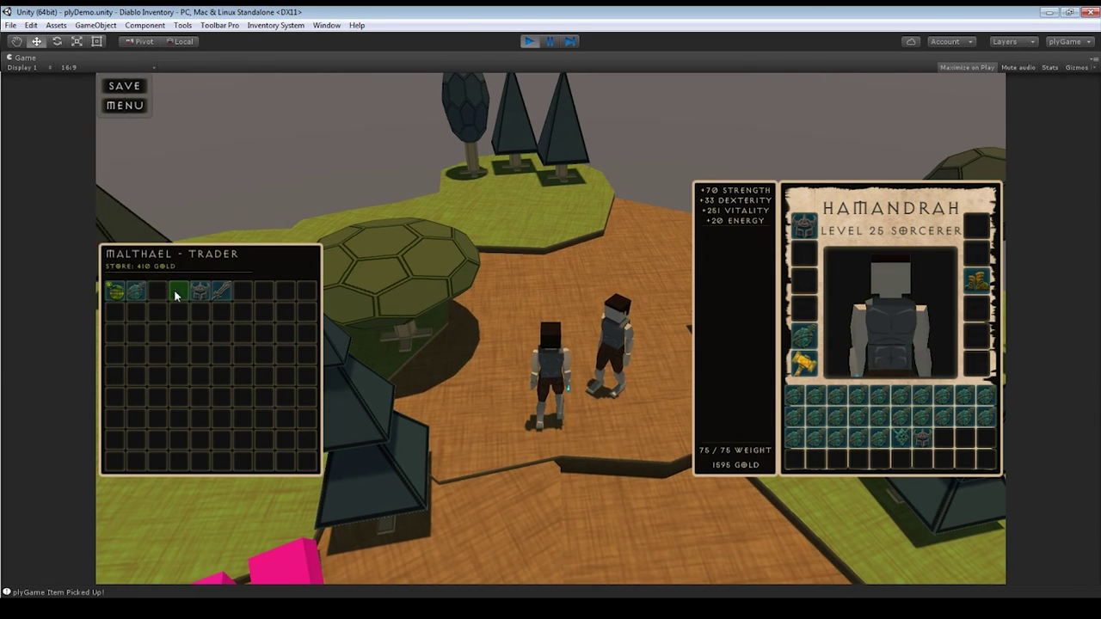
Close the trader and equip the Glistening Choker, raising energy to 41.
{"action": "mouse_move", "coordinate": [905, 441]}
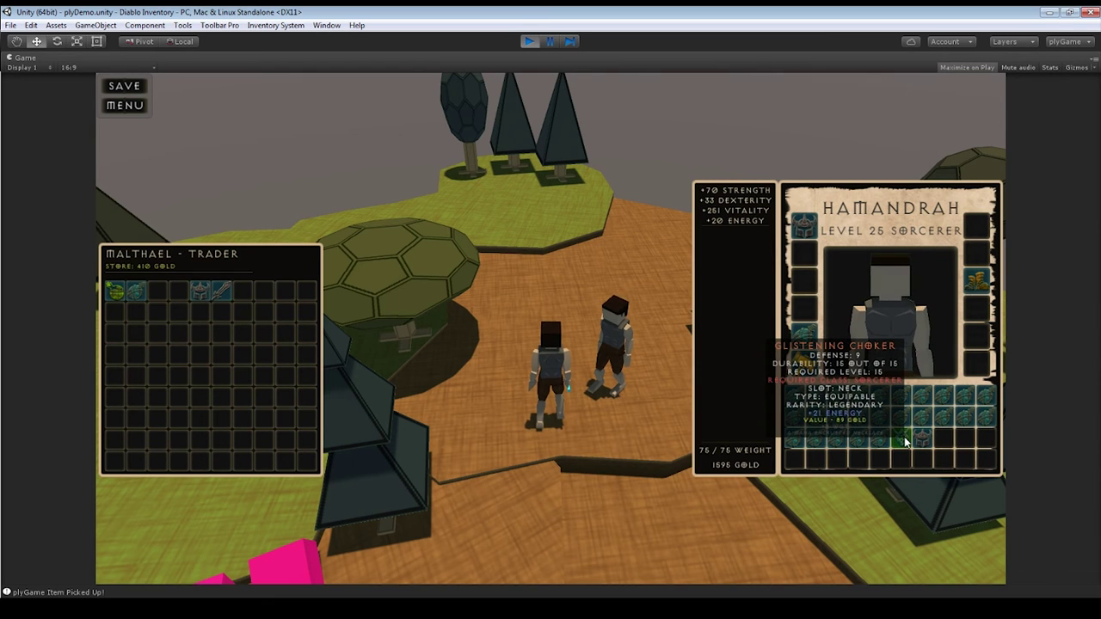
{"action": "key", "text": "i"}
{"action": "key", "text": "i"}
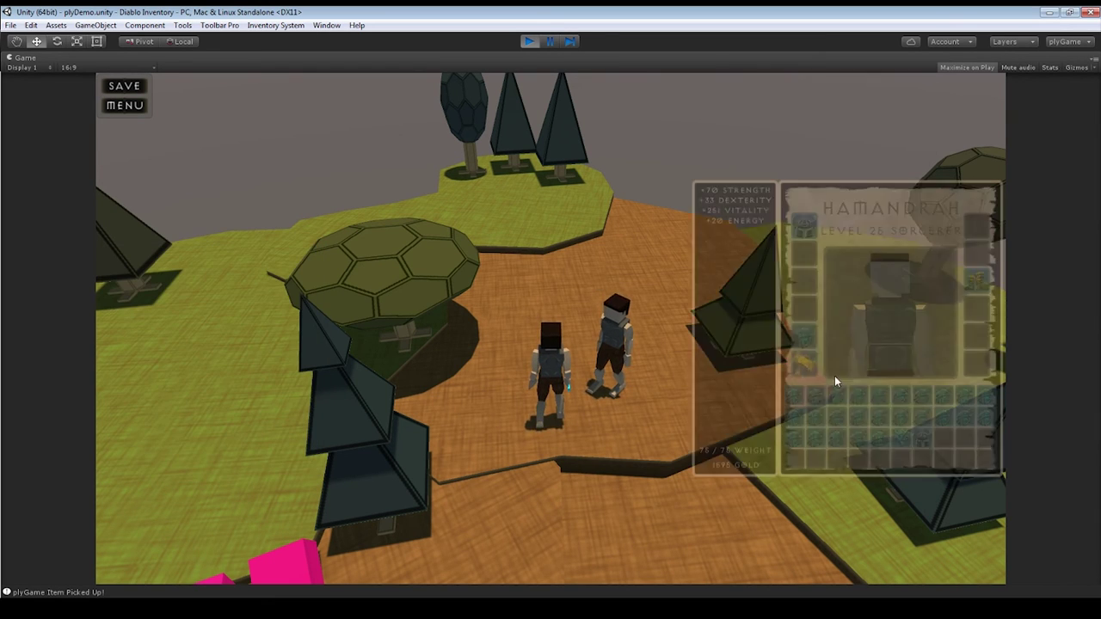
{"action": "right_click", "coordinate": [903, 440]}
{"action": "key", "text": "w"}
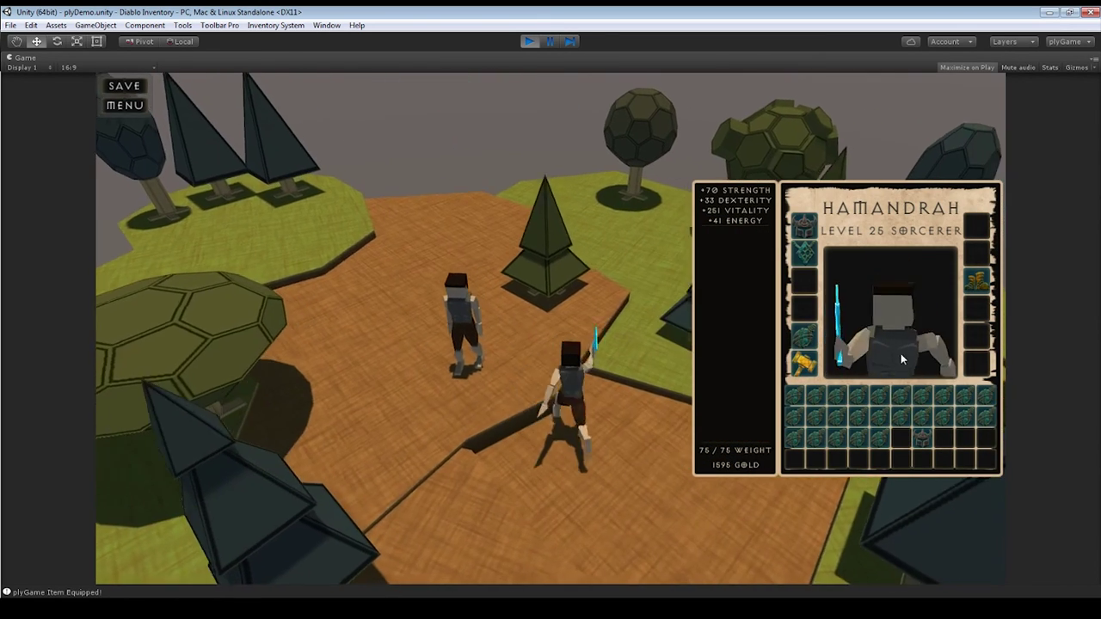